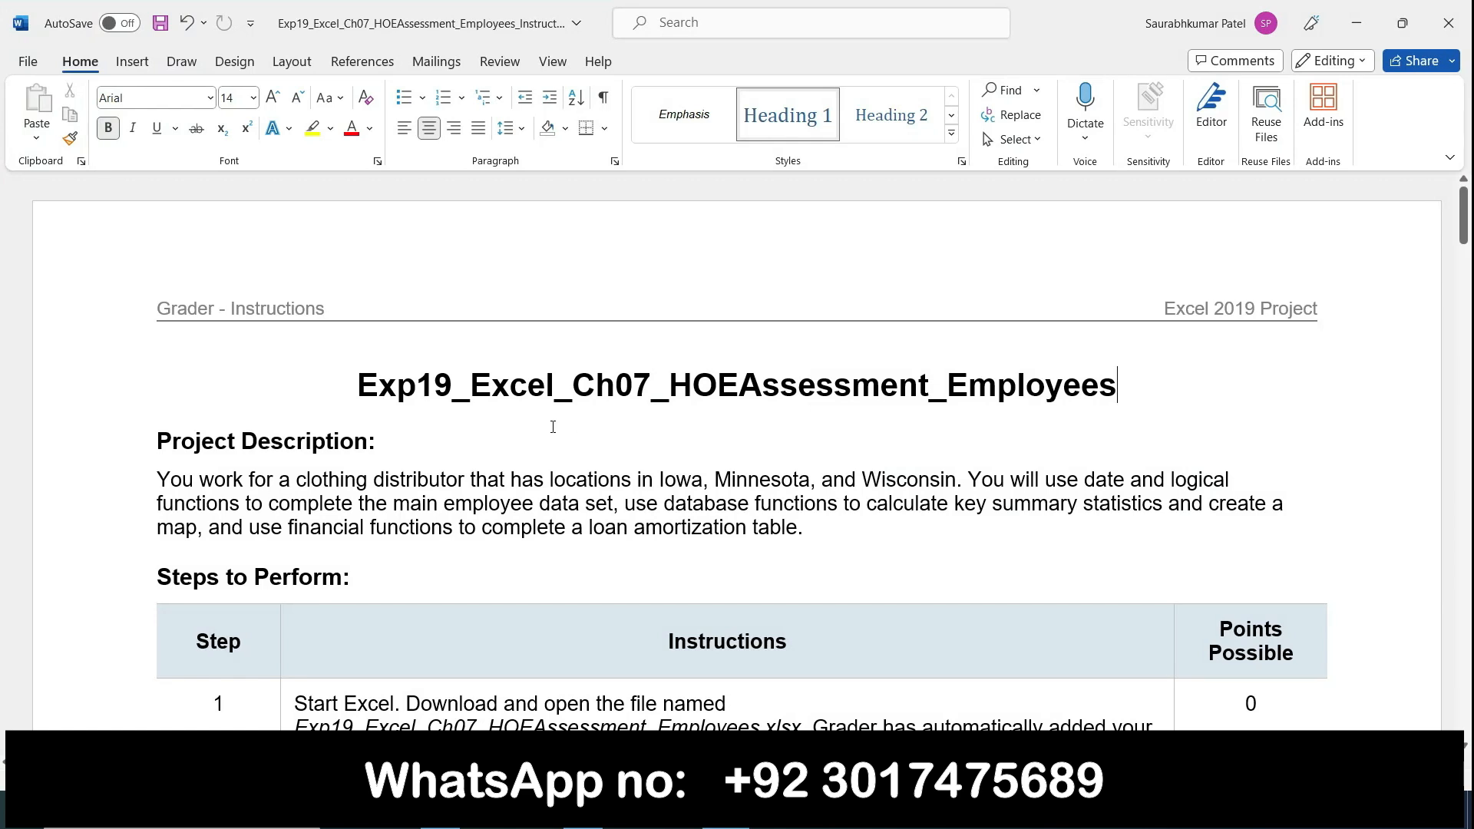
Step: Highlight the document title Exp19_Excel_Ch07_HOEAssessment_Employees in yellow
{"action": "left_click_drag", "start_coordinate": [367, 384], "coordinate": [1224, 311]}
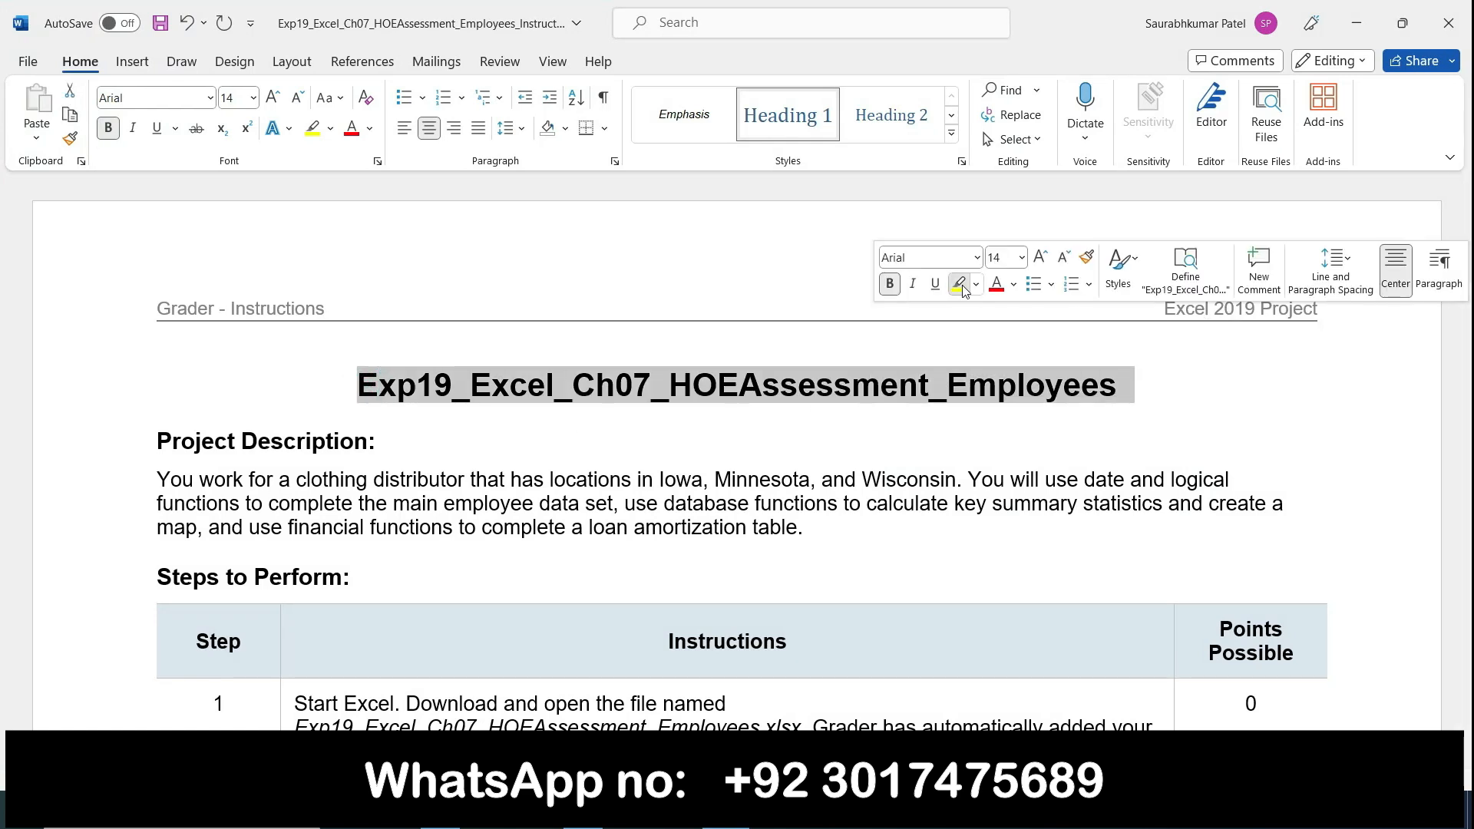
{"action": "left_click", "coordinate": [962, 284]}
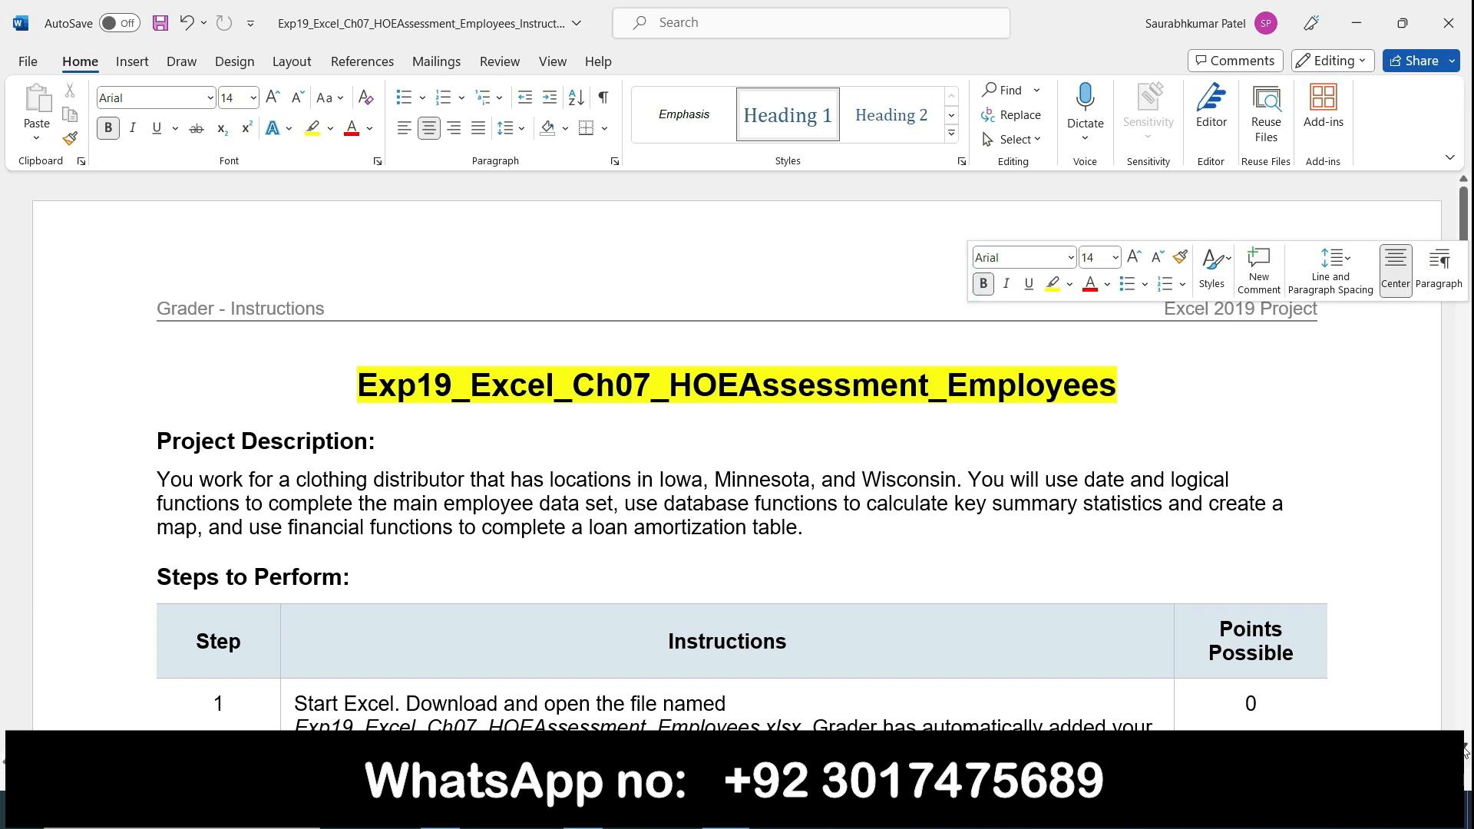
Step: Look through the whole assignment instructions table down to the total points row, and return to the project description
{"action": "scroll", "coordinate": [907, 548], "scroll_direction": "down", "scroll_amount": 10}
{"action": "scroll", "coordinate": [907, 549], "scroll_direction": "down", "scroll_amount": 15}
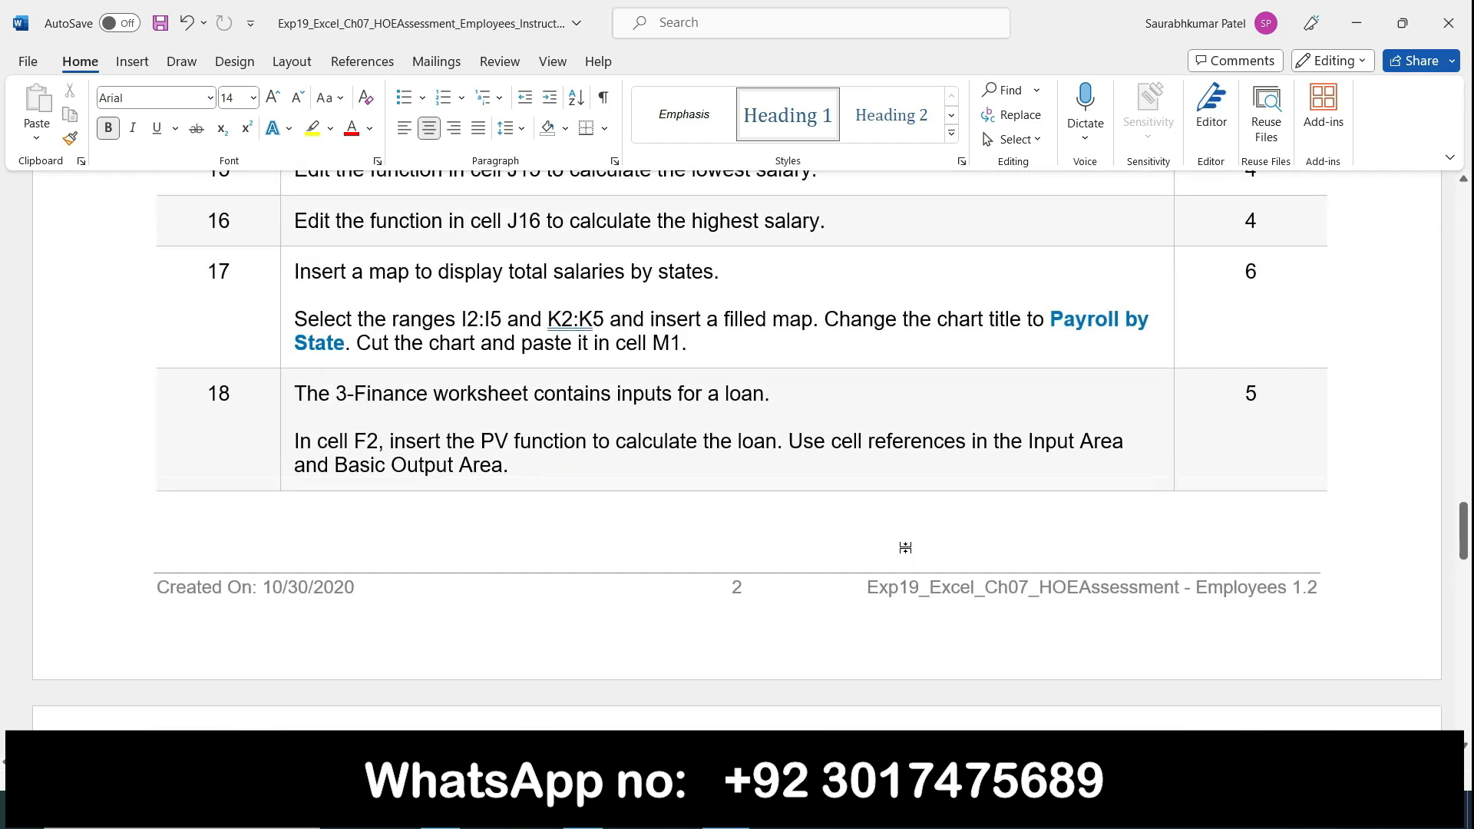
{"action": "scroll", "coordinate": [906, 548], "scroll_direction": "down", "scroll_amount": 15}
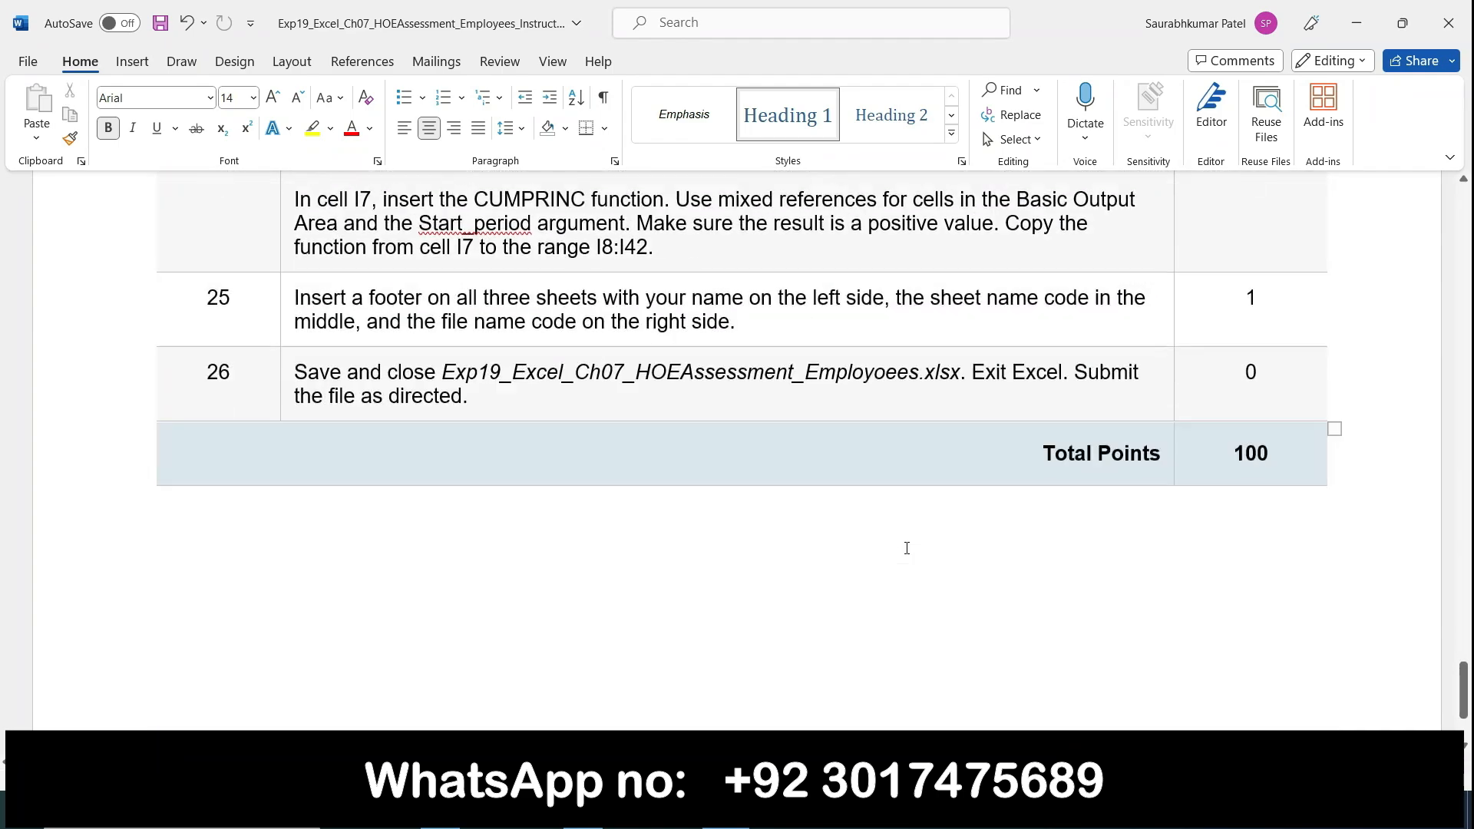
{"action": "scroll", "coordinate": [906, 548], "scroll_direction": "down", "scroll_amount": 3}
{"action": "scroll", "coordinate": [907, 548], "scroll_direction": "up", "scroll_amount": 20}
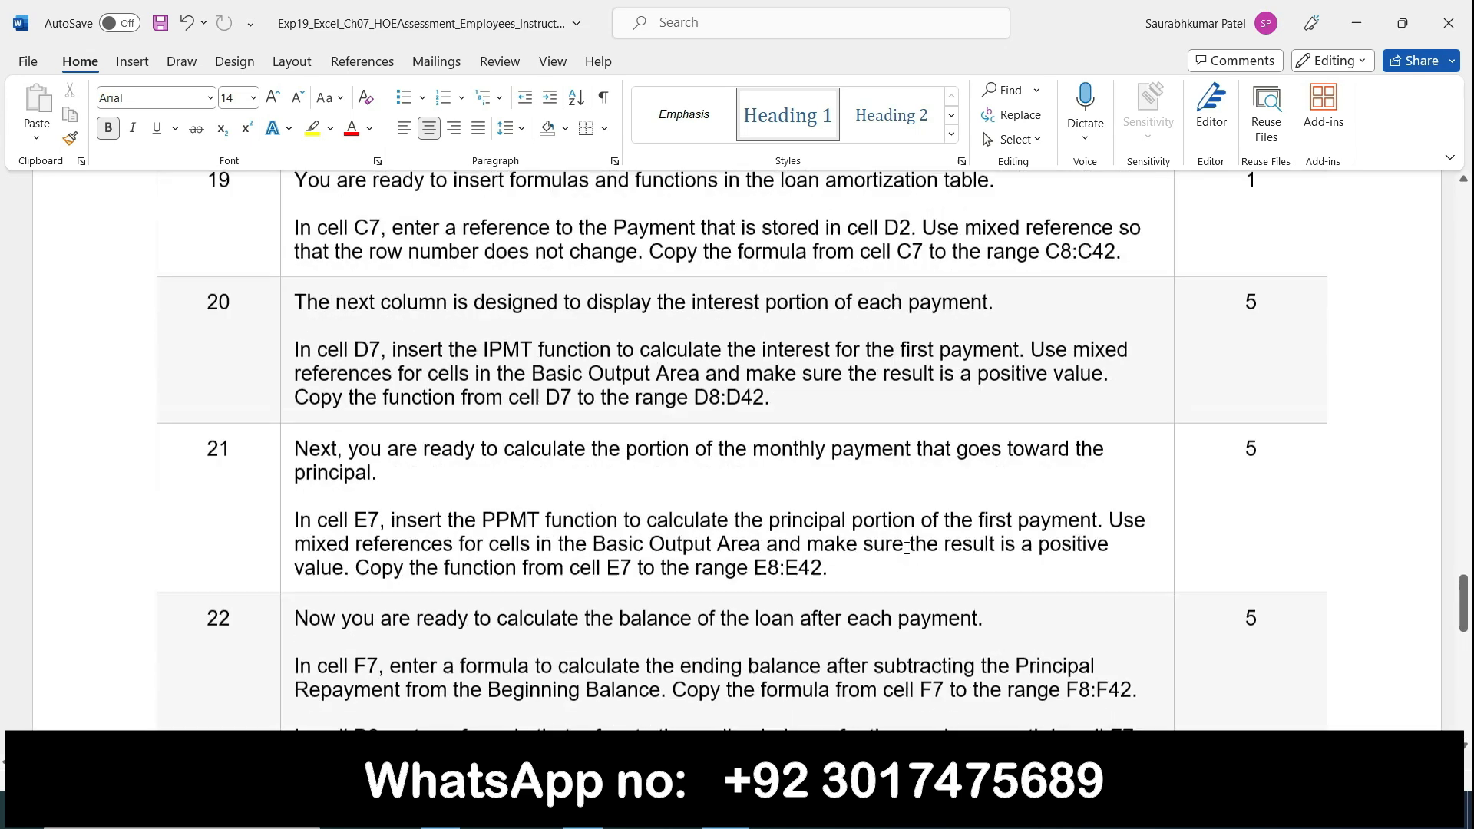
{"action": "scroll", "coordinate": [906, 548], "scroll_direction": "up", "scroll_amount": 20}
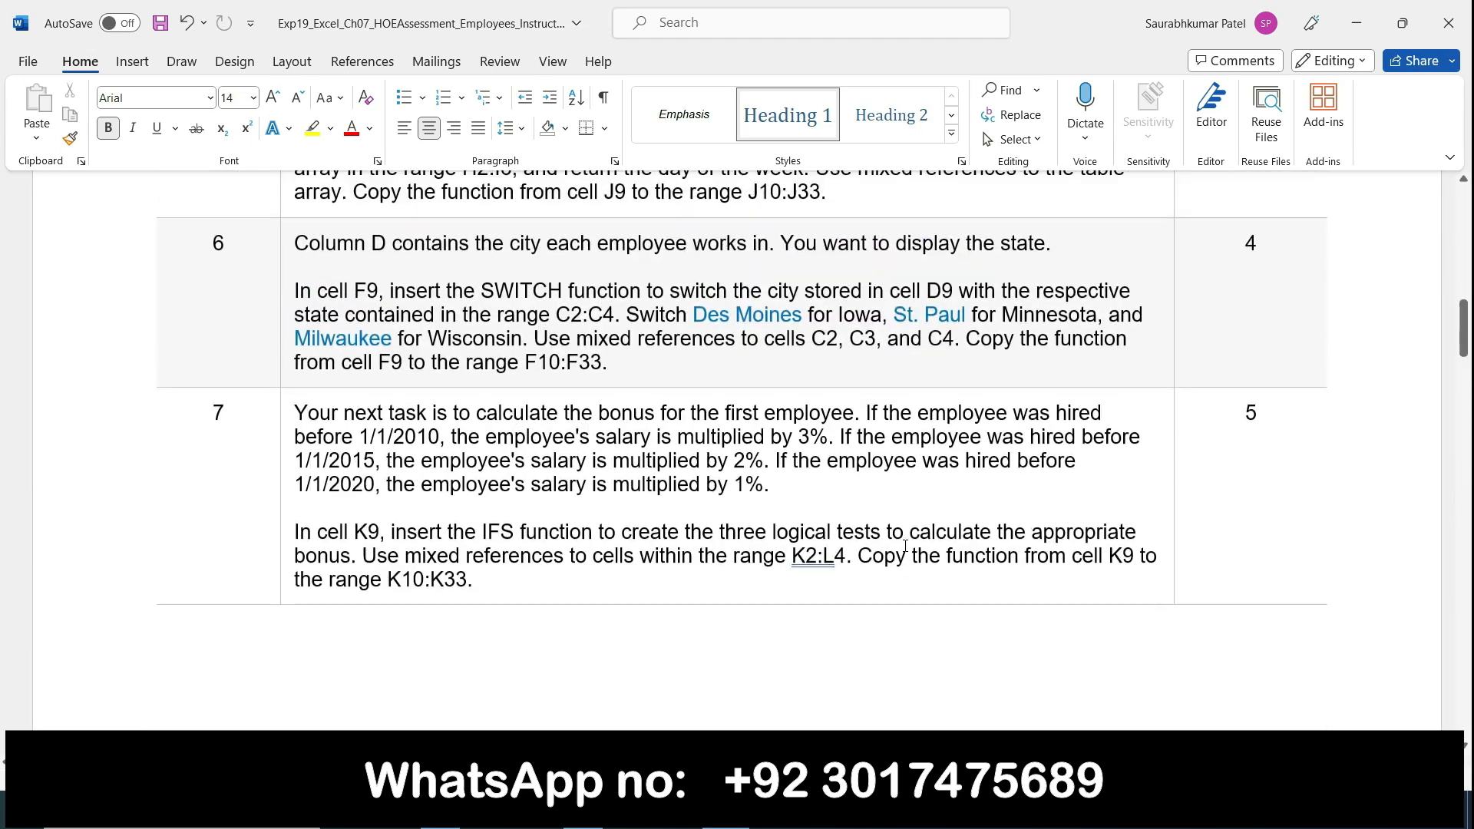
{"action": "scroll", "coordinate": [906, 546], "scroll_direction": "up", "scroll_amount": 5}
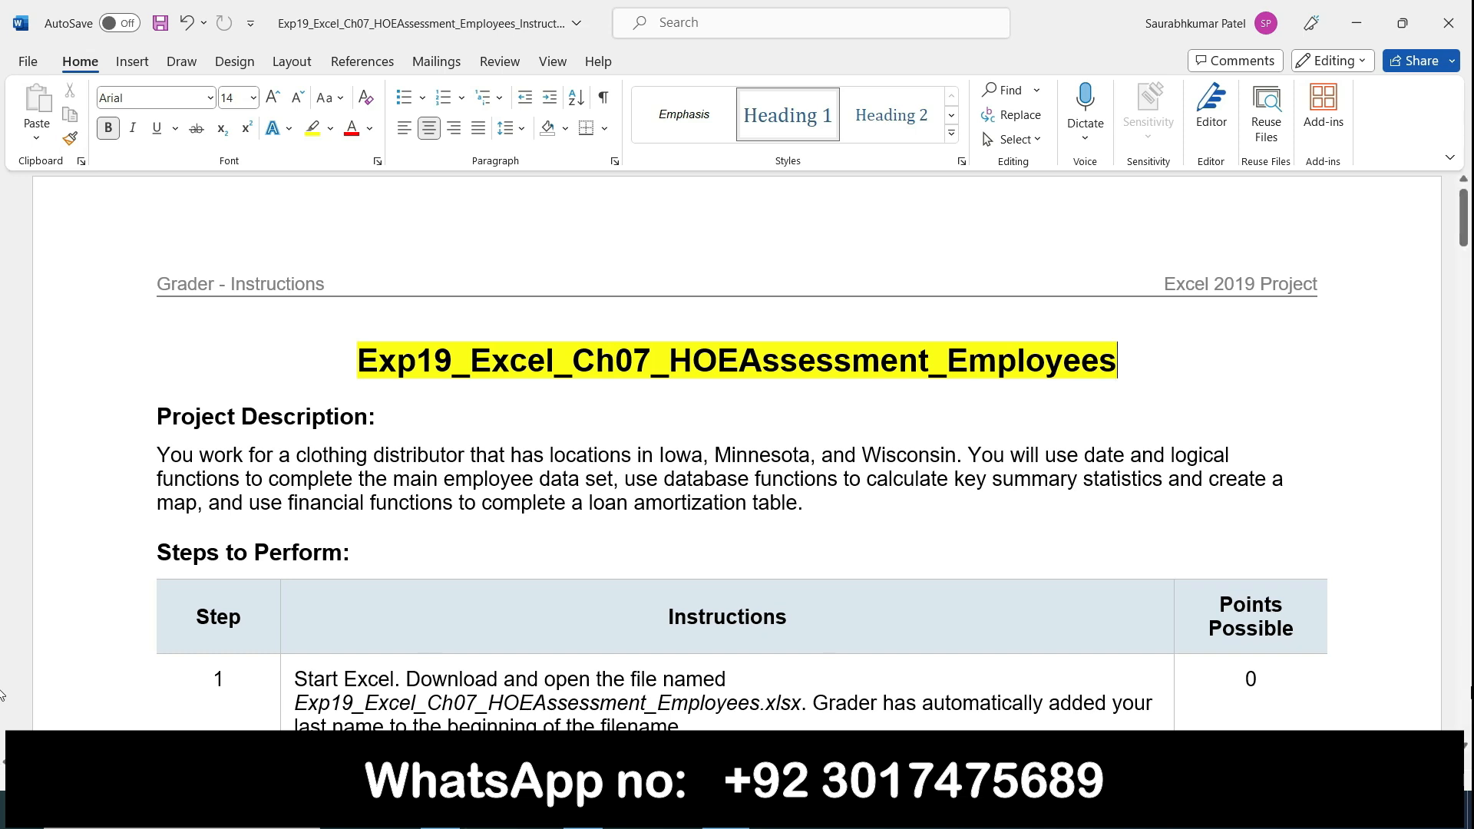
{"action": "scroll", "coordinate": [1053, 693], "scroll_direction": "down", "scroll_amount": 1}
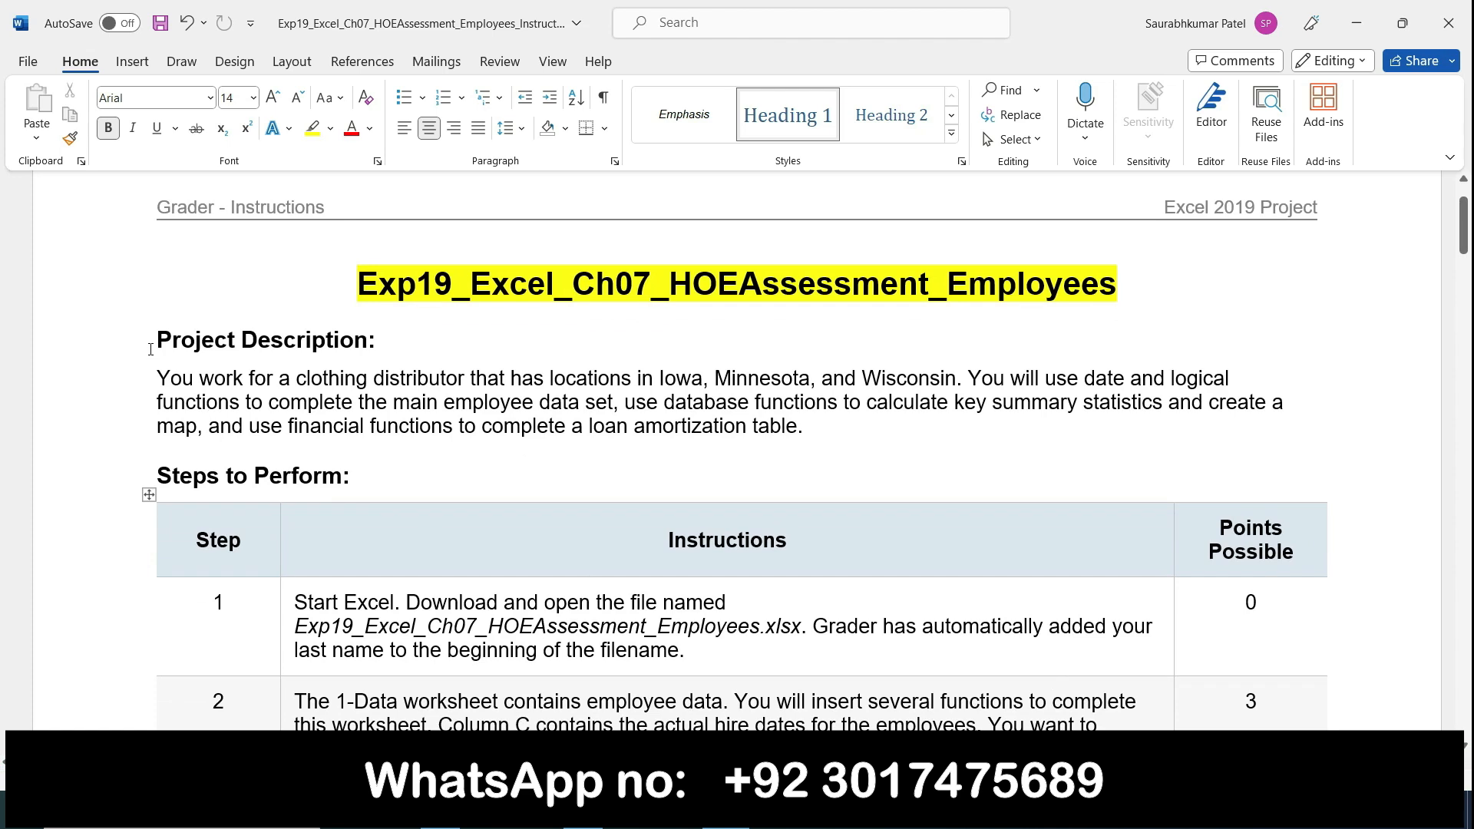
Step: Highlight the "Project Description:" heading in yellow, keeping it bold
{"action": "left_click_drag", "start_coordinate": [155, 345], "coordinate": [382, 340]}
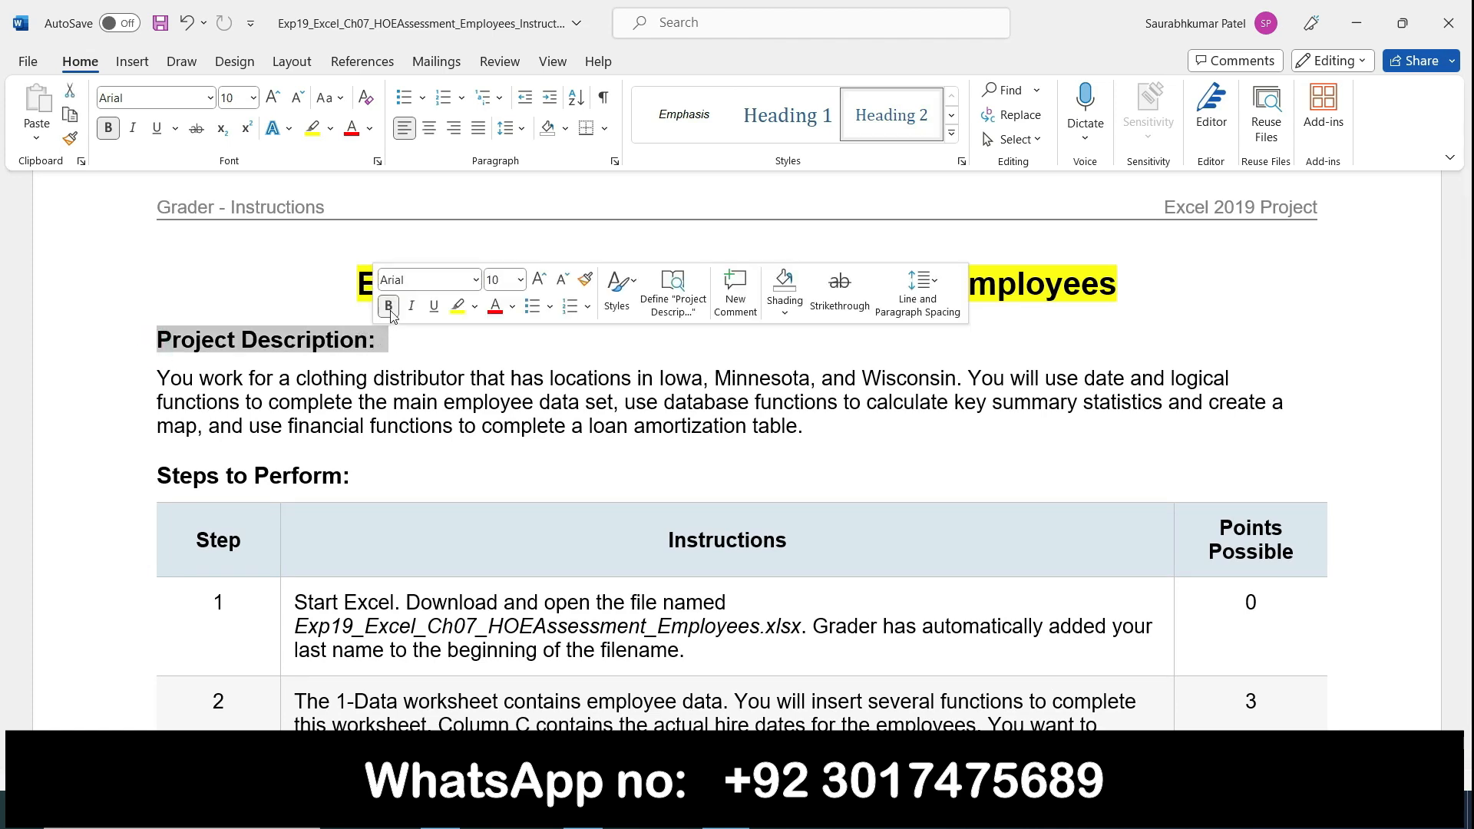
{"action": "left_click", "coordinate": [389, 307]}
{"action": "left_click", "coordinate": [389, 307]}
{"action": "left_click", "coordinate": [456, 307]}
{"action": "left_click", "coordinate": [393, 341]}
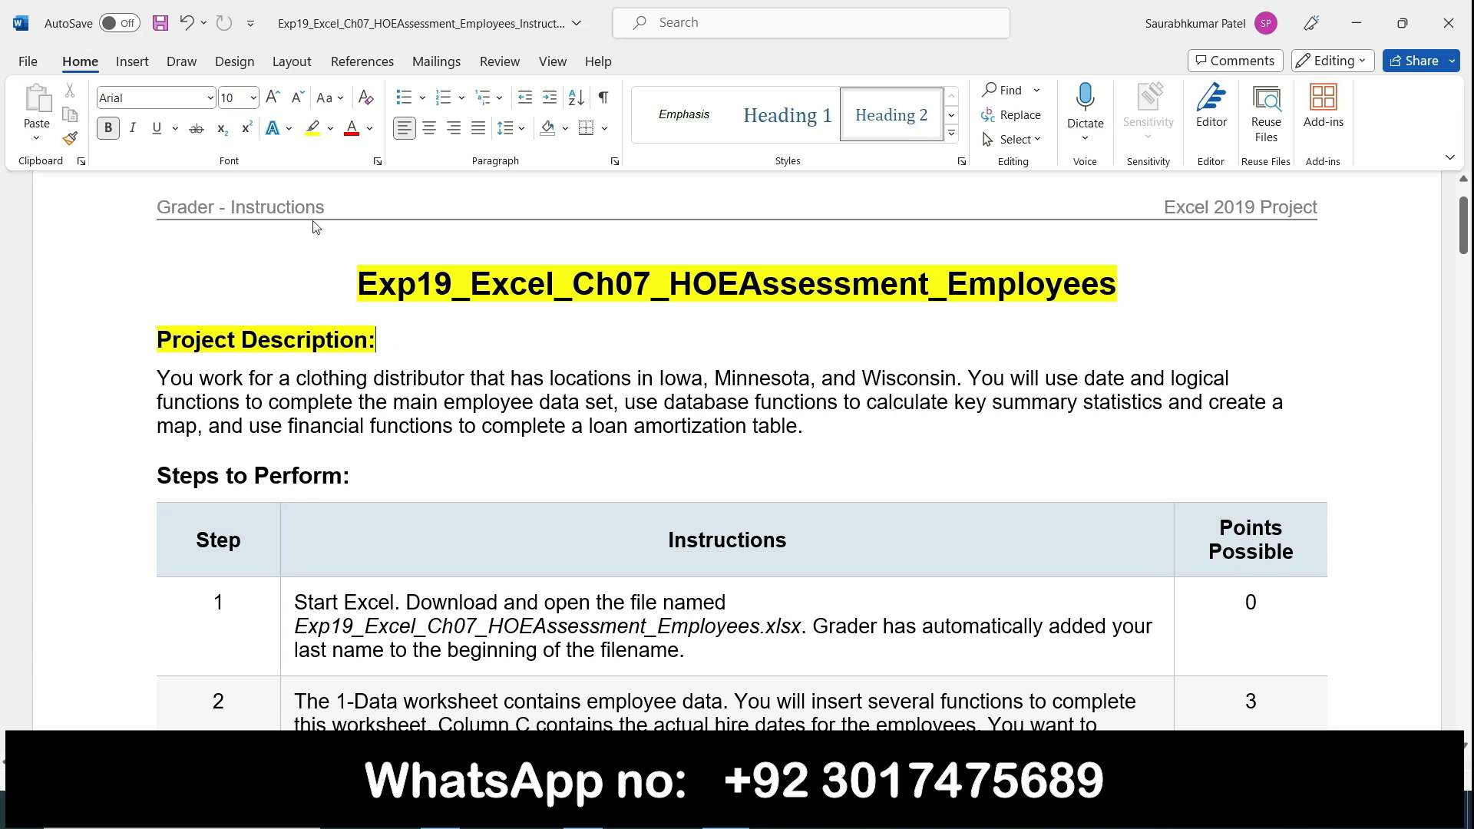
Step: Highlight the description's key phrases: clothing distributor, the locations, date and logical functions, and everything from "employee data set" to the paragraph's end
{"action": "left_click", "coordinate": [313, 128]}
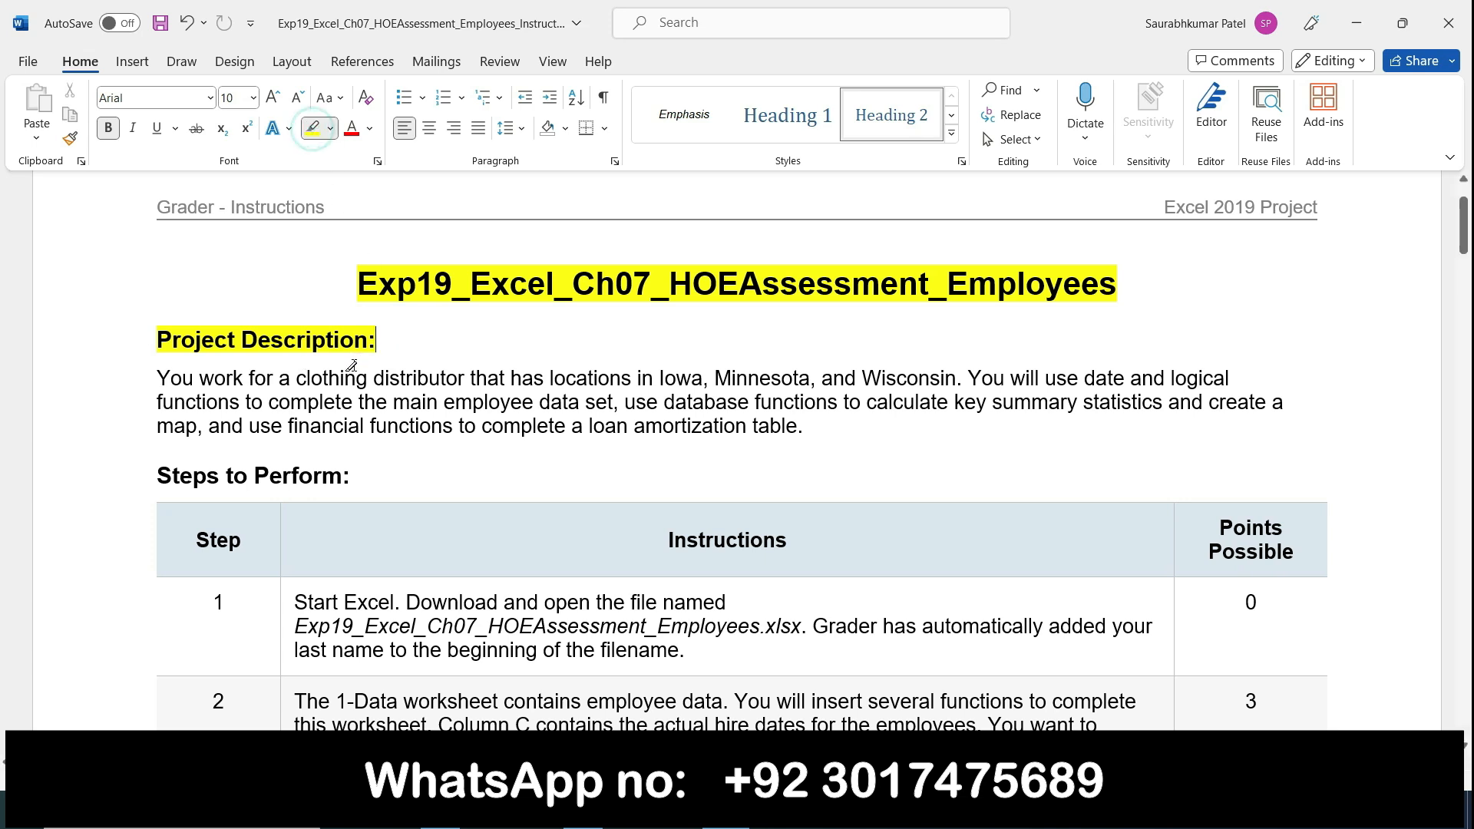
{"action": "left_click_drag", "start_coordinate": [296, 376], "coordinate": [959, 380]}
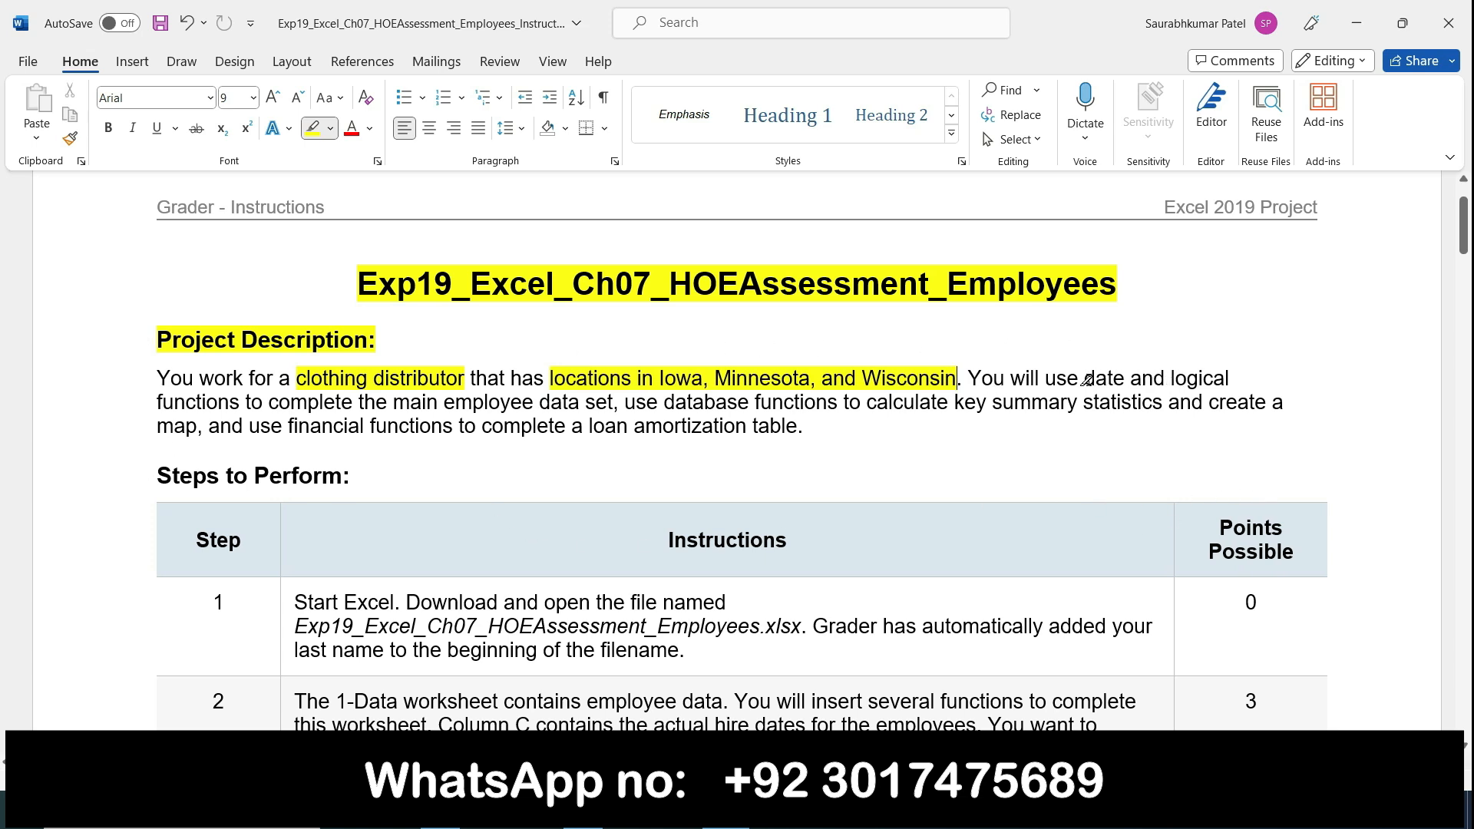
{"action": "mouse_move", "coordinate": [1085, 380]}
{"action": "left_mouse_down"}
{"action": "mouse_move", "coordinate": [990, 404]}
{"action": "mouse_move", "coordinate": [365, 427]}
{"action": "mouse_move", "coordinate": [238, 398]}
{"action": "left_mouse_up"}
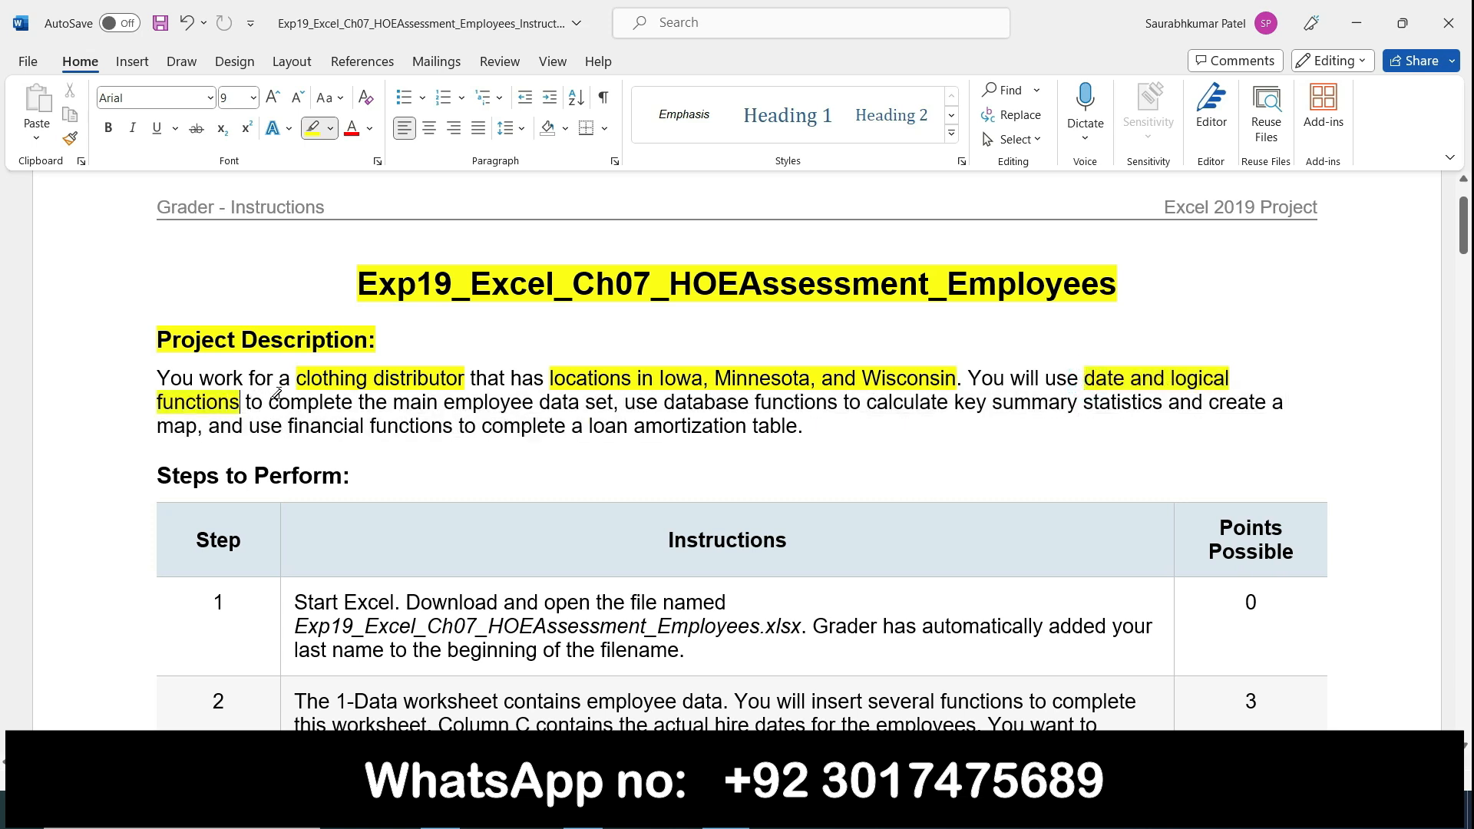
{"action": "mouse_move", "coordinate": [440, 398]}
{"action": "left_mouse_down"}
{"action": "mouse_move", "coordinate": [1142, 397]}
{"action": "mouse_move", "coordinate": [1161, 423]}
{"action": "left_mouse_up"}
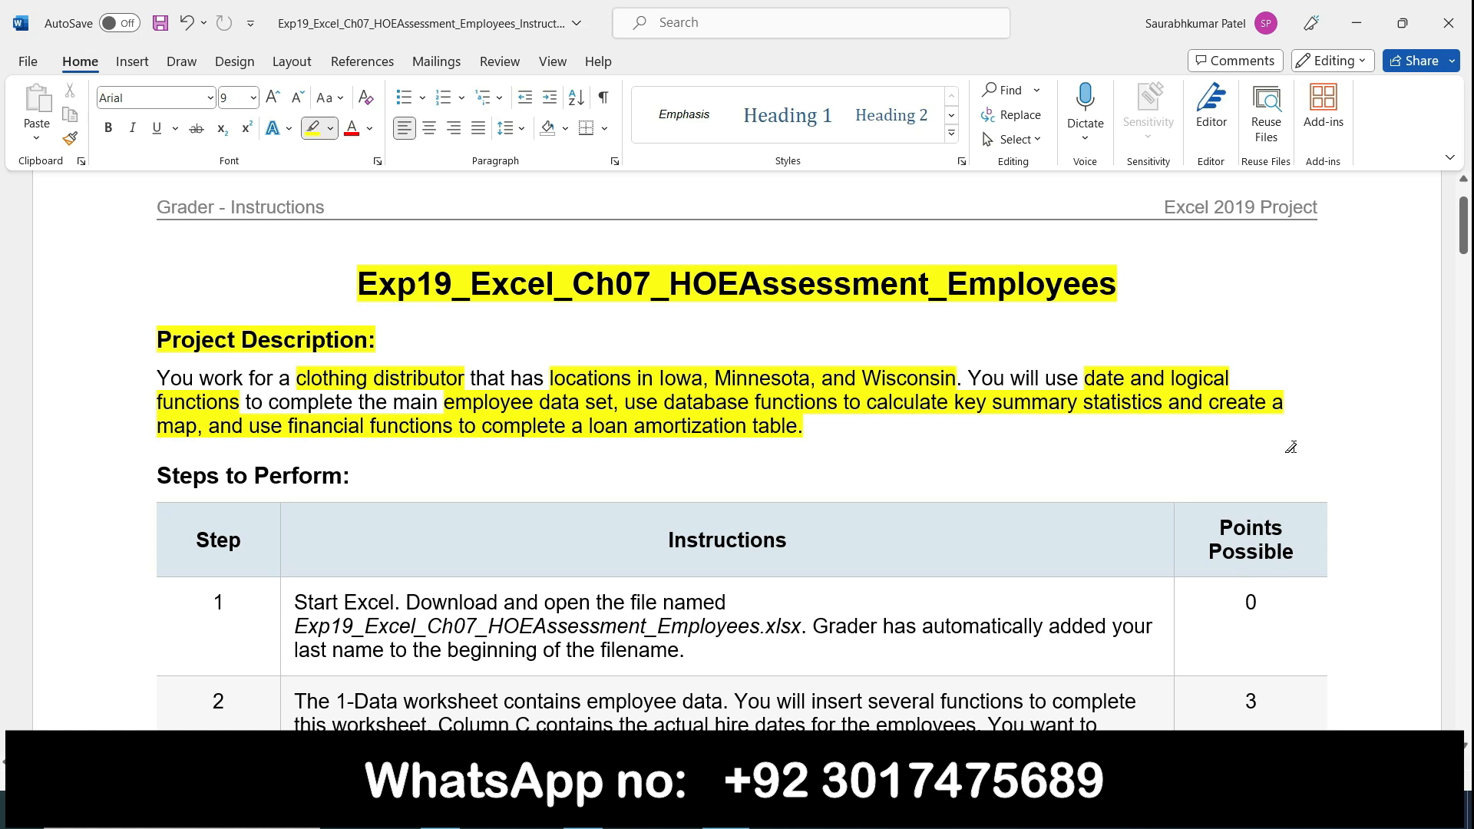
Step: Highlight the file name Exp19_Excel_Ch07_HOEAssessment_Employees.xlsx in step 1 of the instructions table
{"action": "scroll", "coordinate": [1467, 748], "scroll_direction": "down", "scroll_amount": 1}
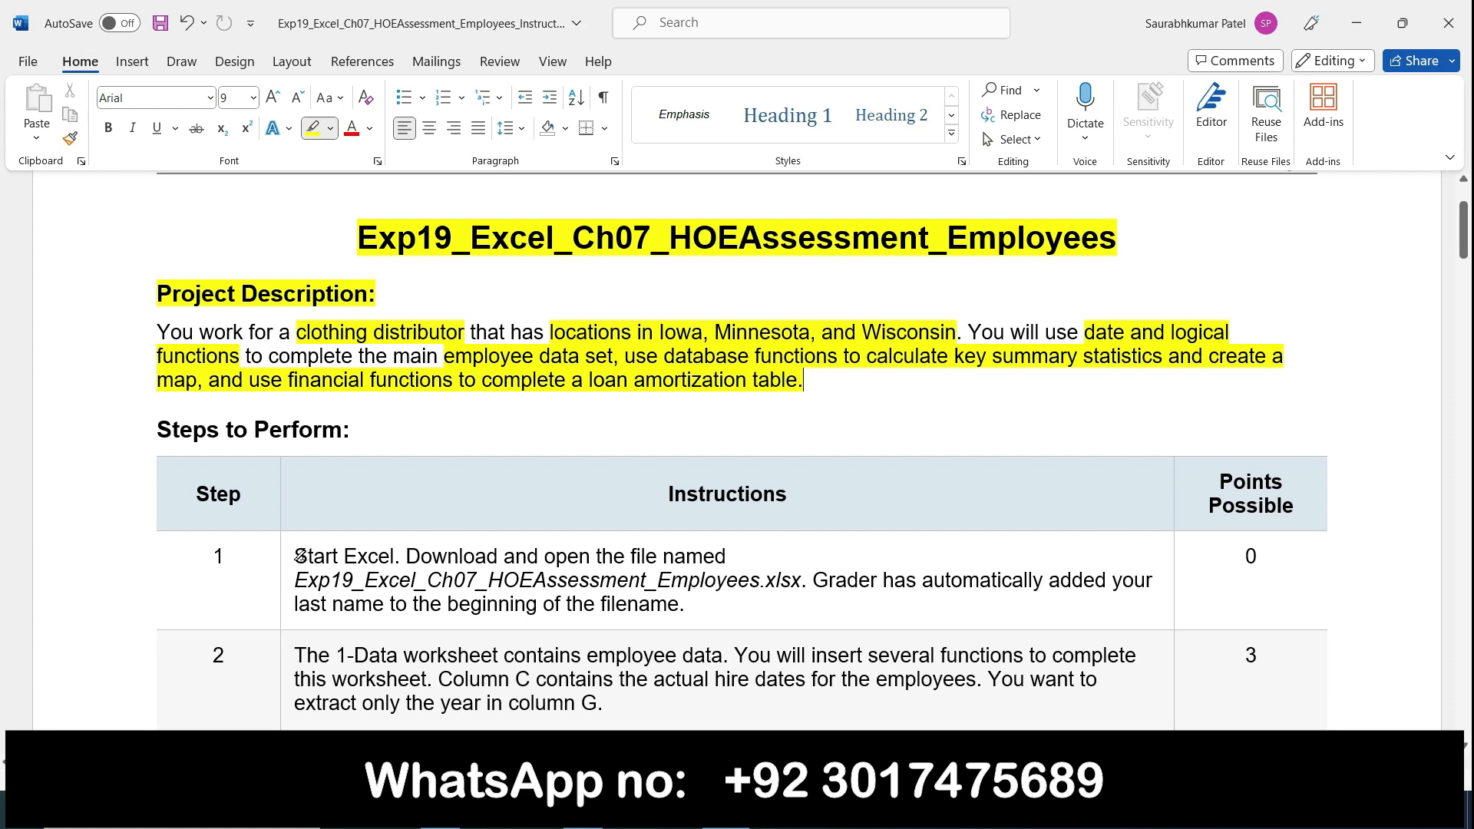
{"action": "left_click_drag", "start_coordinate": [297, 577], "coordinate": [800, 580]}
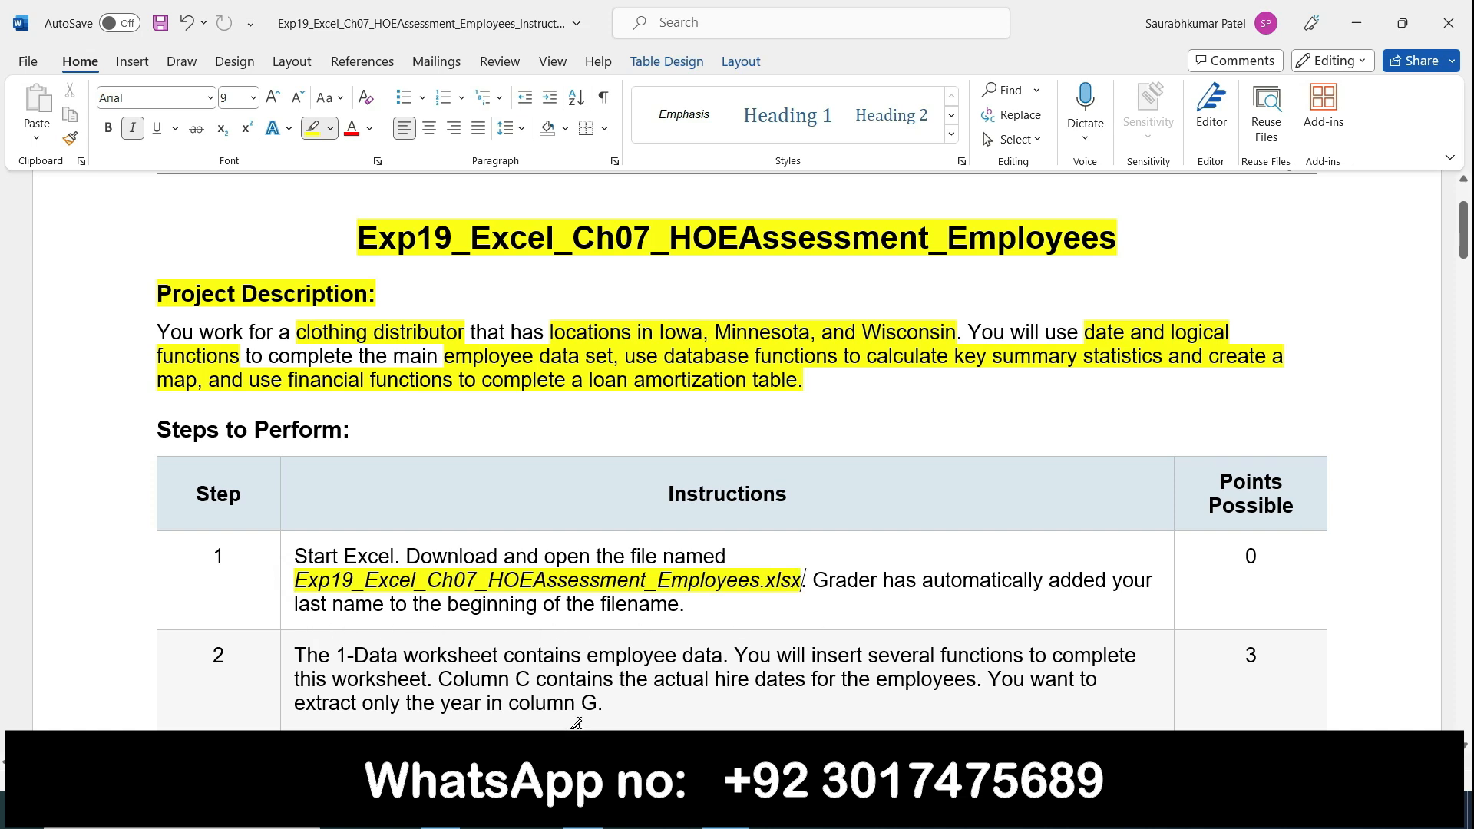
Step: Switch to File Explorer and open the Excel workbook in the (1) Excel_Ch07_HOEAssessment_Employees folder
{"action": "left_click", "coordinate": [440, 811]}
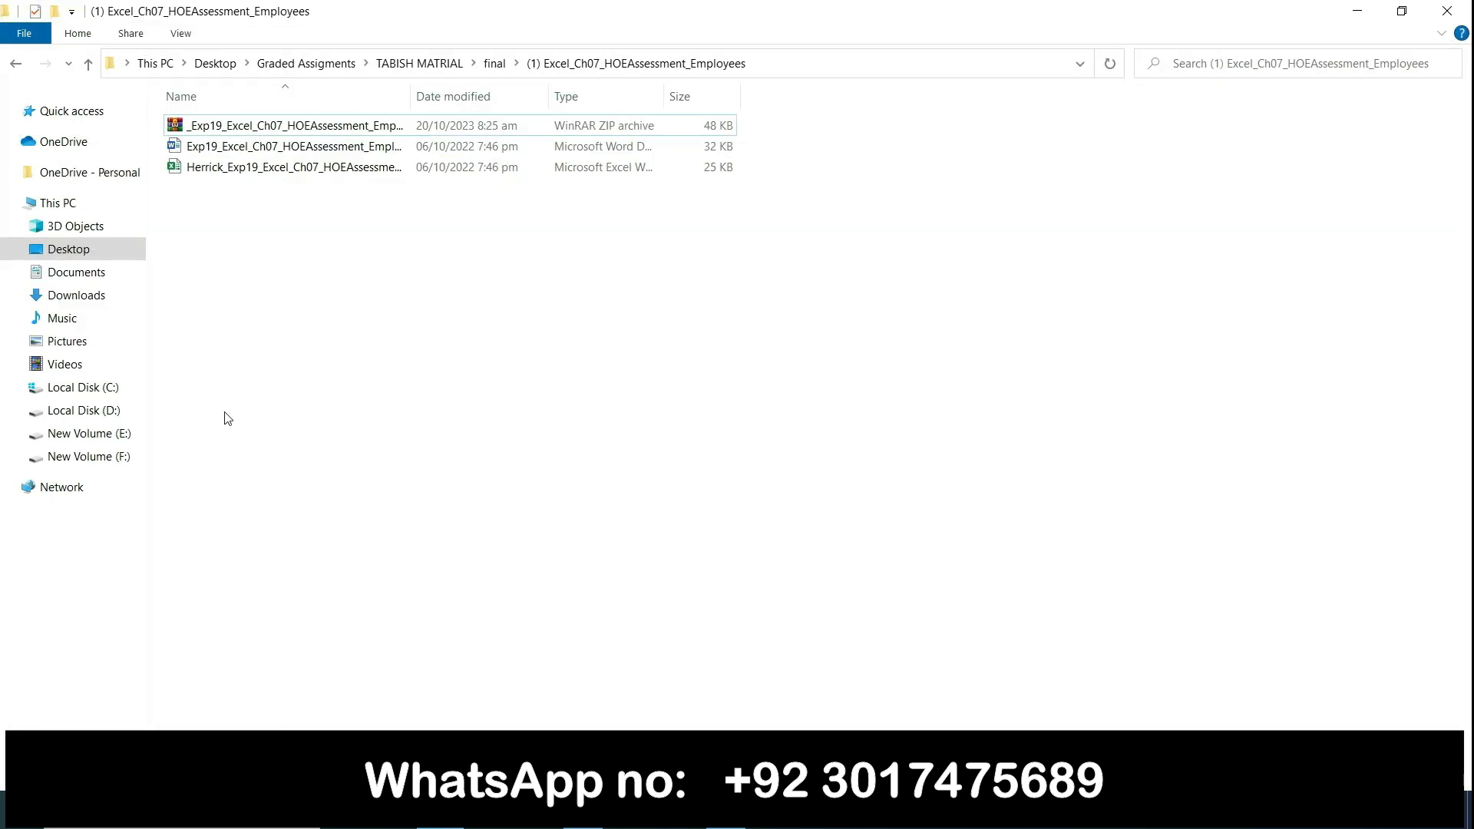
{"action": "double_click", "coordinate": [293, 170]}
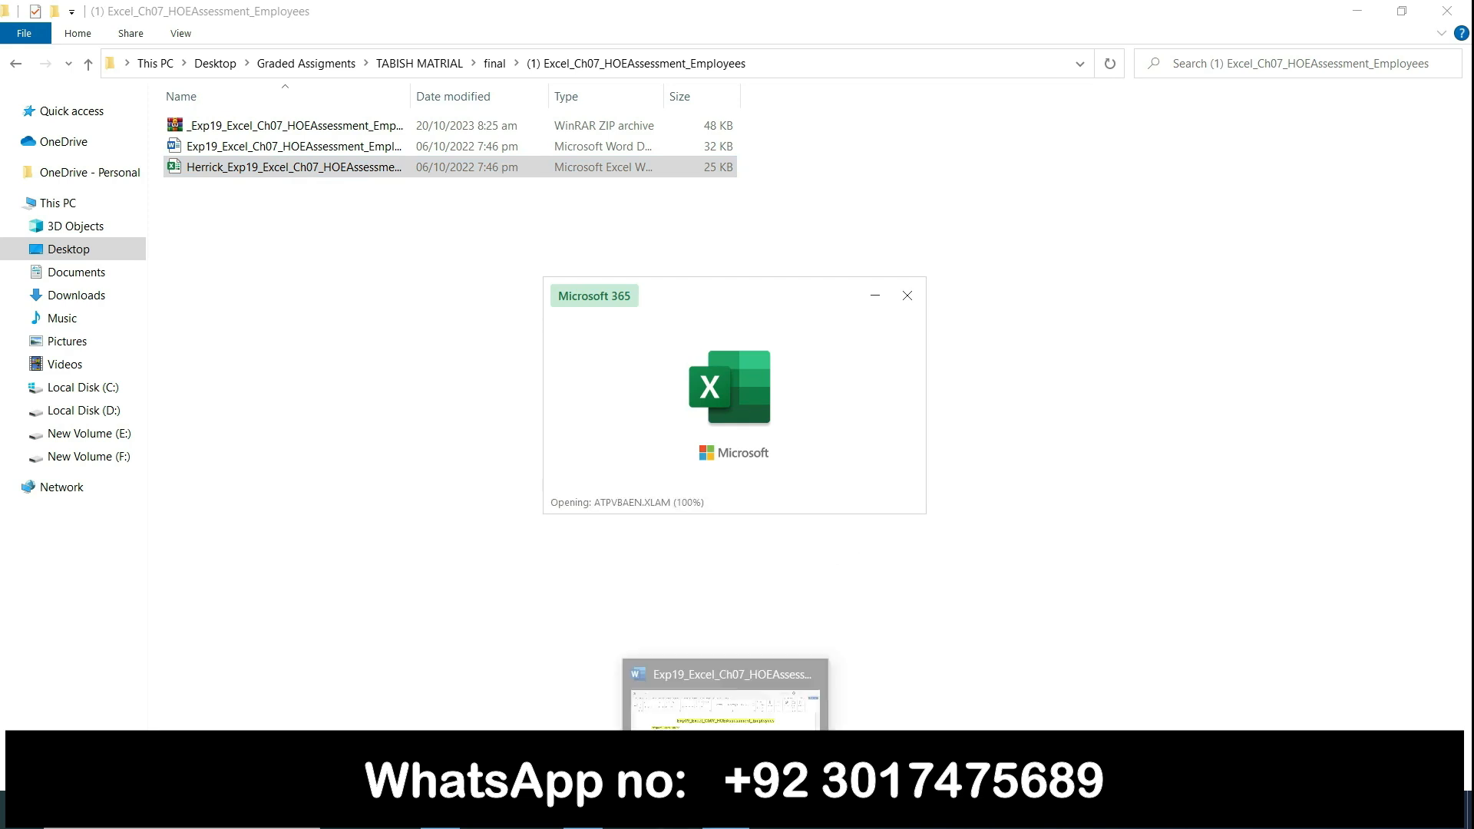
Step: Switch back to Word, highlight the whole step 1 table row in yellow, and remove the highlight from its instruction text
{"action": "left_click", "coordinate": [725, 812]}
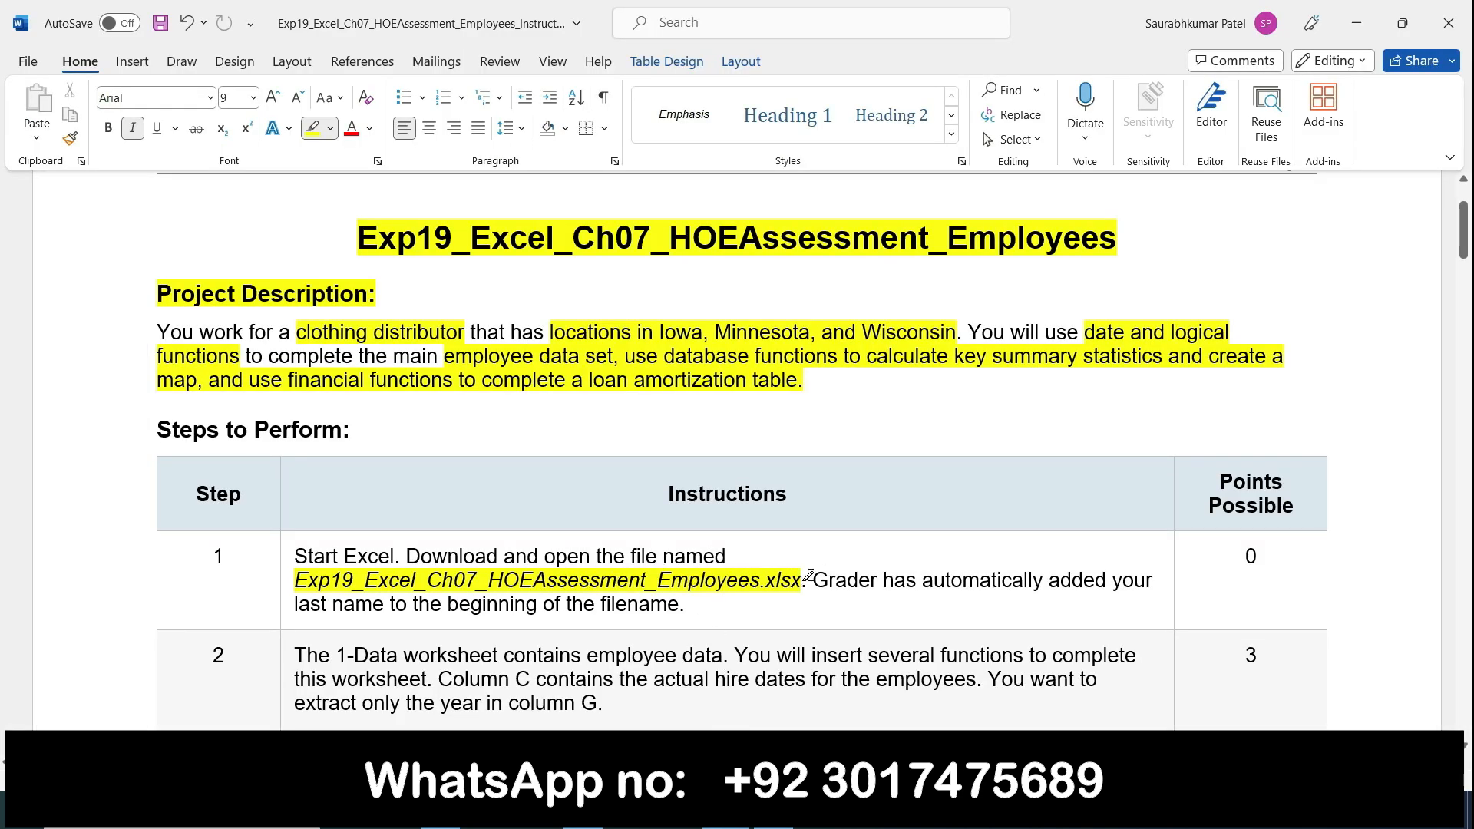
{"action": "double_click", "coordinate": [288, 568]}
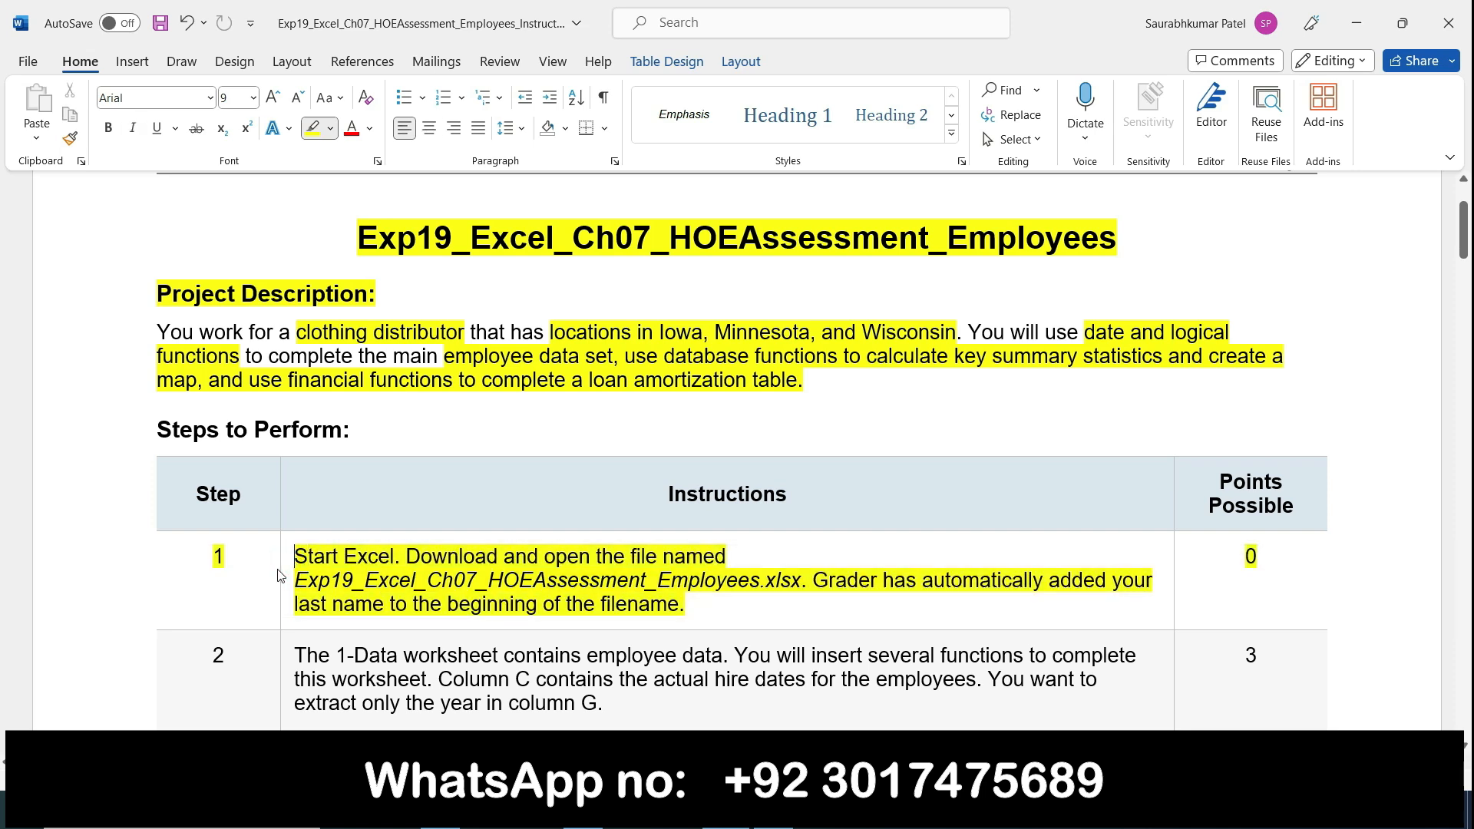
{"action": "left_click", "coordinate": [282, 569]}
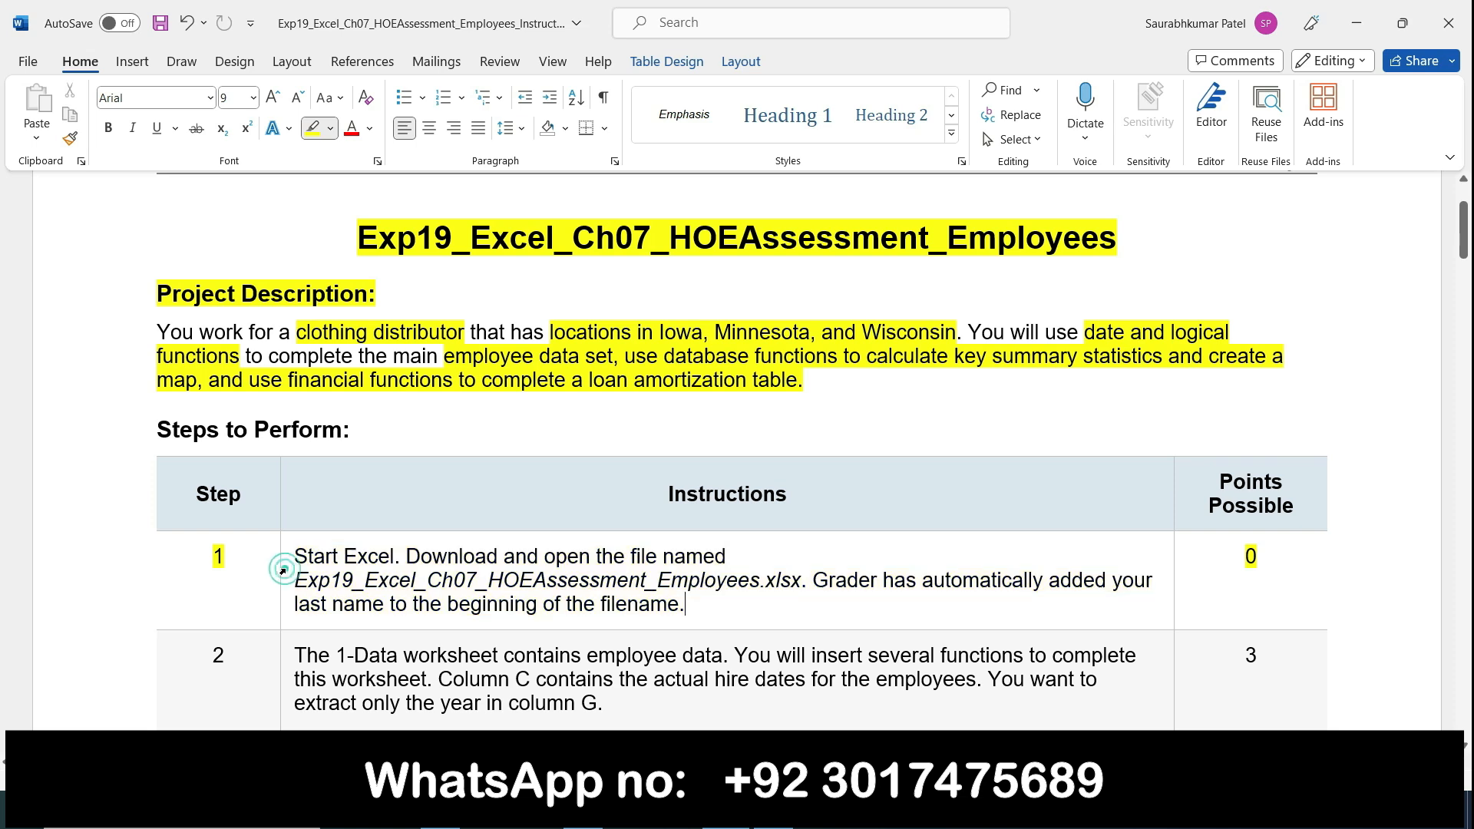
Step: Read steps 2 to 5 of the instructions and switch to the employee workbook in Excel
{"action": "scroll", "coordinate": [307, 584], "scroll_direction": "down", "scroll_amount": 3}
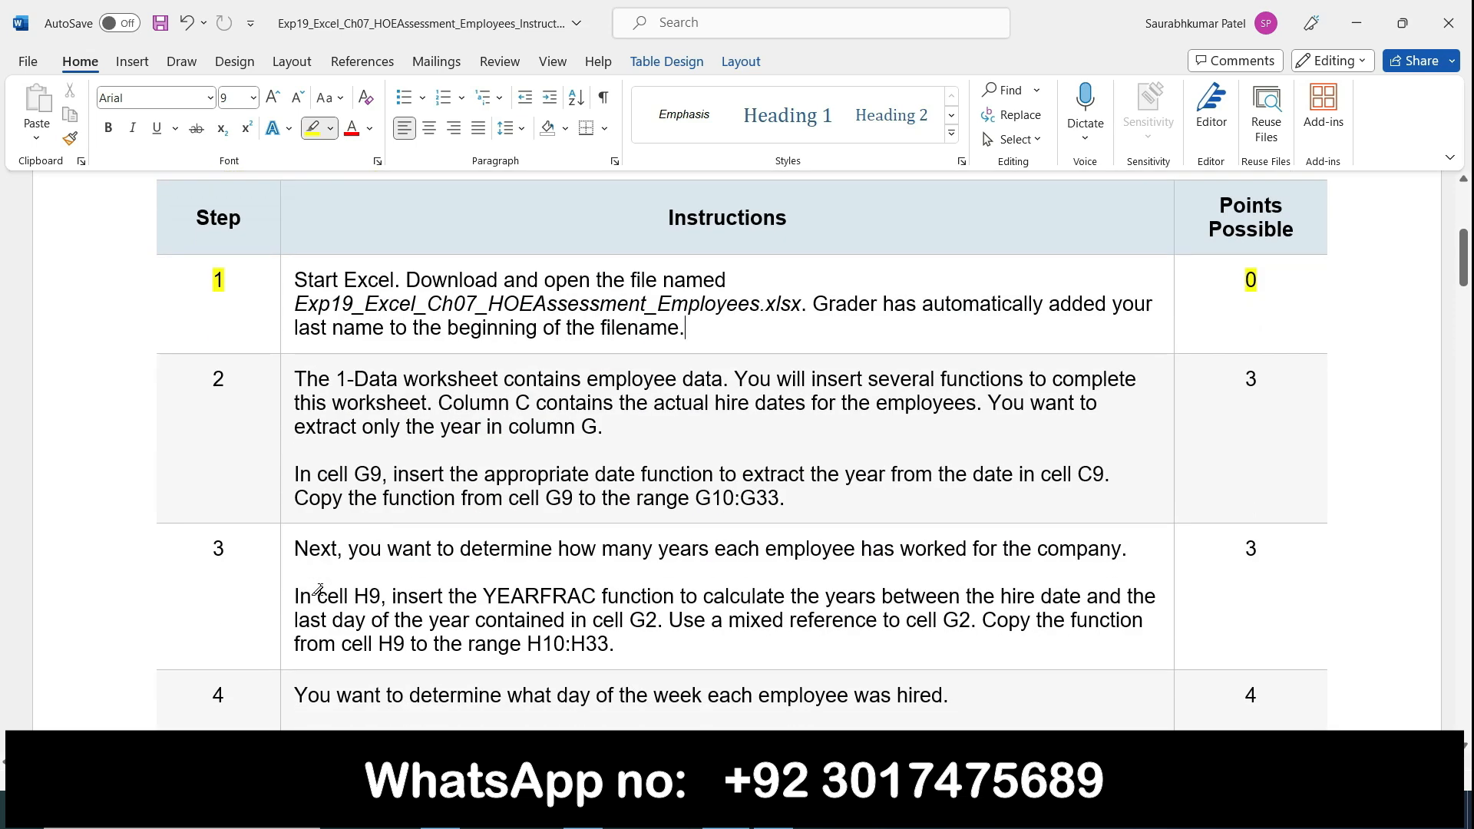
{"action": "left_click_drag", "start_coordinate": [1463, 261], "coordinate": [1466, 281]}
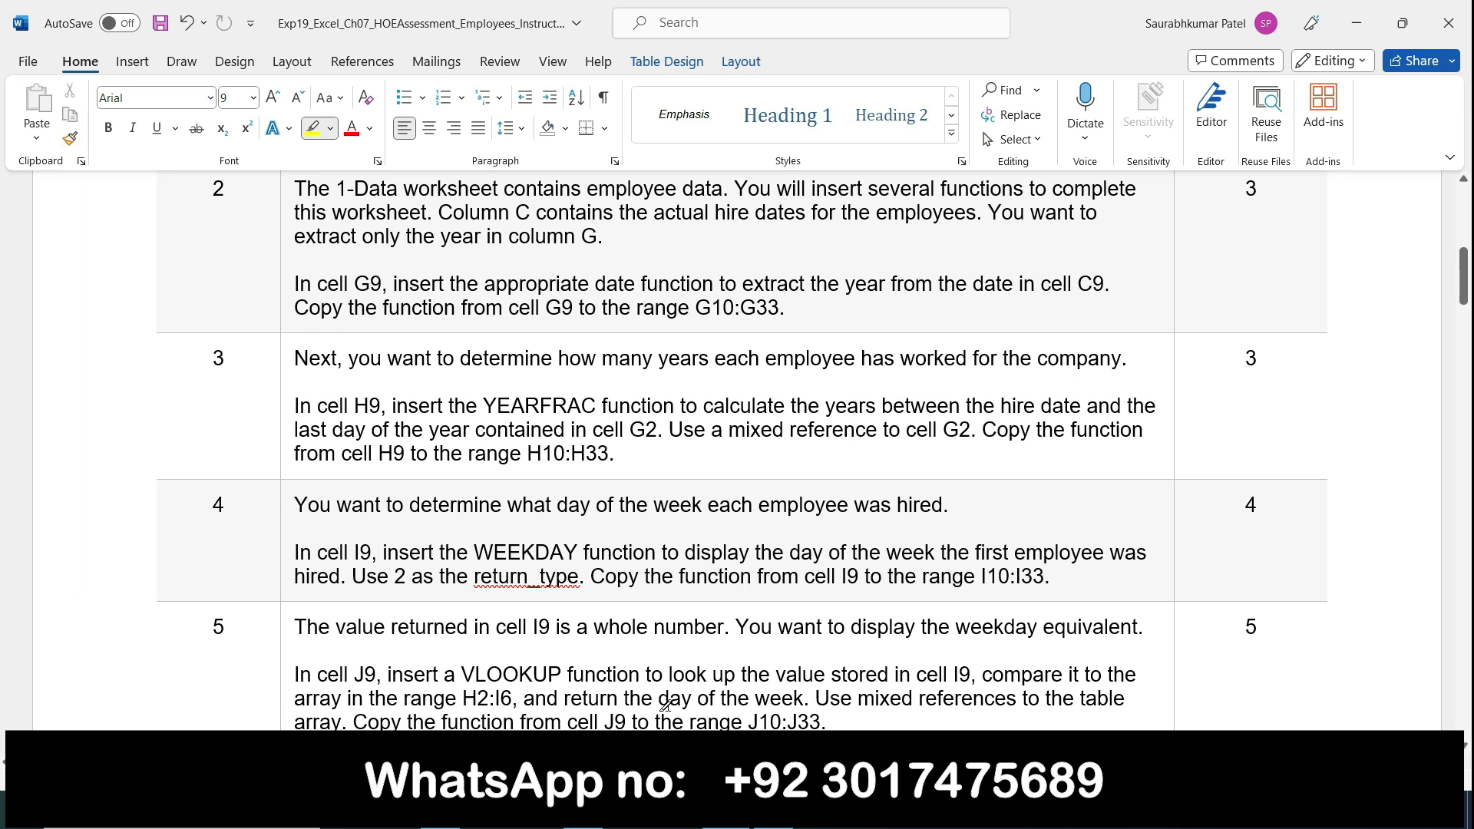
{"action": "key", "text": "alt+Tab"}
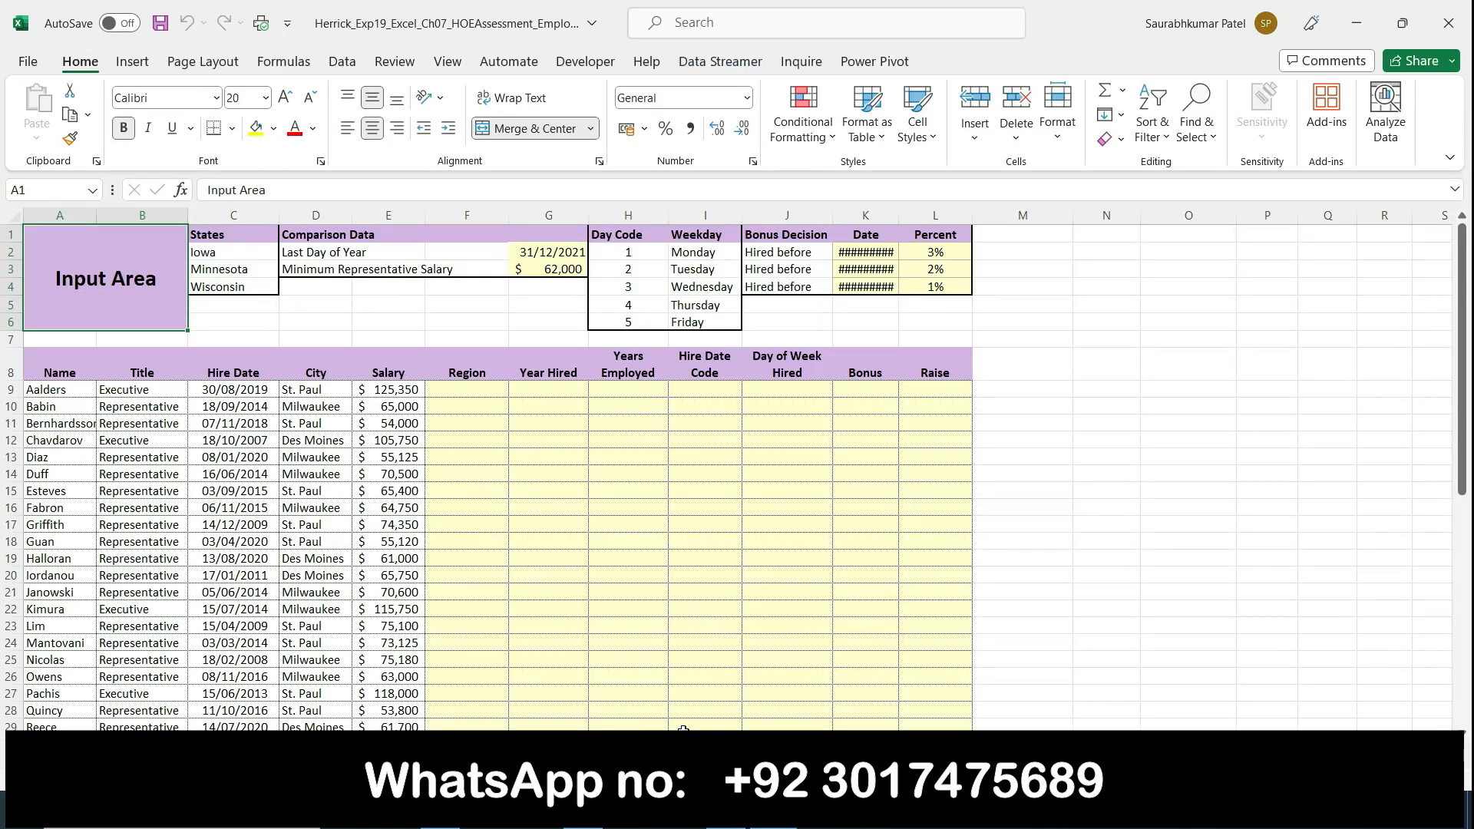
{"action": "key", "text": "alt+Tab"}
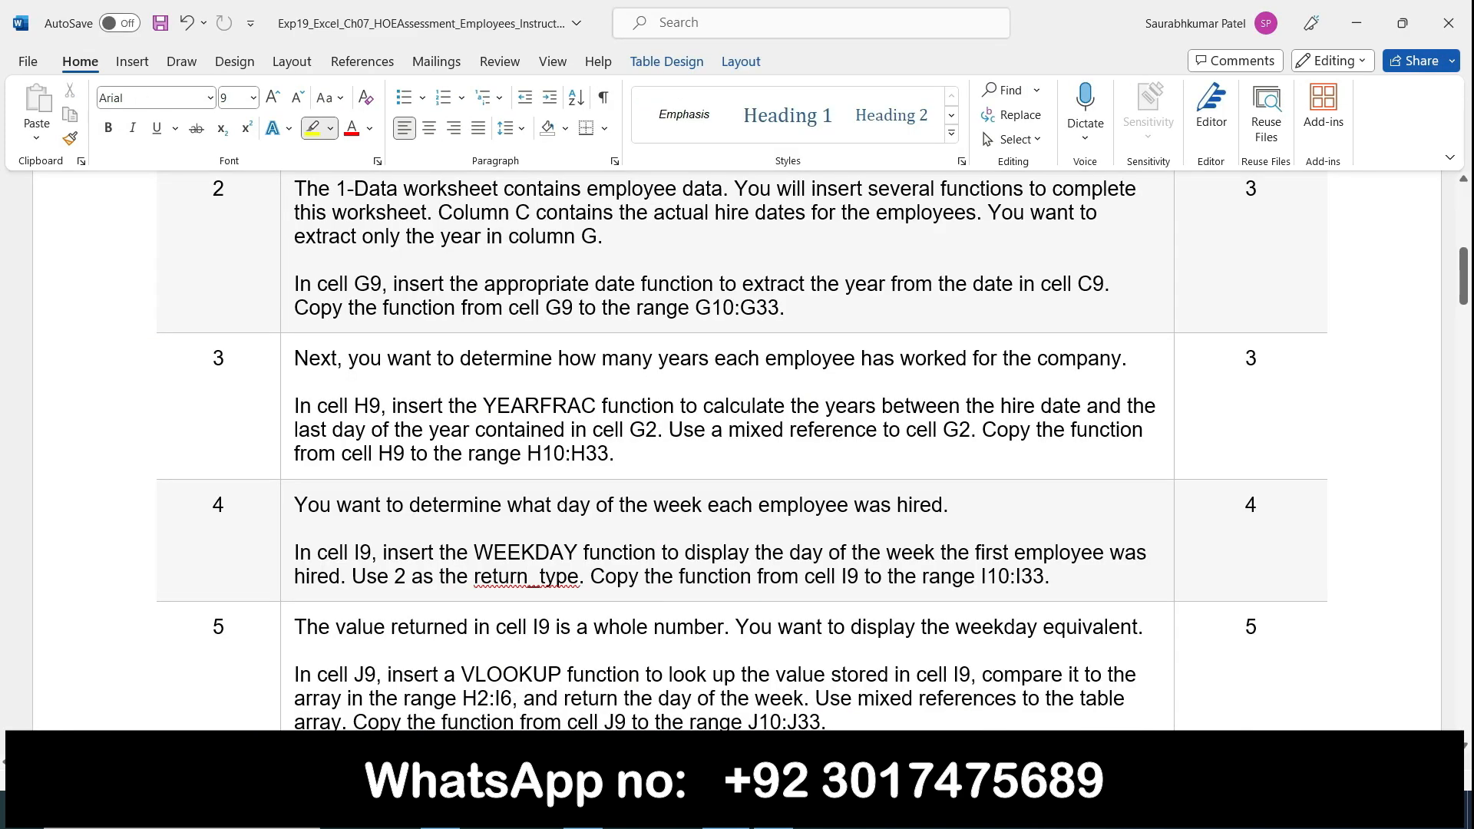
{"action": "key", "text": "alt+Tab"}
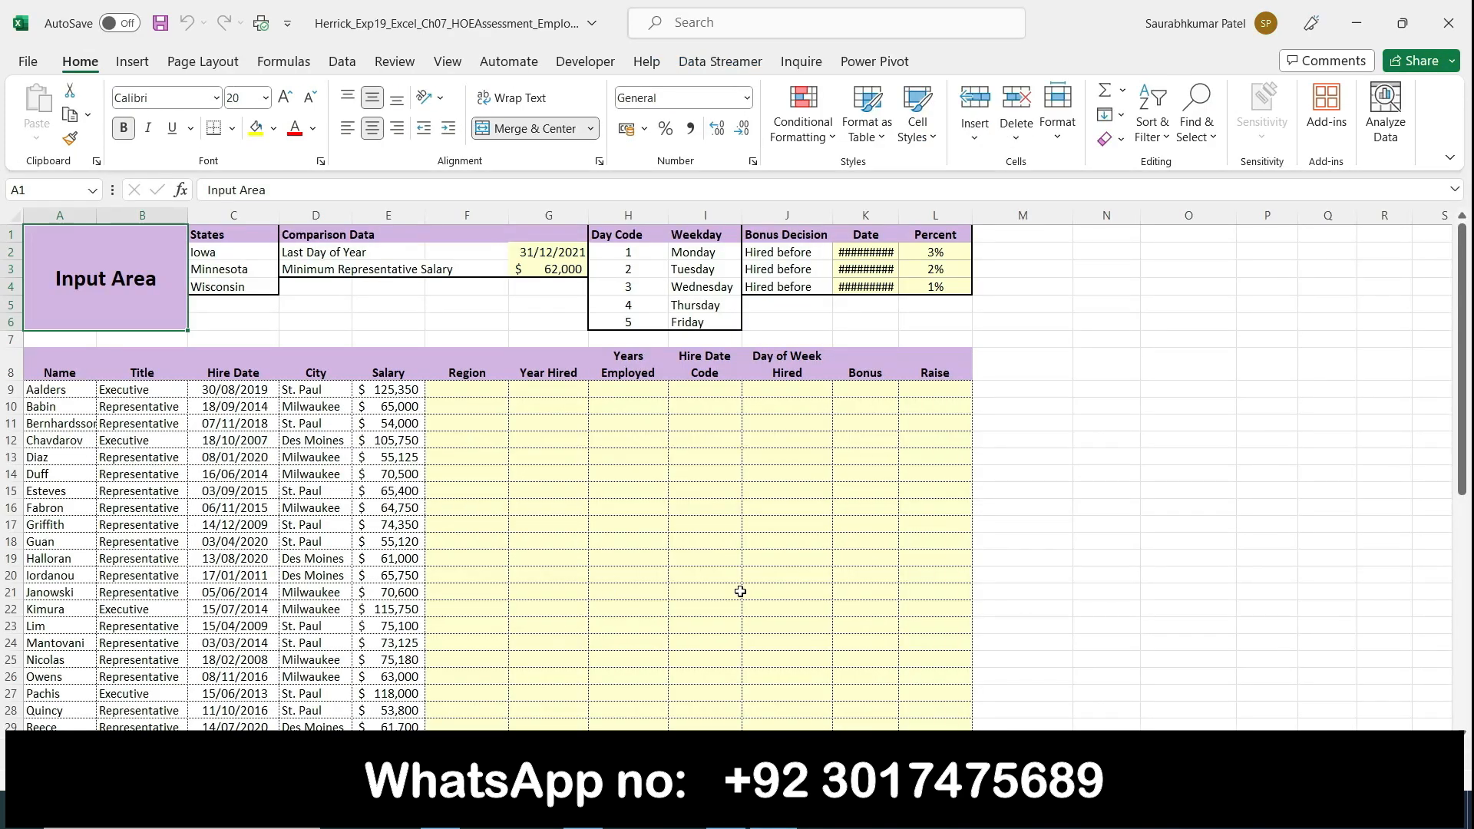
Step: Enlarge the view of the 1-Data worksheet beyond 100% and look over its input area and employee table
{"action": "left_click", "coordinate": [1409, 777]}
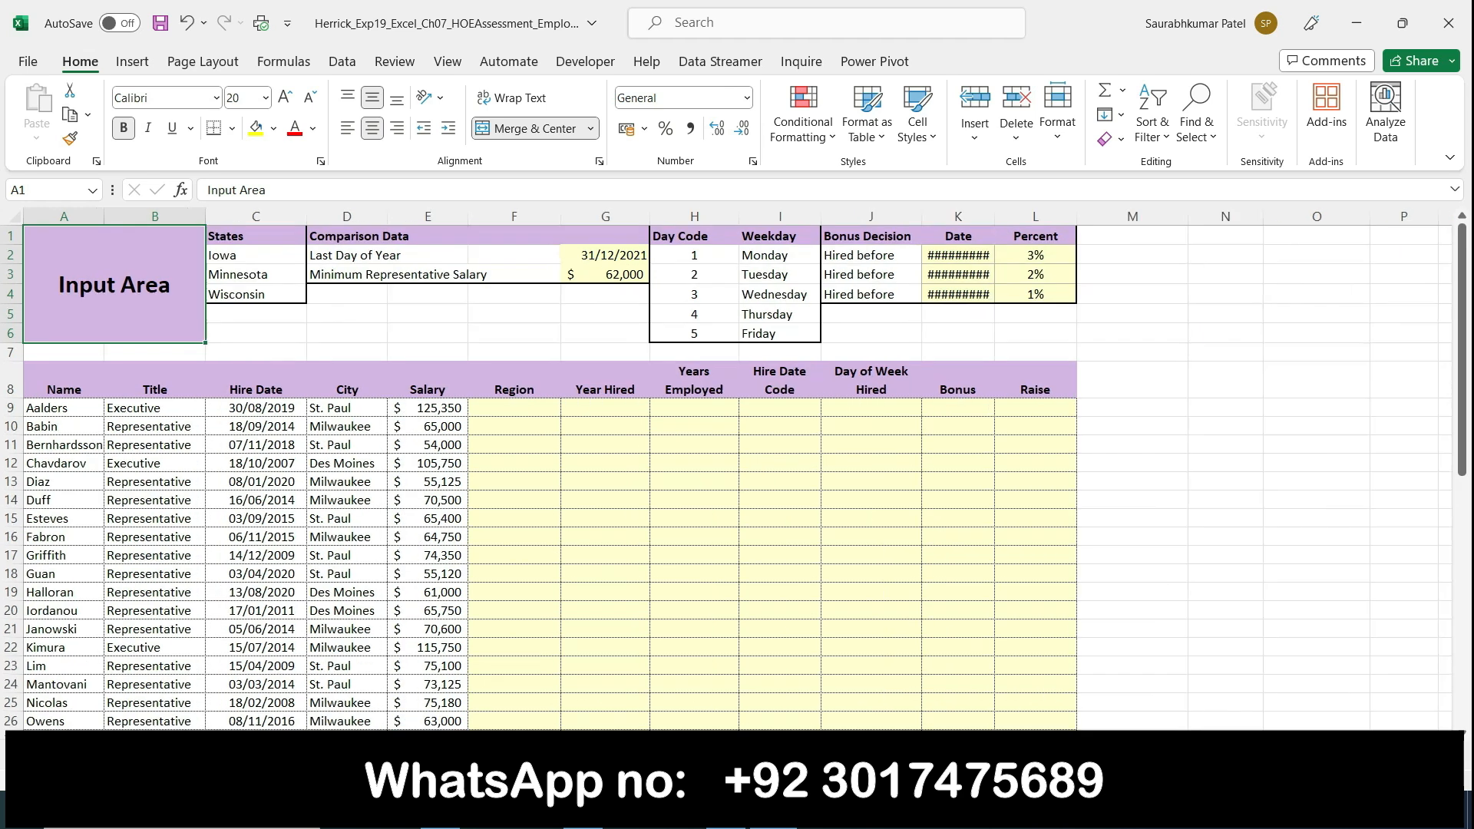
{"action": "left_click", "coordinate": [1446, 777]}
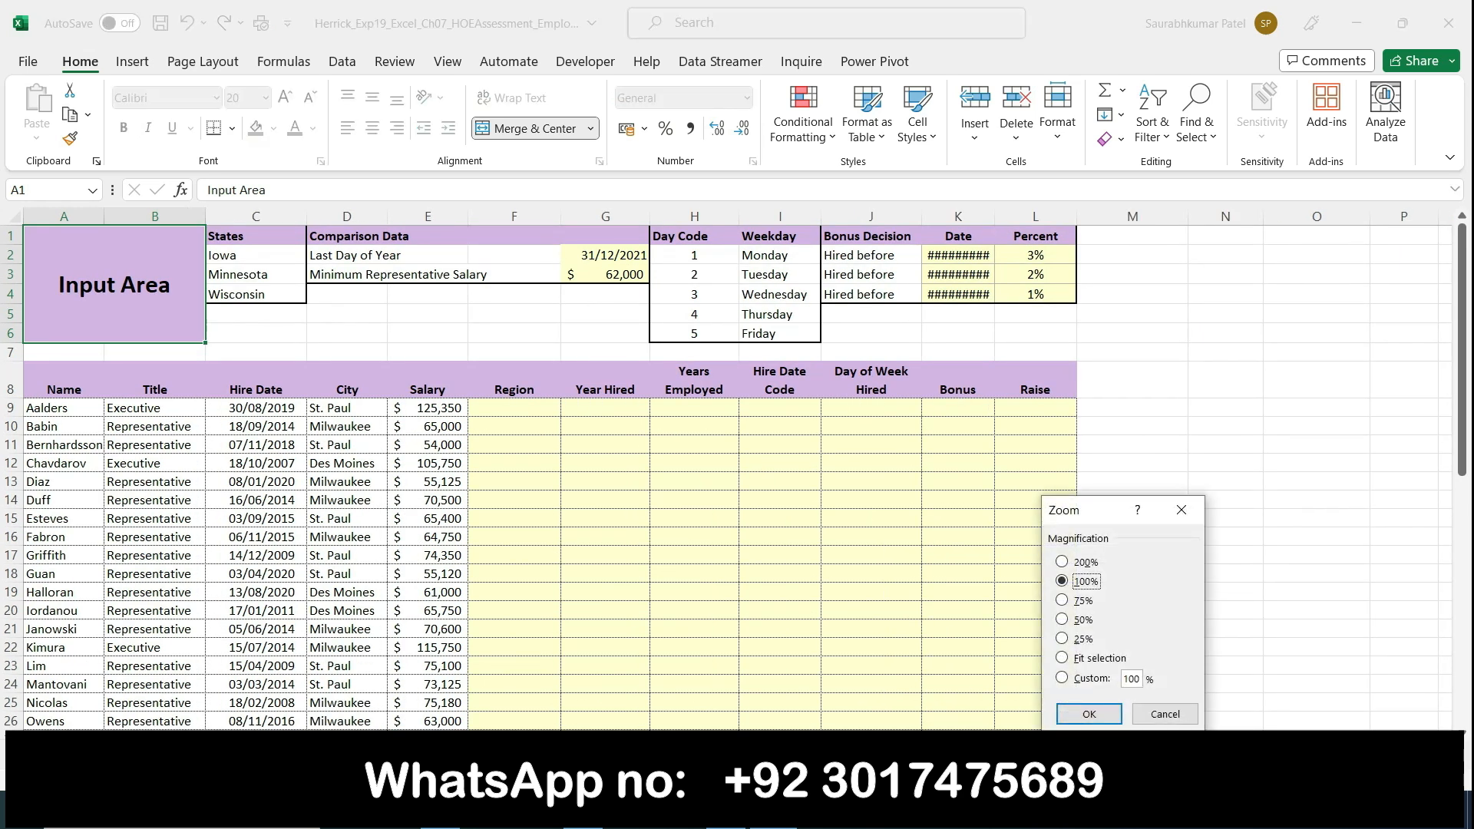
{"action": "left_click", "coordinate": [1089, 714]}
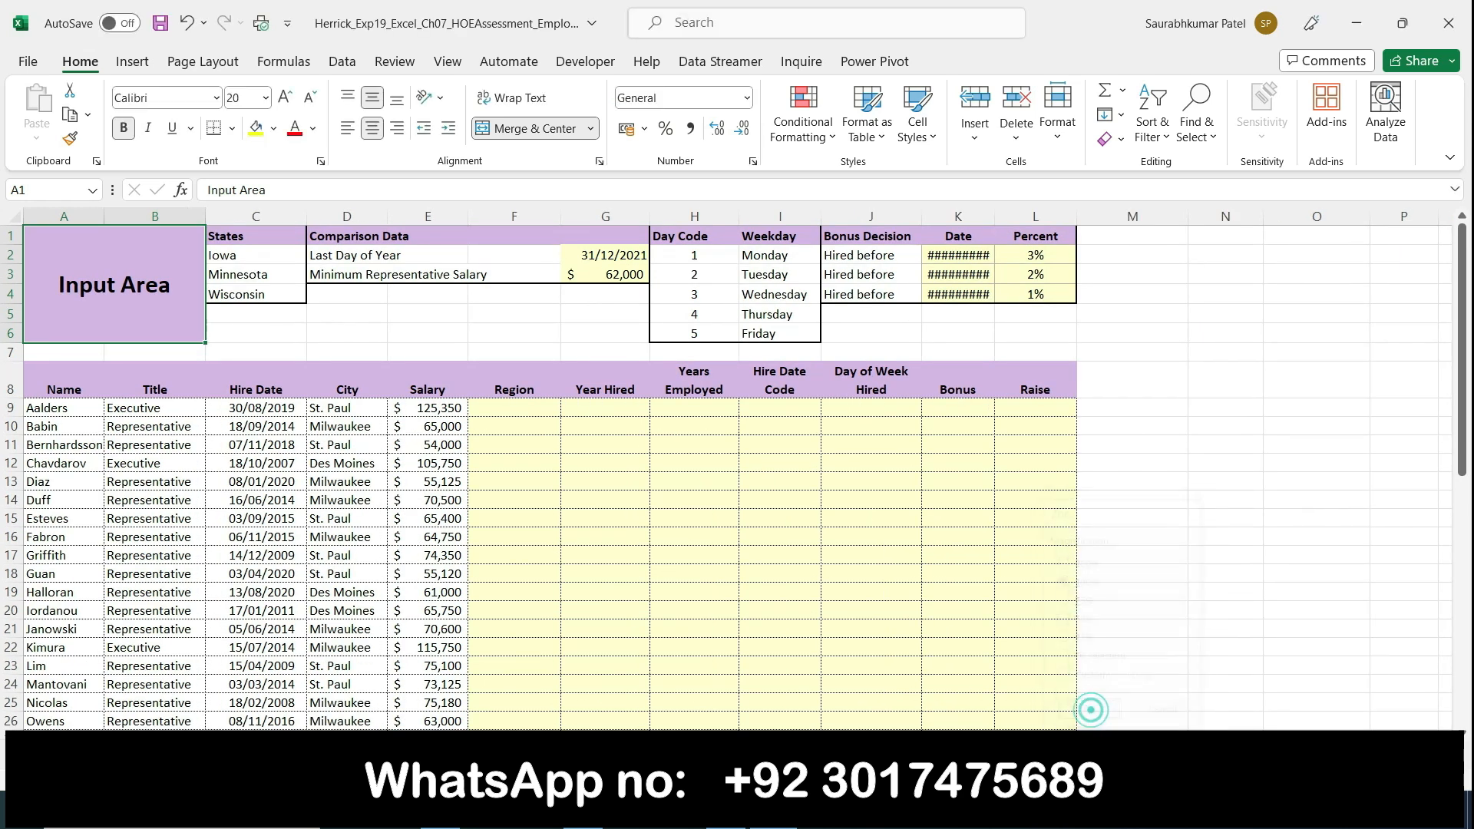
{"action": "left_click", "coordinate": [1411, 777]}
{"action": "left_click", "coordinate": [1411, 777]}
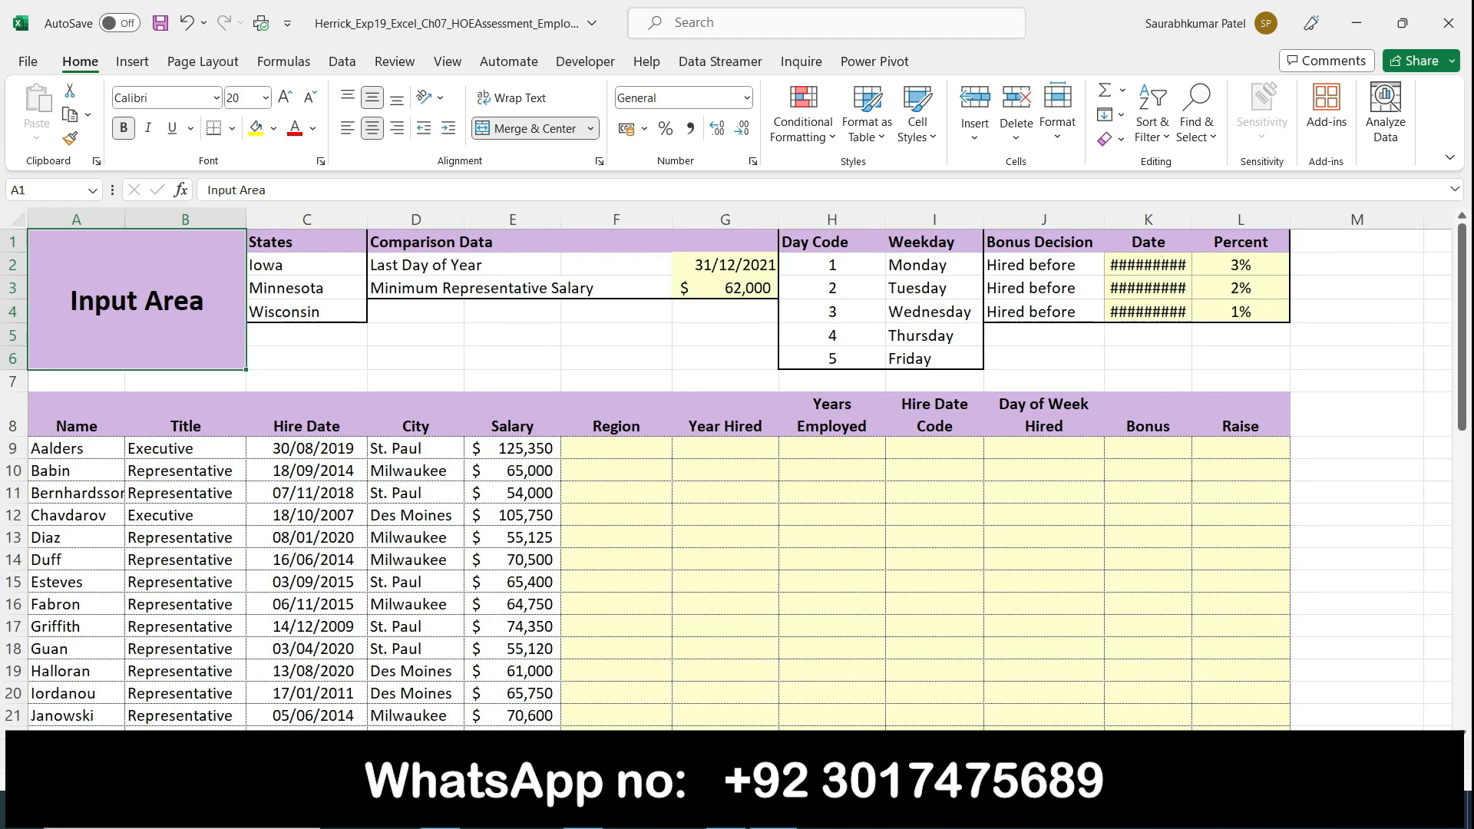
{"action": "scroll", "coordinate": [1320, 690], "scroll_direction": "down", "scroll_amount": 2}
{"action": "scroll", "coordinate": [1289, 668], "scroll_direction": "up", "scroll_amount": 2}
Step: Show the second worksheet with the location and salary summaries at a larger zoom
{"action": "left_click", "coordinate": [253, 753]}
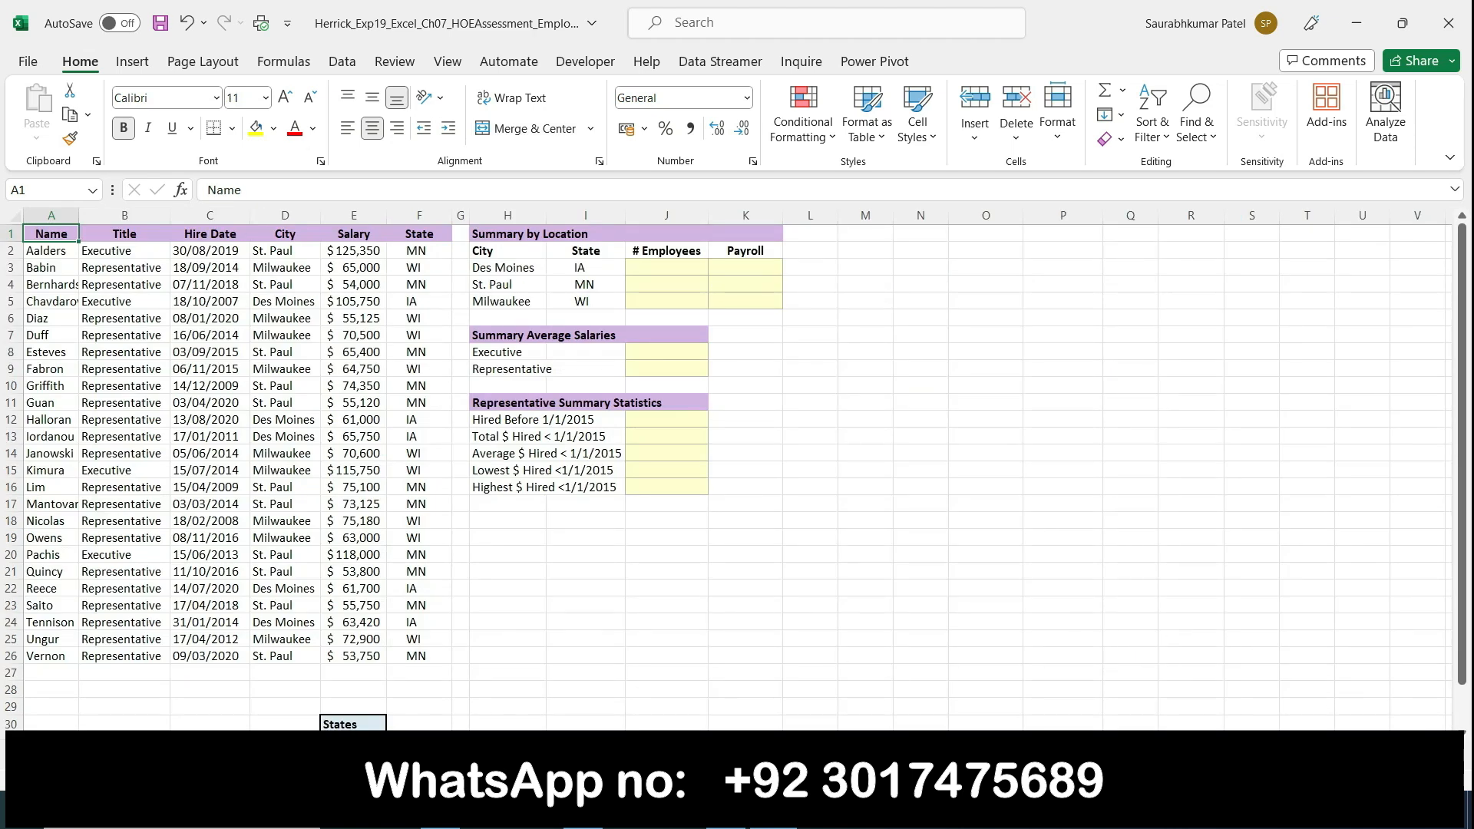
{"action": "left_click", "coordinate": [1411, 777]}
{"action": "left_click", "coordinate": [1411, 777]}
{"action": "left_click", "coordinate": [1411, 777]}
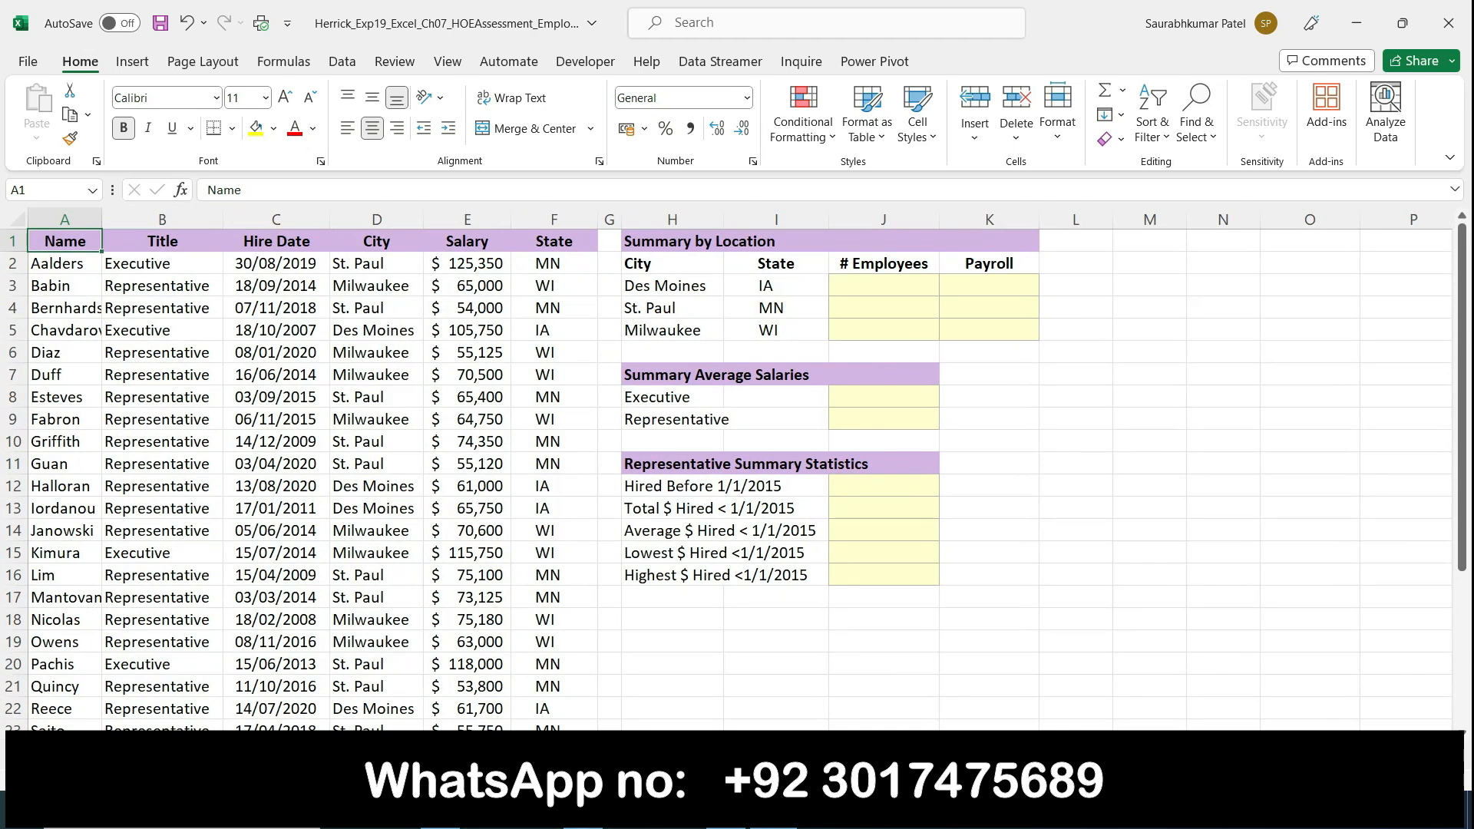
Step: Show the 3-Finance loan worksheet at a larger zoom, and return to the 1-Data worksheet
{"action": "left_click", "coordinate": [430, 753]}
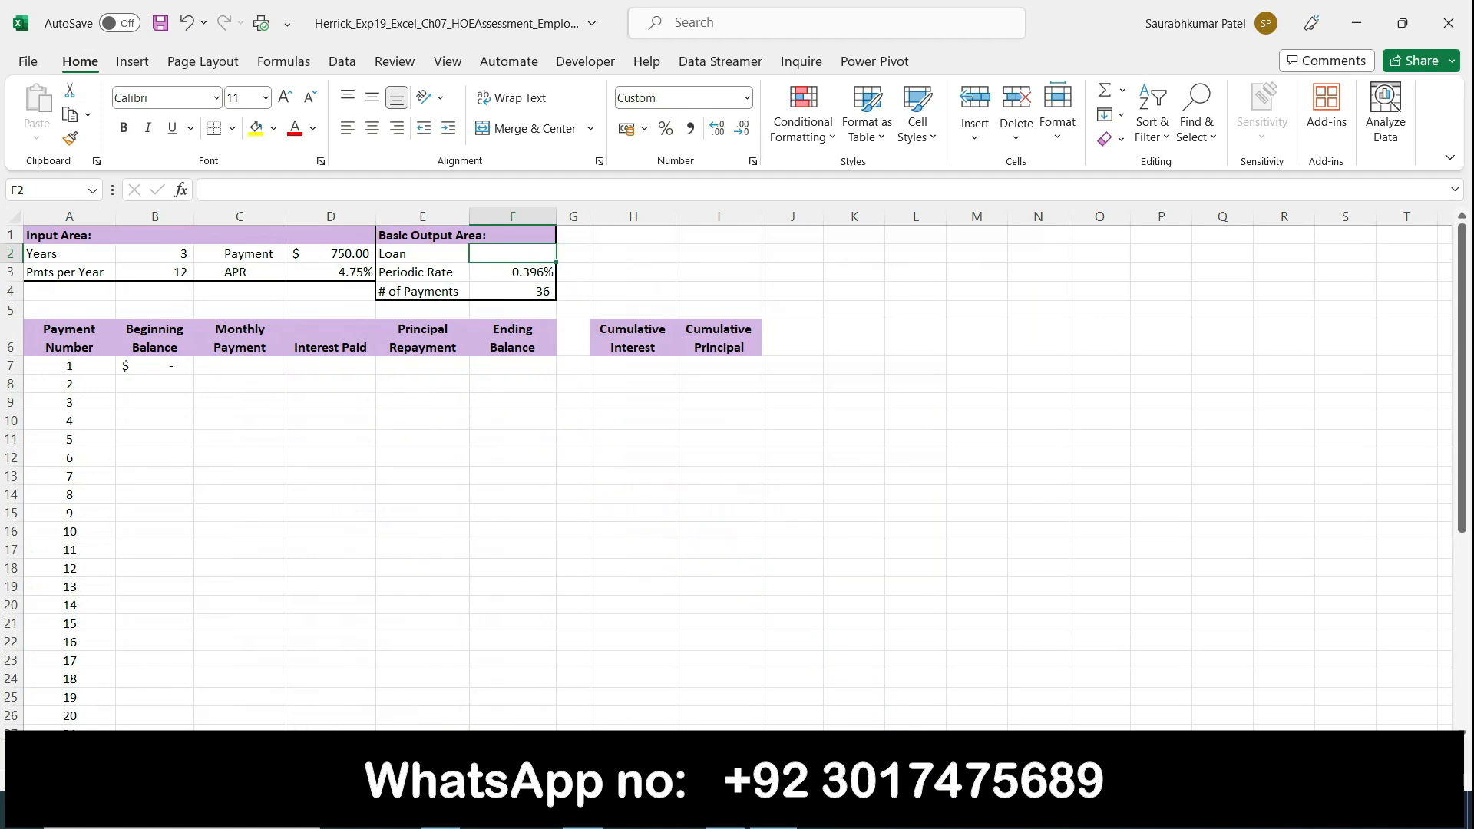
{"action": "left_click", "coordinate": [1411, 777]}
{"action": "left_click", "coordinate": [1411, 777]}
{"action": "left_click", "coordinate": [1411, 777]}
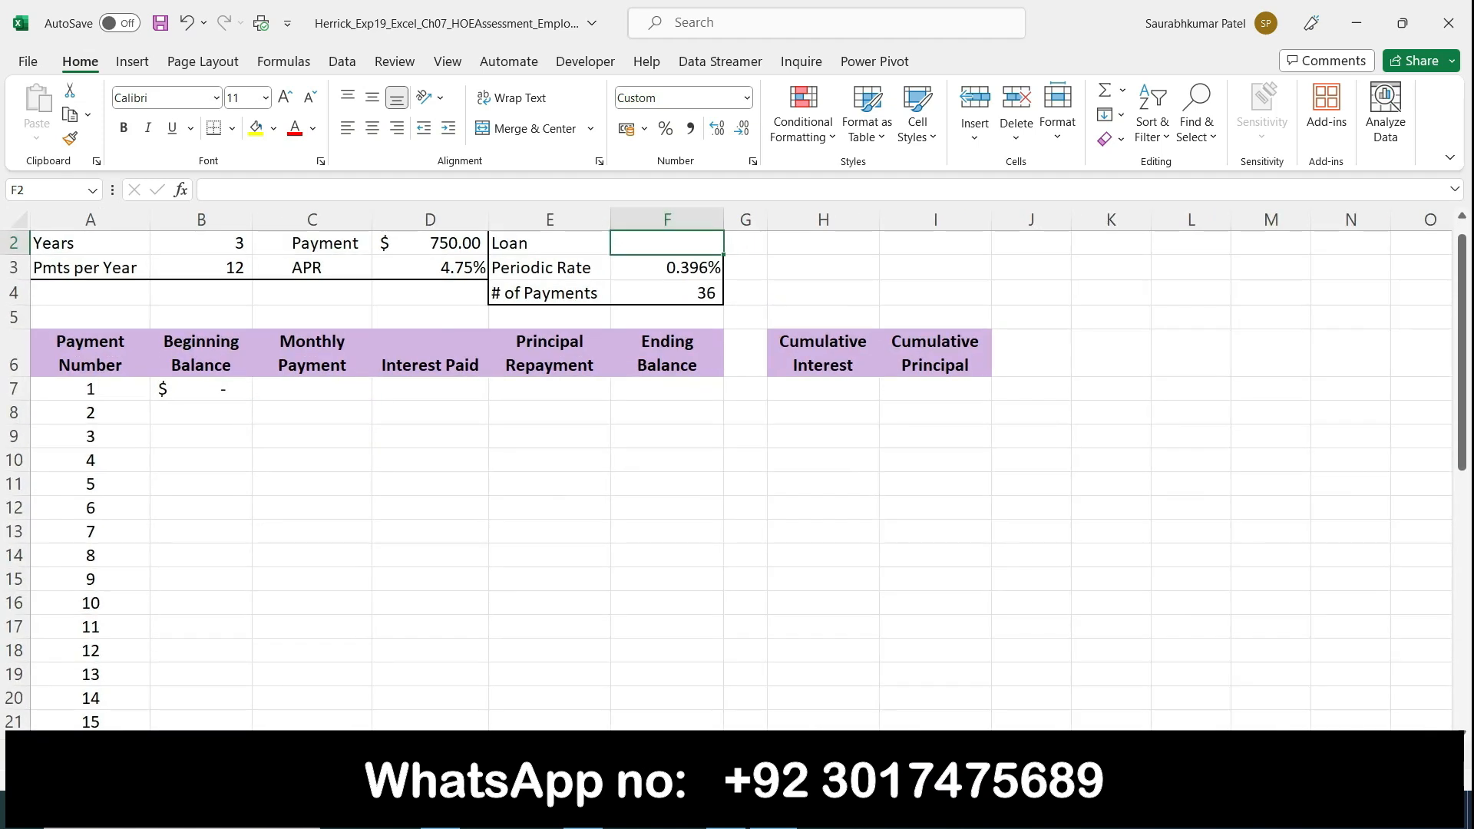
{"action": "left_click", "coordinate": [196, 753]}
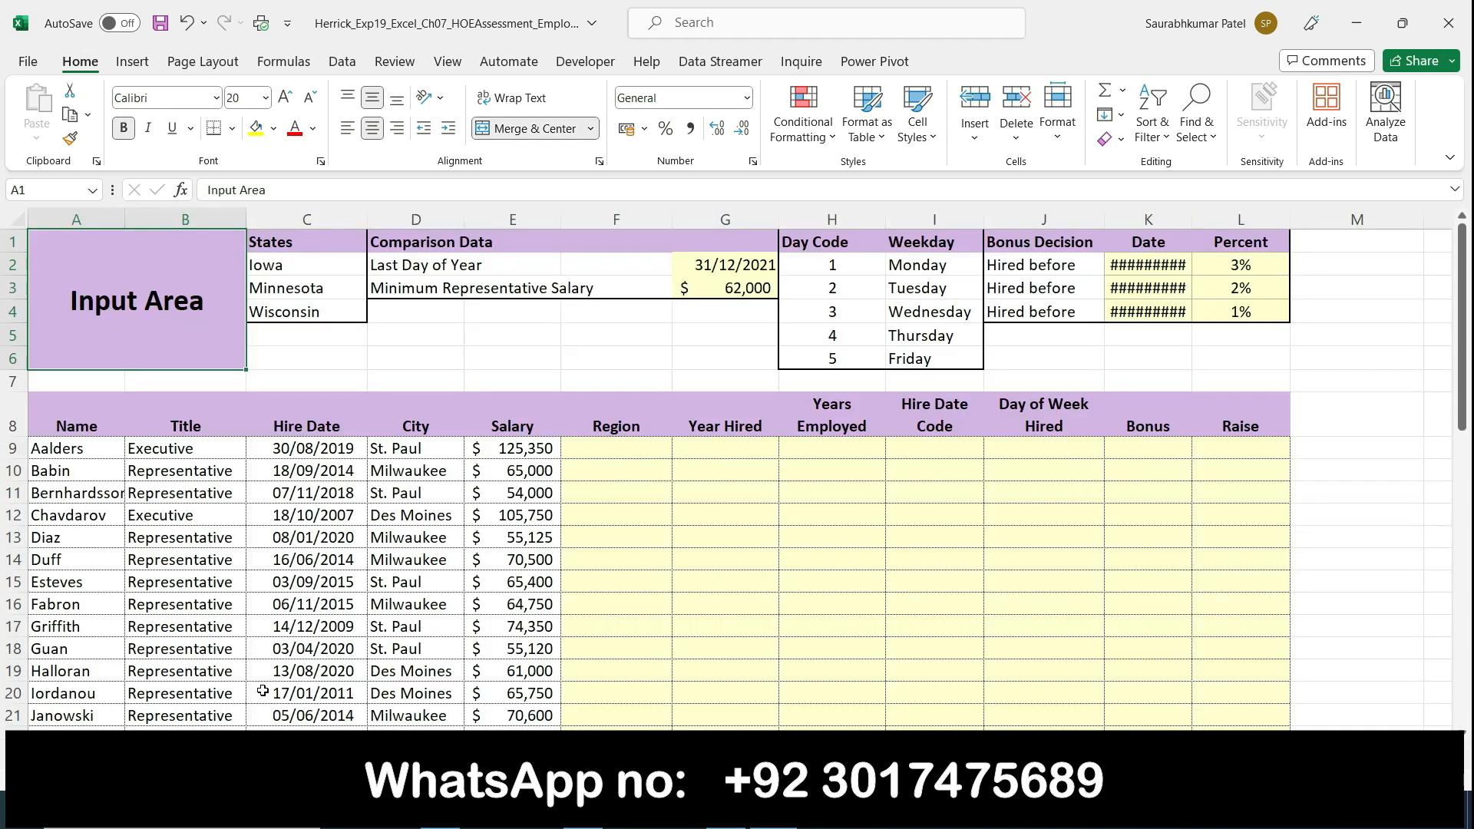
Step: Switch to the Word instructions and highlight step 2's opening phrases on the worksheet, employee data, actual hire dates and extracting the year in column G
{"action": "left_click", "coordinate": [726, 810]}
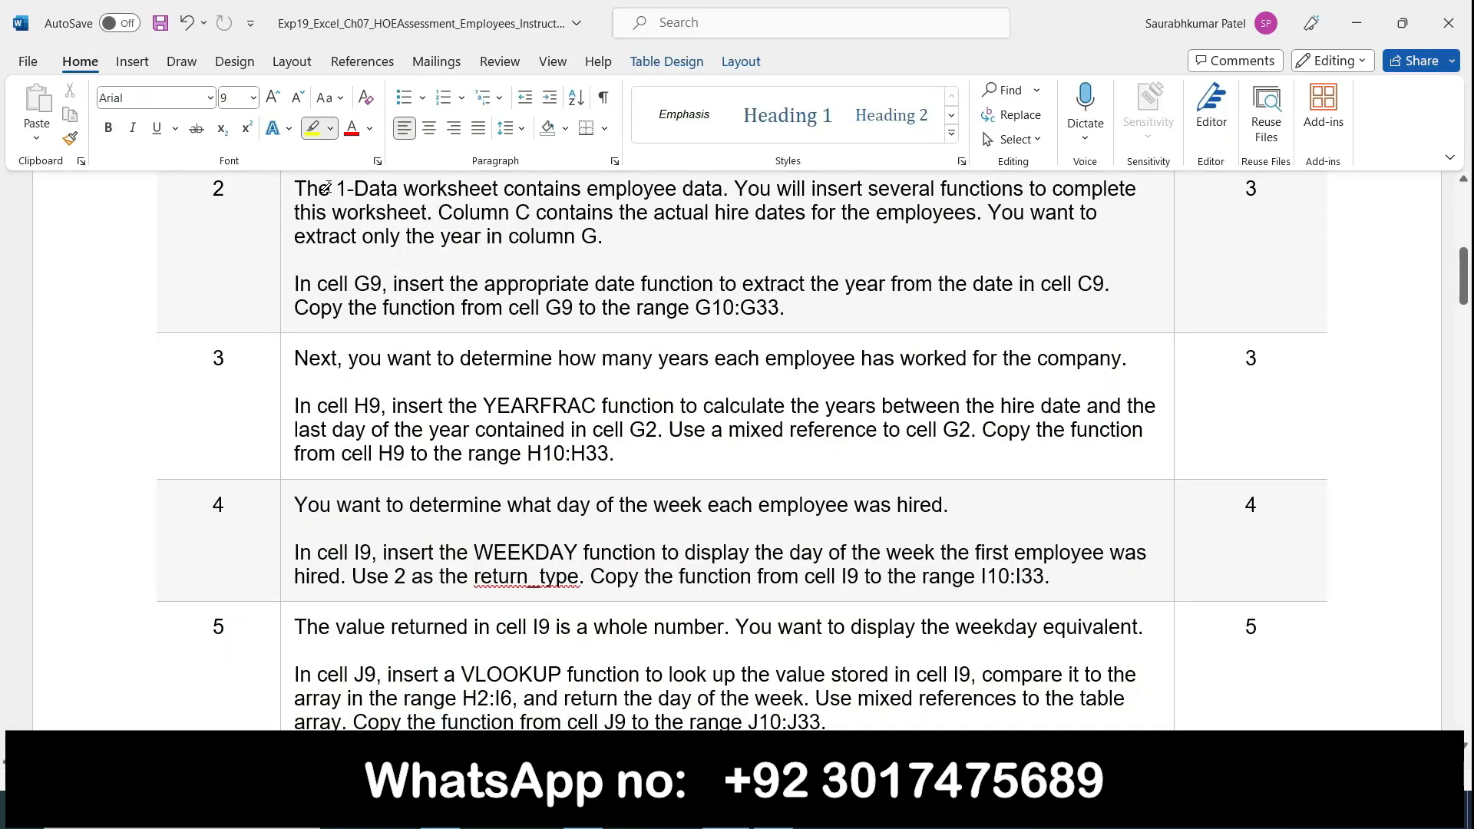
{"action": "left_click_drag", "start_coordinate": [347, 189], "coordinate": [714, 198]}
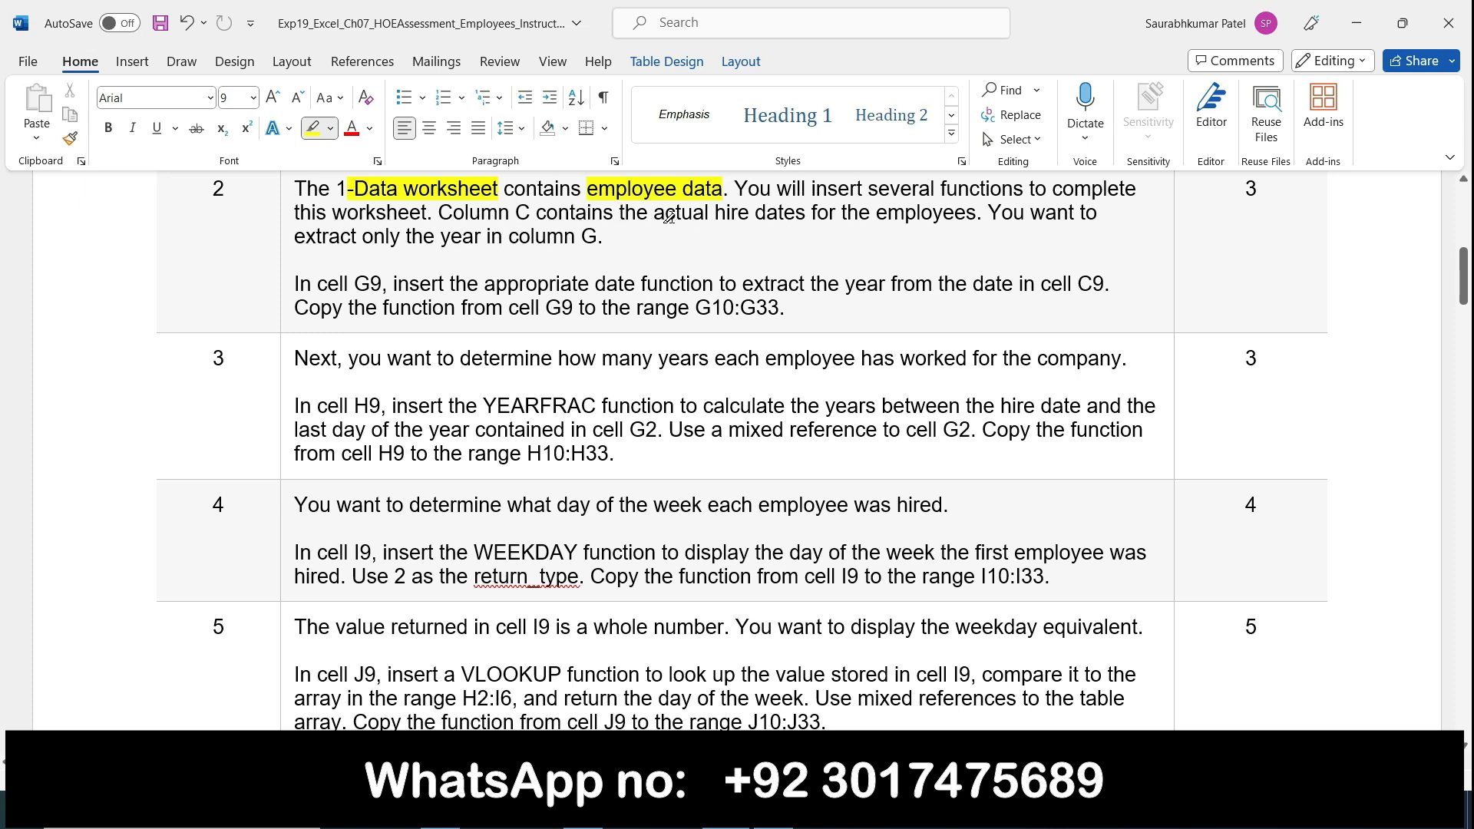
{"action": "left_click_drag", "start_coordinate": [651, 211], "coordinate": [812, 215]}
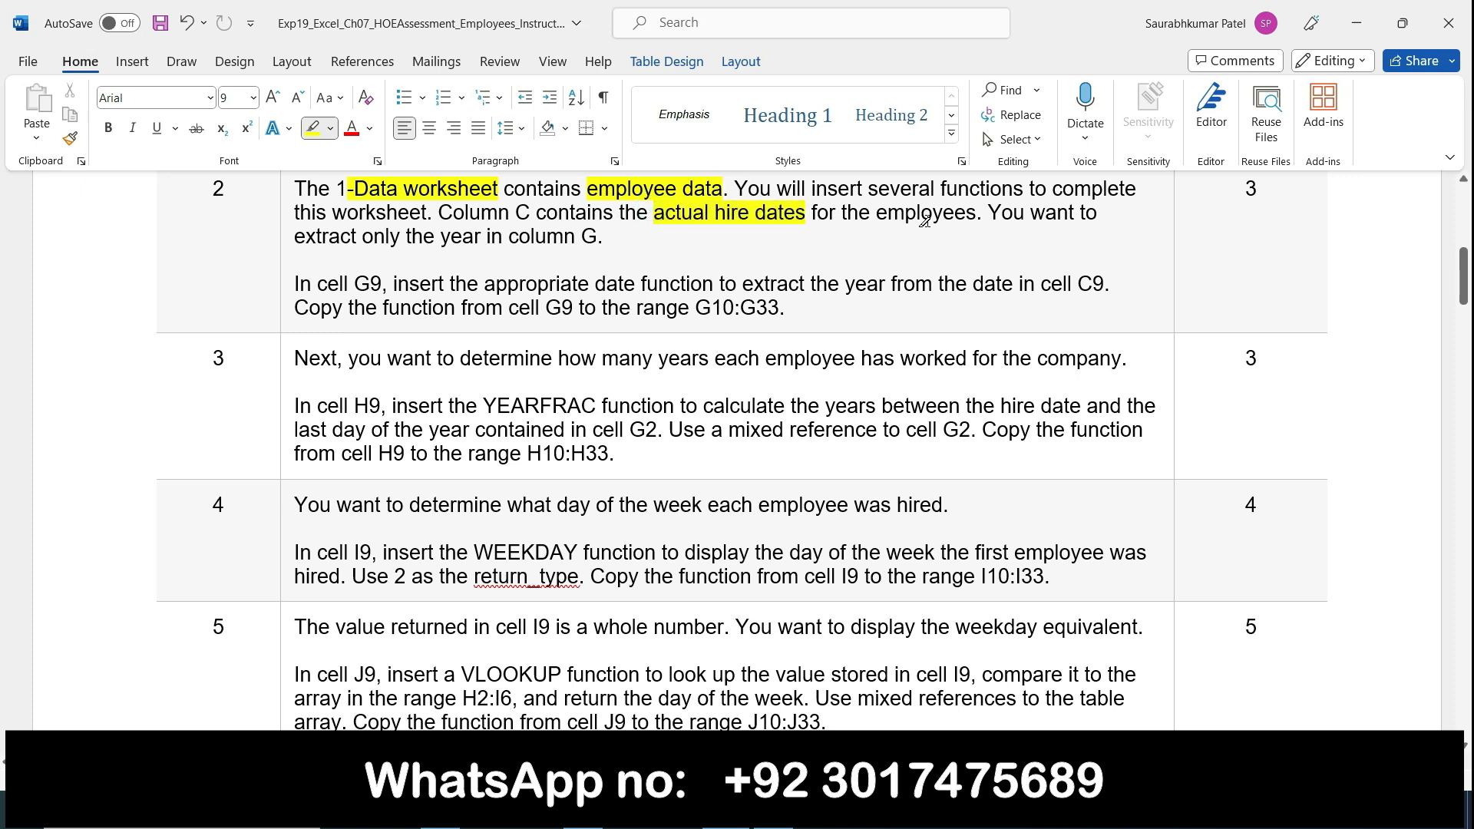
{"action": "left_click_drag", "start_coordinate": [298, 239], "coordinate": [539, 240]}
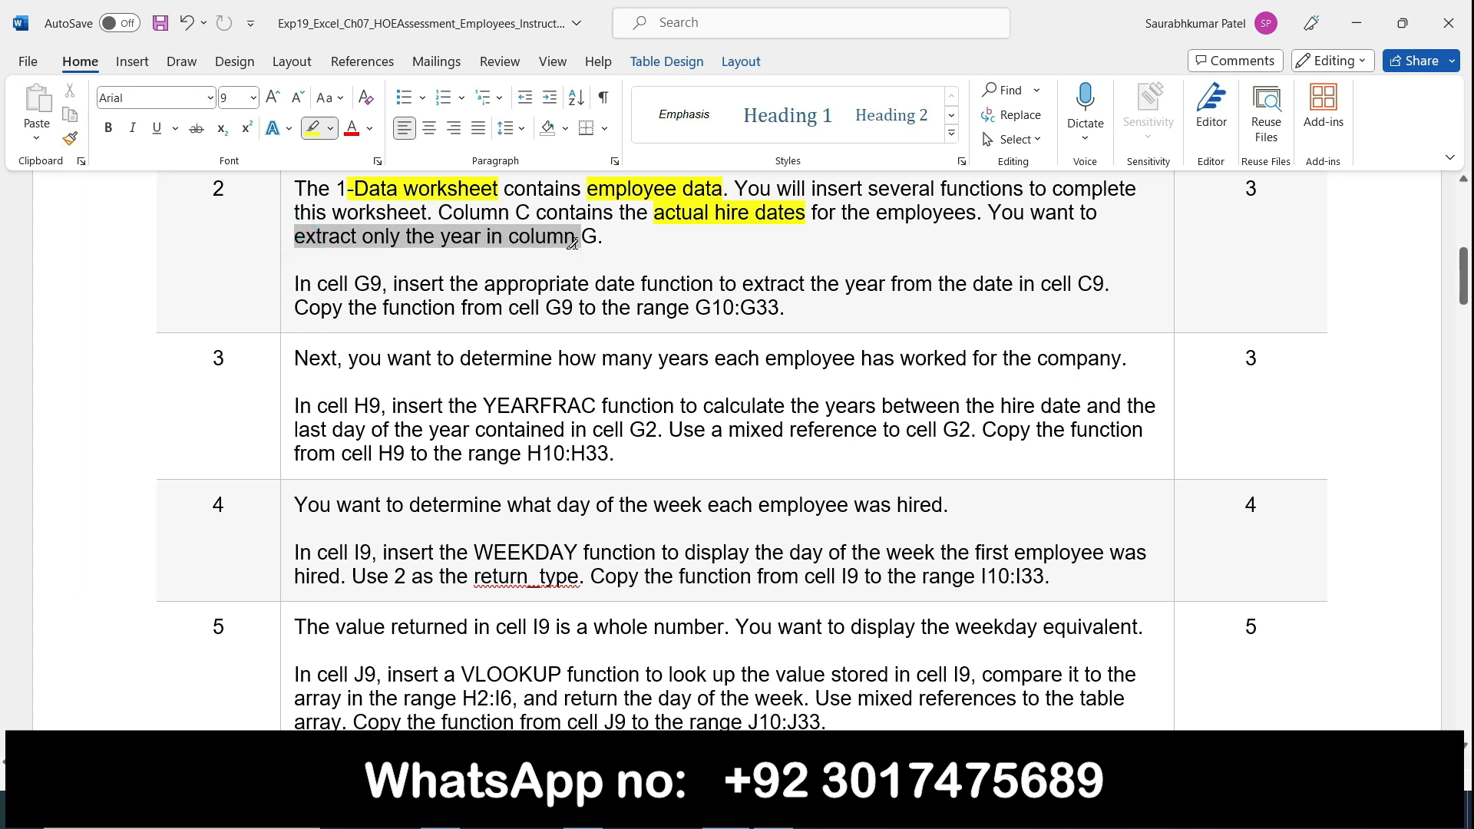
{"action": "left_click_drag", "start_coordinate": [588, 236], "coordinate": [599, 238]}
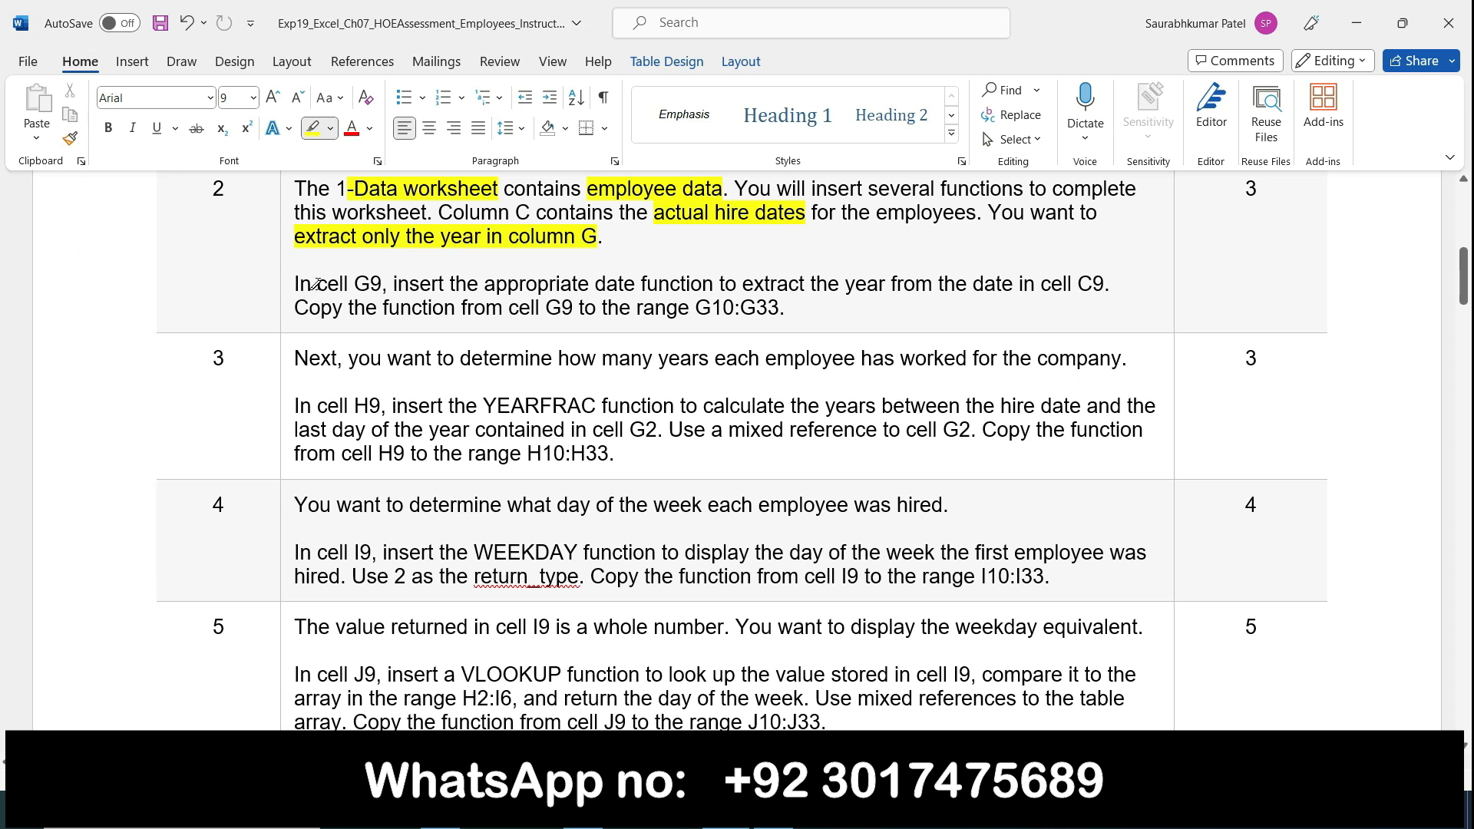
Step: Highlight "In cell G9," and "date function to extract the year from the date in cell C9" in step 2
{"action": "left_click_drag", "start_coordinate": [298, 292], "coordinate": [389, 280]}
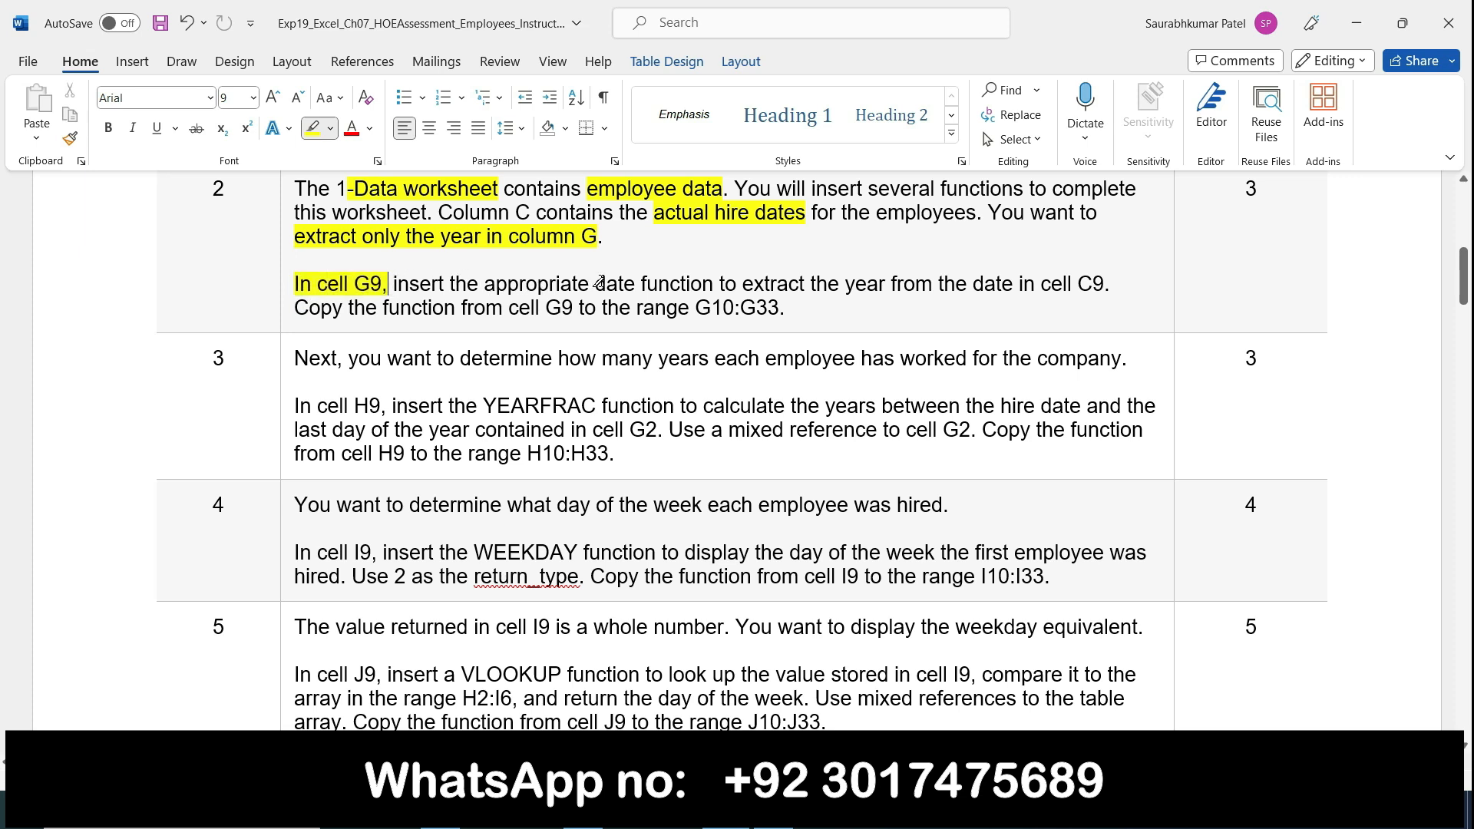
{"action": "left_click_drag", "start_coordinate": [603, 283], "coordinate": [728, 284]}
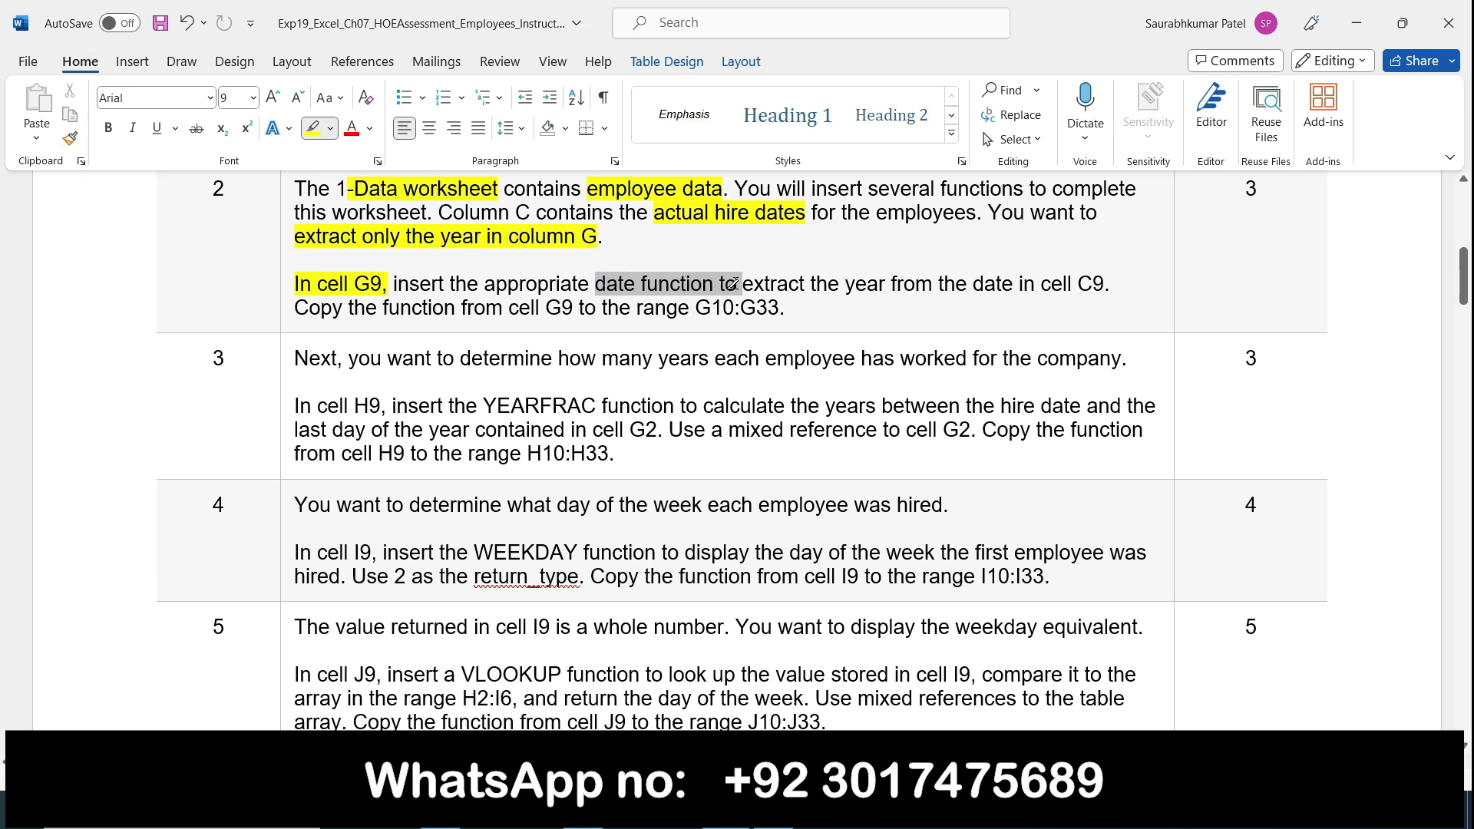
{"action": "mouse_move", "coordinate": [760, 285]}
{"action": "left_mouse_down"}
{"action": "mouse_move", "coordinate": [1021, 298]}
{"action": "mouse_move", "coordinate": [1095, 281]}
{"action": "left_mouse_up"}
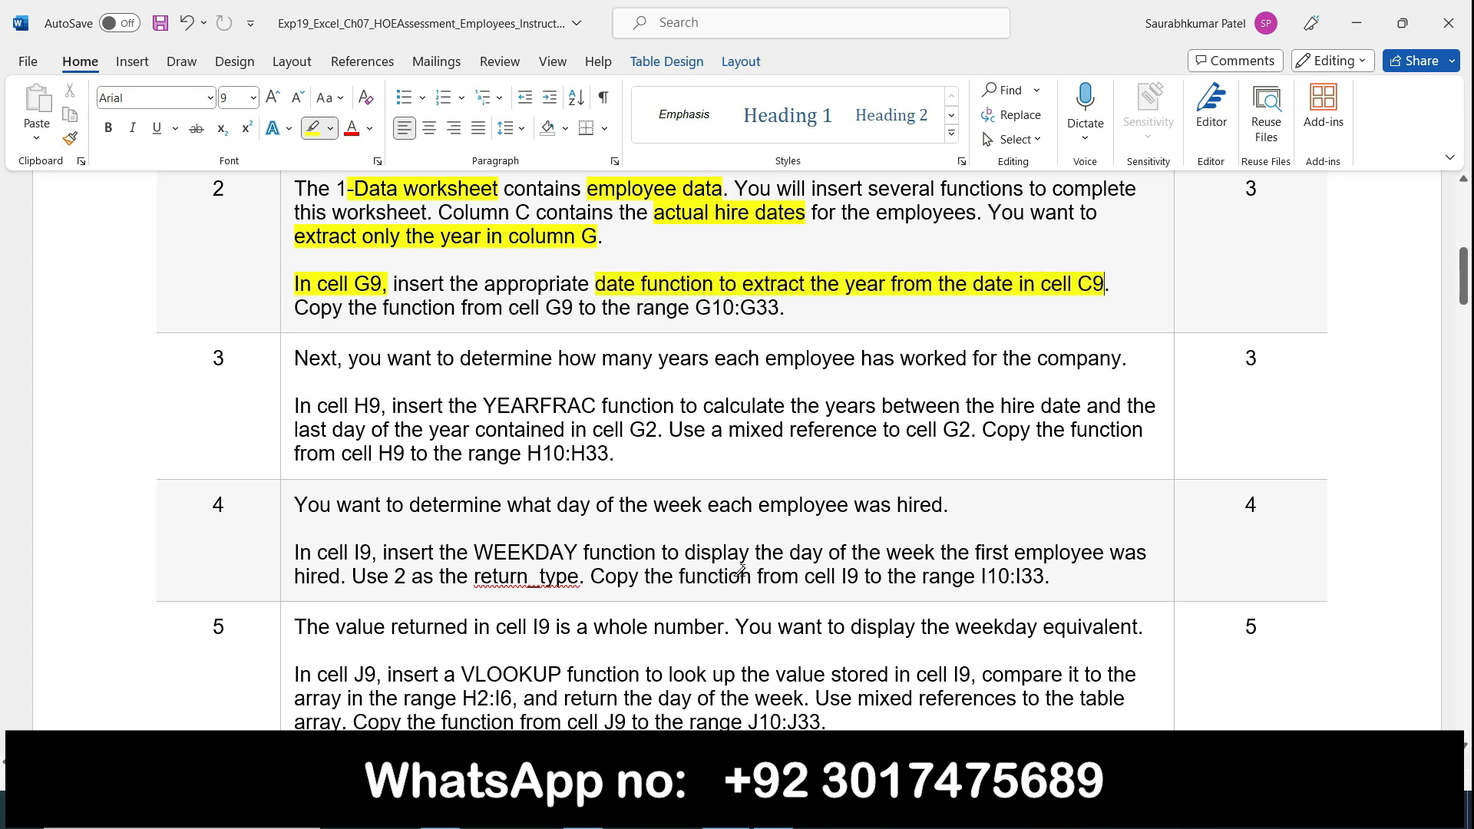
Step: Switch to the employee workbook in Excel and enter =YEAR(C9) in cell G9 of the 1-Data worksheet
{"action": "mouse_move", "coordinate": [767, 814]}
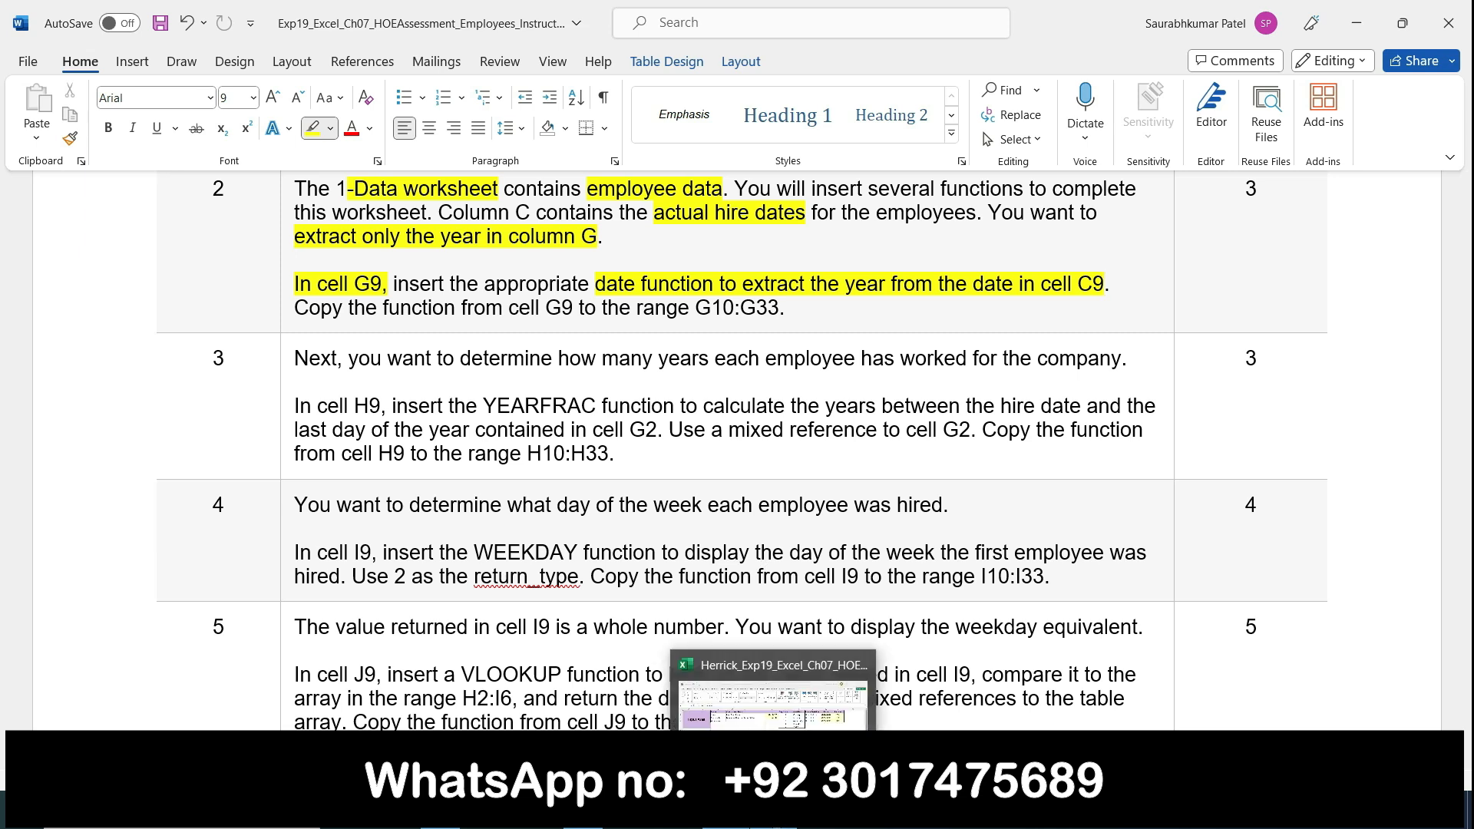
{"action": "left_click", "coordinate": [760, 714]}
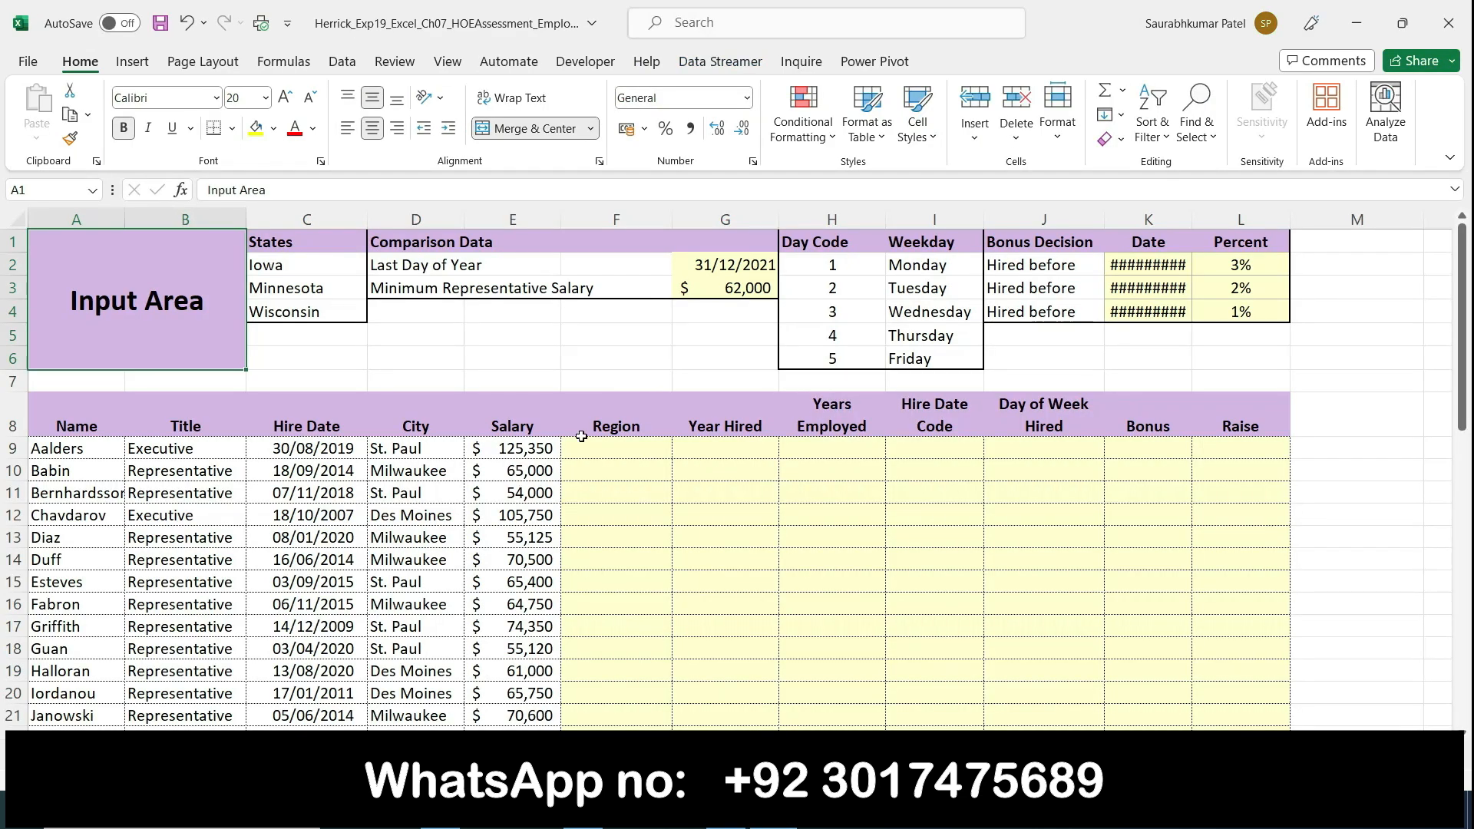
{"action": "left_click", "coordinate": [701, 452]}
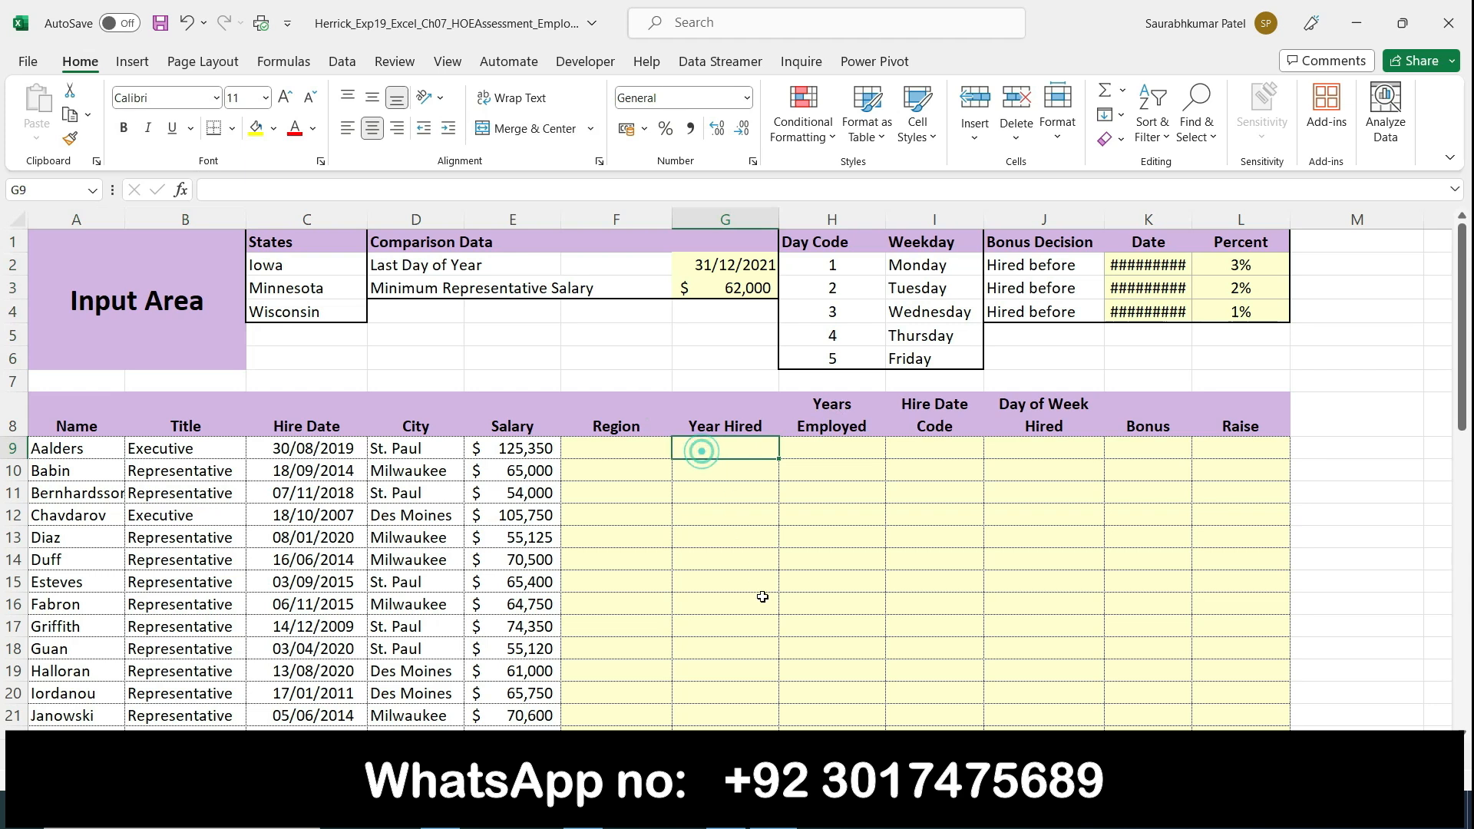
{"action": "left_click", "coordinate": [725, 811]}
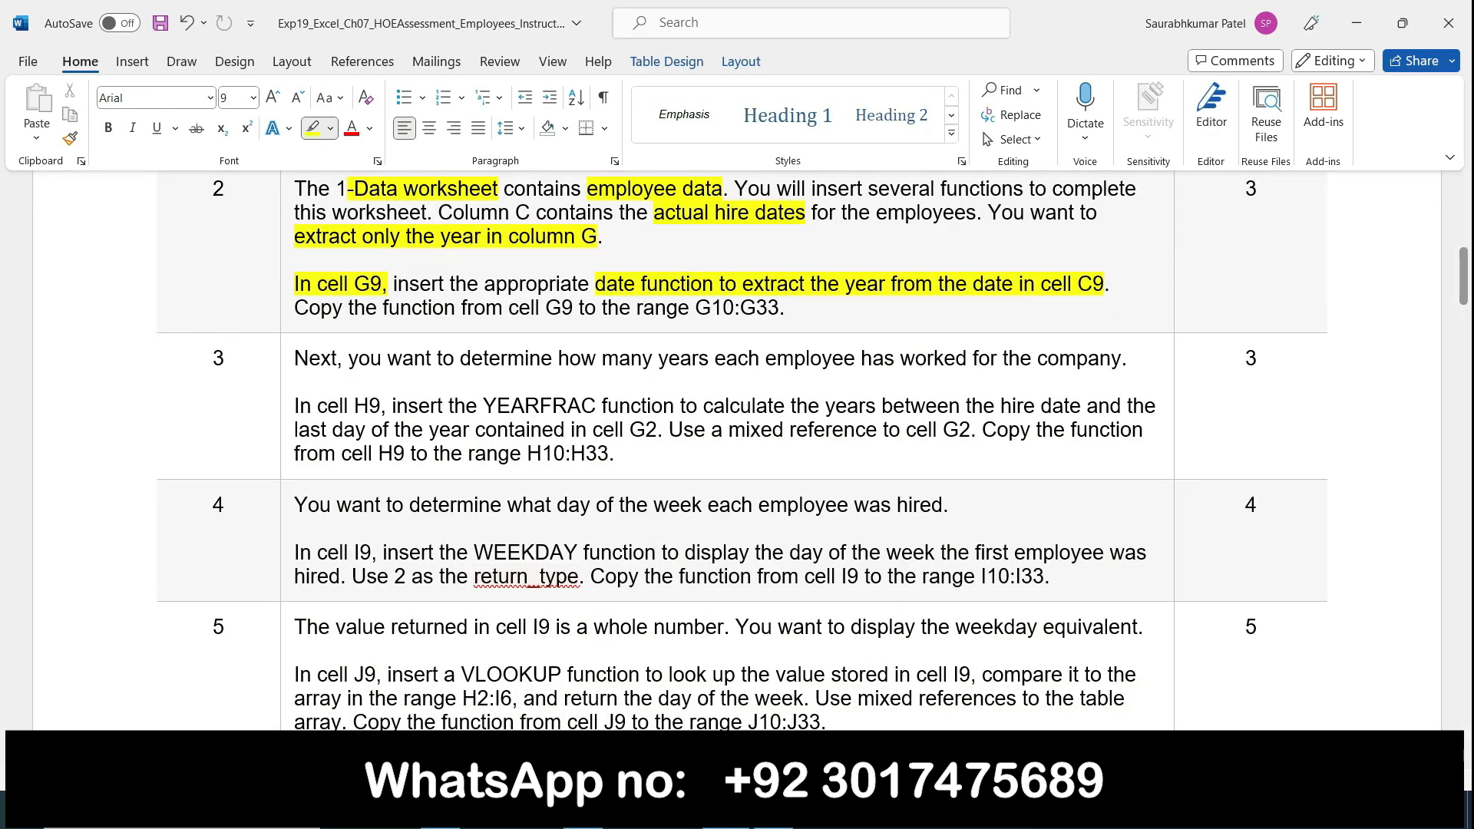
{"action": "left_click", "coordinate": [772, 811]}
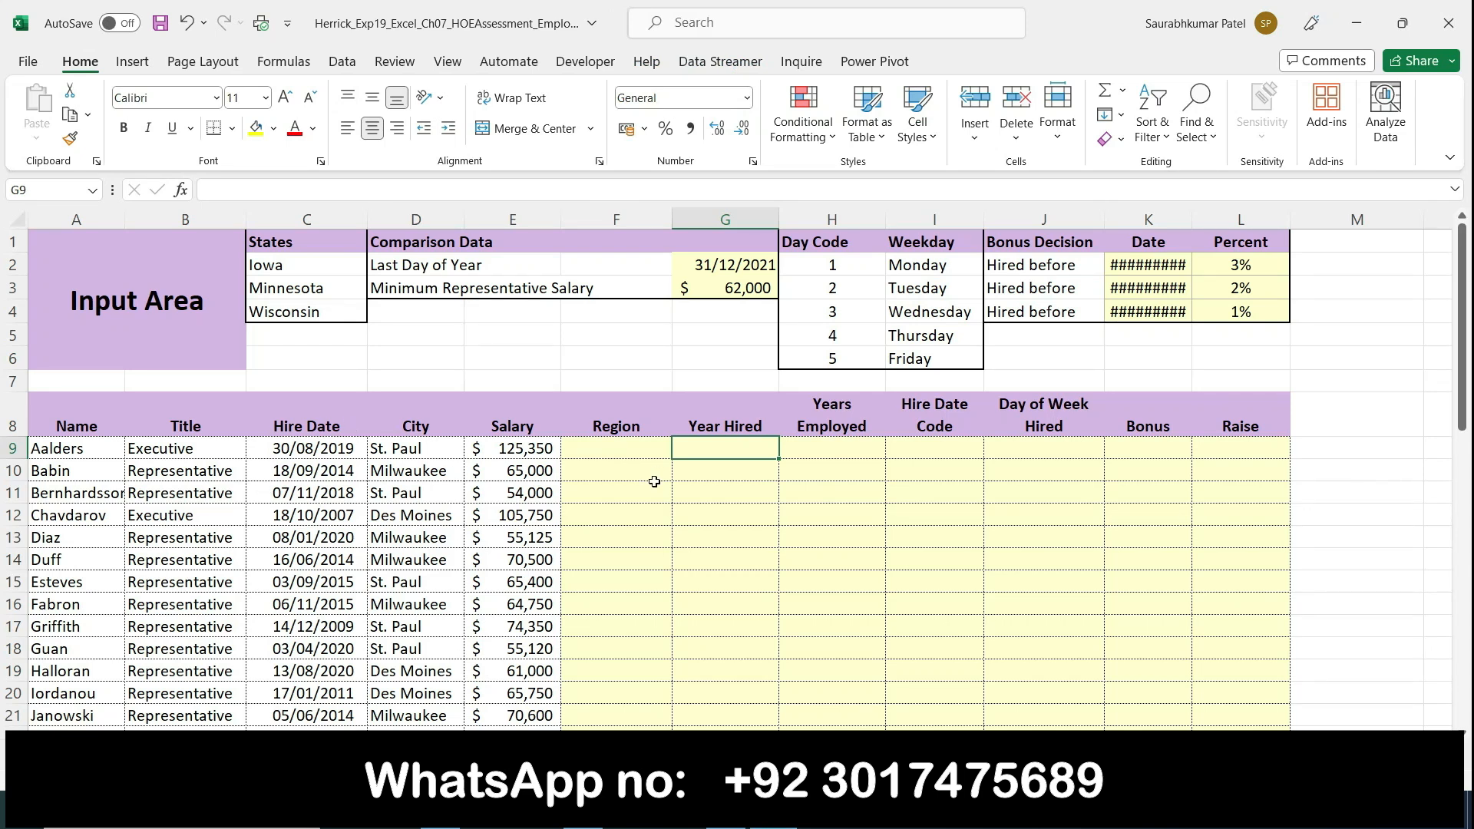
{"action": "type", "text": "=year"}
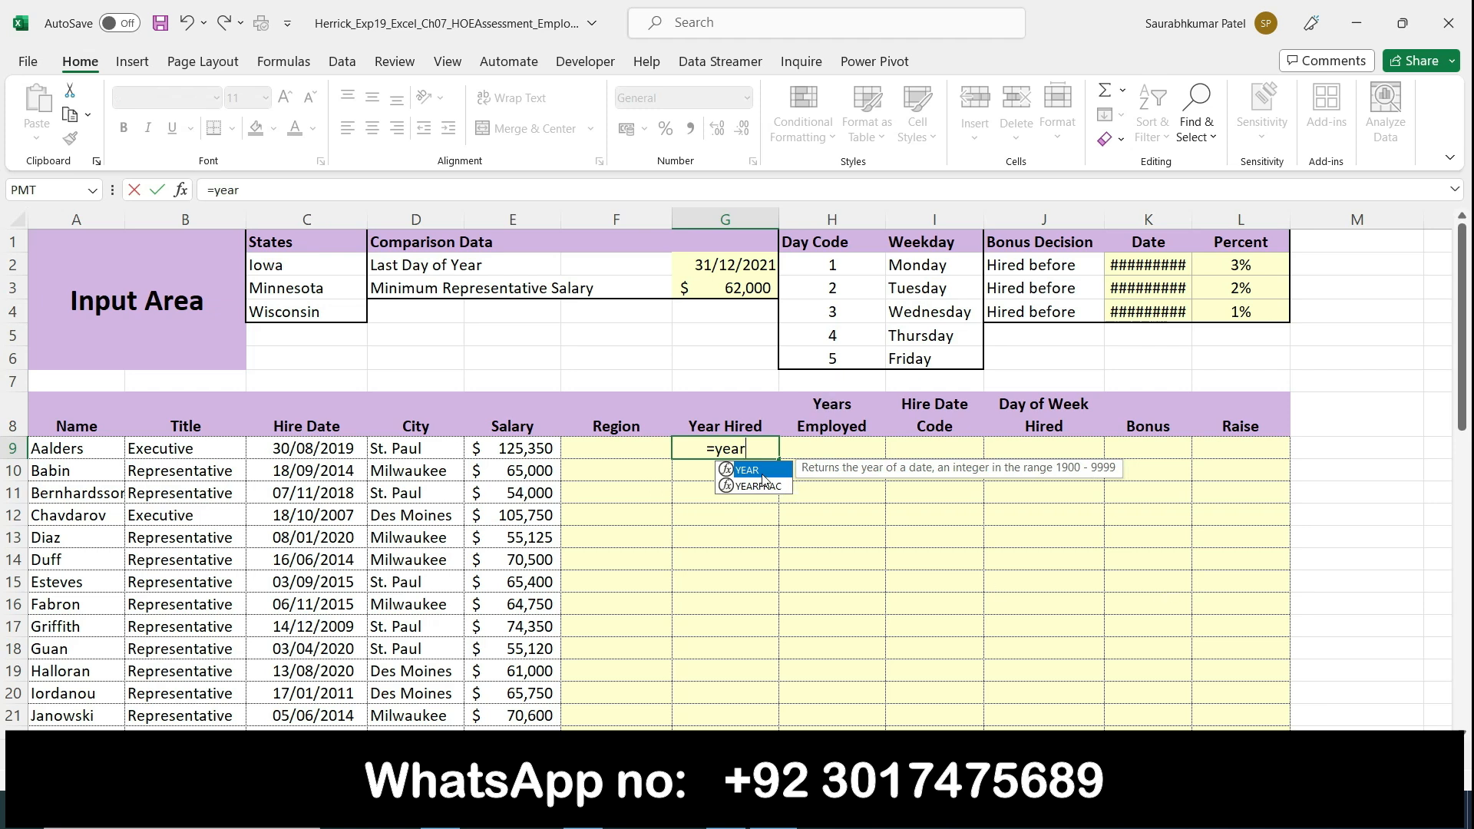
{"action": "double_click", "coordinate": [762, 472]}
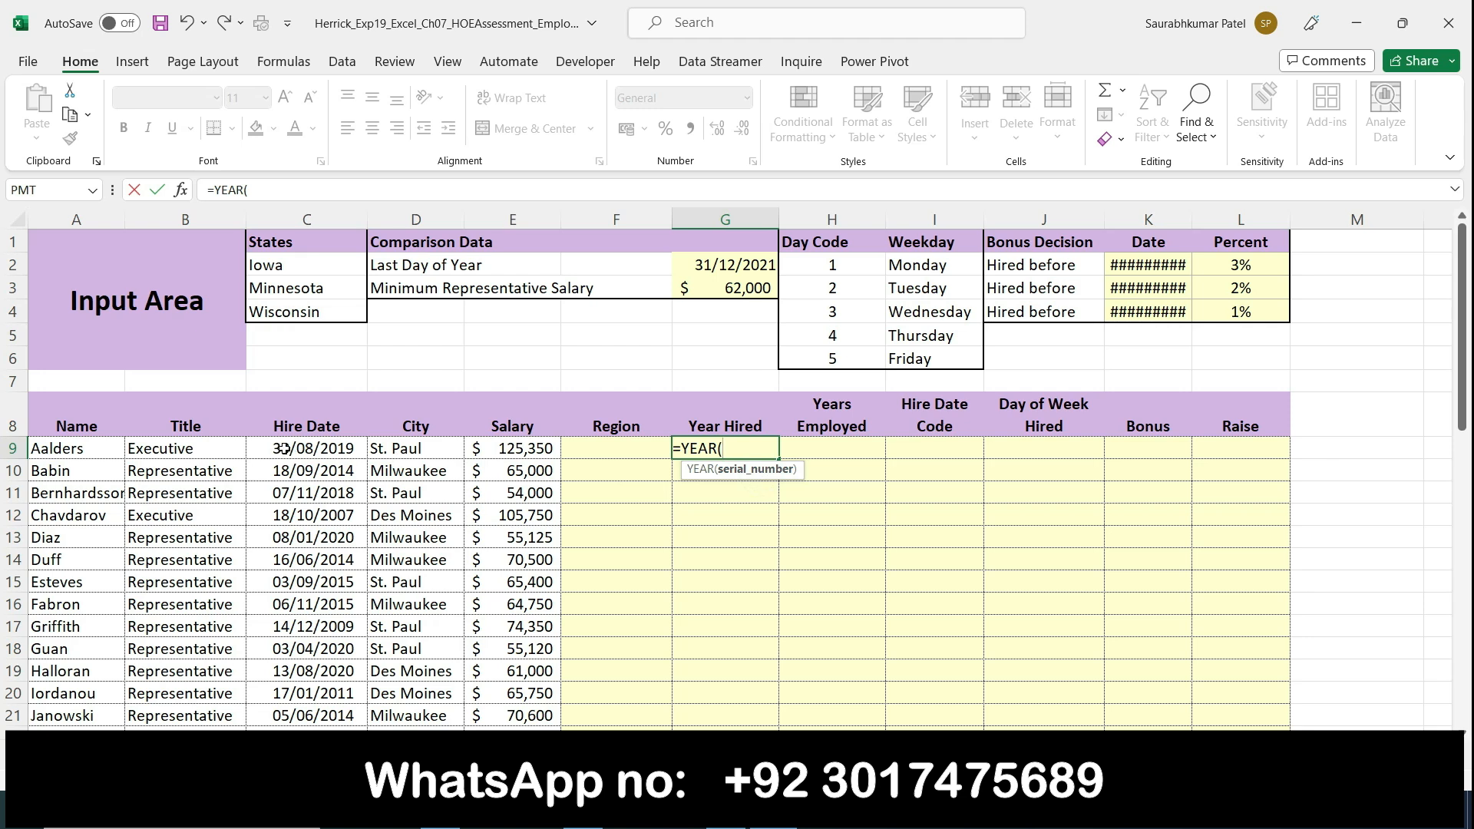
{"action": "left_click", "coordinate": [298, 470]}
{"action": "left_click", "coordinate": [327, 447]}
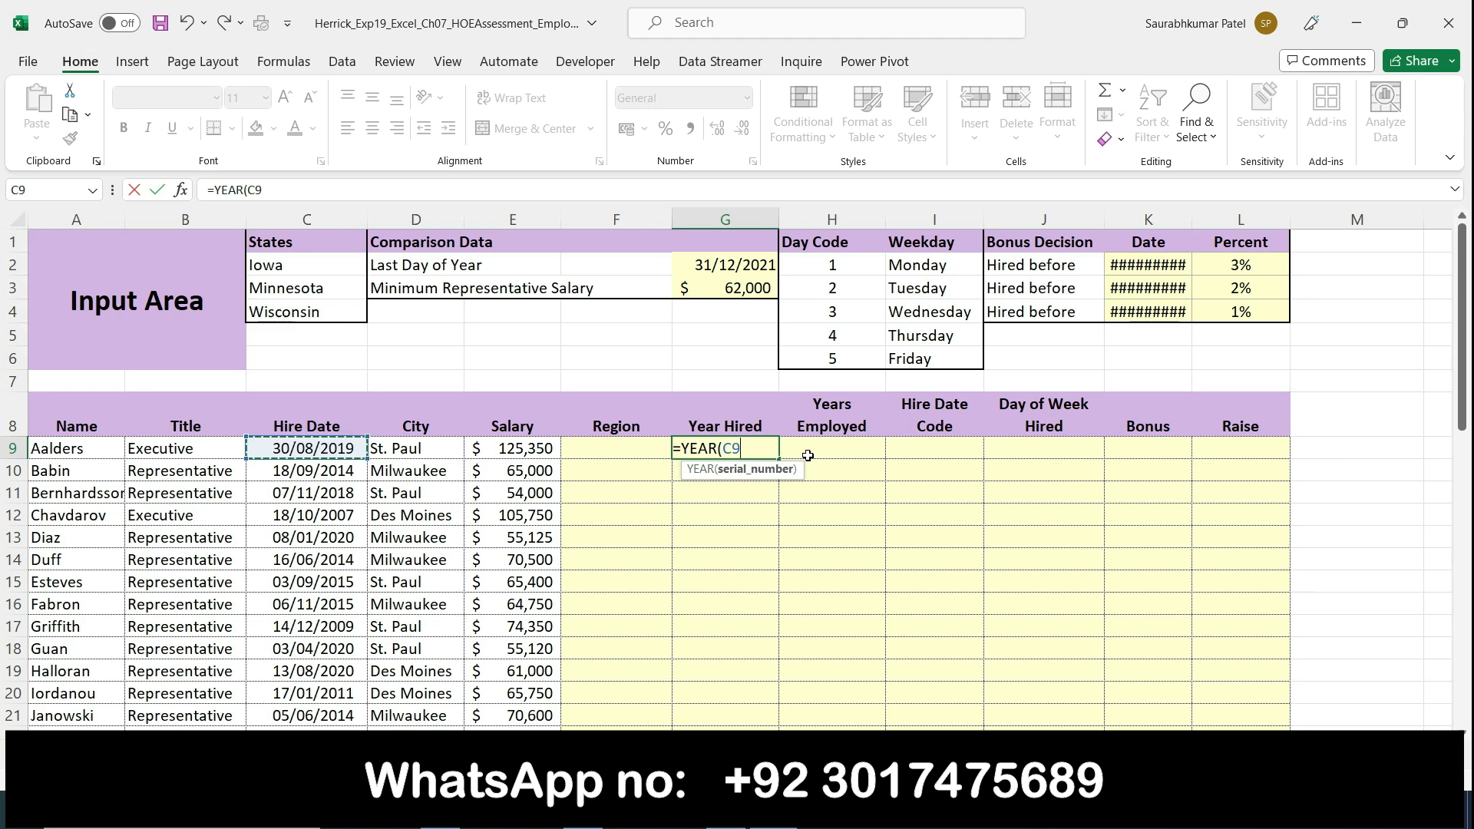
{"action": "type", "text": ")"}
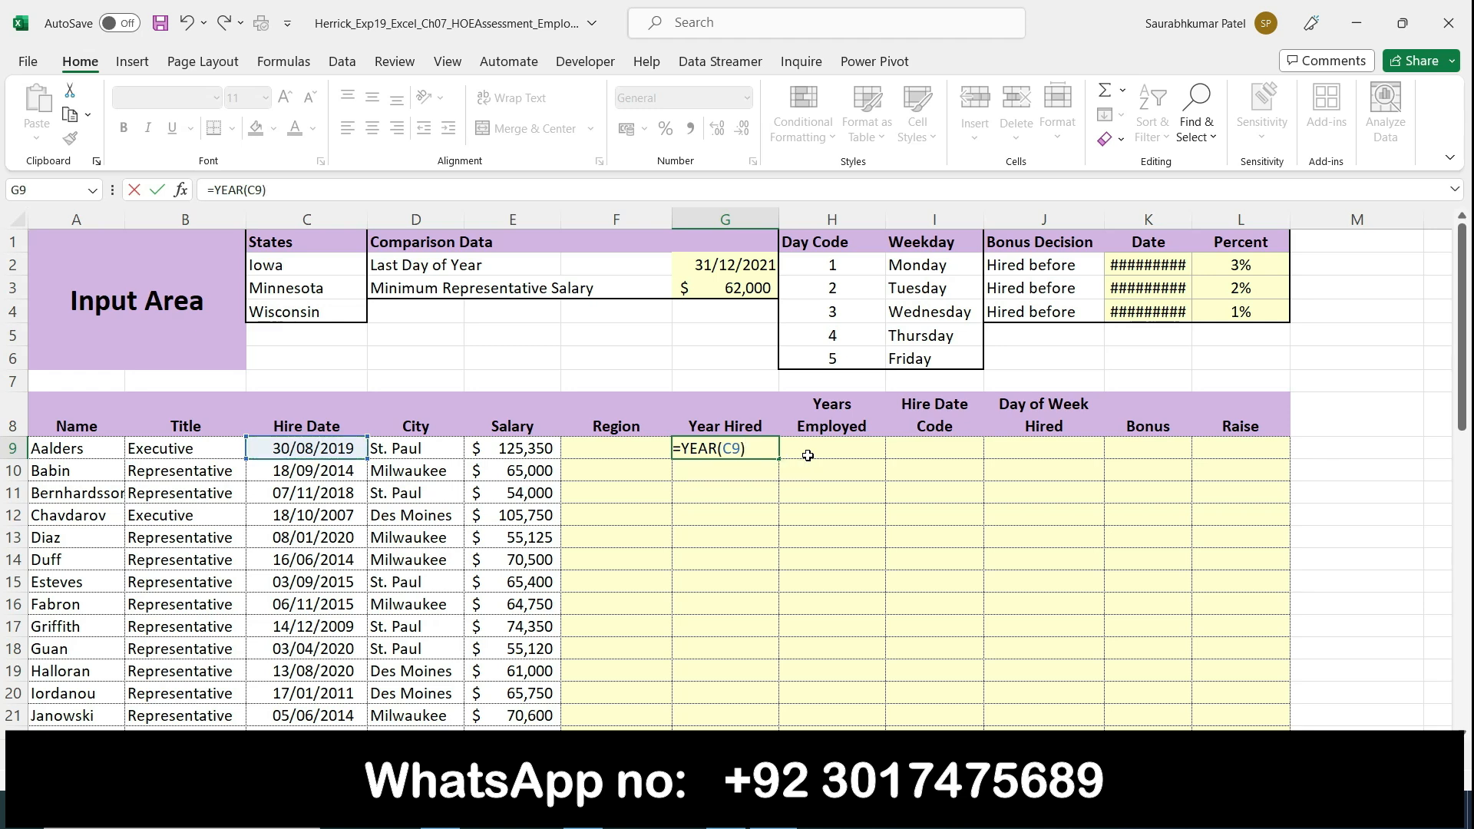
{"action": "key", "text": "Return"}
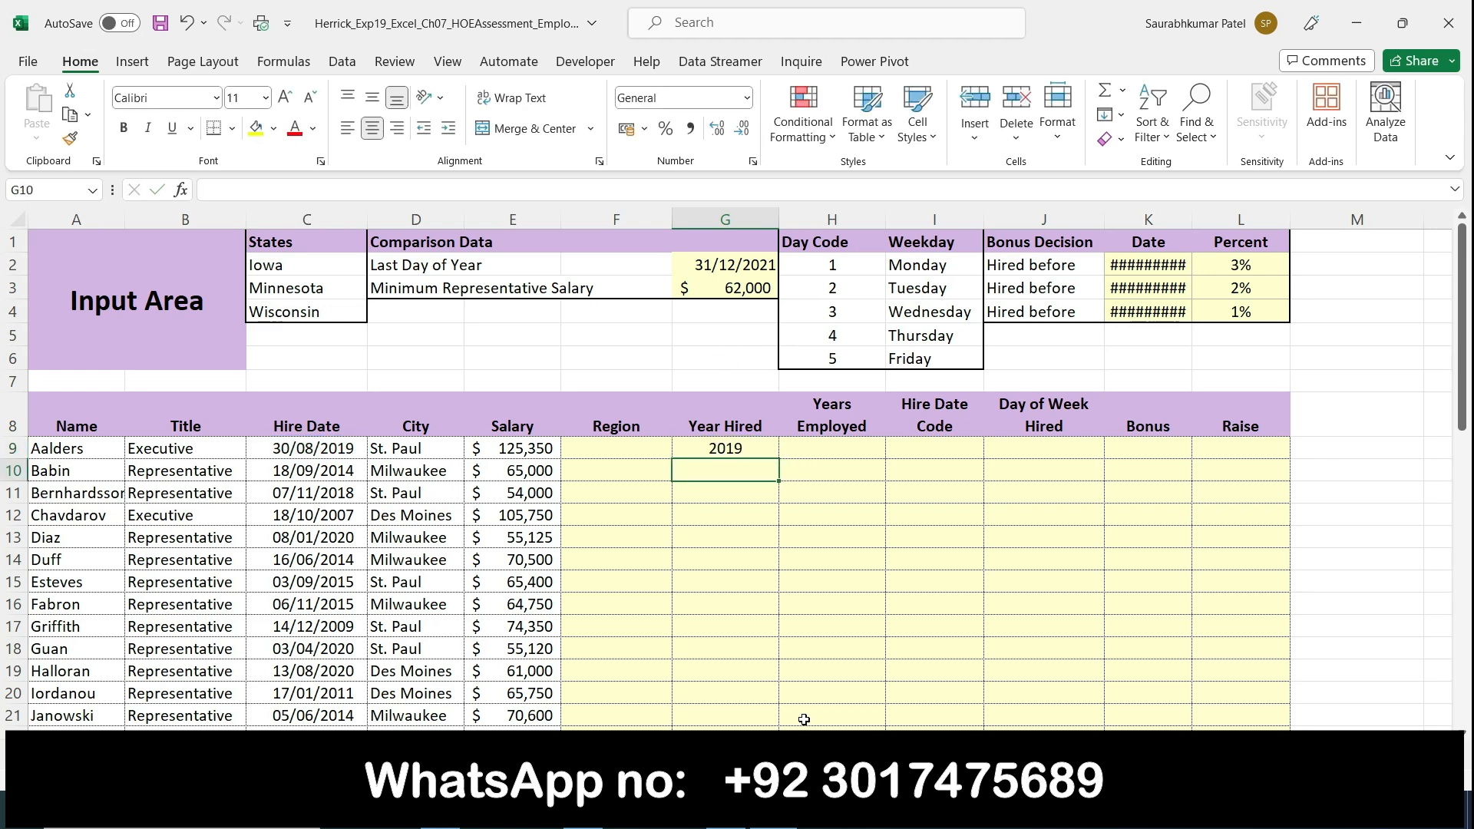
Step: Highlight step 2's copy instruction in Word, and fill the YEAR formula in Excel from G9 down through G33
{"action": "key", "text": "alt+Tab"}
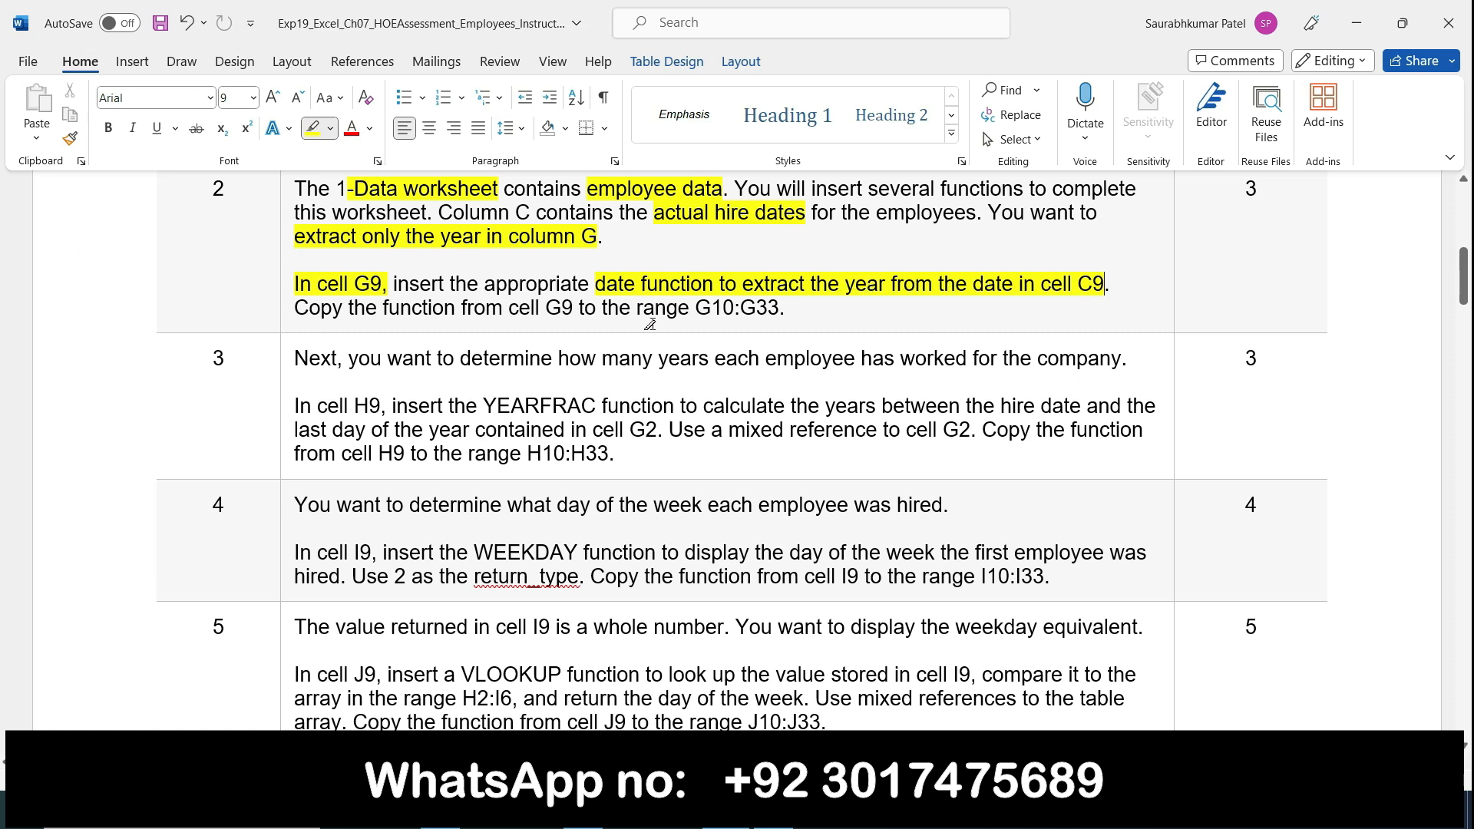
{"action": "mouse_move", "coordinate": [382, 315]}
{"action": "left_mouse_down"}
{"action": "mouse_move", "coordinate": [541, 297]}
{"action": "mouse_move", "coordinate": [774, 304]}
{"action": "left_mouse_up"}
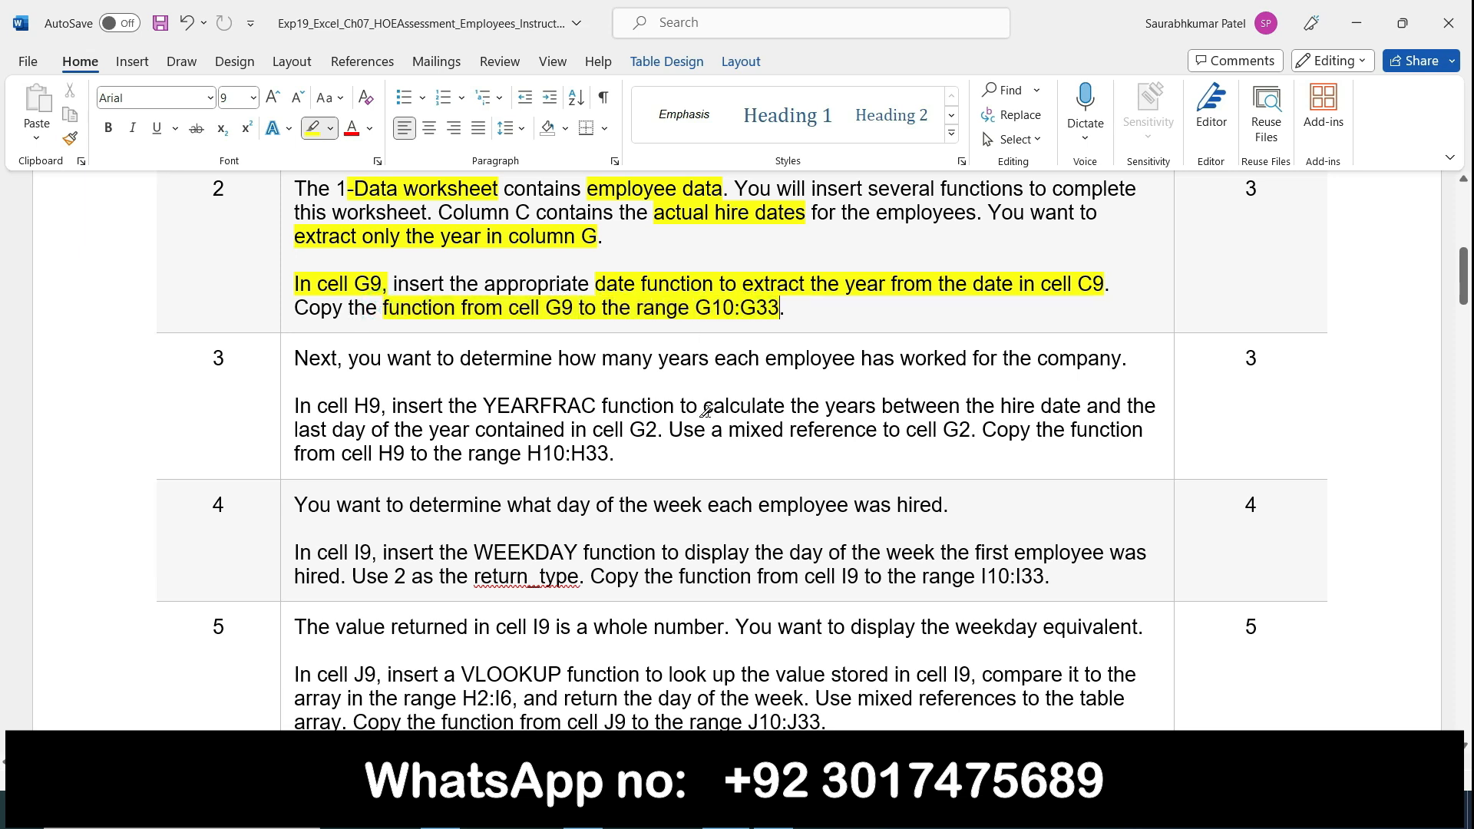
{"action": "left_click", "coordinate": [772, 810]}
{"action": "left_click", "coordinate": [756, 447]}
{"action": "left_click_drag", "start_coordinate": [777, 456], "coordinate": [790, 701]}
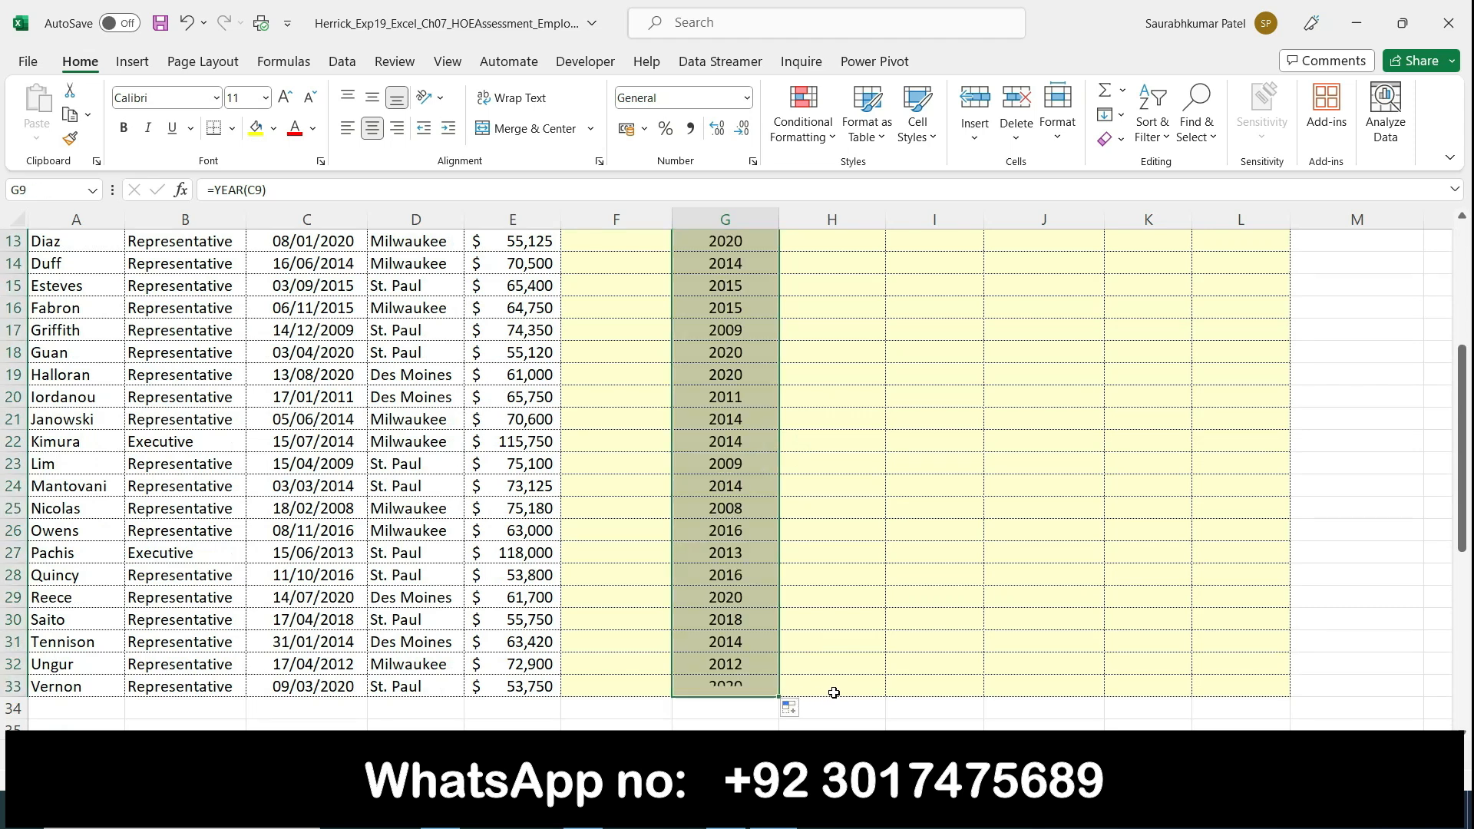
{"action": "scroll", "coordinate": [834, 692], "scroll_direction": "up", "scroll_amount": 4}
{"action": "left_click", "coordinate": [798, 453]}
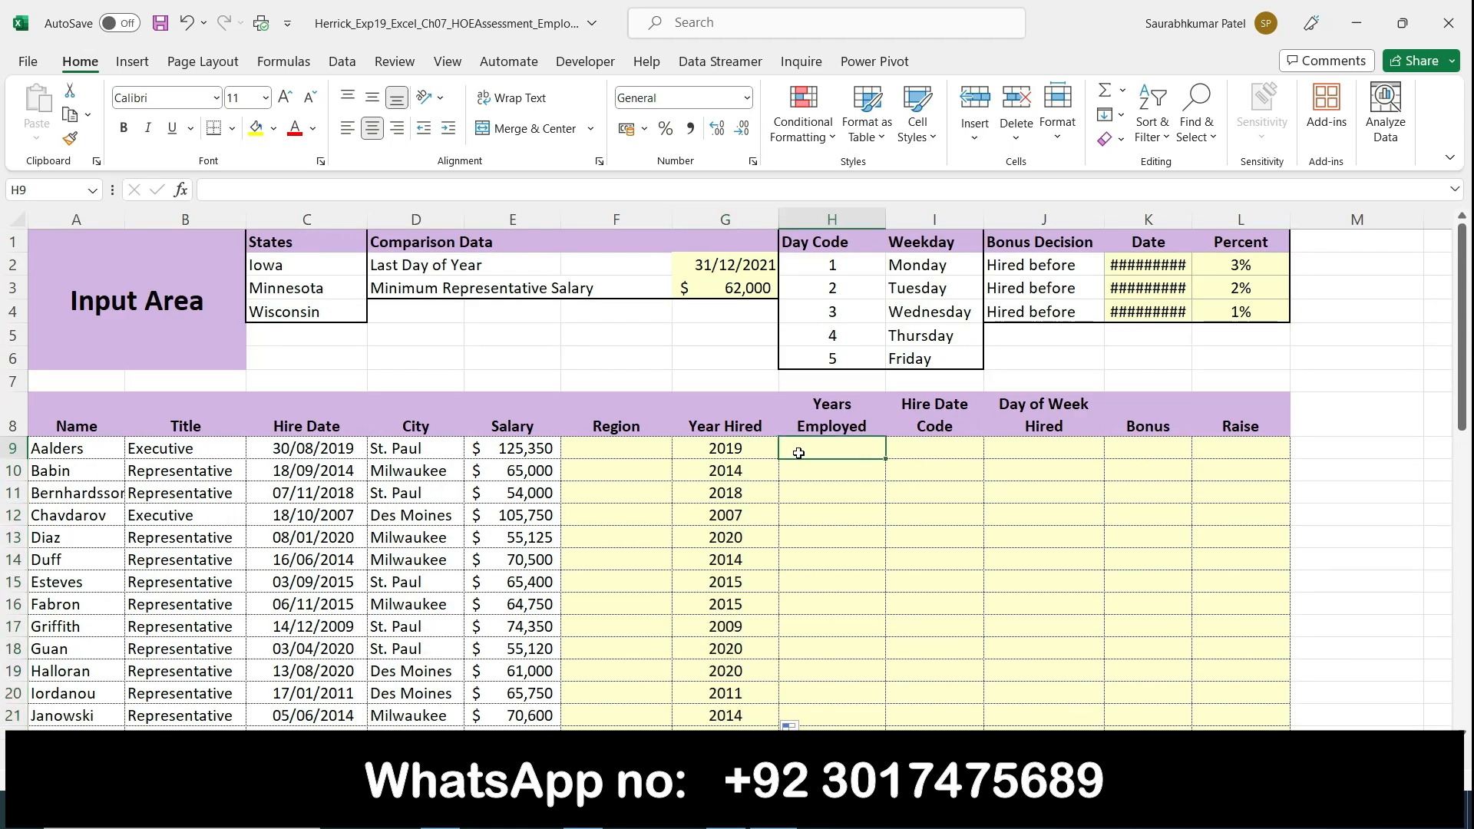
Step: Return to the Word instructions and remove all highlighting from step 2's instruction text
{"action": "key", "text": "alt+Tab"}
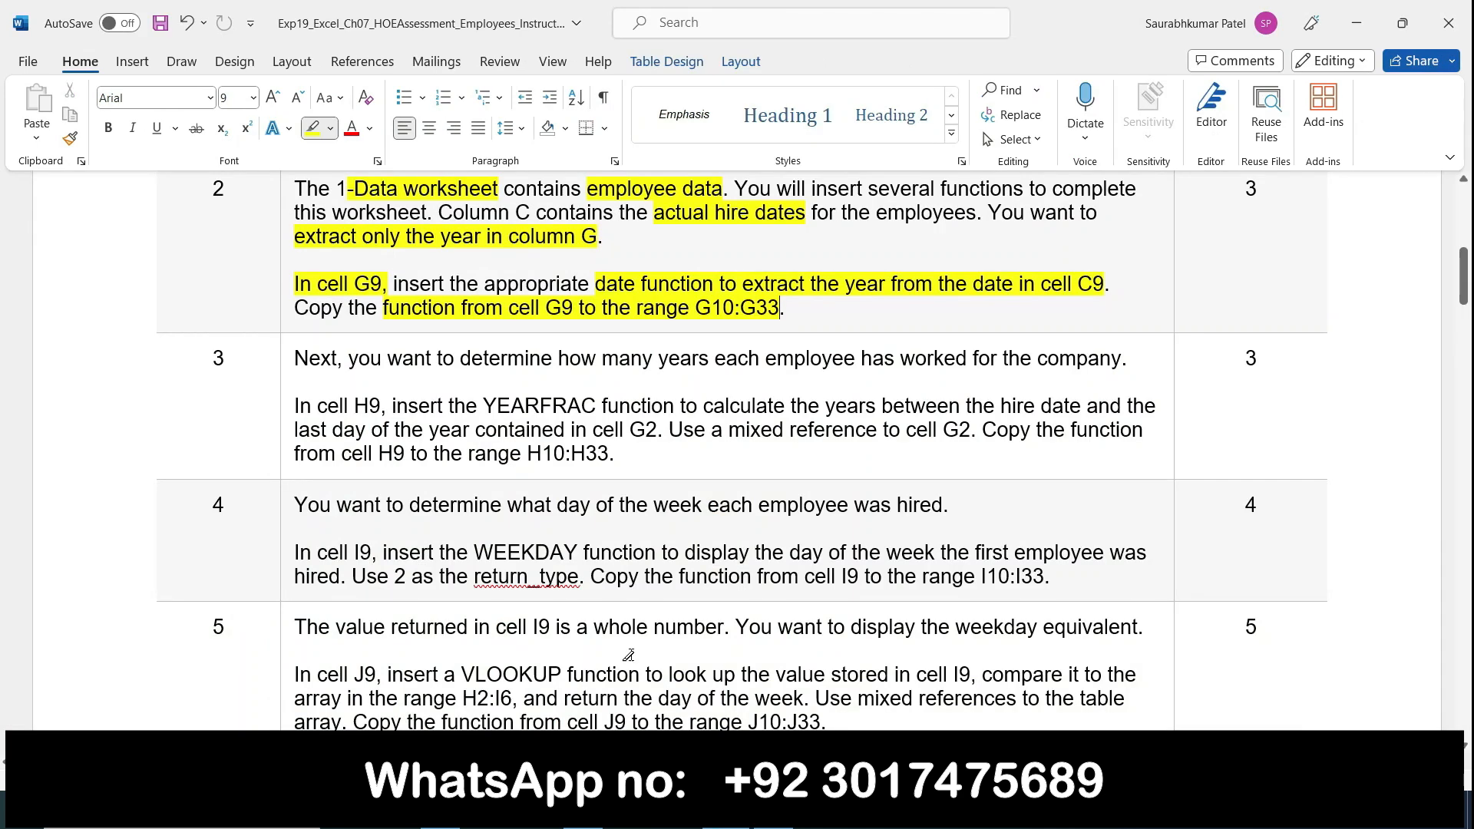
{"action": "scroll", "coordinate": [304, 412], "scroll_direction": "up", "scroll_amount": 3}
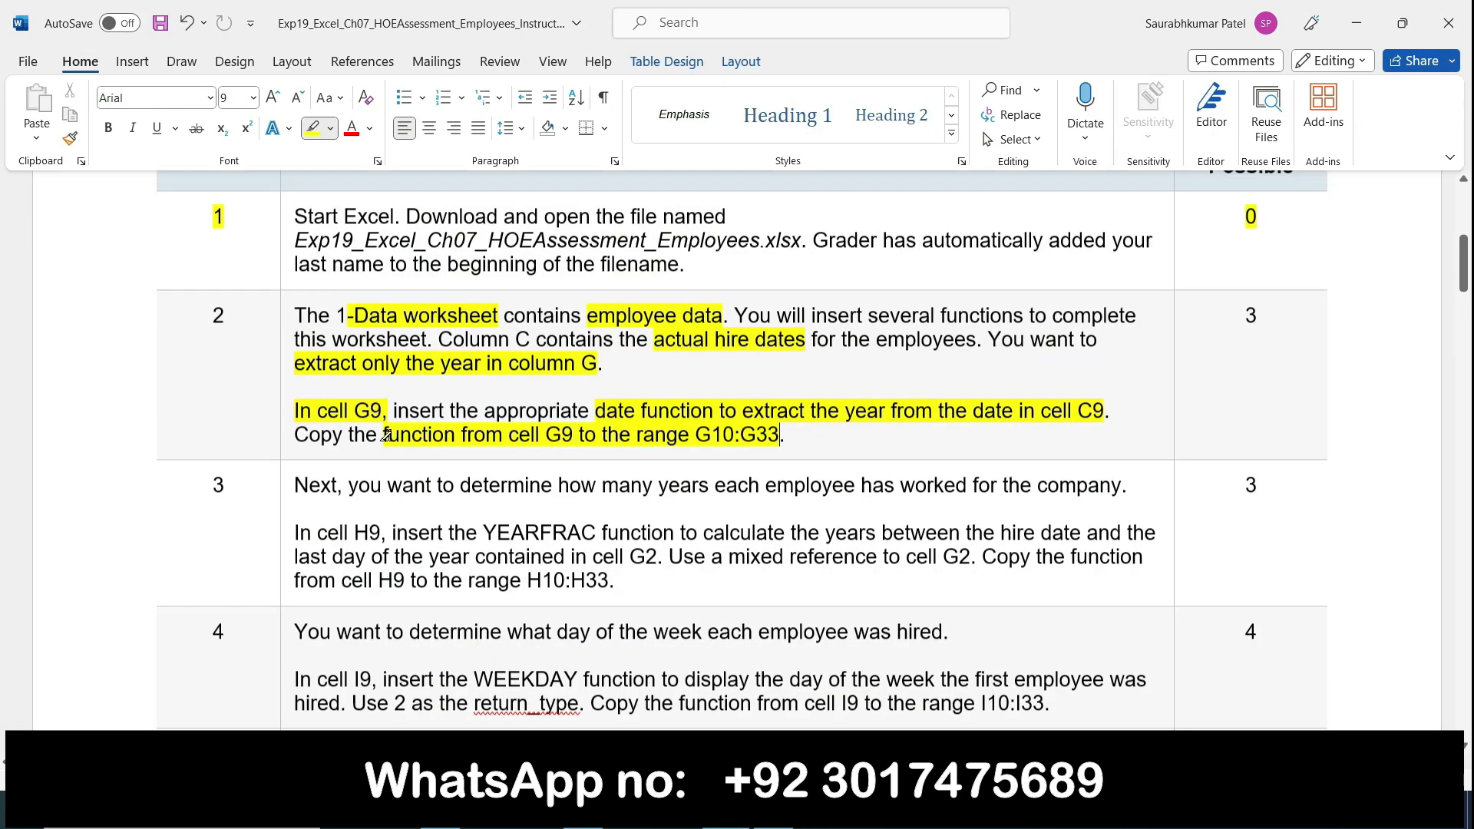
{"action": "left_click", "coordinate": [288, 329]}
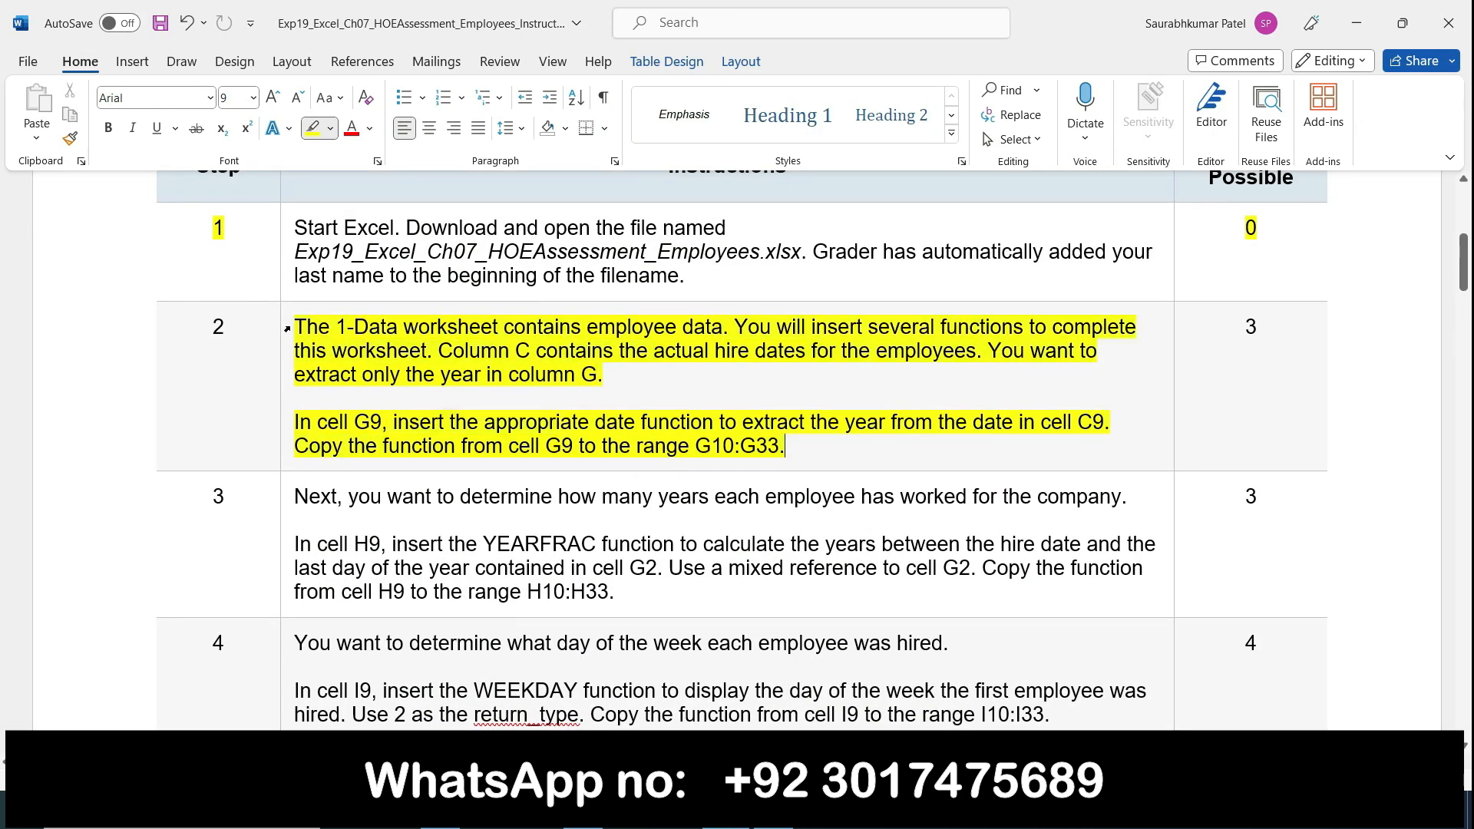
{"action": "left_click", "coordinate": [288, 327]}
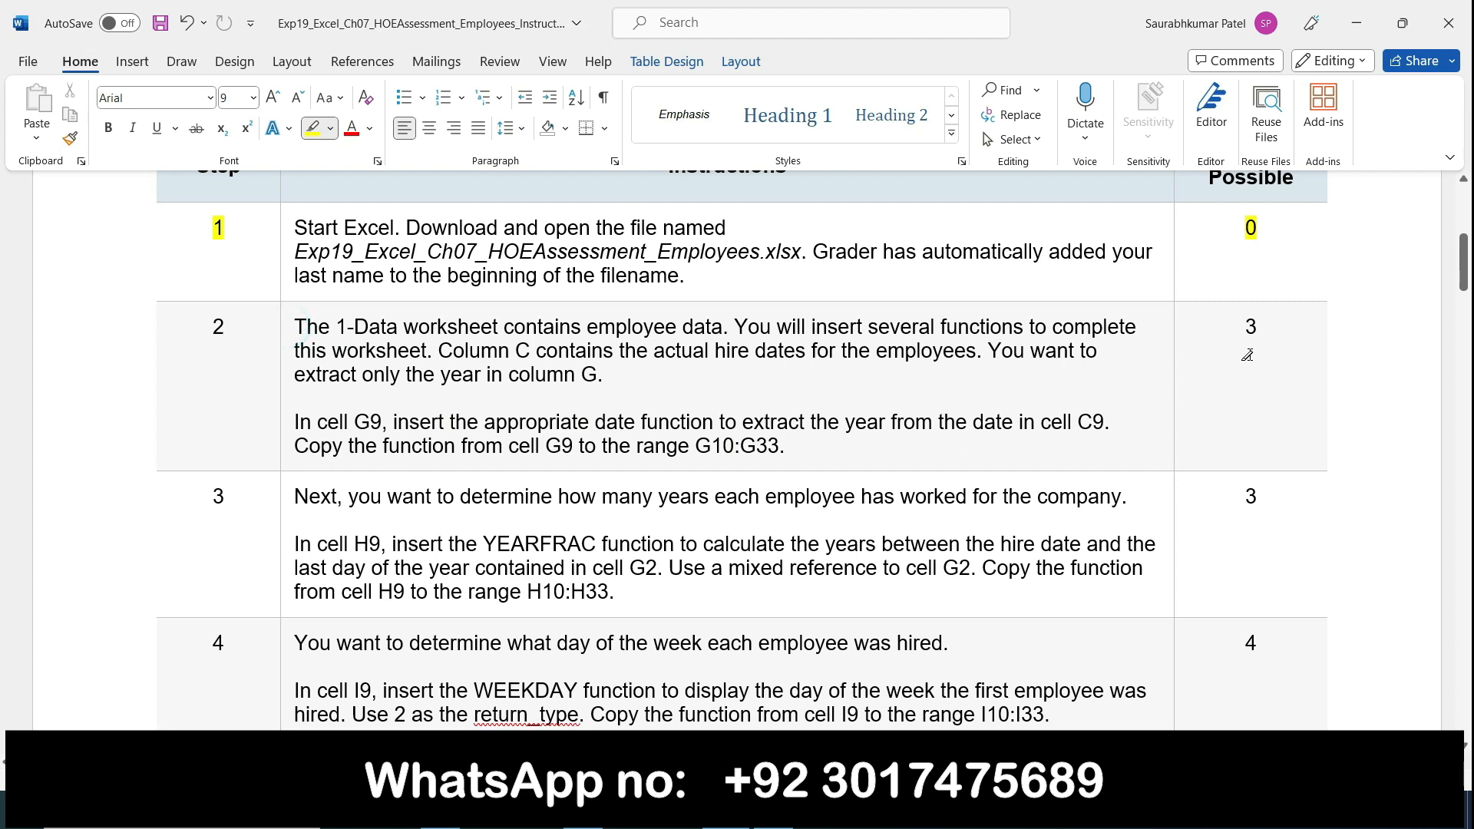
Step: Highlight "many years each employee", "In cell H9" and the YEARFRAC phrase ending with "contained in cell G2" in step 3
{"action": "left_click_drag", "start_coordinate": [1463, 267], "coordinate": [1466, 299]}
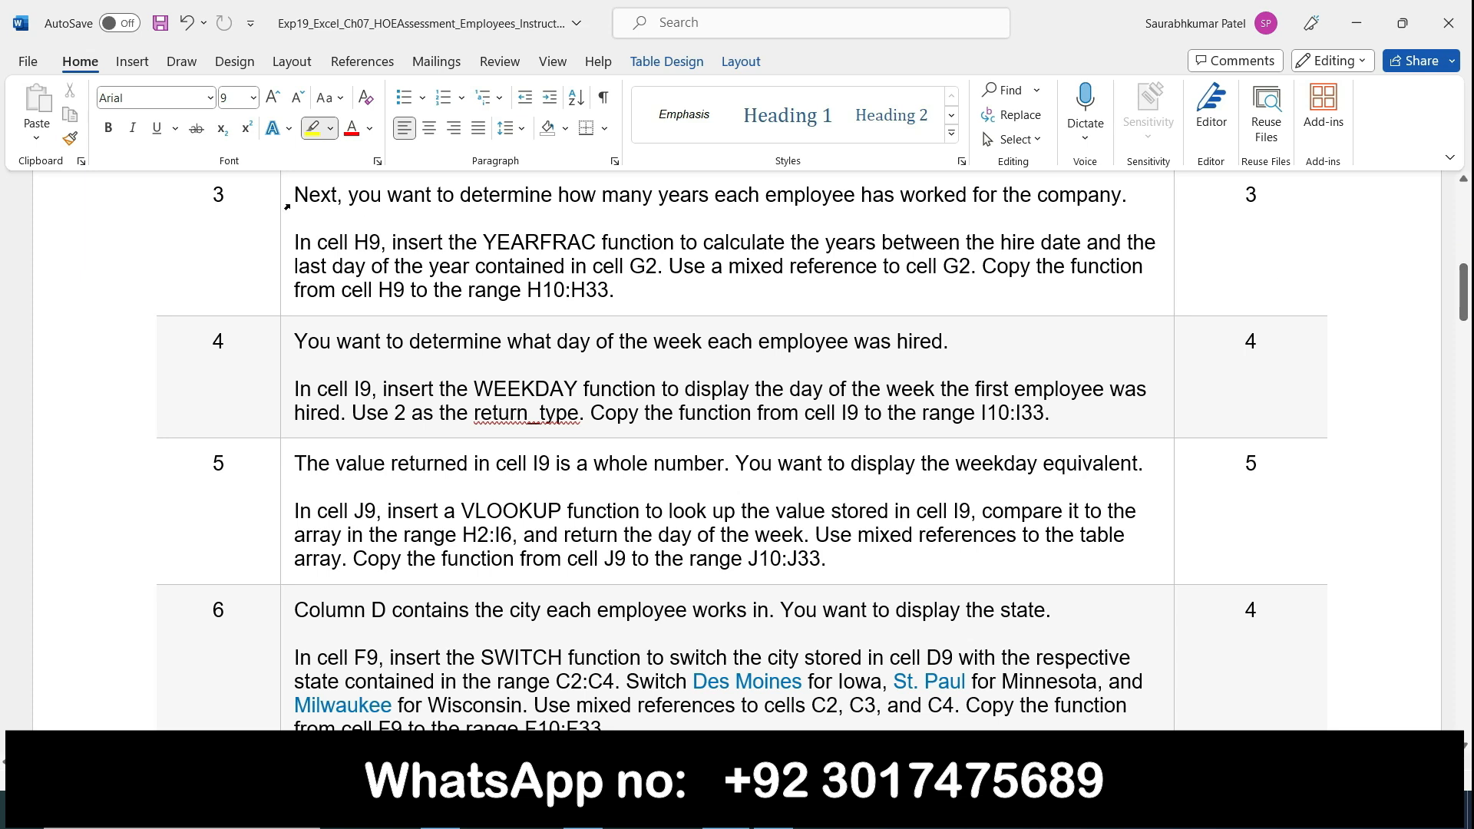
{"action": "left_click", "coordinate": [309, 187]}
{"action": "mouse_move", "coordinate": [603, 201]}
{"action": "left_mouse_down"}
{"action": "mouse_move", "coordinate": [1148, 198]}
{"action": "mouse_move", "coordinate": [833, 185]}
{"action": "left_mouse_up"}
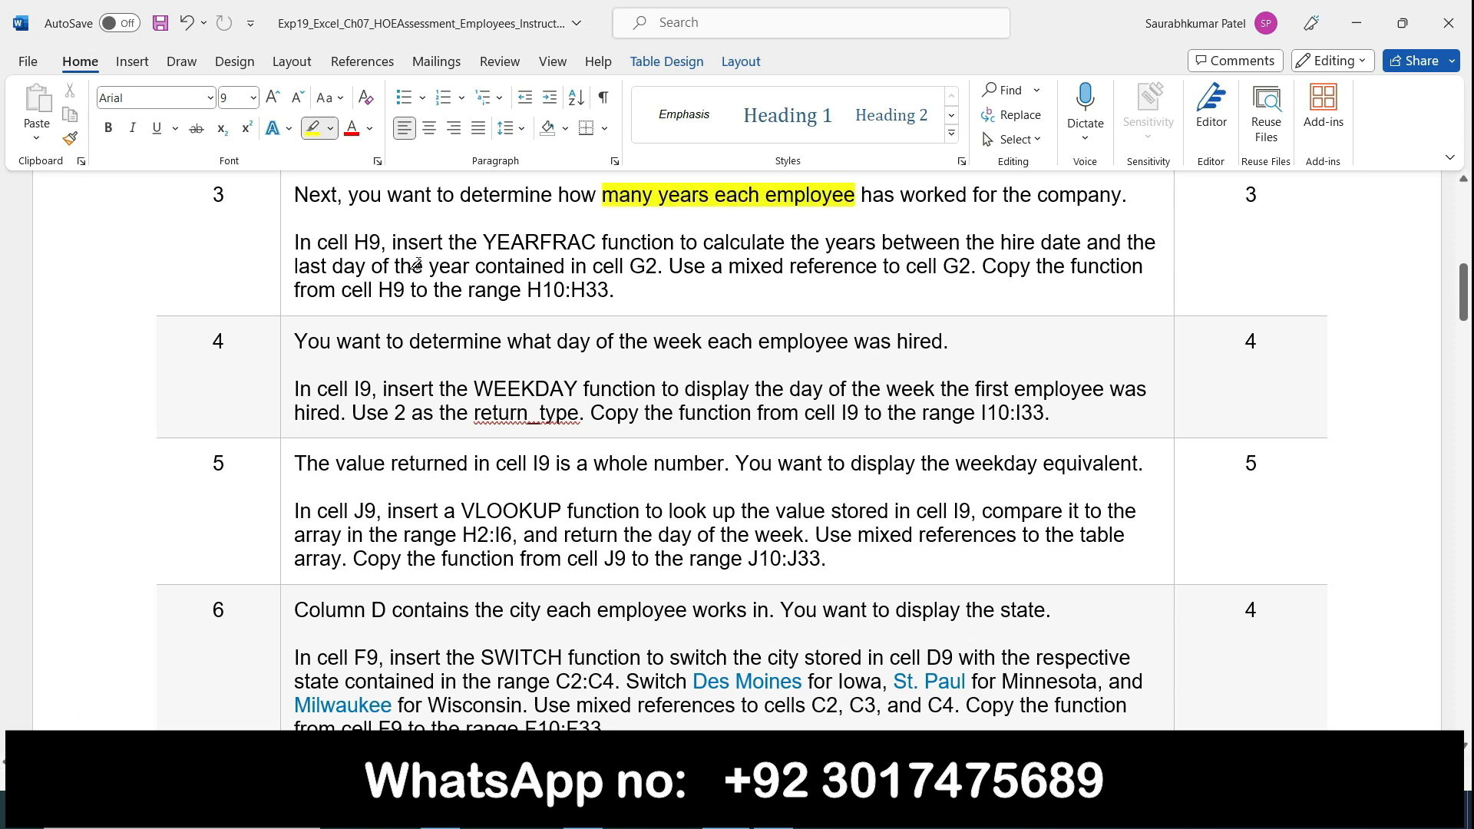
{"action": "left_click_drag", "start_coordinate": [298, 243], "coordinate": [381, 243]}
{"action": "mouse_move", "coordinate": [478, 240]}
{"action": "left_mouse_down"}
{"action": "mouse_move", "coordinate": [1124, 242]}
{"action": "mouse_move", "coordinate": [886, 267]}
{"action": "mouse_move", "coordinate": [650, 261]}
{"action": "left_mouse_up"}
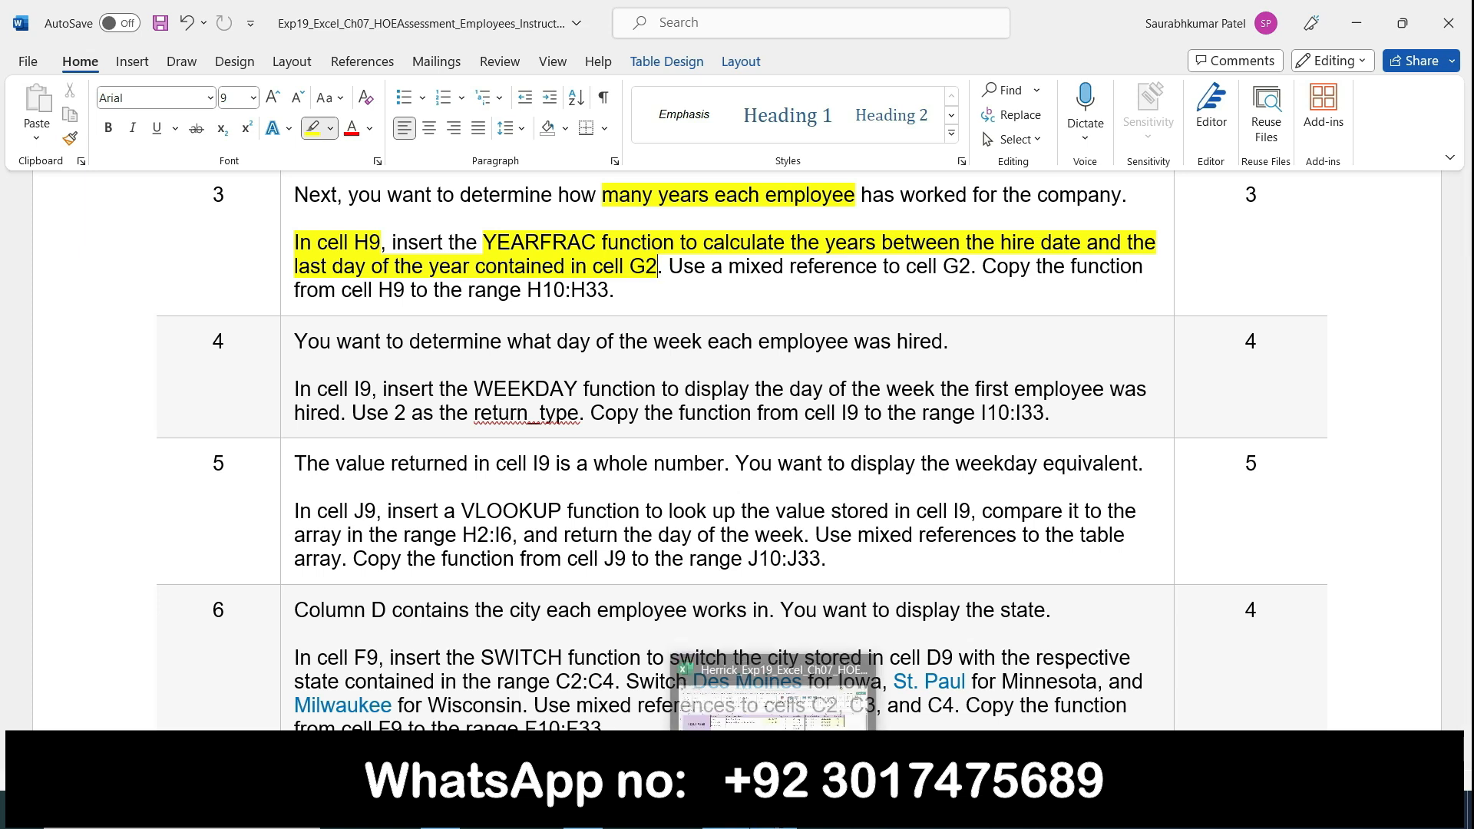
Step: Switch to the employee workbook in Excel and begin cell H9's formula as =YEARFRAC(C9,$G$2, using the hire date and last day of year
{"action": "left_click", "coordinate": [774, 812]}
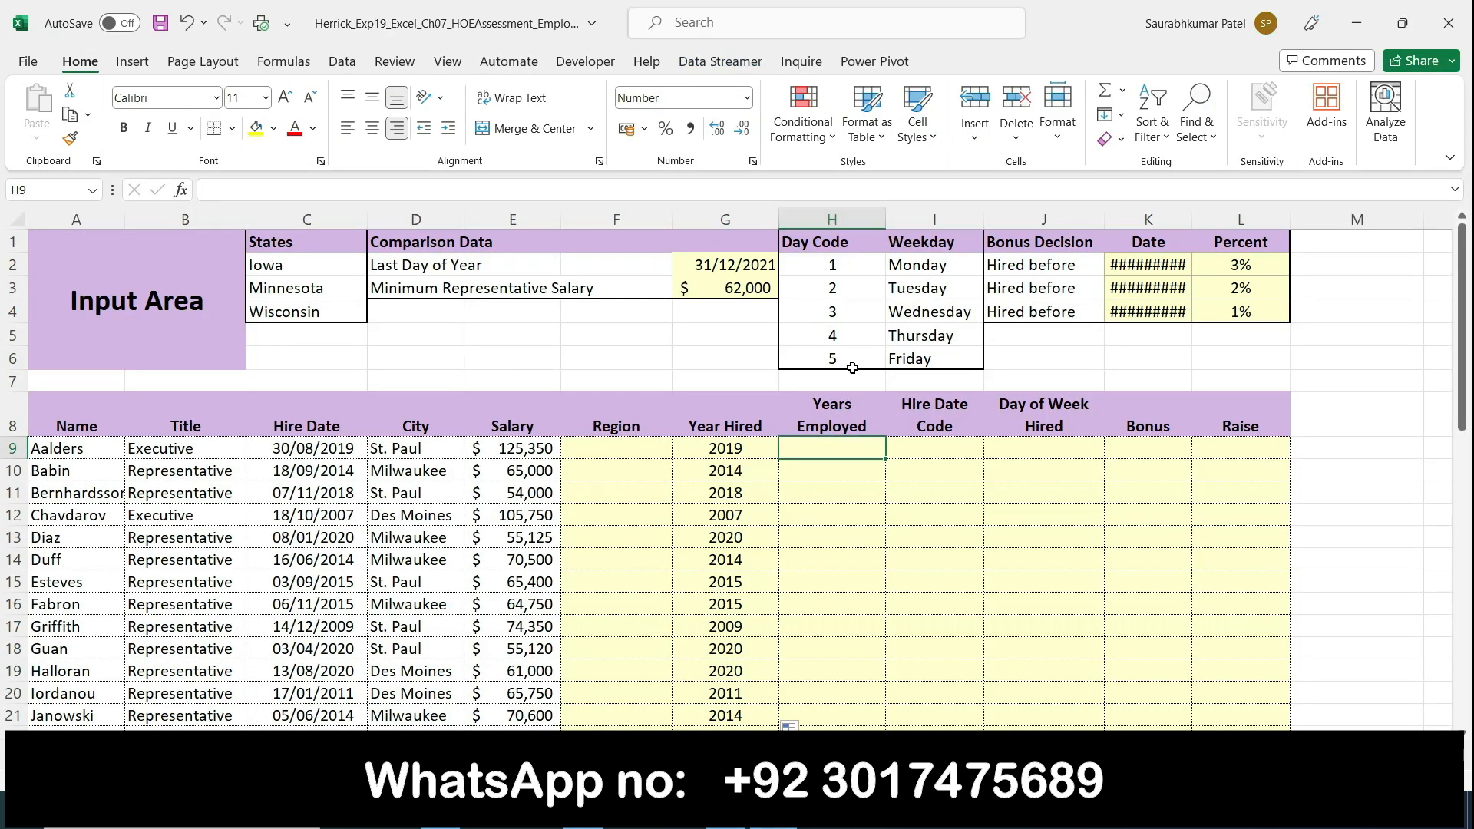
{"action": "left_click", "coordinate": [726, 812]}
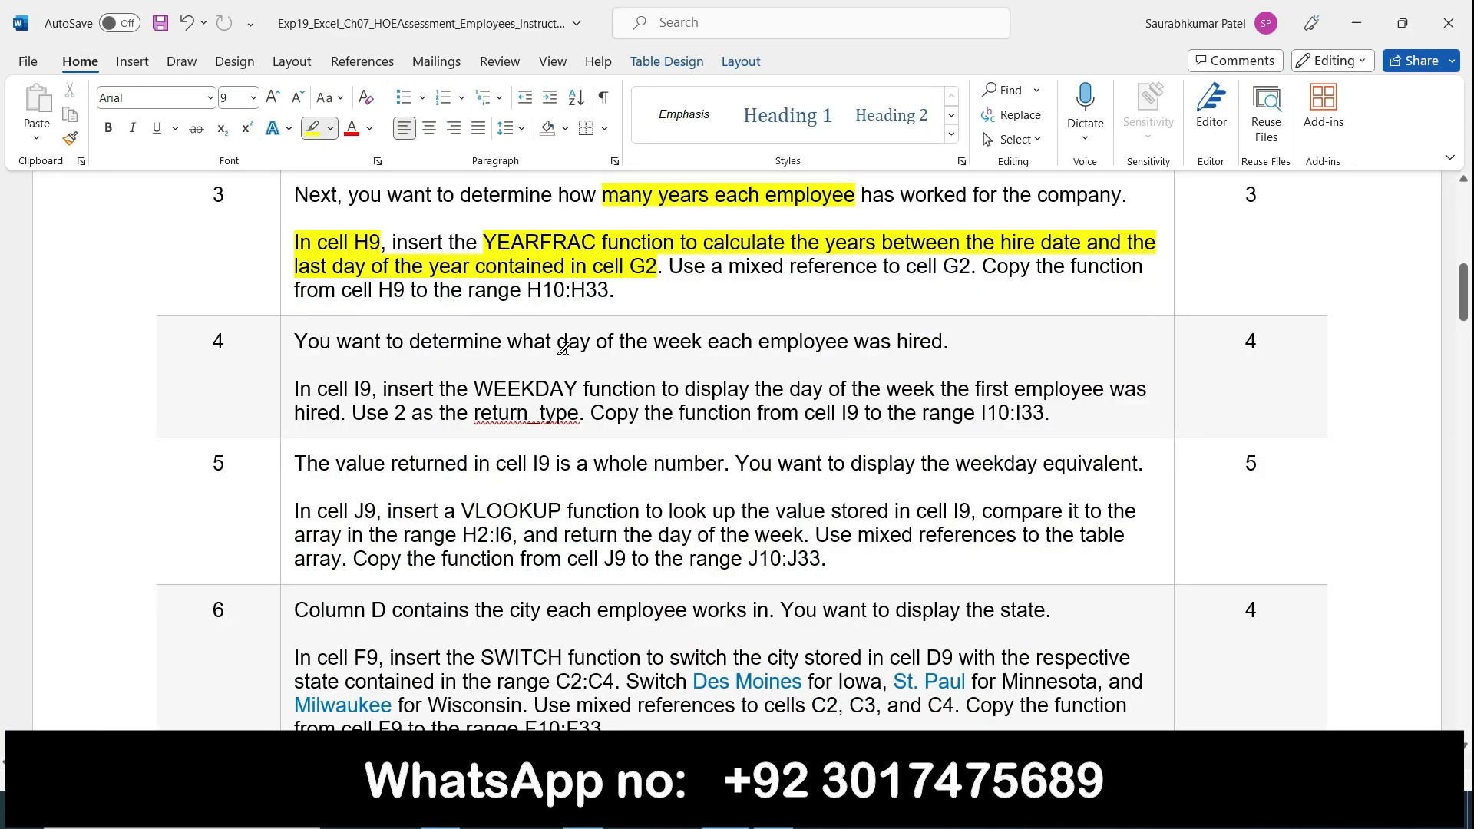
{"action": "left_click", "coordinate": [774, 813]}
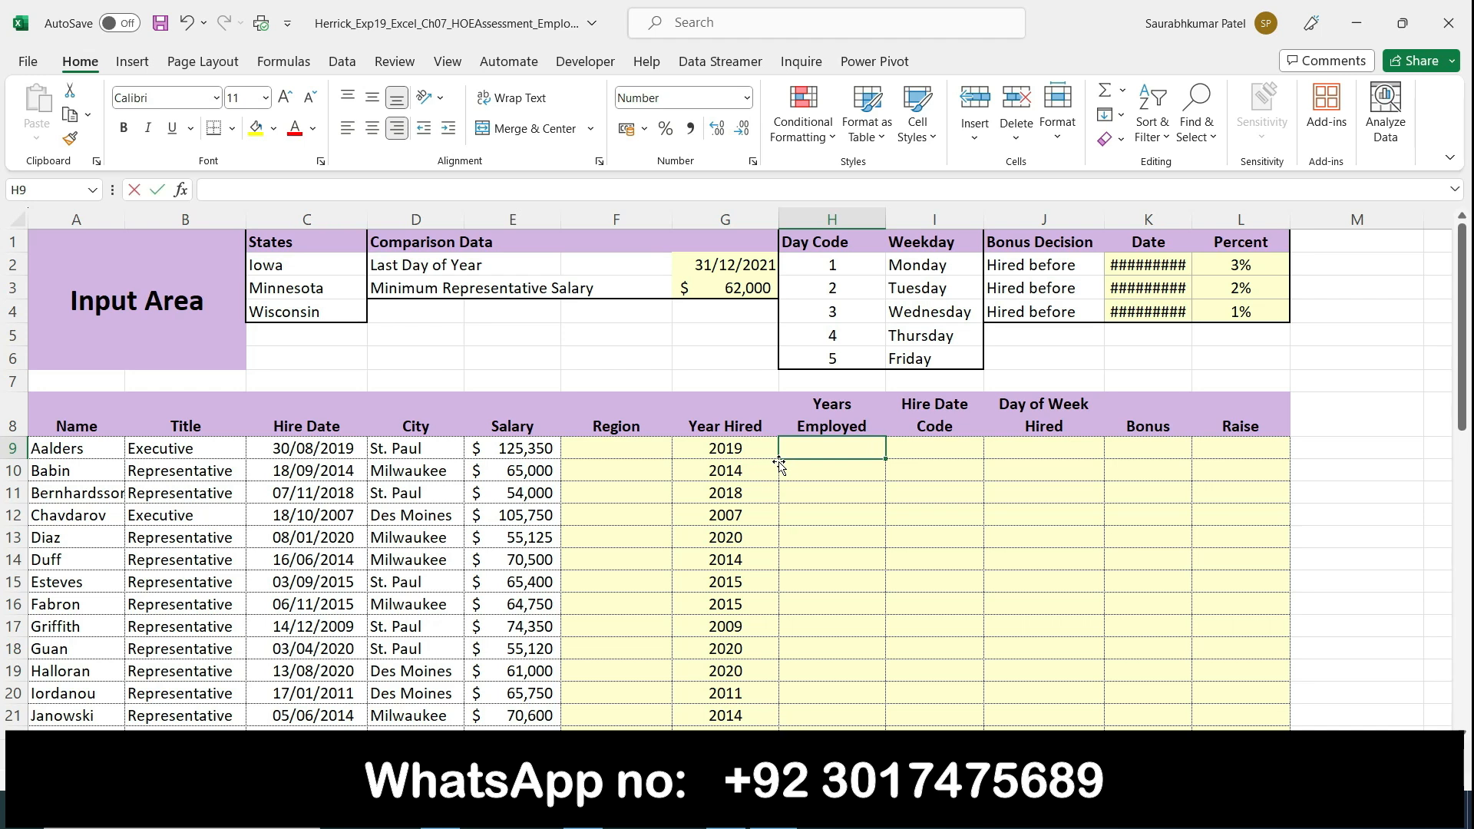
{"action": "type", "text": "=years"}
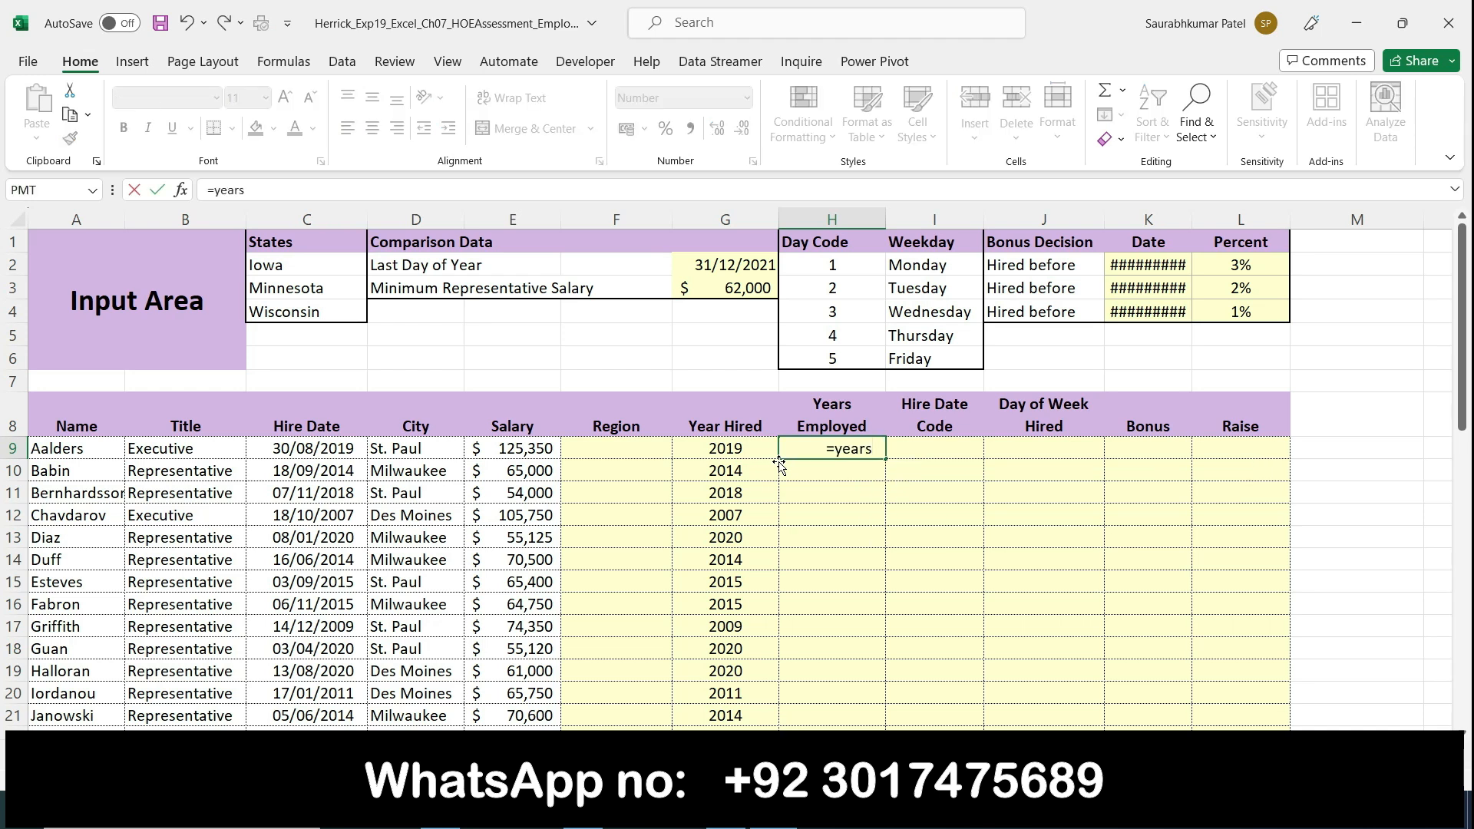
{"action": "key", "text": "BackSpace"}
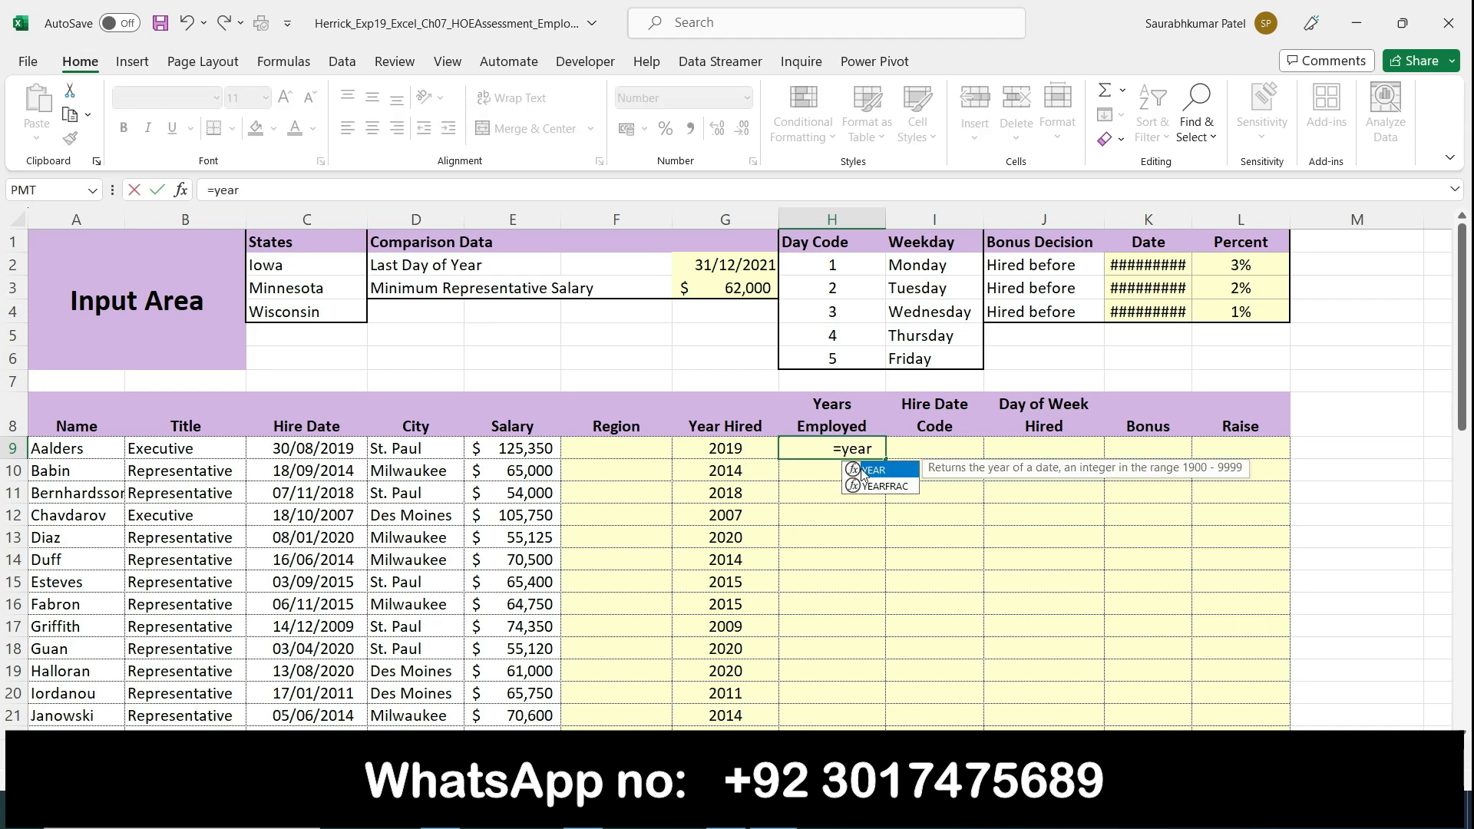
{"action": "double_click", "coordinate": [880, 486]}
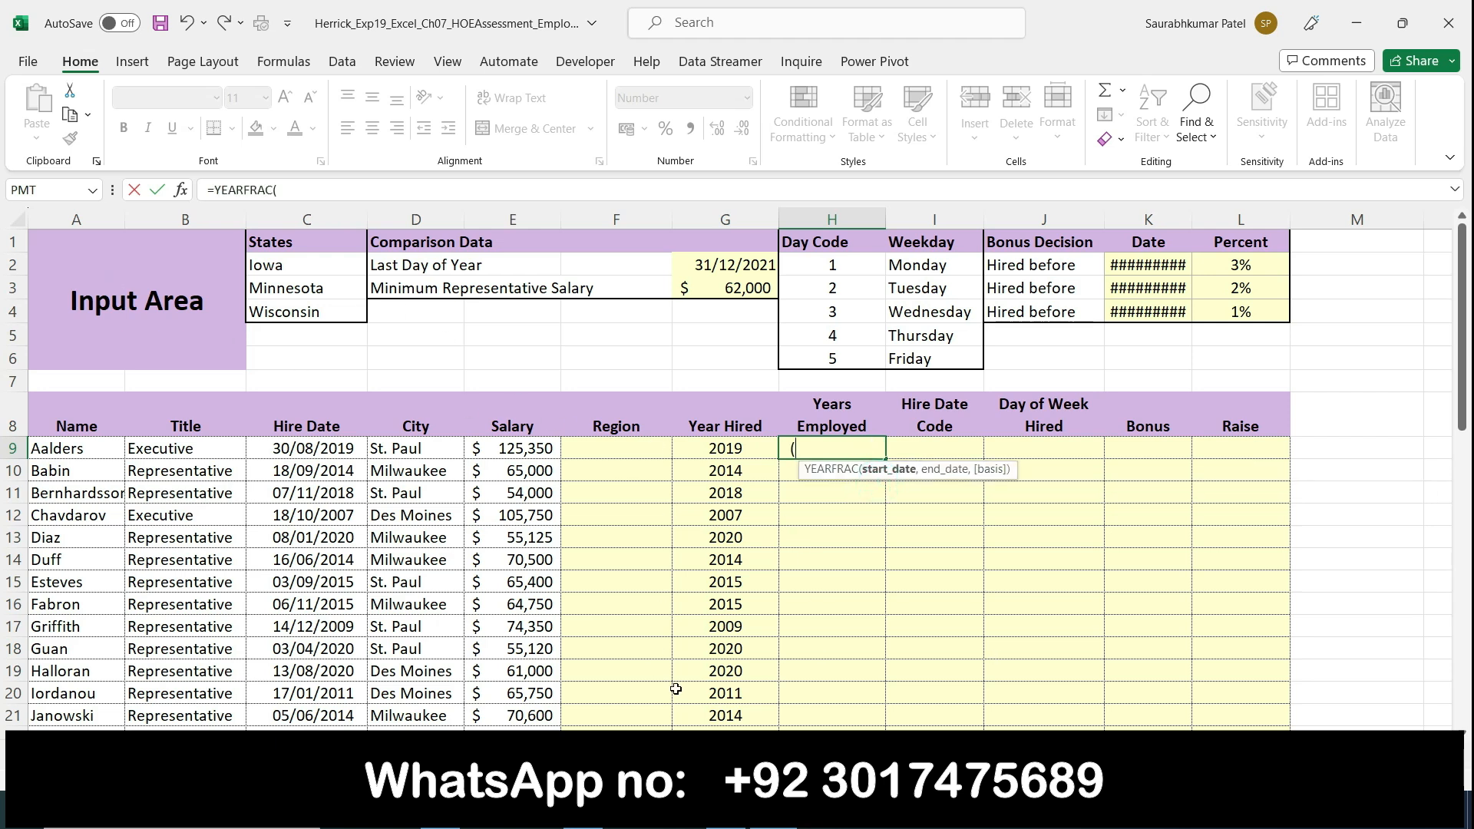
{"action": "key", "text": "alt+Tab"}
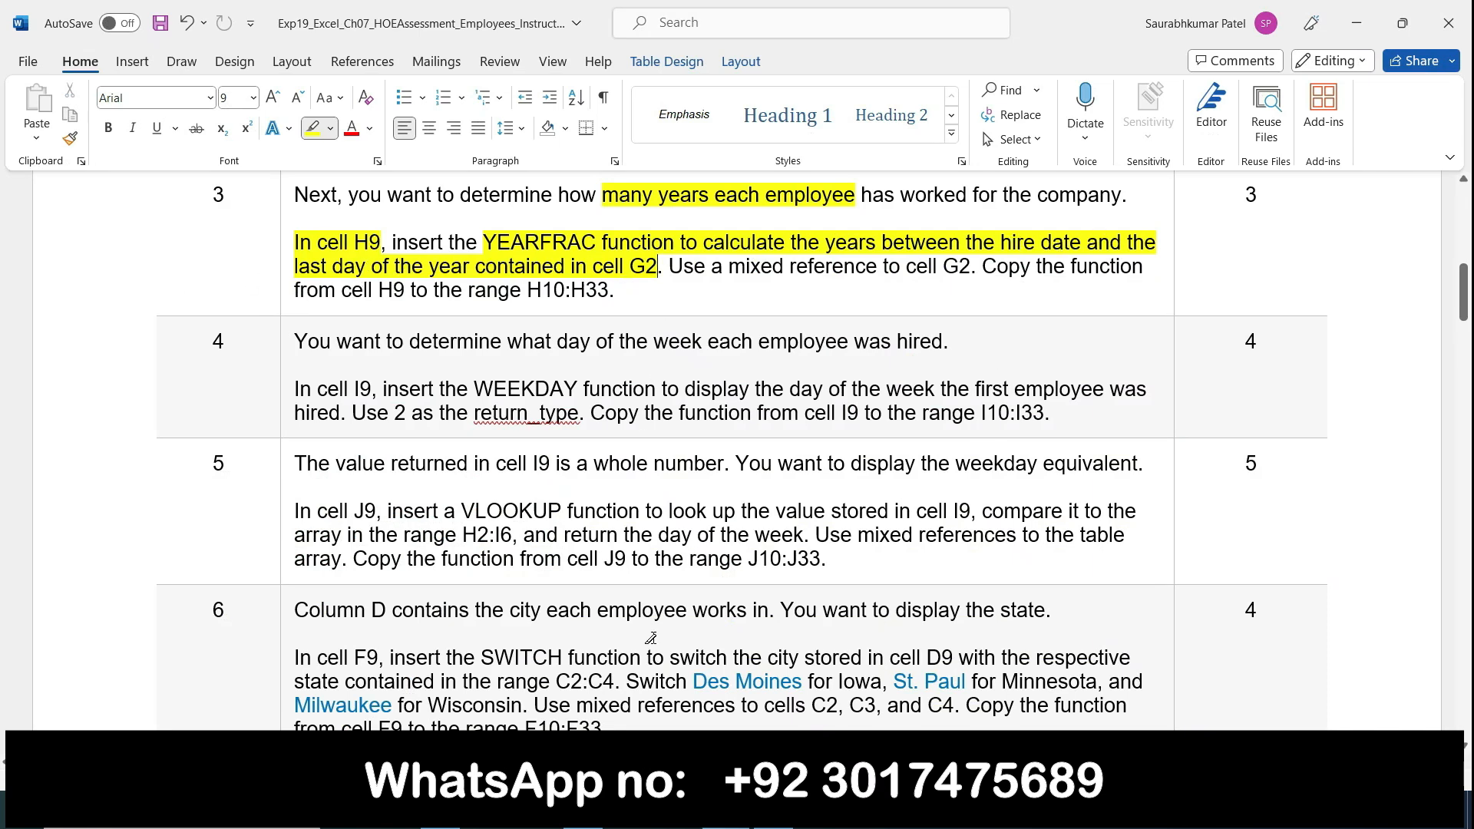
{"action": "left_click", "coordinate": [725, 811]}
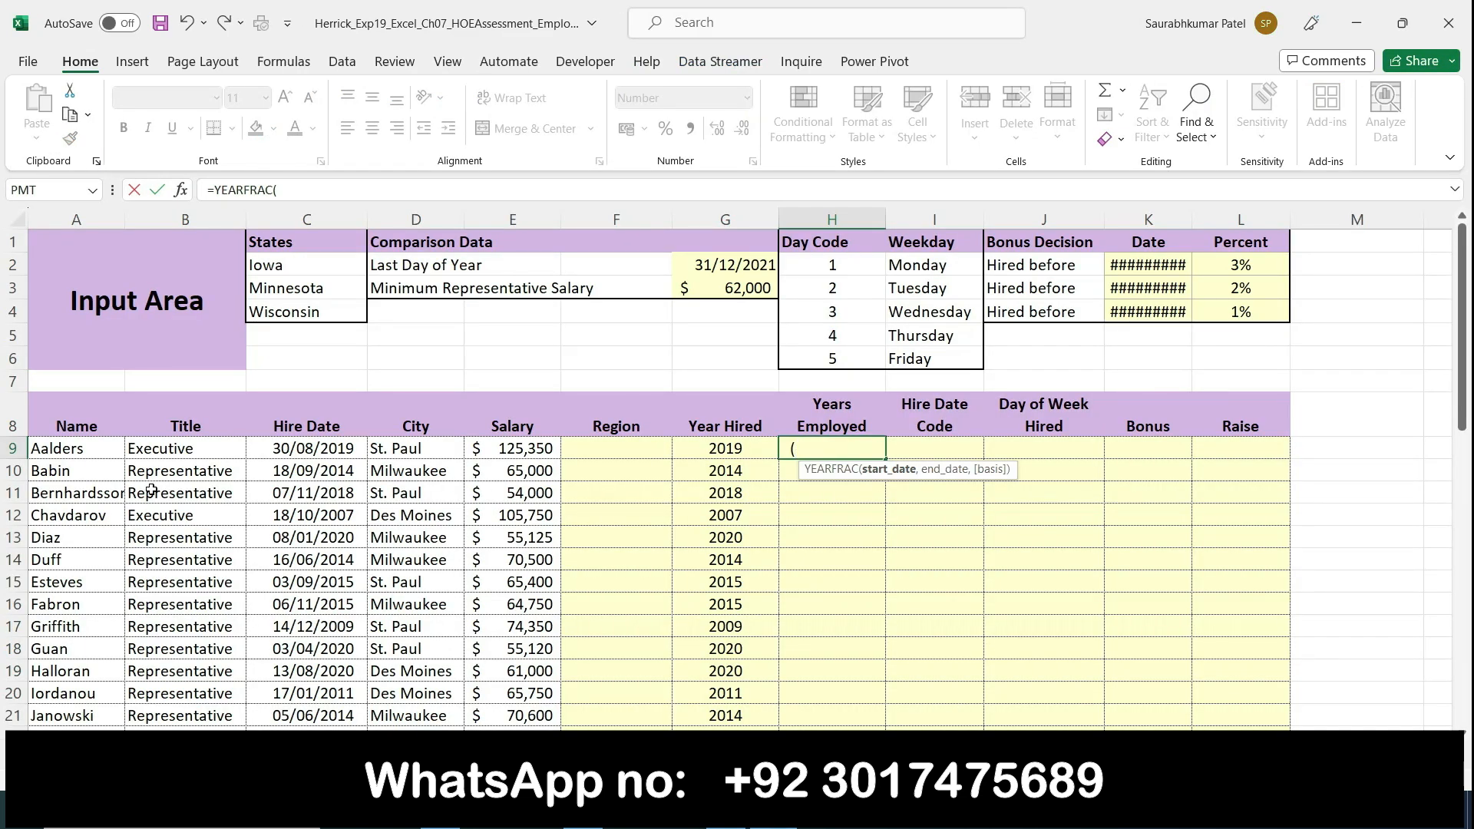
{"action": "left_click", "coordinate": [284, 453]}
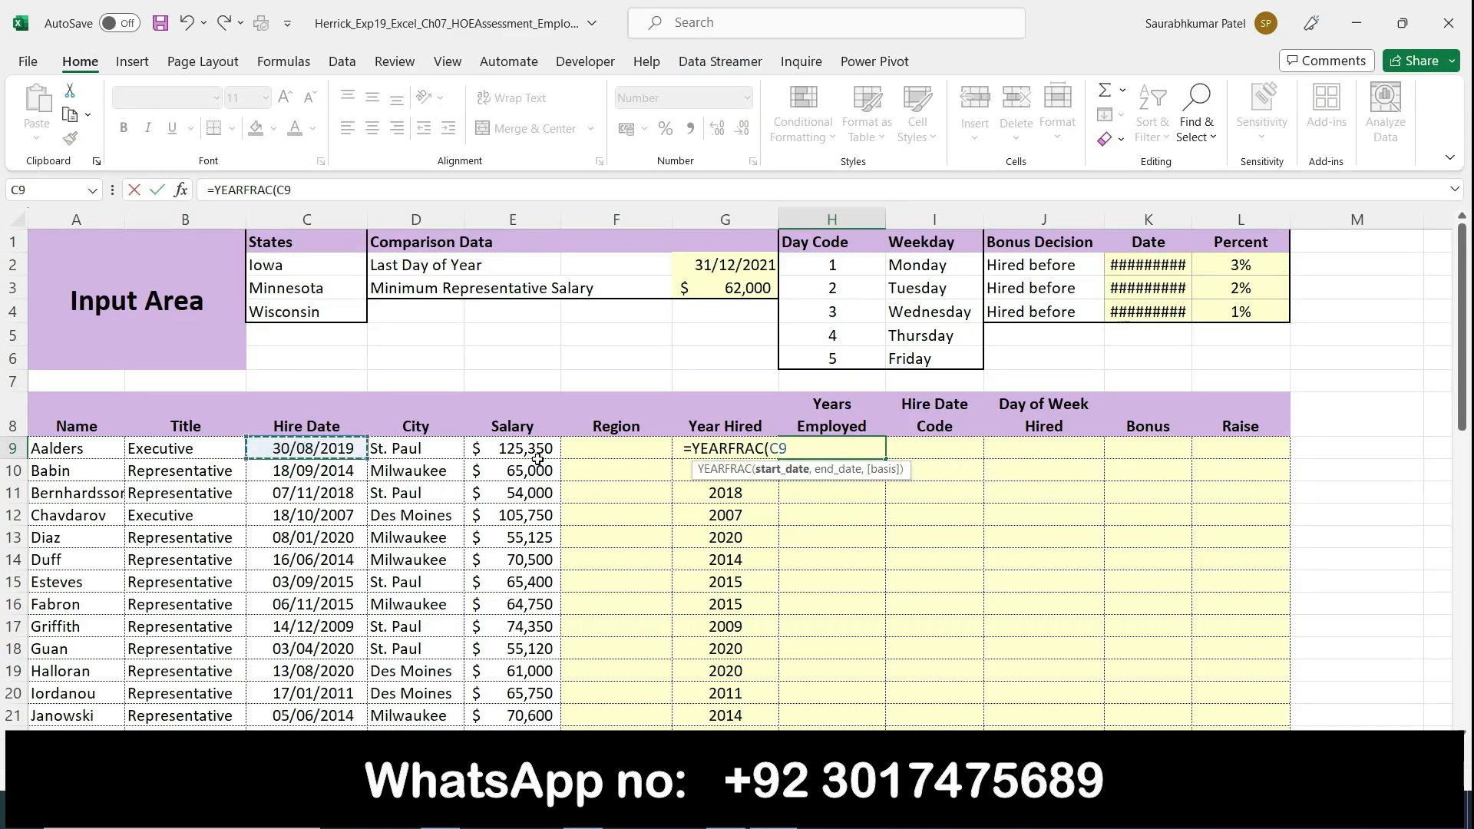
{"action": "type", "text": ","}
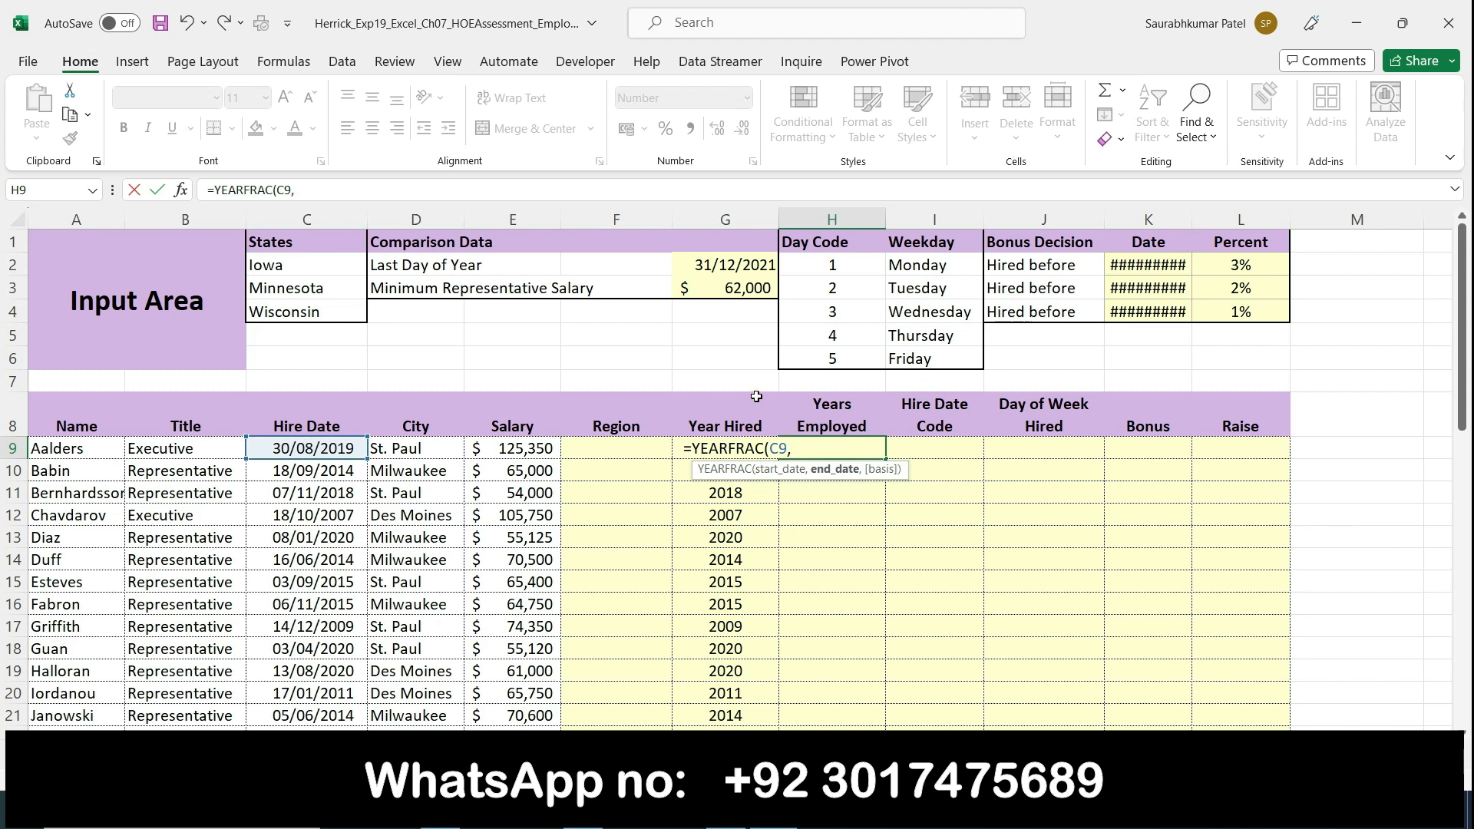
{"action": "left_click", "coordinate": [717, 264]}
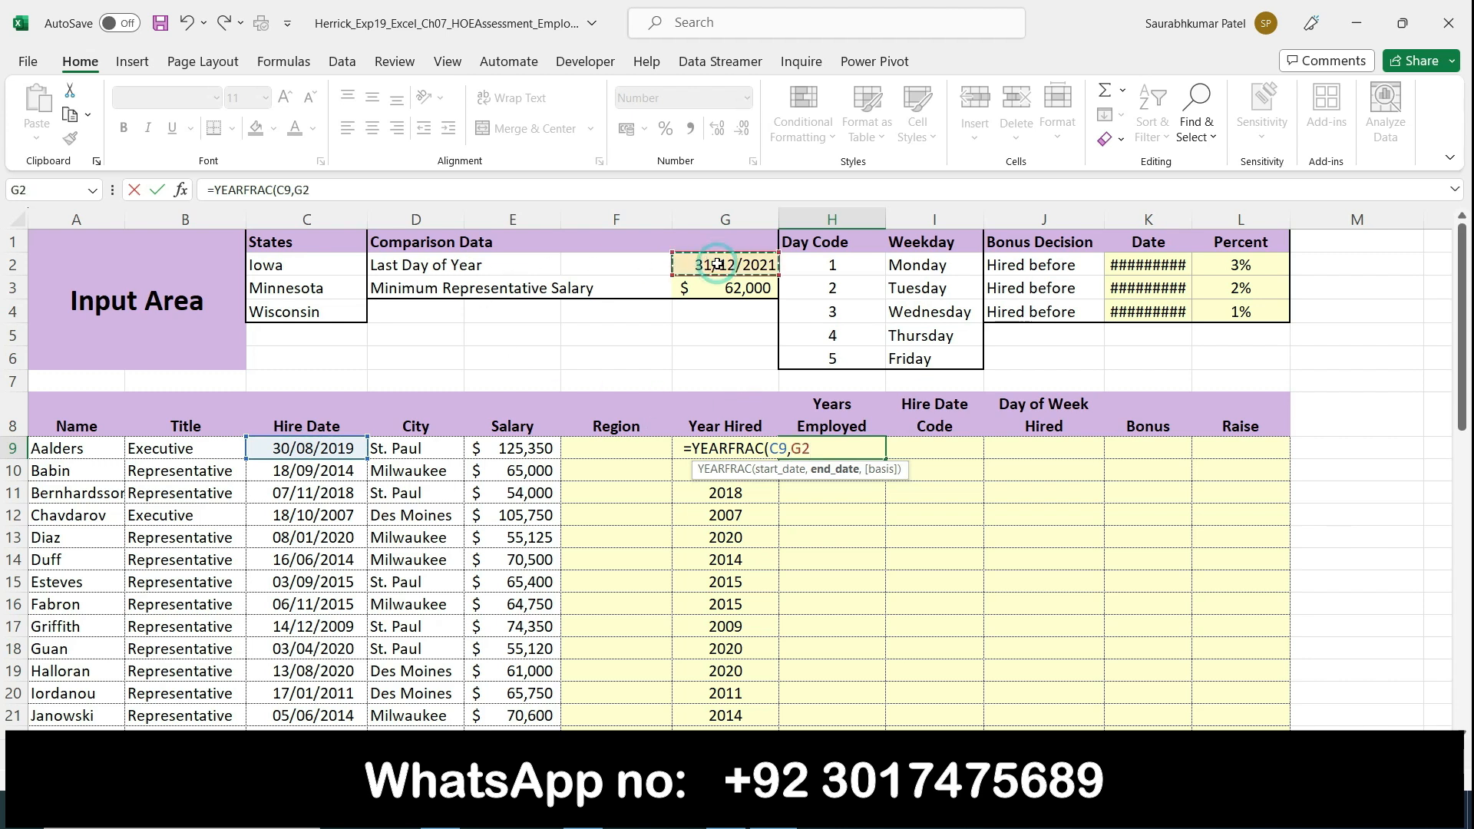
{"action": "key", "text": "F4"}
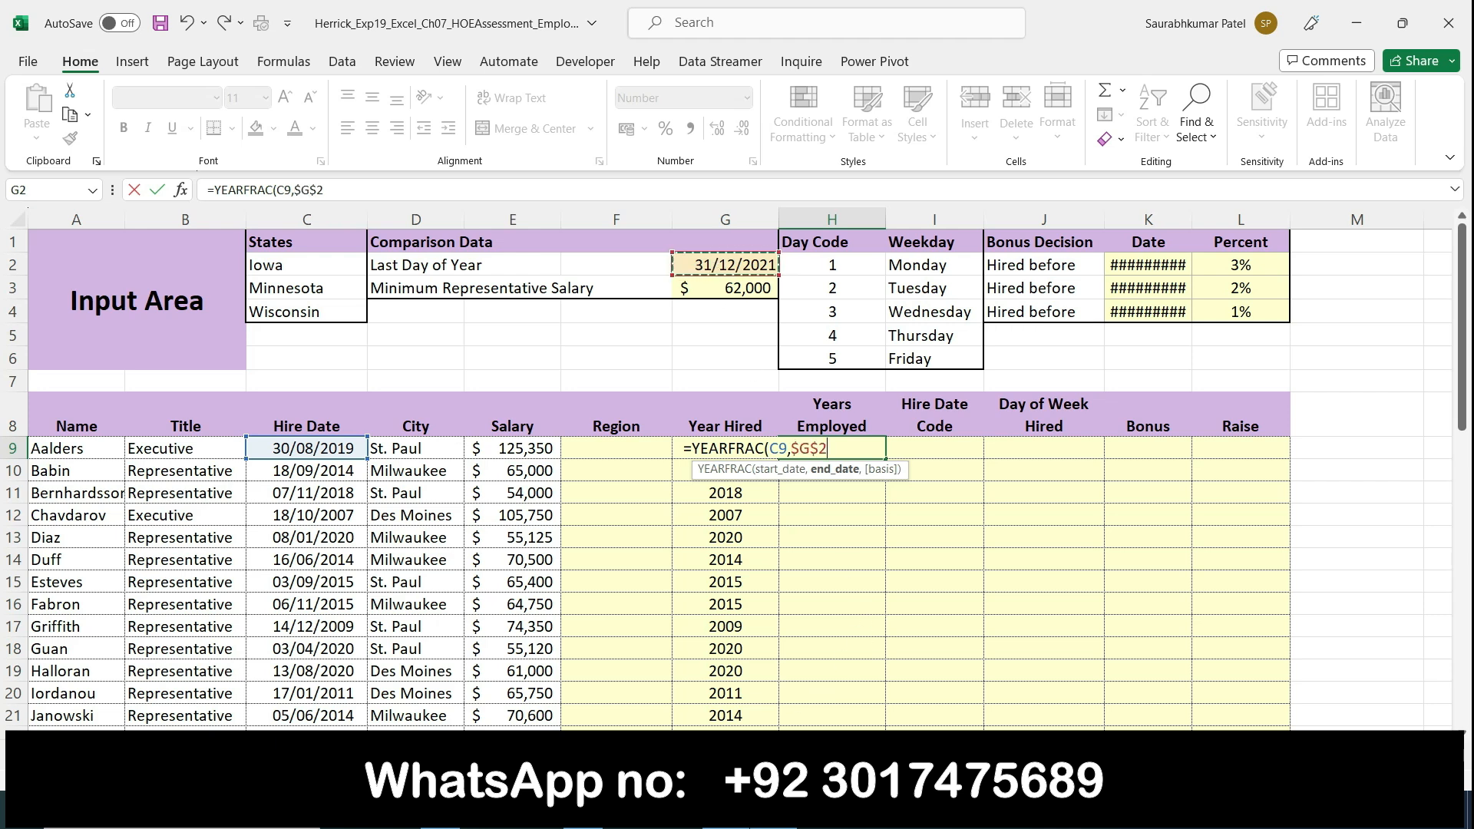
Step: Switch to the Word instructions and highlight "mixed reference to cell G2" and "range H10:H33" in step 3
{"action": "key", "text": "alt+Tab"}
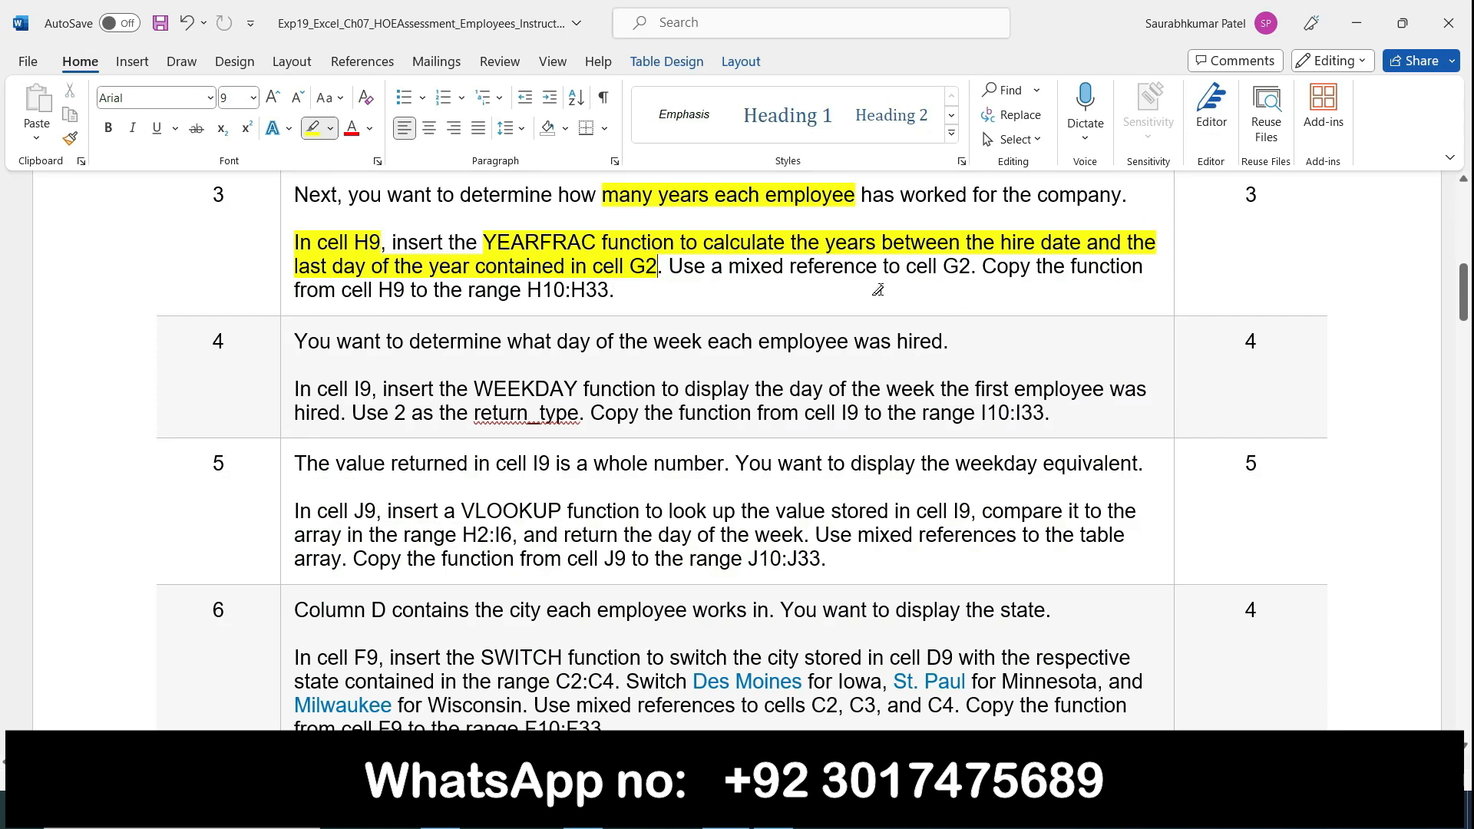
{"action": "mouse_move", "coordinate": [729, 269]}
{"action": "left_mouse_down"}
{"action": "mouse_move", "coordinate": [967, 269]}
{"action": "mouse_move", "coordinate": [941, 274]}
{"action": "left_mouse_up"}
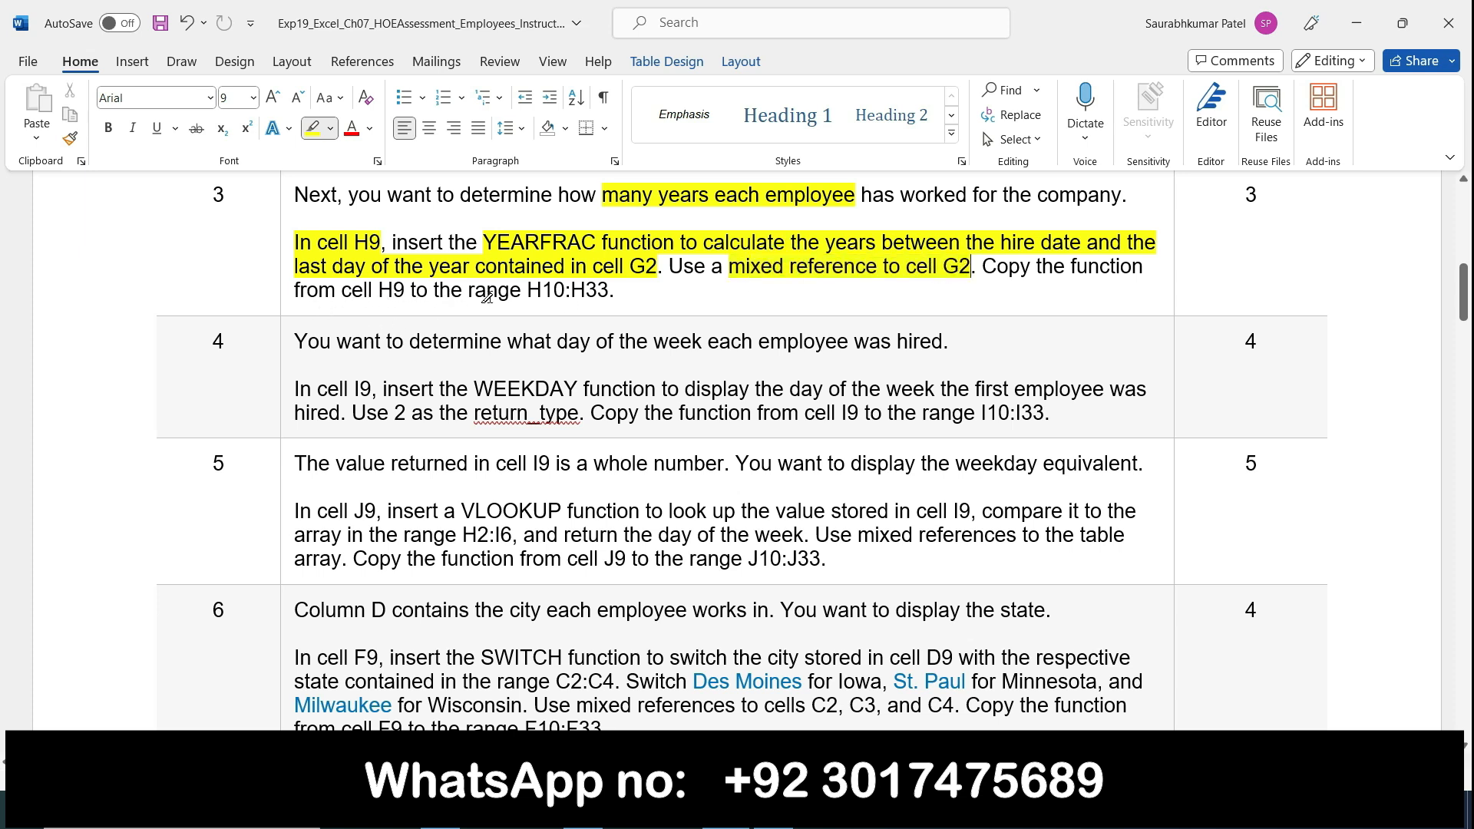
{"action": "left_click_drag", "start_coordinate": [467, 291], "coordinate": [610, 290]}
Step: Return to Excel, complete the YEARFRAC formula in cell H9, and fill it down through H33
{"action": "key", "text": "alt+Tab"}
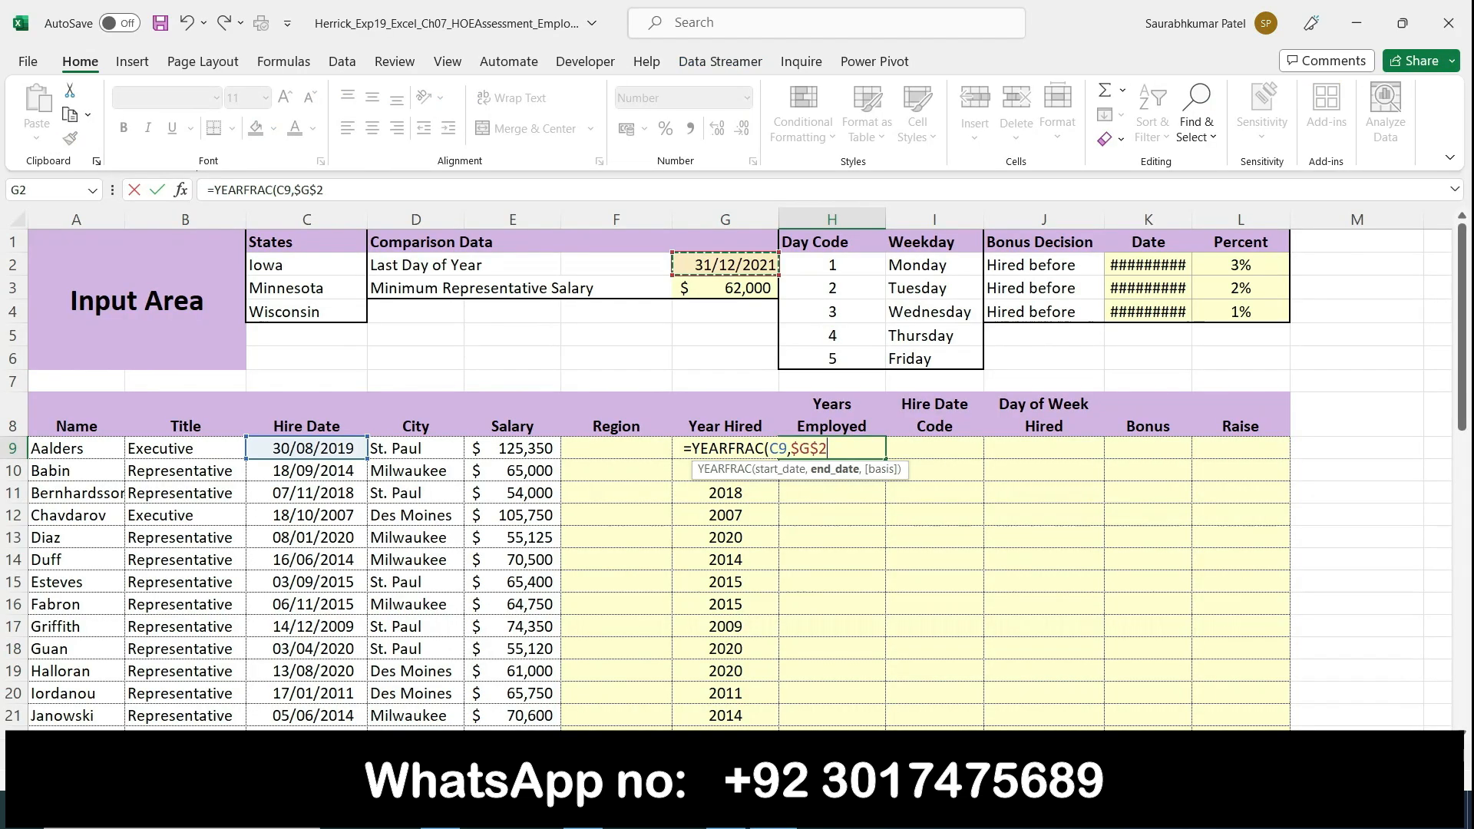
{"action": "key", "text": "Return"}
{"action": "left_click", "coordinate": [833, 448]}
{"action": "left_click_drag", "start_coordinate": [889, 468], "coordinate": [886, 695]}
{"action": "scroll", "coordinate": [965, 647], "scroll_direction": "up", "scroll_amount": 4}
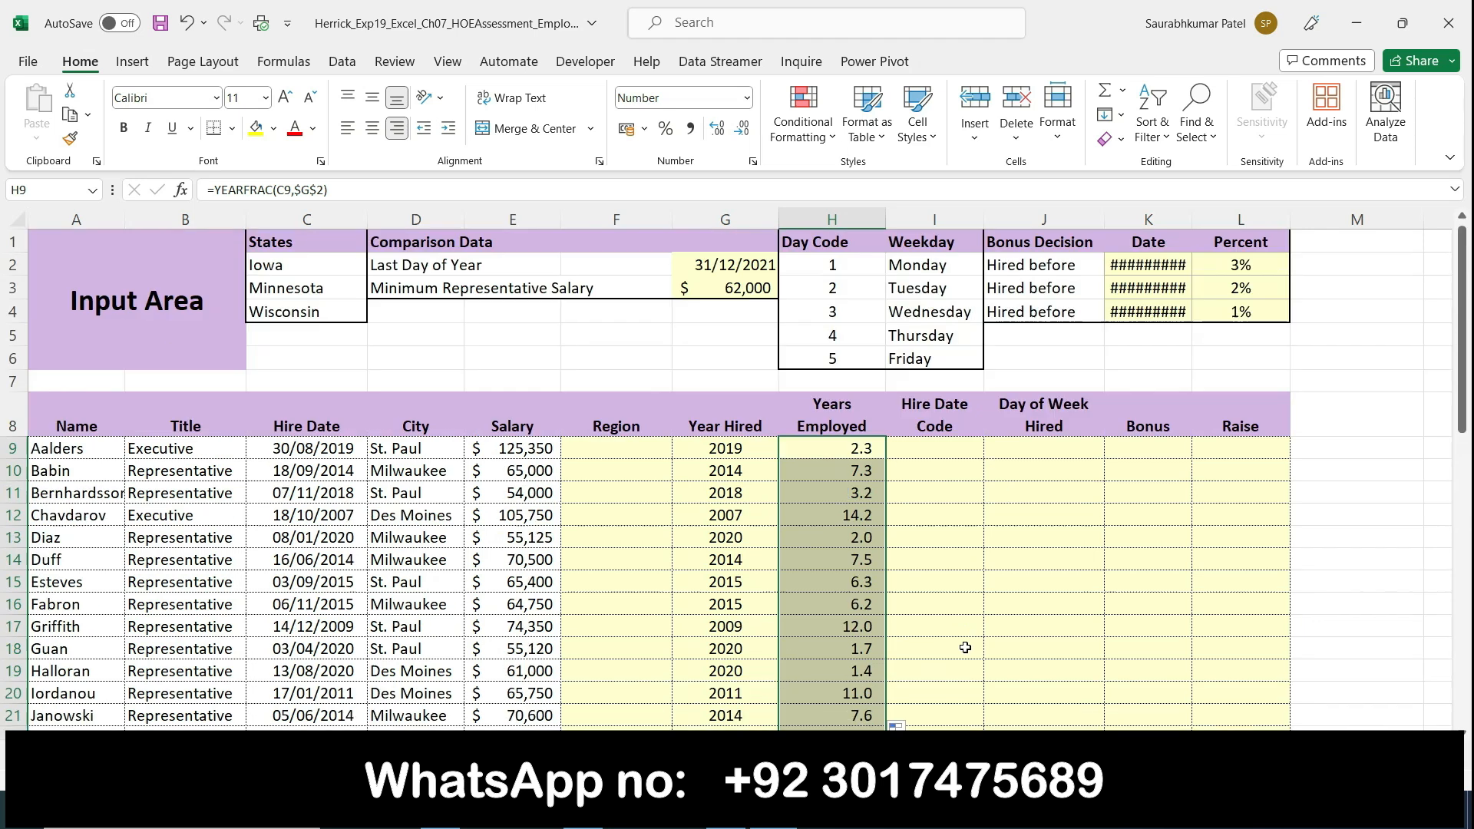
Step: Select cell I9 in Excel, and remove all highlighting from step 3's text in the Word instructions
{"action": "left_click", "coordinate": [919, 451]}
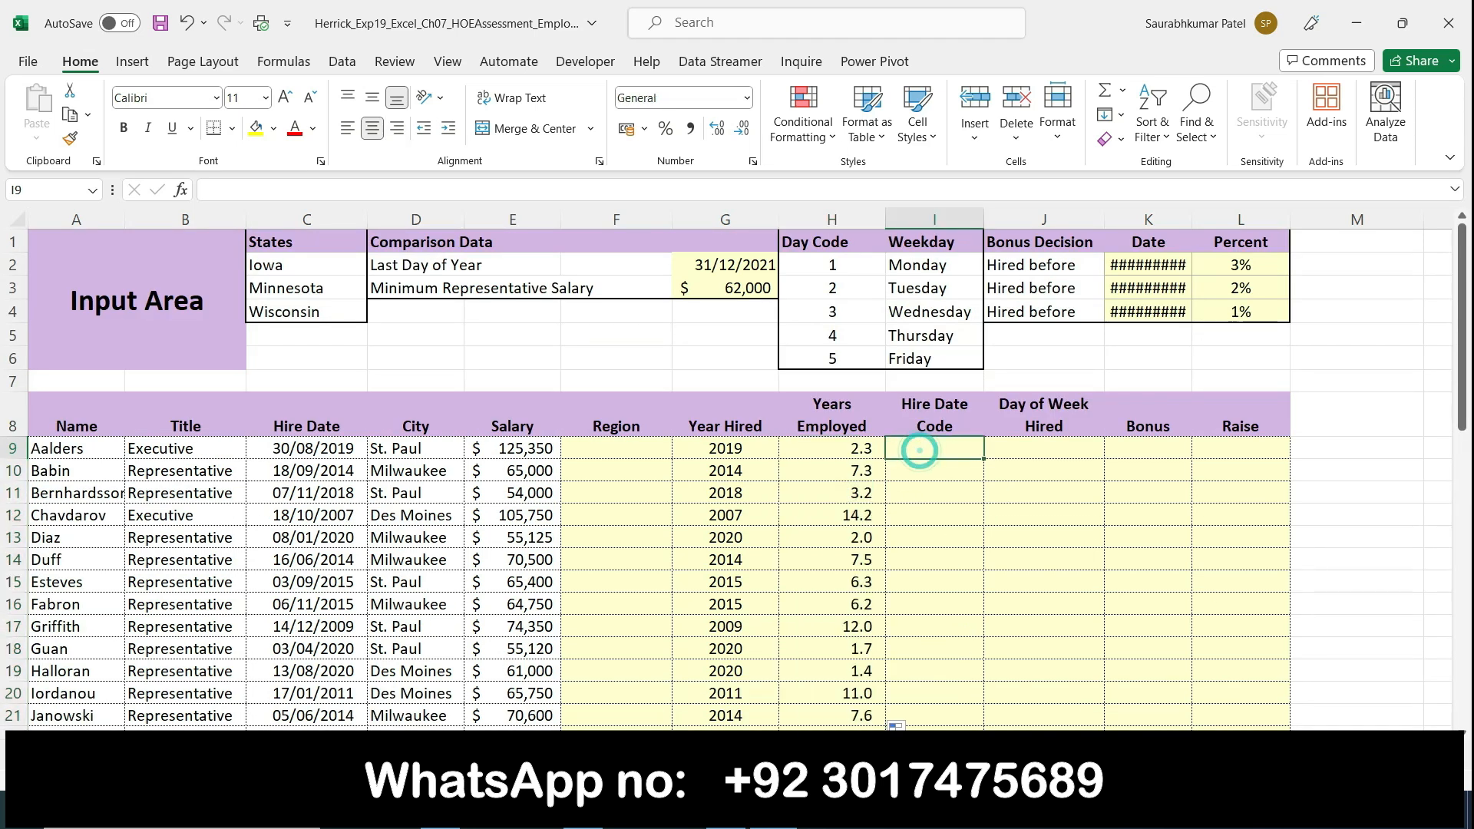
{"action": "key", "text": "alt+Tab"}
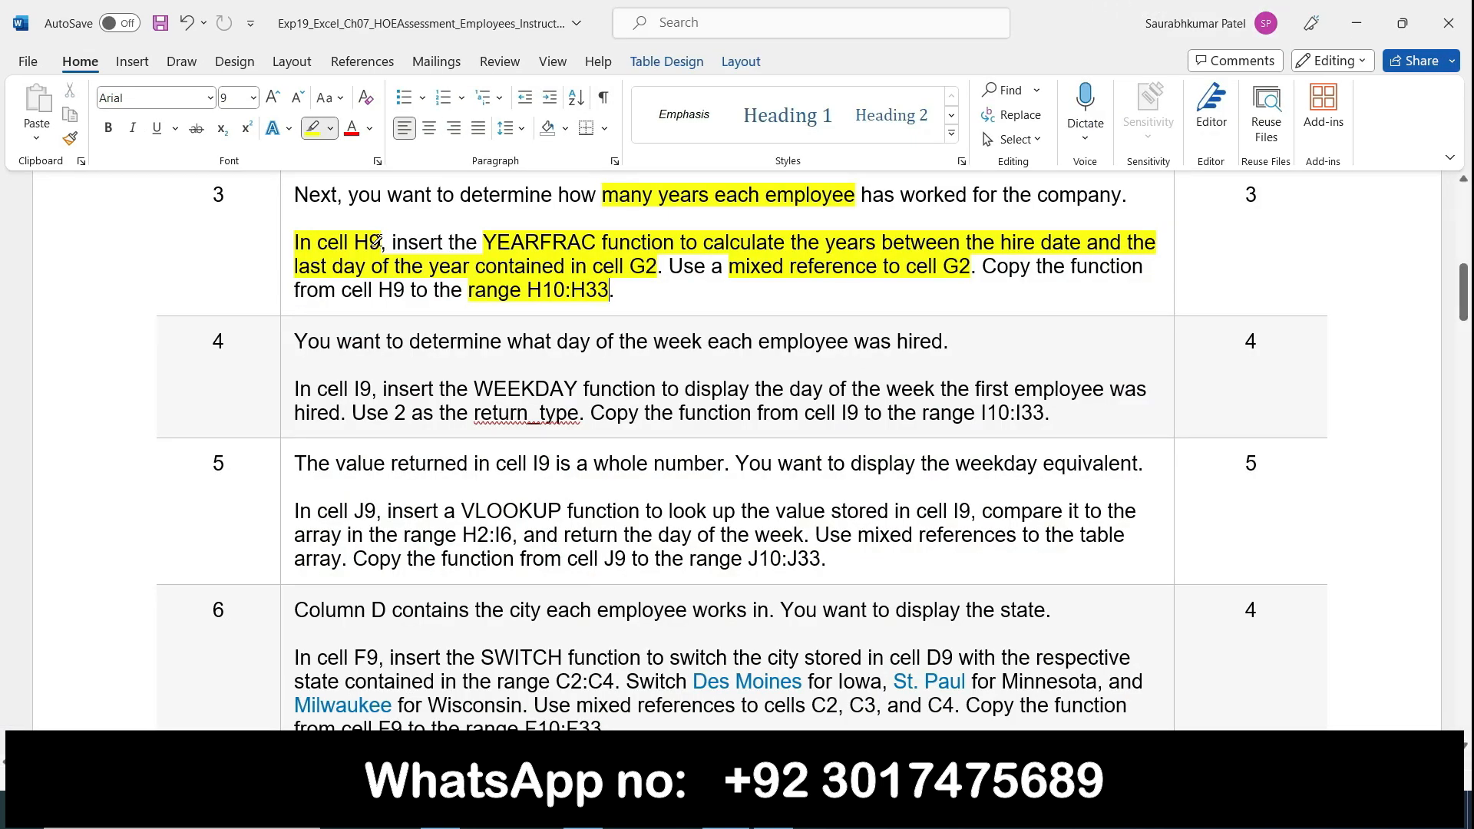
{"action": "left_click", "coordinate": [285, 204]}
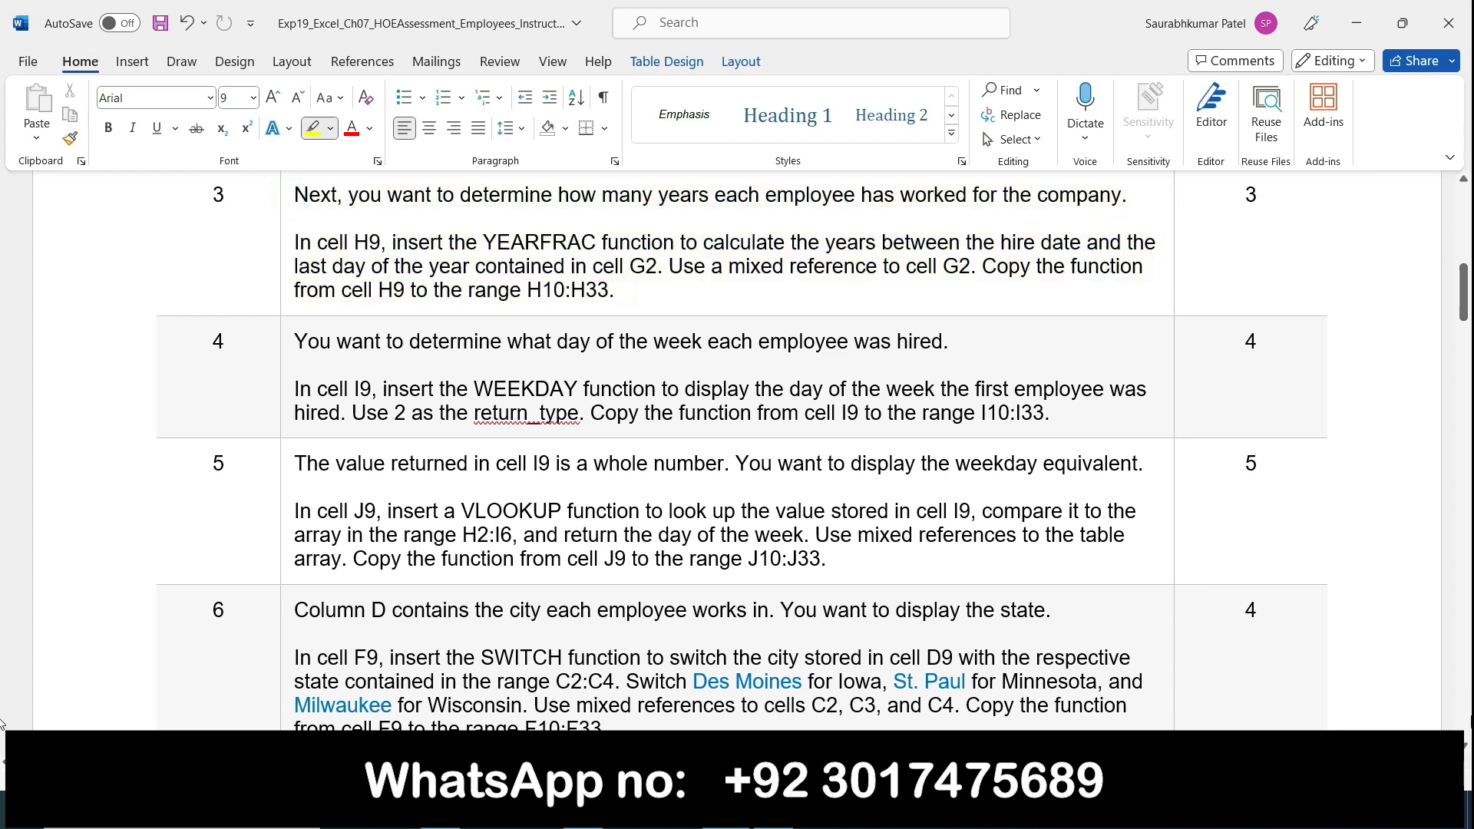
Step: Highlight "determine what day of the week each employee was hired", "In cell I9," and "WEEKDAY function" in step 4
{"action": "left_click", "coordinate": [1464, 745]}
{"action": "left_click", "coordinate": [1464, 744]}
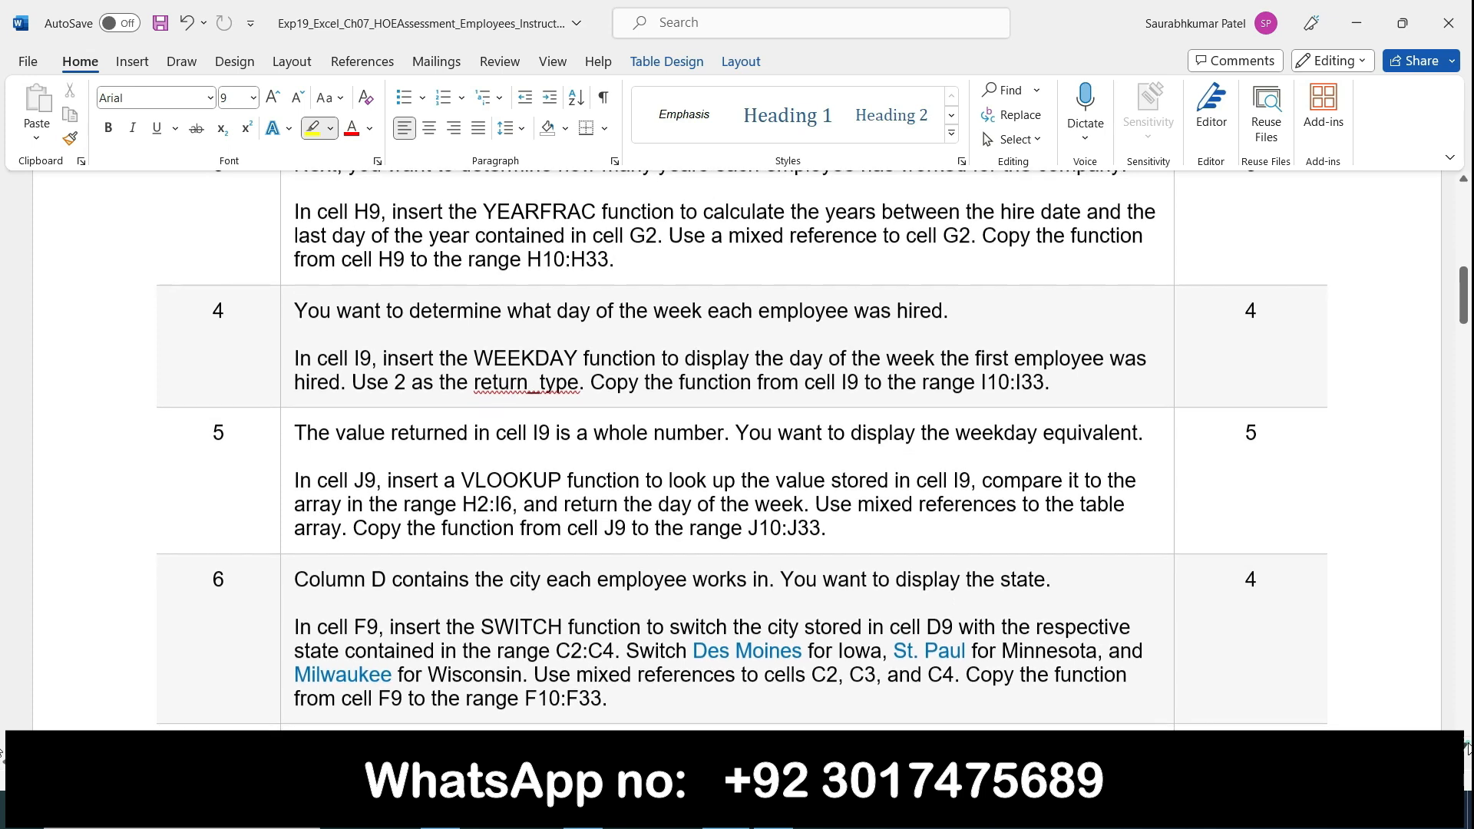
{"action": "left_click", "coordinate": [1467, 748]}
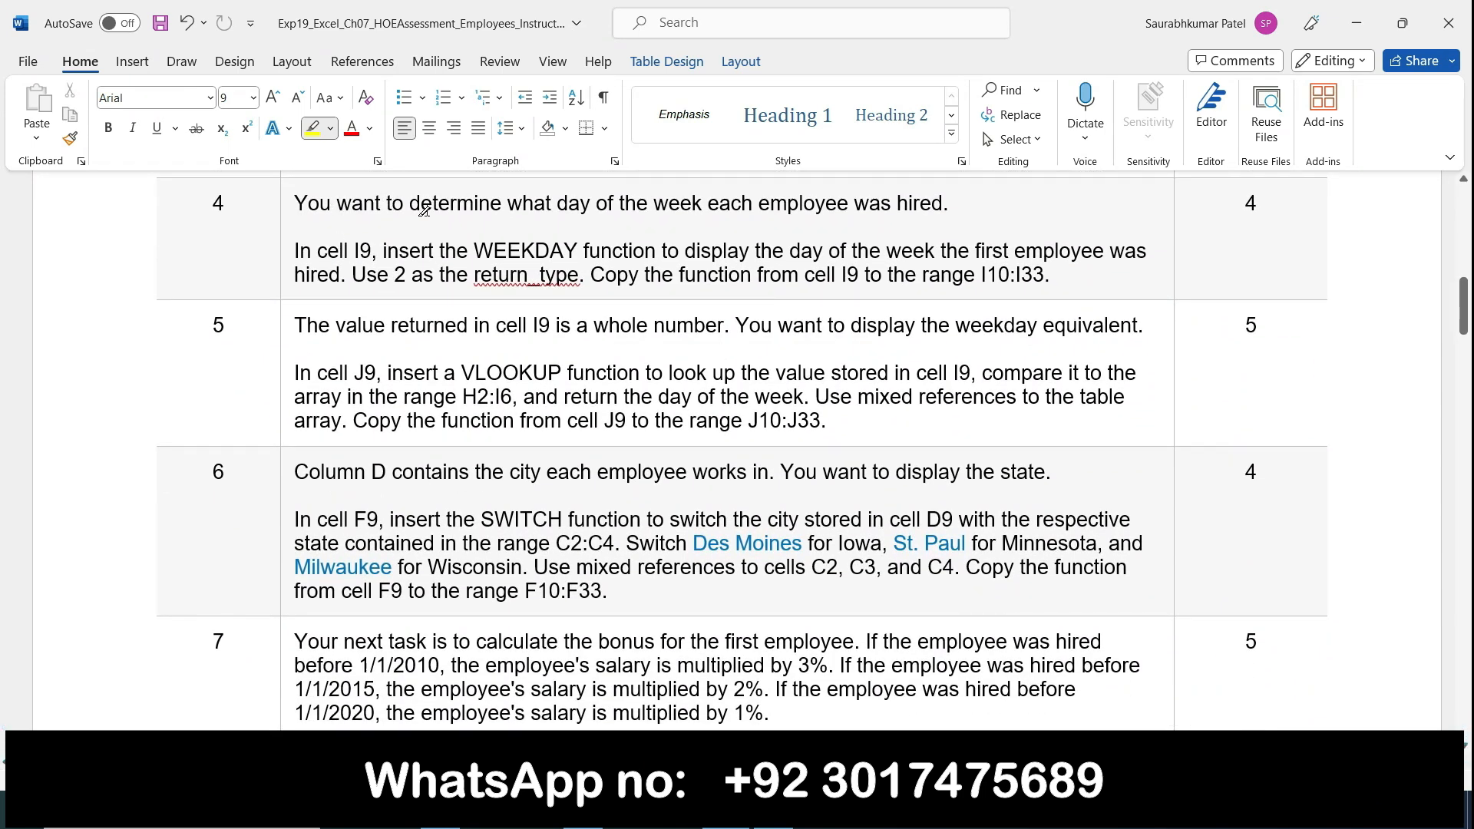
{"action": "left_click_drag", "start_coordinate": [416, 205], "coordinate": [915, 207]}
{"action": "left_click_drag", "start_coordinate": [298, 251], "coordinate": [378, 252]}
{"action": "mouse_move", "coordinate": [472, 251]}
{"action": "left_mouse_down"}
{"action": "mouse_move", "coordinate": [760, 237]}
{"action": "mouse_move", "coordinate": [751, 251]}
{"action": "mouse_move", "coordinate": [592, 251]}
{"action": "mouse_move", "coordinate": [658, 254]}
{"action": "left_mouse_up"}
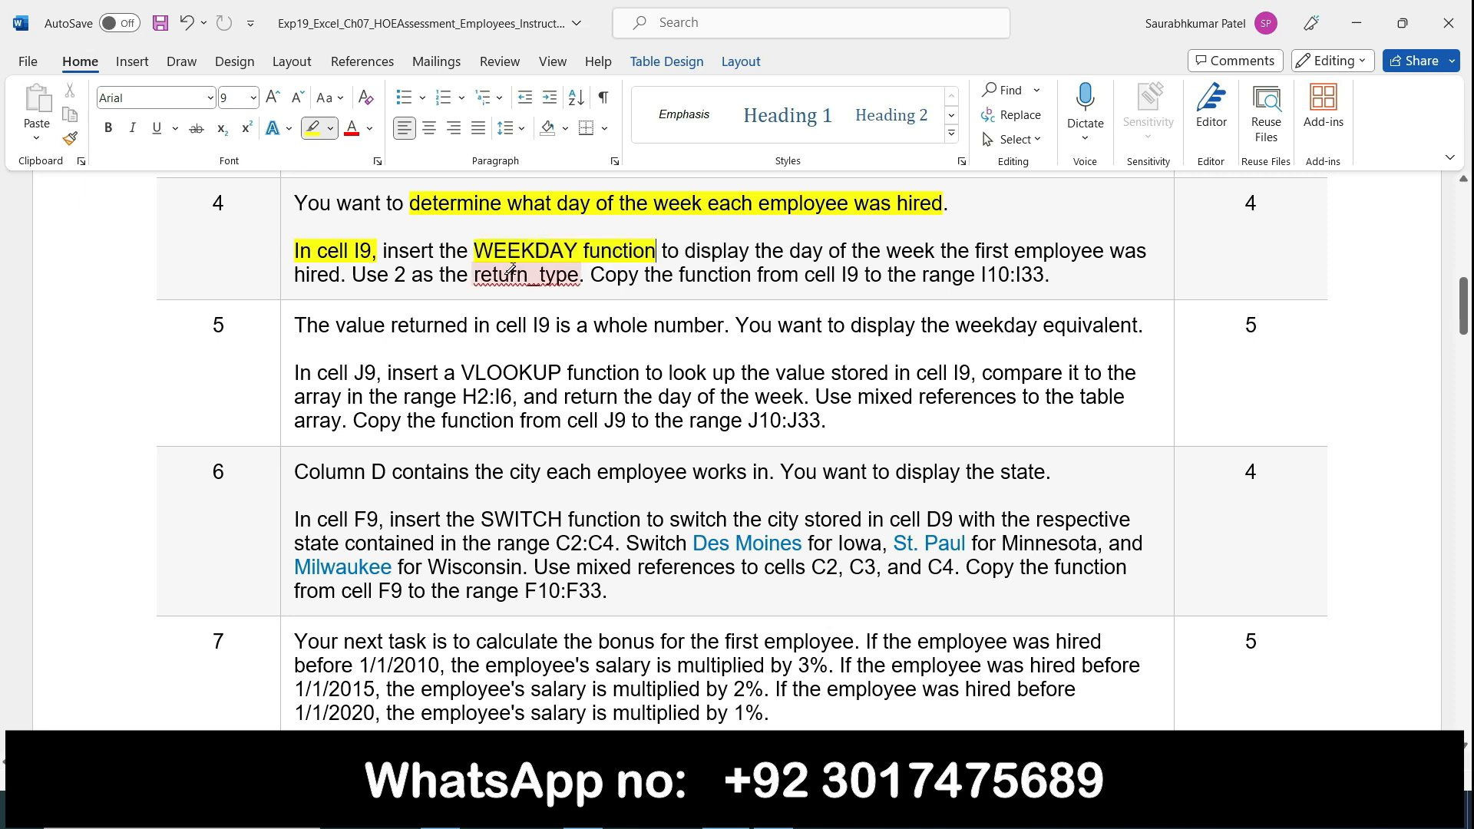
Step: Switch to the employee workbook in Excel and start a WEEKDAY function in cell I9
{"action": "mouse_move", "coordinate": [774, 811]}
{"action": "left_click", "coordinate": [774, 757]}
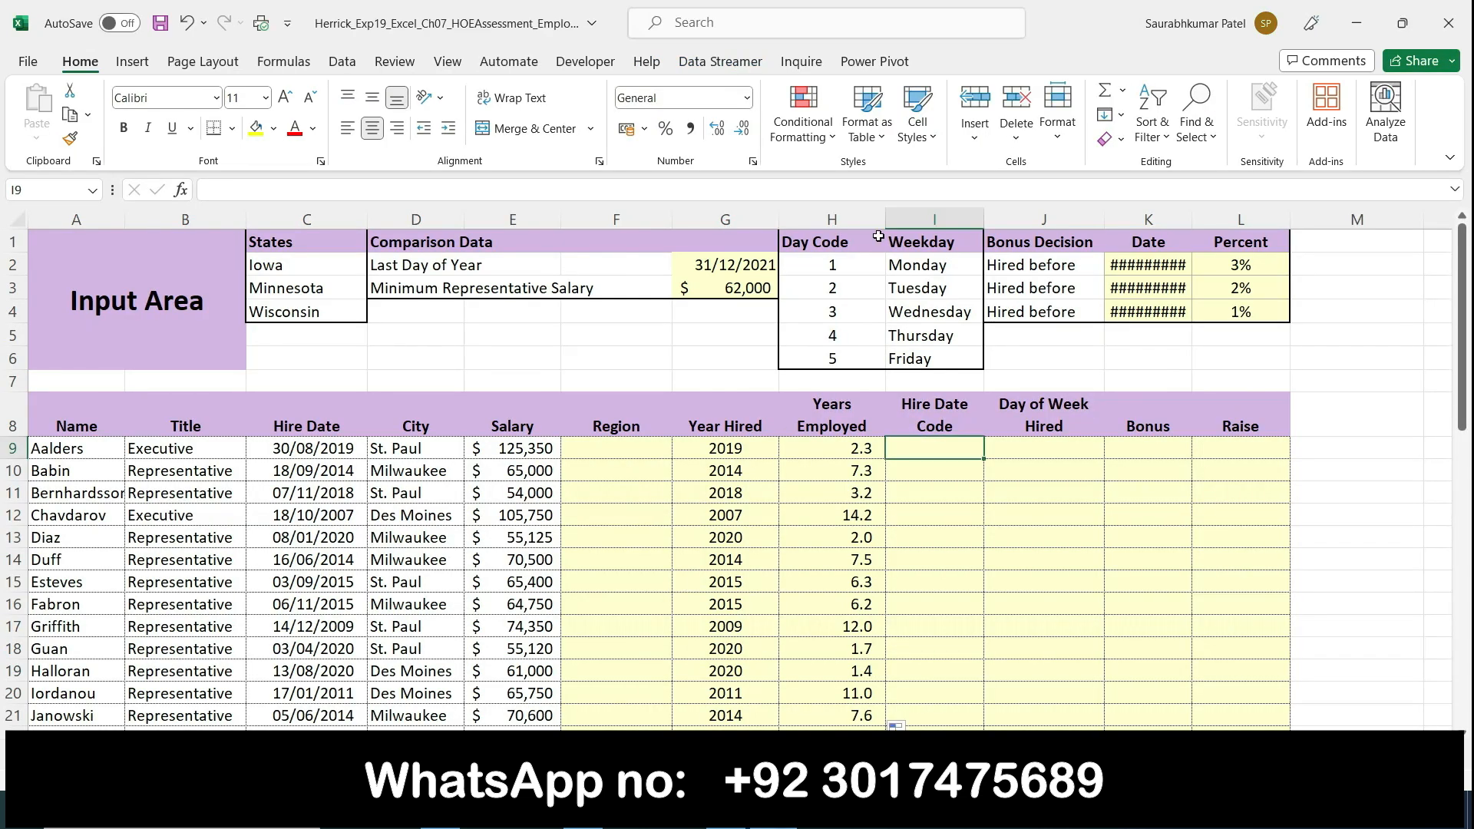
{"action": "type", "text": "=weekday"}
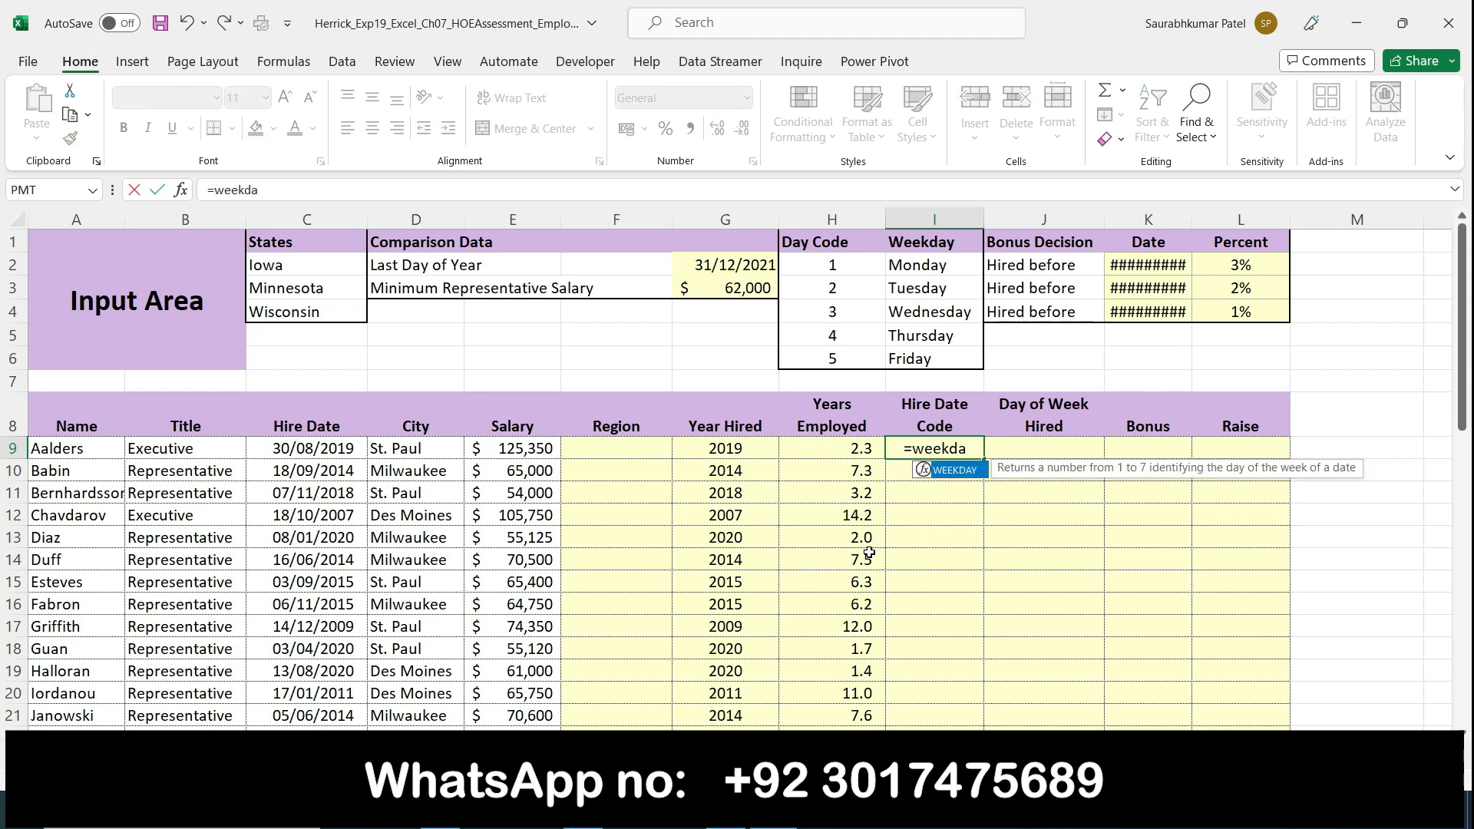
{"action": "double_click", "coordinate": [942, 475]}
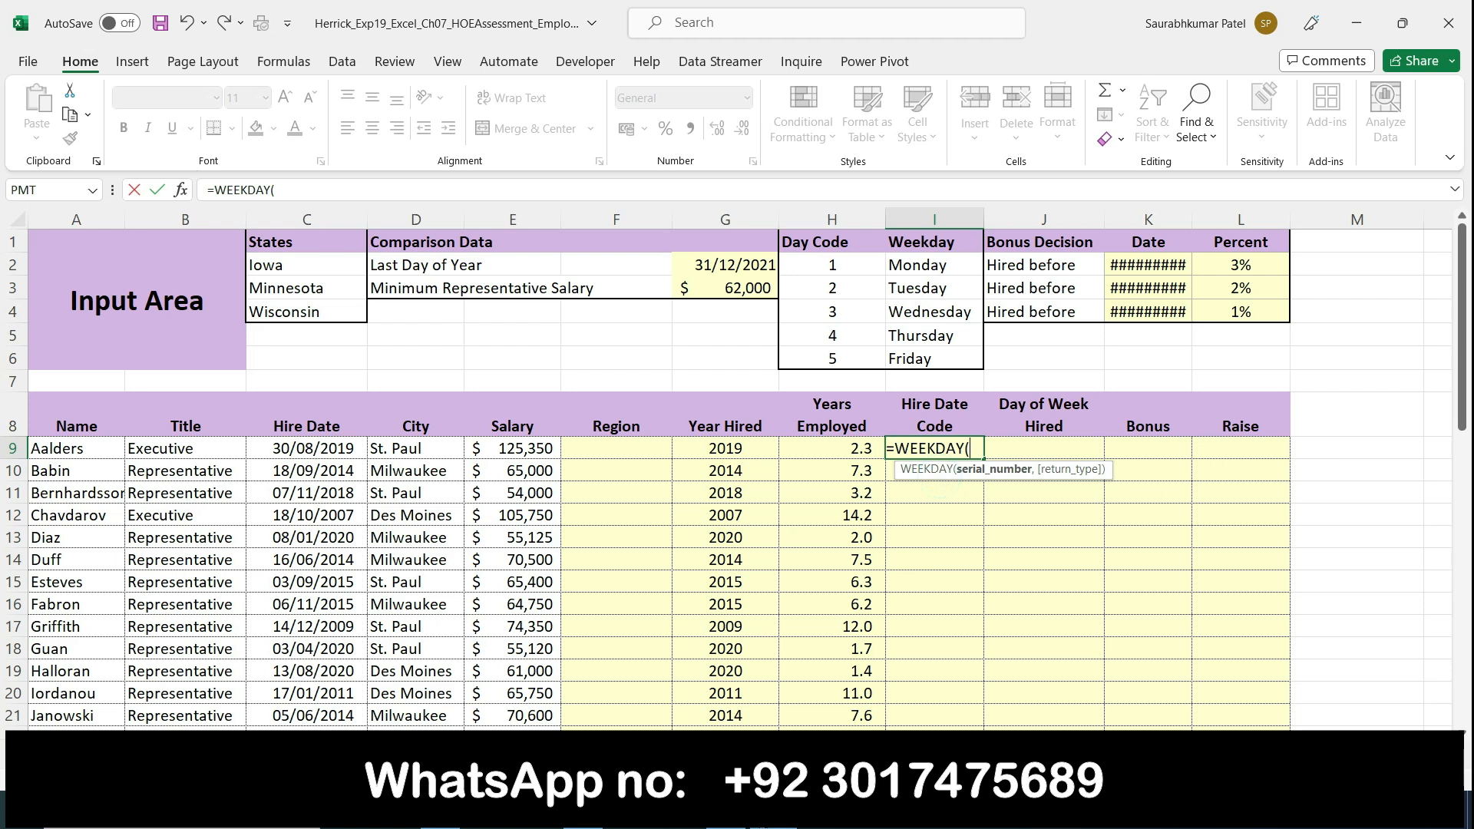
Step: Highlight "Use 2 as the return_type" in Word's step 4, and complete cell I9 in Excel as =WEEKDAY(C9,2)
{"action": "left_click", "coordinate": [725, 810]}
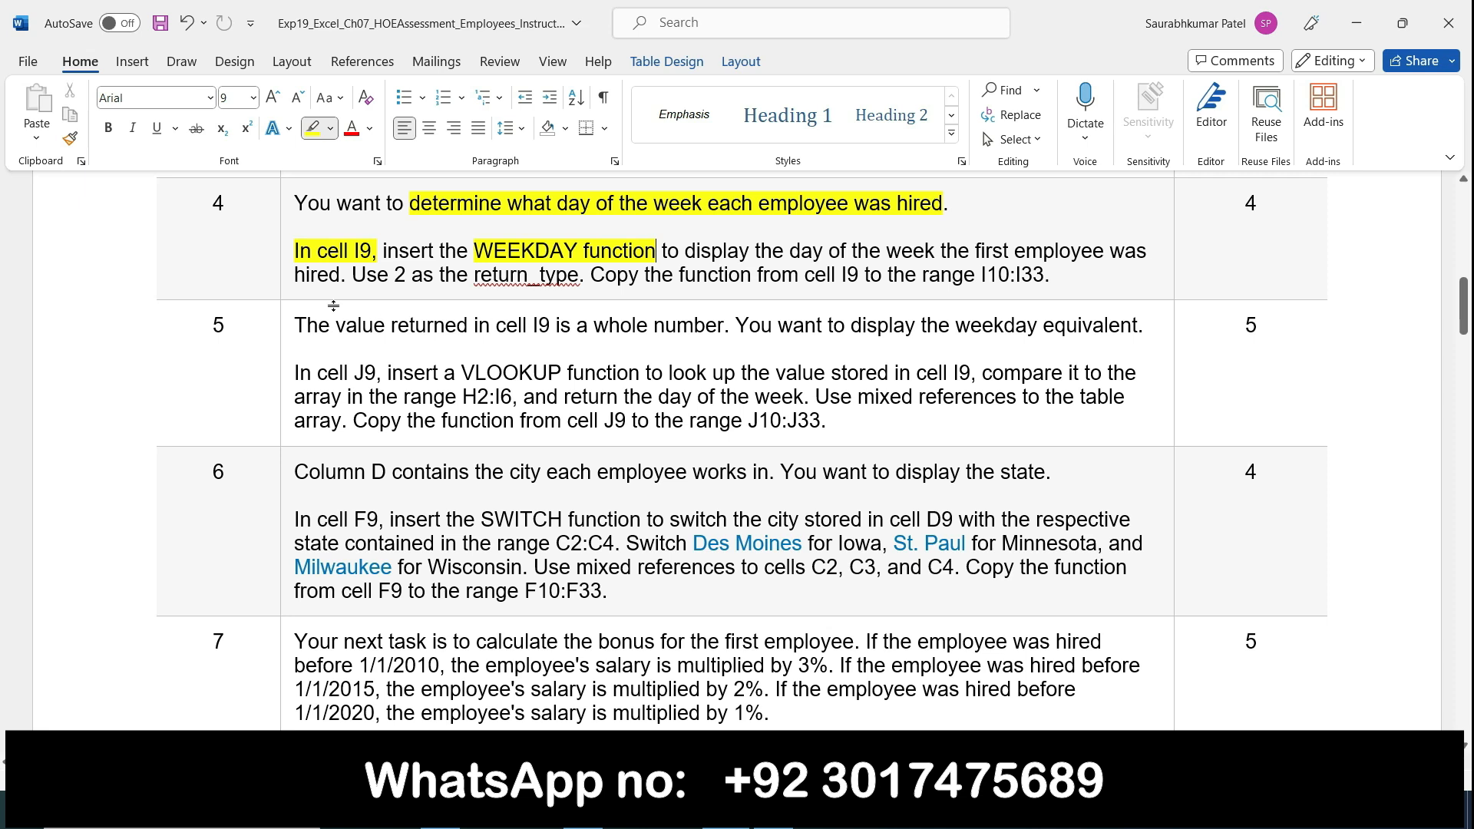
{"action": "mouse_move", "coordinate": [355, 276]}
{"action": "left_mouse_down"}
{"action": "mouse_move", "coordinate": [572, 278]}
{"action": "mouse_move", "coordinate": [516, 272]}
{"action": "mouse_move", "coordinate": [560, 282]}
{"action": "left_mouse_up"}
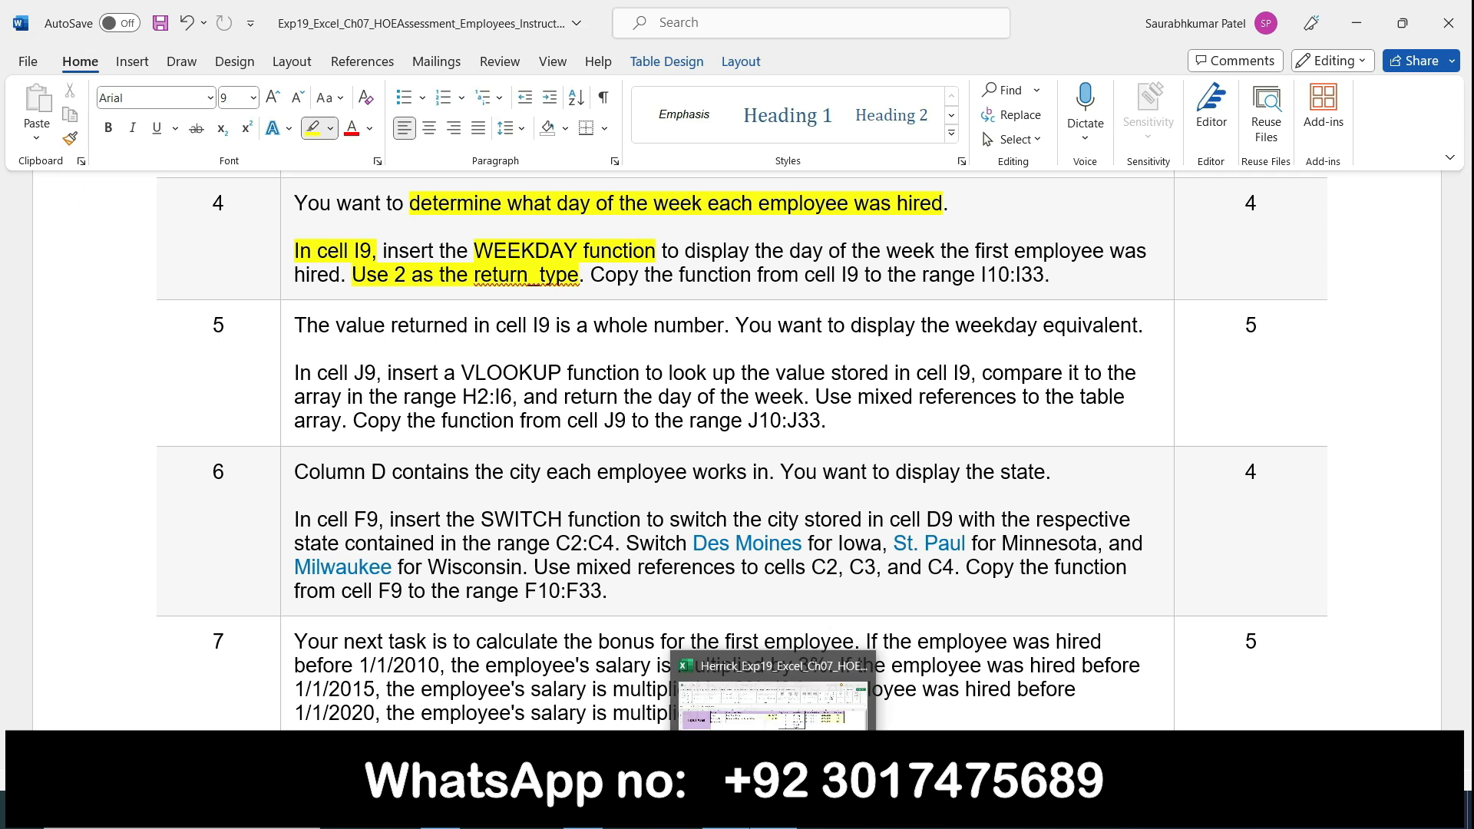
{"action": "left_click", "coordinate": [774, 810]}
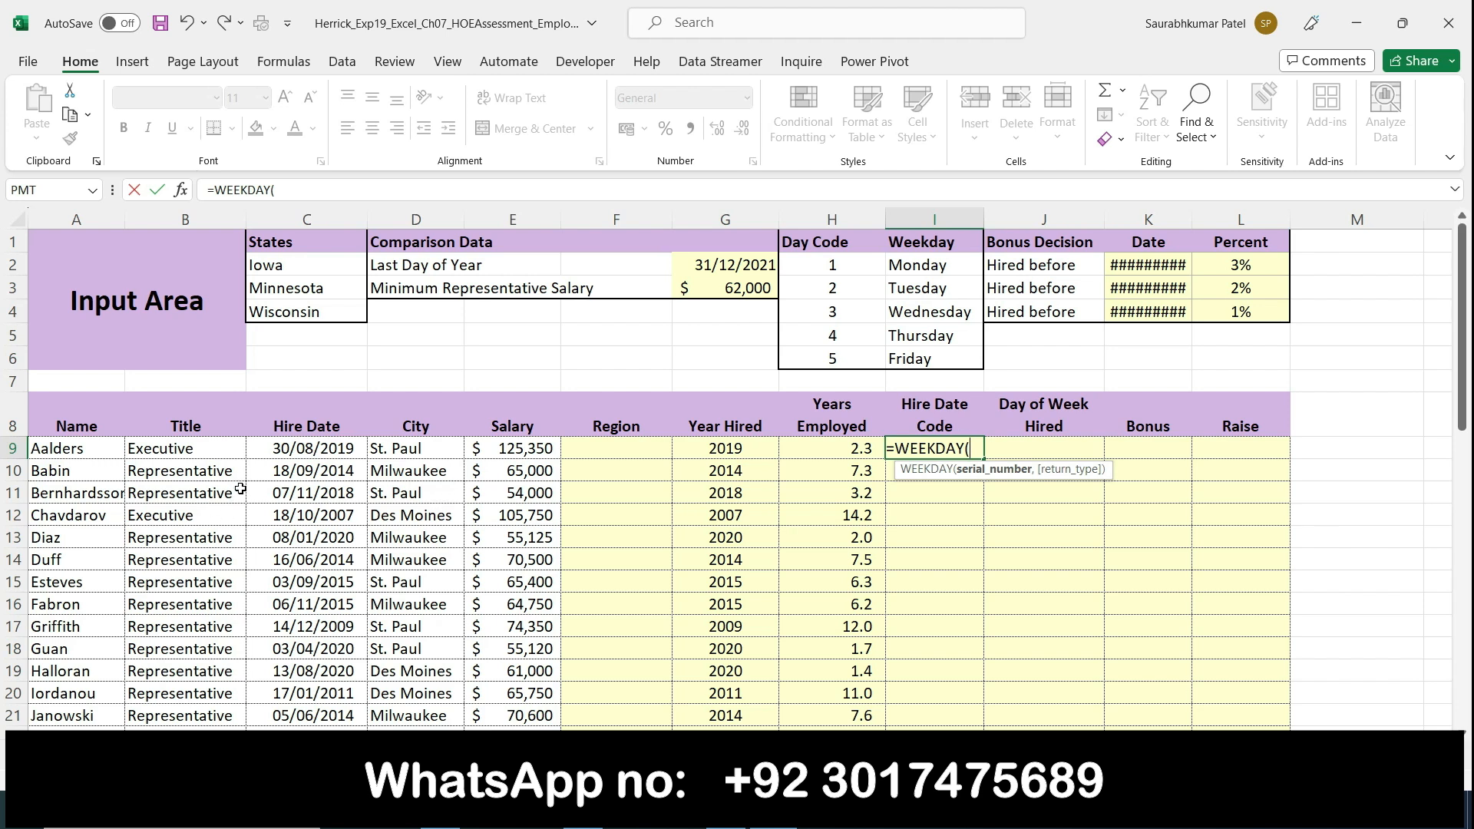
{"action": "left_click", "coordinate": [290, 452]}
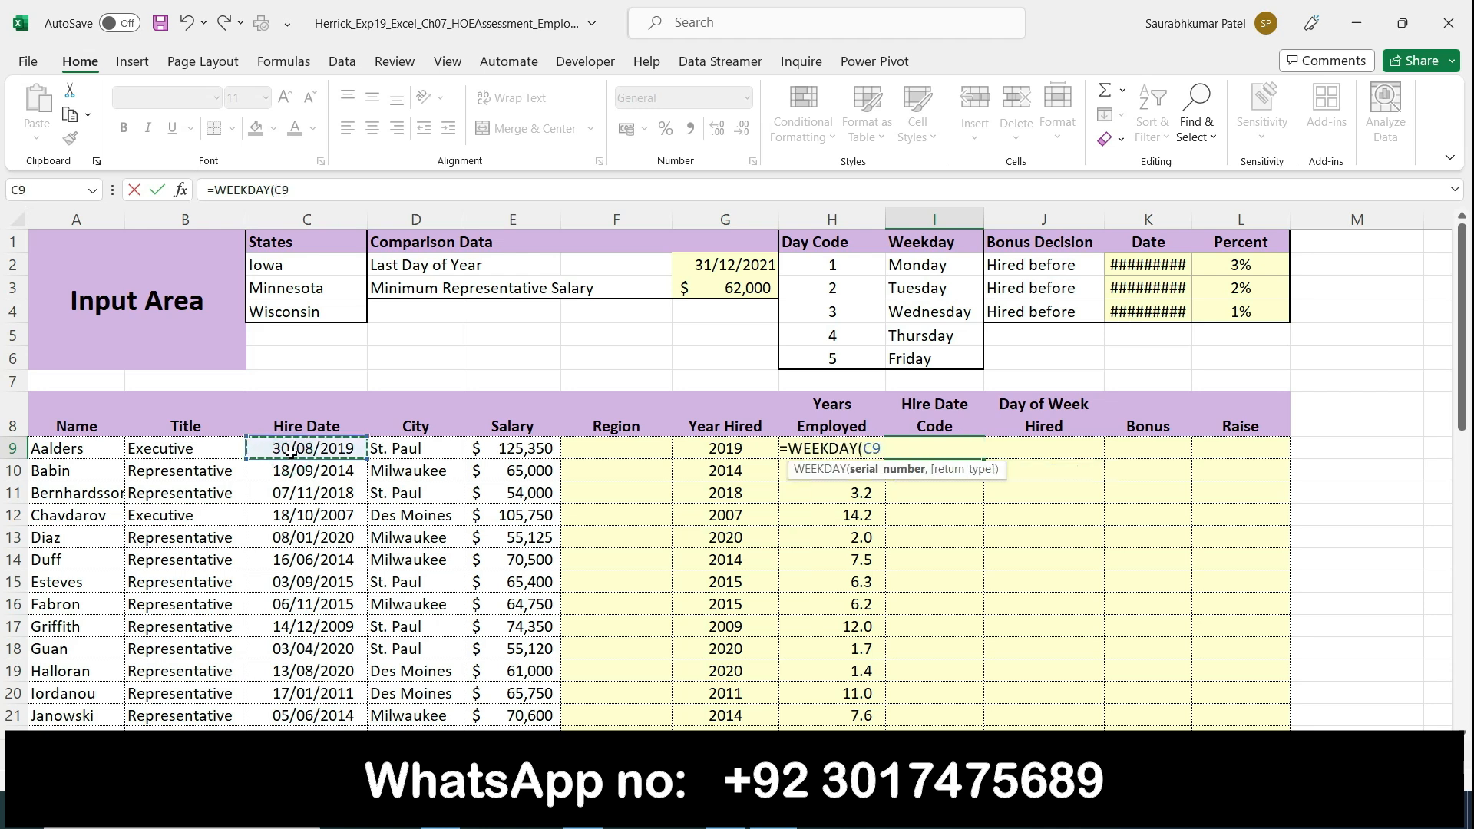
{"action": "type", "text": ",2"}
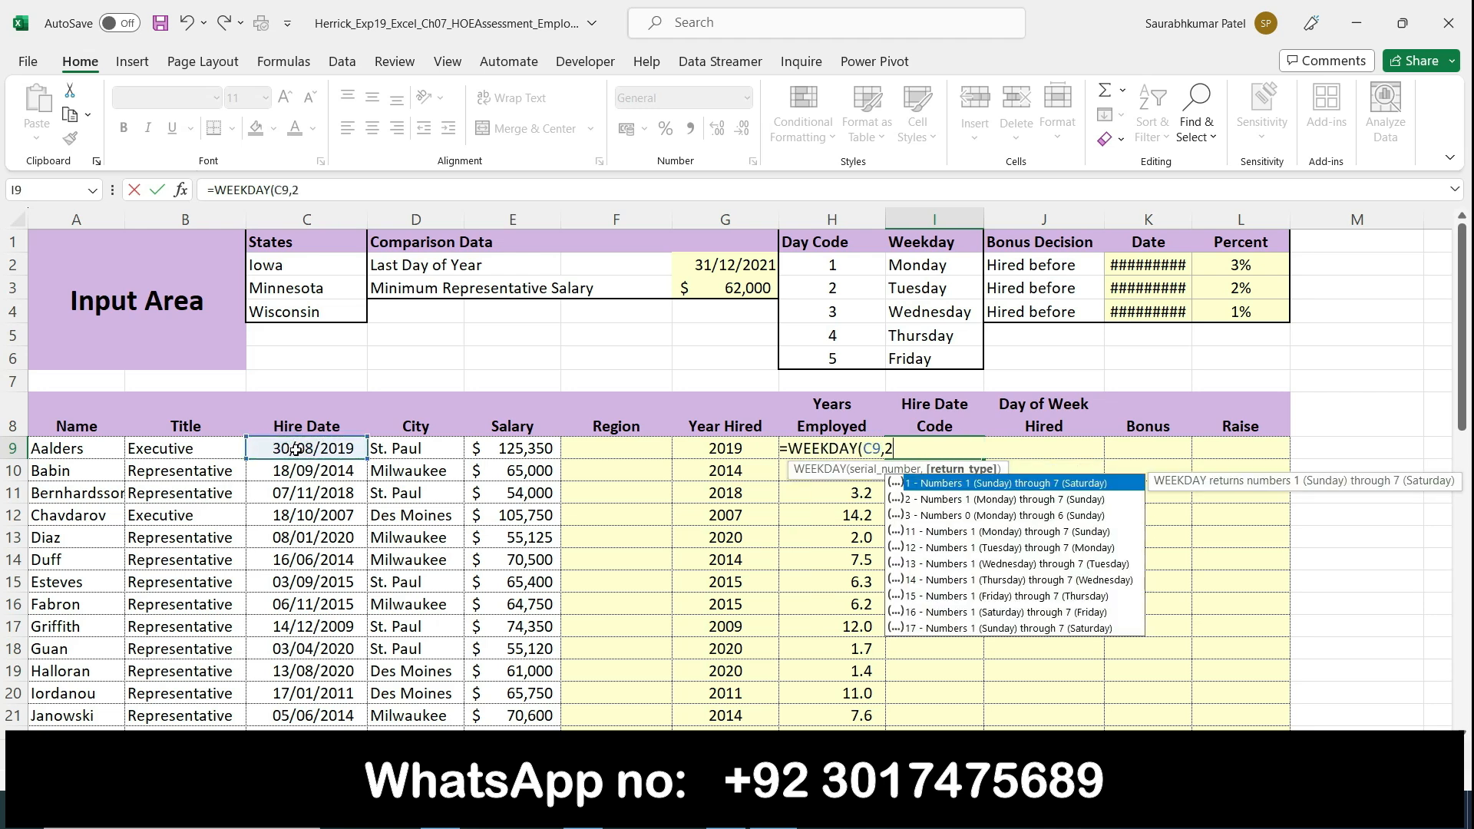
{"action": "key", "text": "Return"}
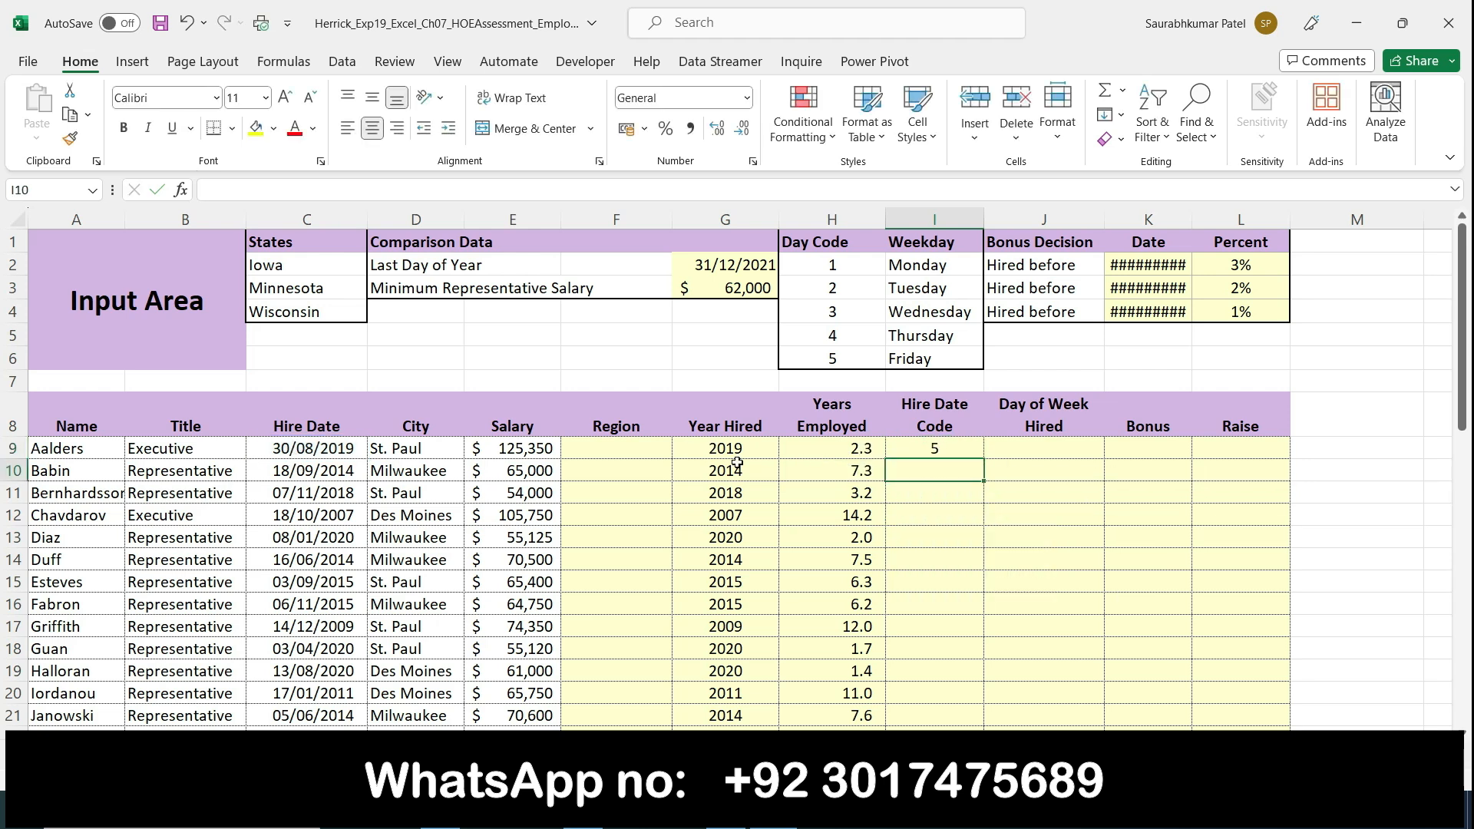
{"action": "left_click", "coordinate": [959, 449]}
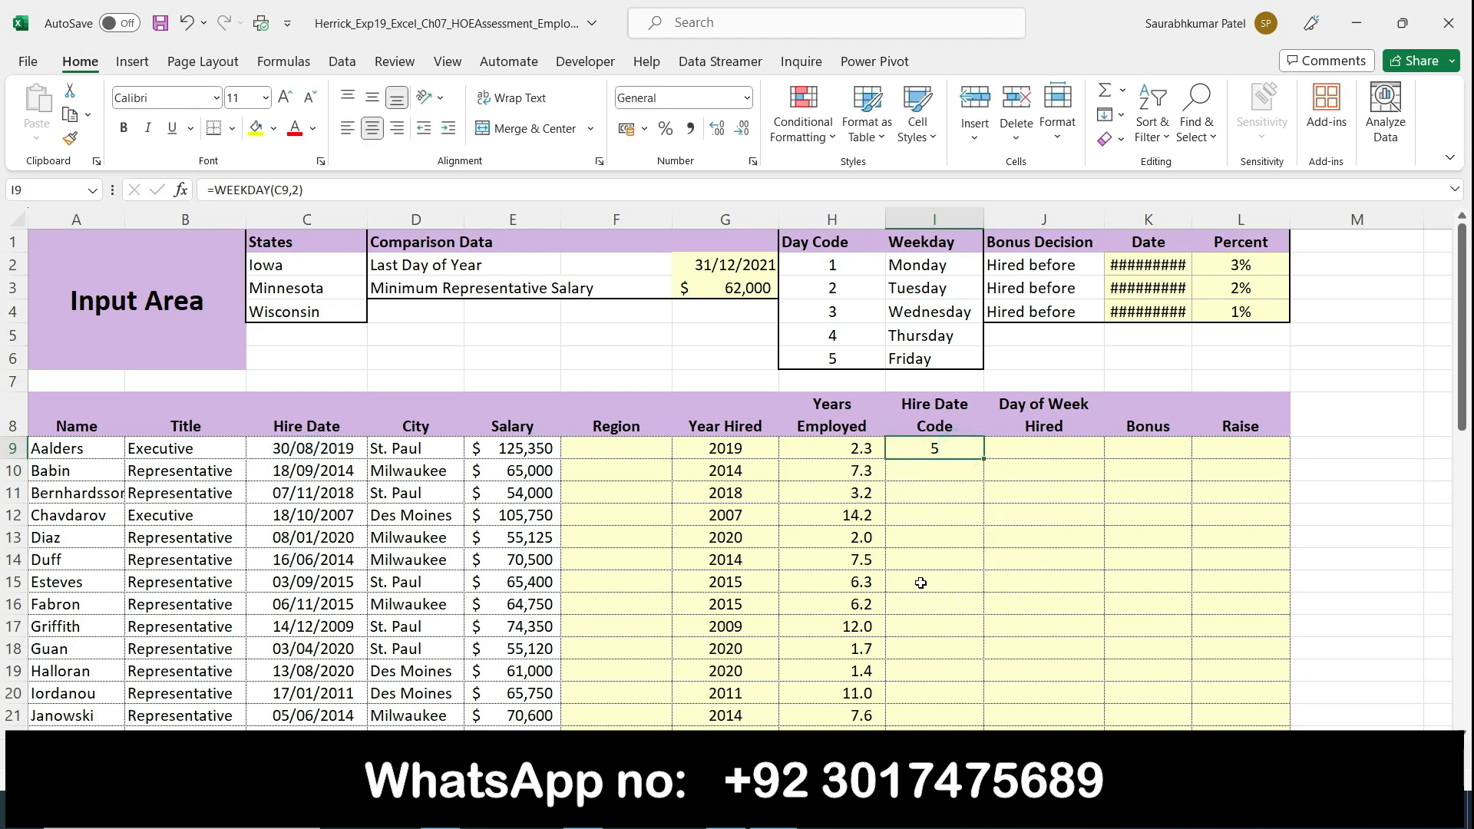
Step: Highlight step 4's "Copy the function from cell I9 to the range I10:I33." in Word, and copy I9's WEEKDAY formula down through I33 in Excel
{"action": "mouse_move", "coordinate": [726, 815]}
{"action": "key", "text": "alt+Tab"}
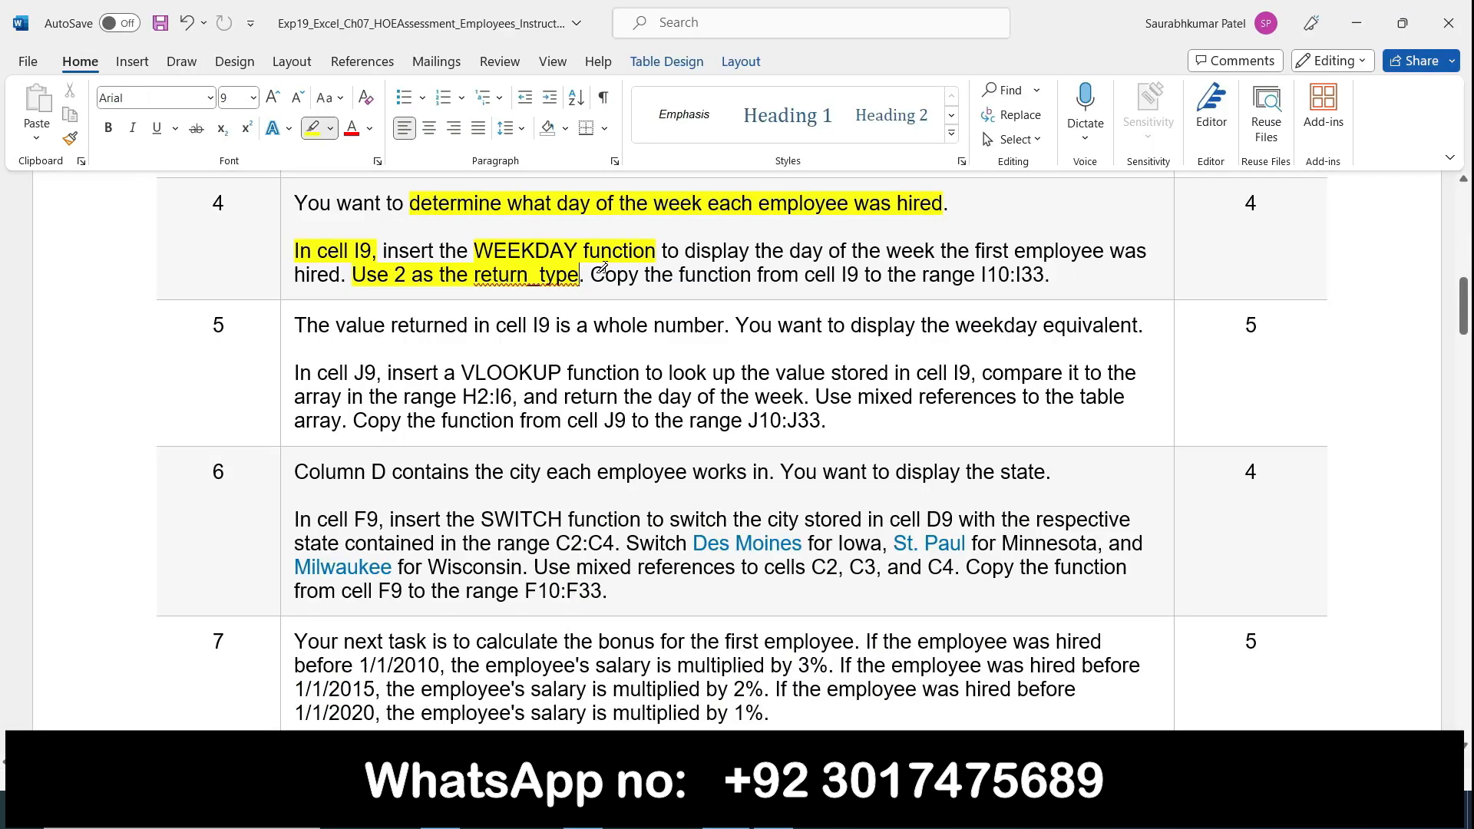
{"action": "mouse_move", "coordinate": [595, 276]}
{"action": "left_mouse_down"}
{"action": "mouse_move", "coordinate": [920, 278]}
{"action": "mouse_move", "coordinate": [1033, 257]}
{"action": "mouse_move", "coordinate": [1051, 276]}
{"action": "left_mouse_up"}
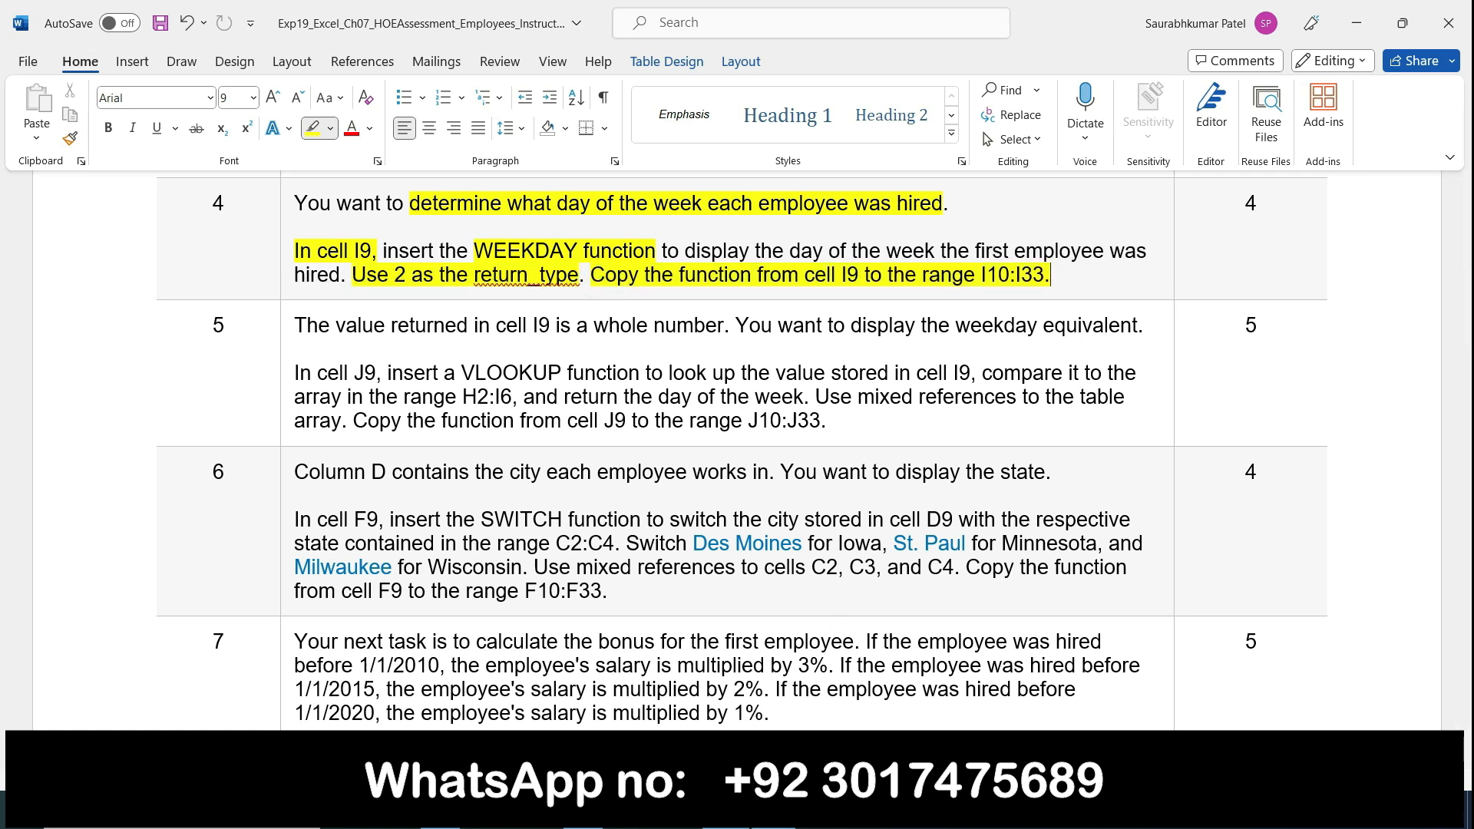
{"action": "key", "text": "alt+Tab"}
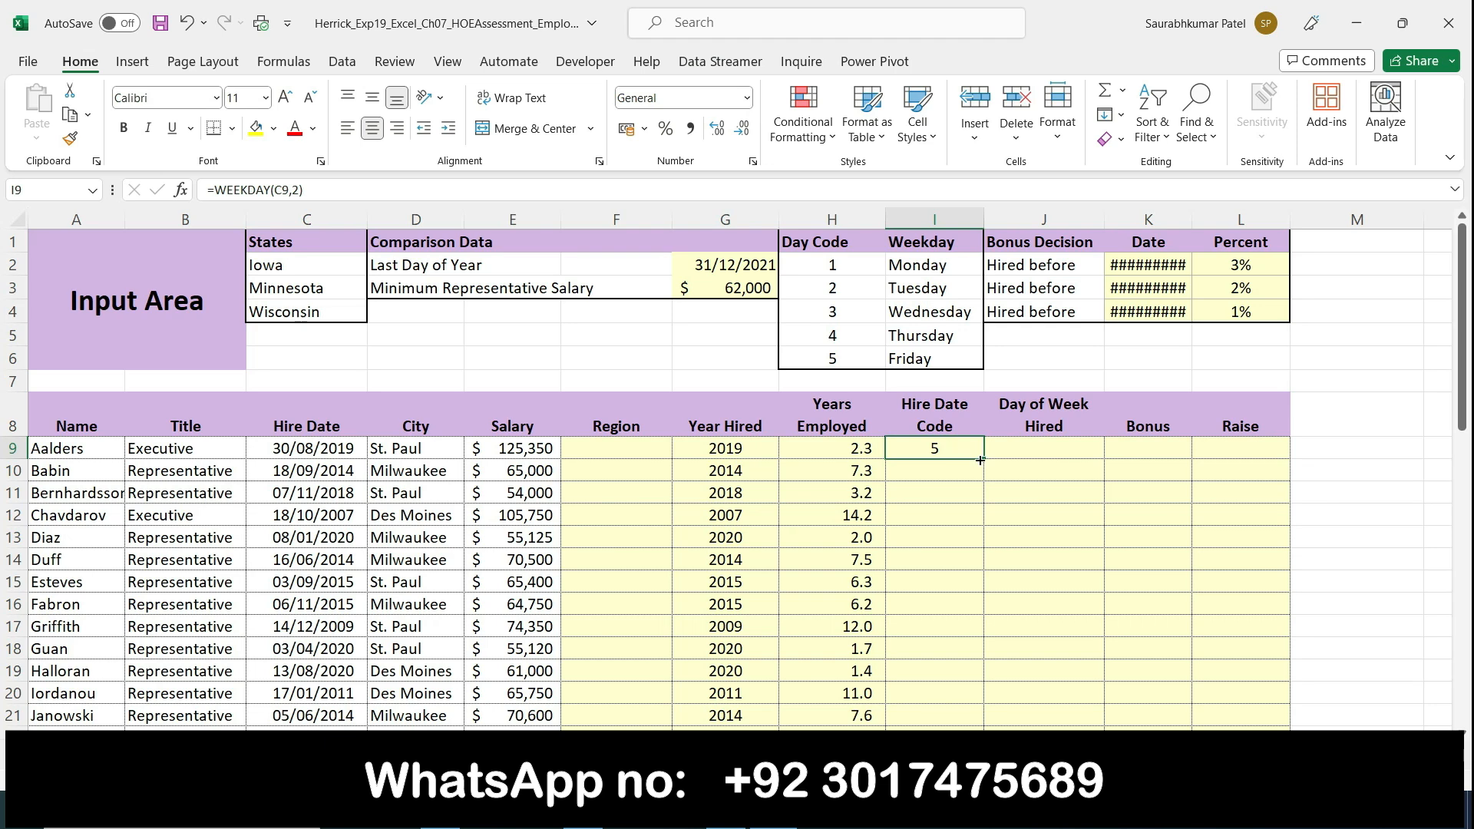
{"action": "left_click_drag", "start_coordinate": [982, 460], "coordinate": [1016, 671]}
{"action": "scroll", "coordinate": [1094, 662], "scroll_direction": "up", "scroll_amount": 5}
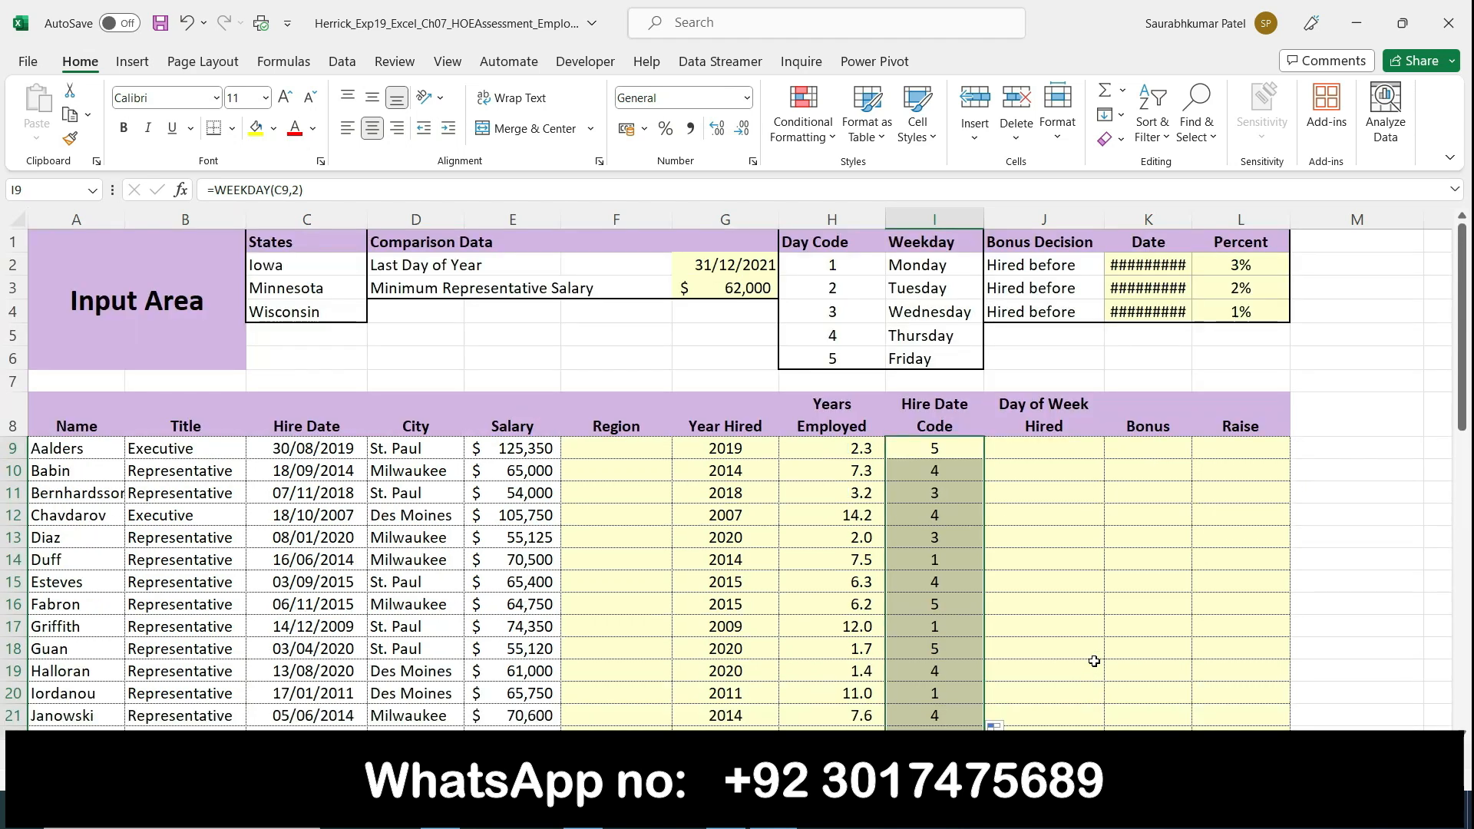
Step: Select cell J9 in Excel, and remove all highlighting from step 4's text in the Word instructions
{"action": "left_click", "coordinate": [1009, 446]}
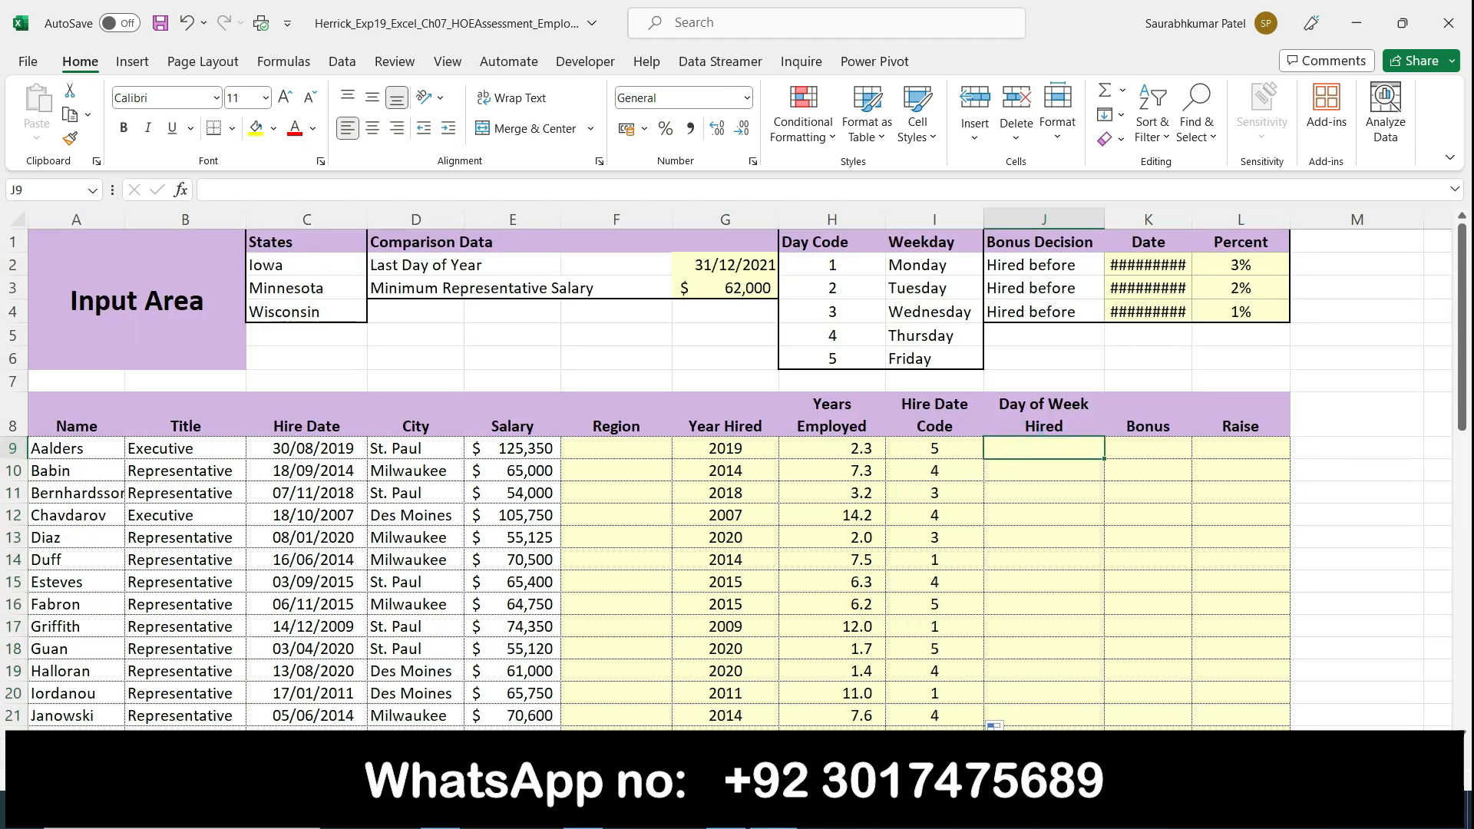
{"action": "key", "text": "alt+Tab"}
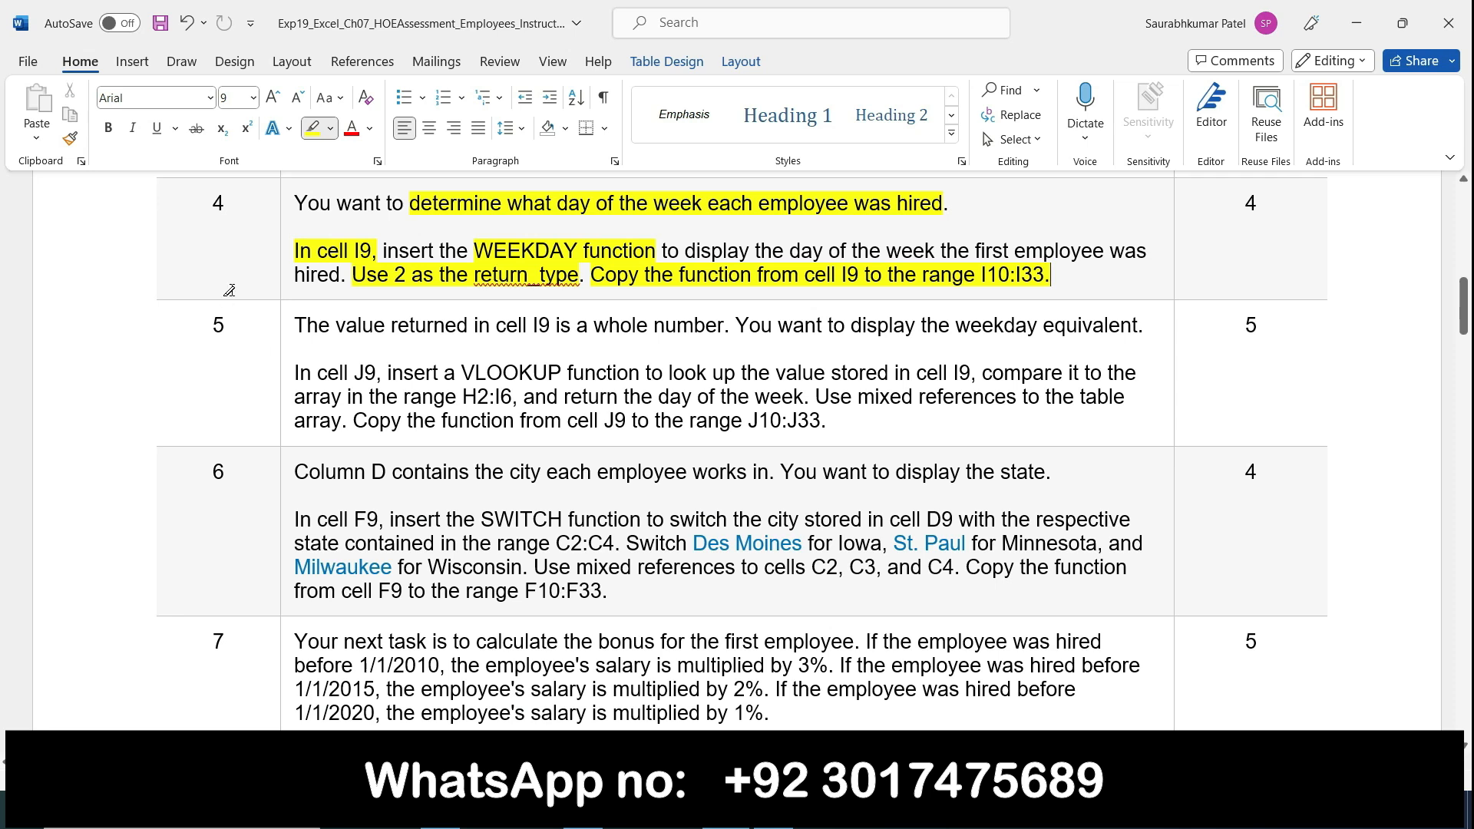
{"action": "left_click", "coordinate": [283, 208]}
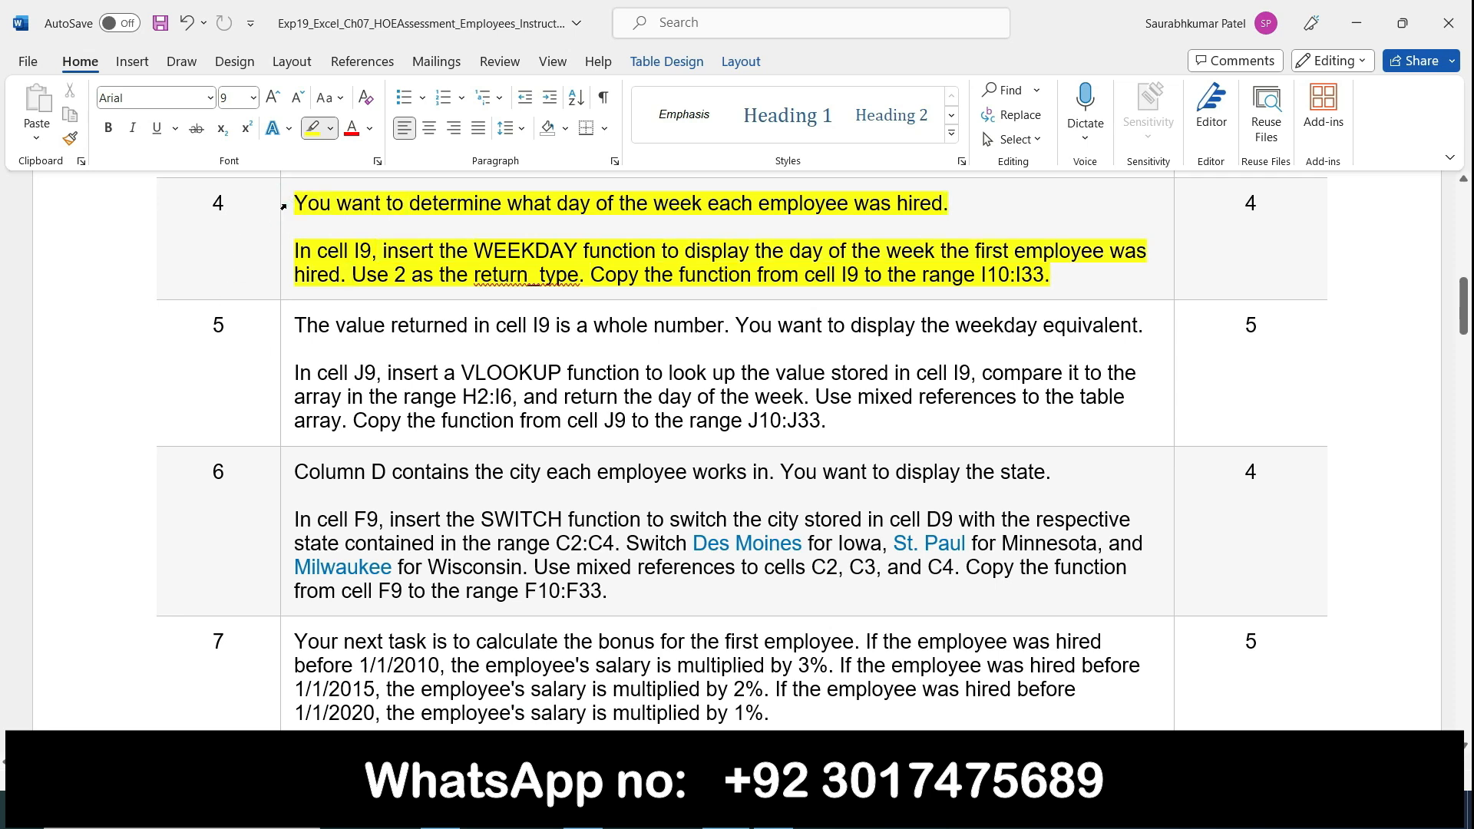
{"action": "left_click", "coordinate": [283, 208]}
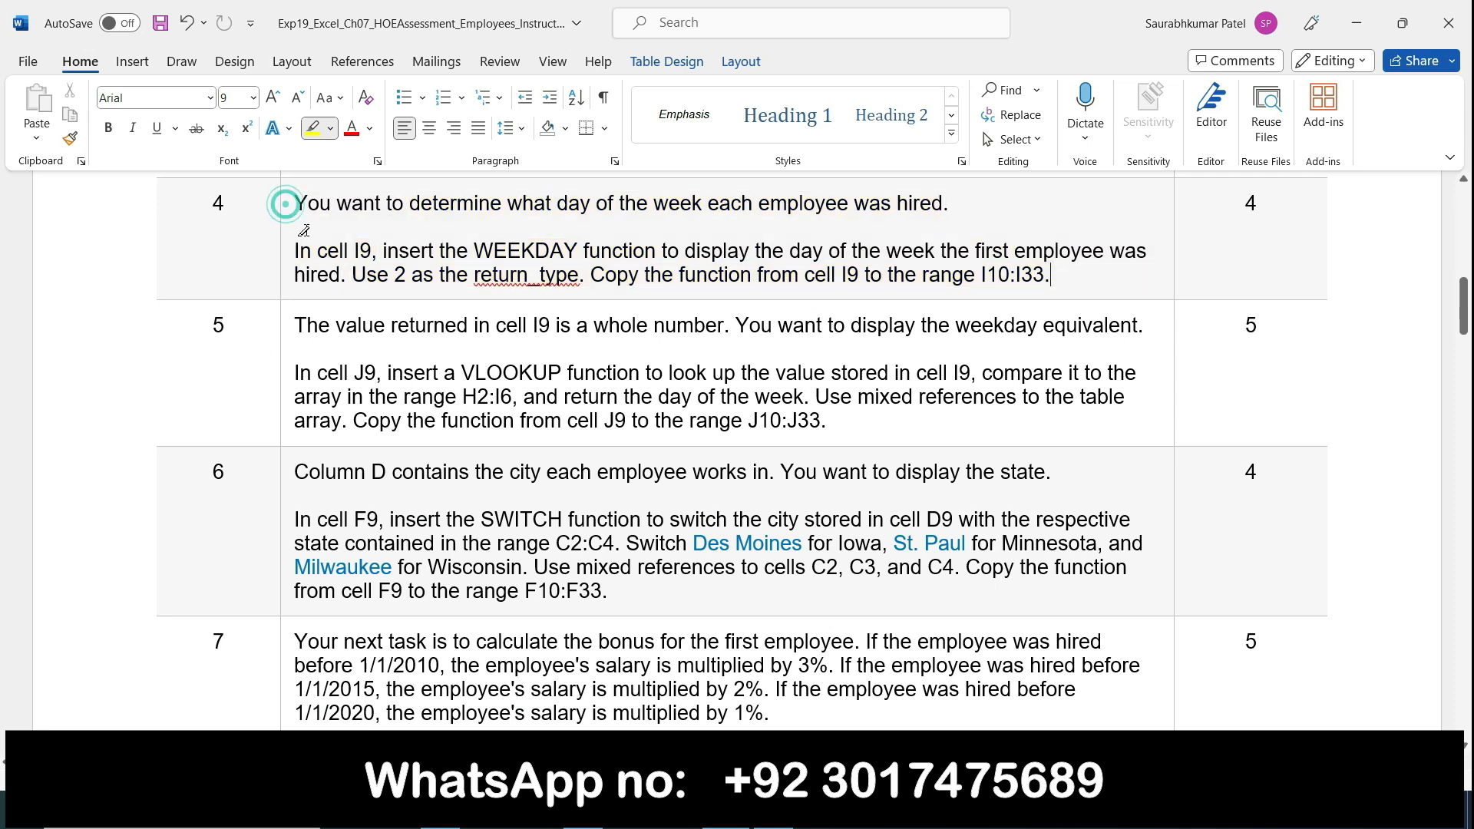
Step: Highlight "cell I9 is a whole number", "the weekday equivalent" and "cell J9, insert a VLOOKUP" in step 5
{"action": "left_click", "coordinate": [285, 327]}
{"action": "left_click", "coordinate": [285, 328]}
{"action": "left_click_drag", "start_coordinate": [498, 326], "coordinate": [725, 330]}
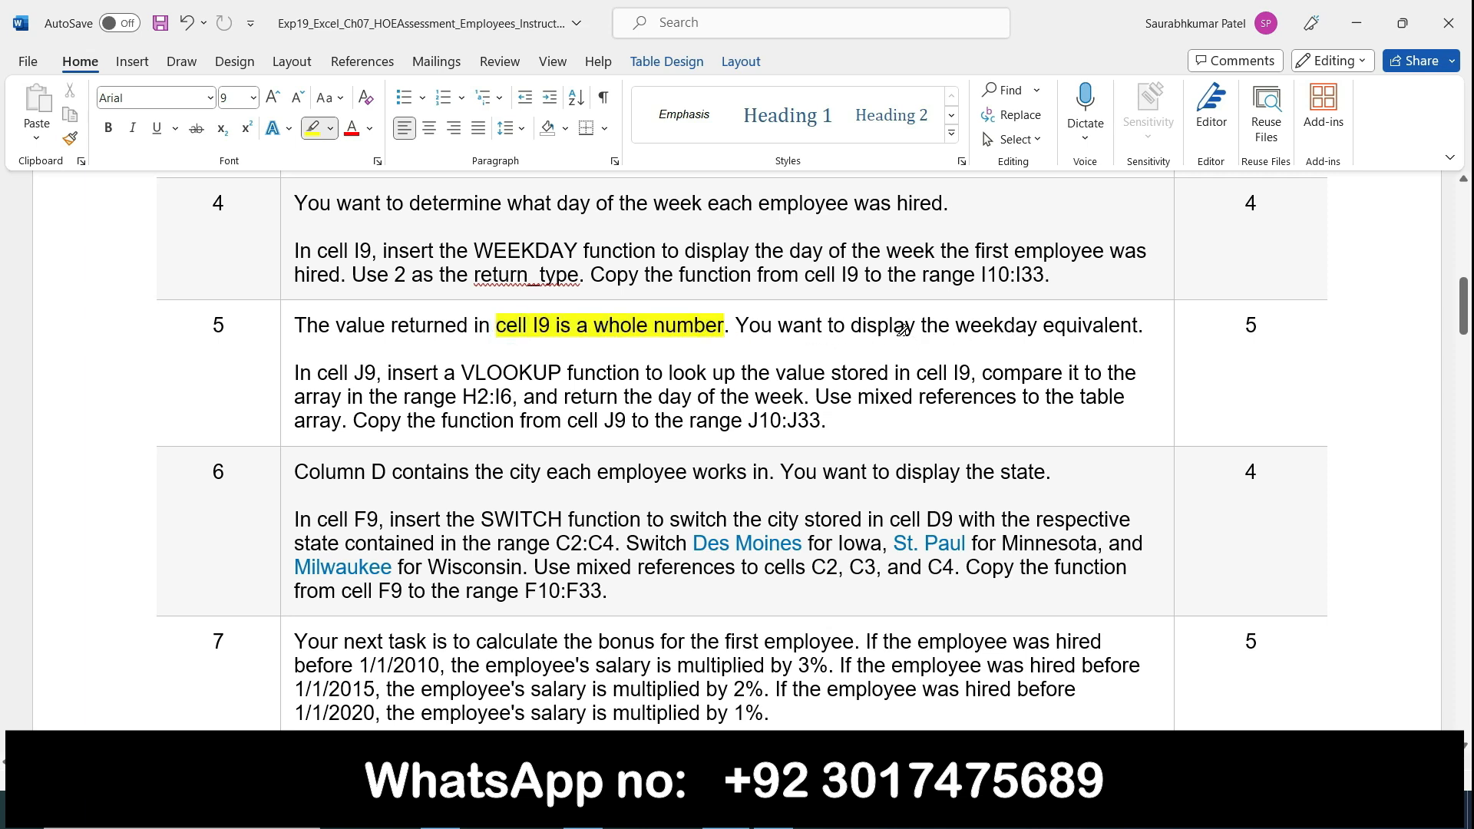
{"action": "left_click_drag", "start_coordinate": [923, 326], "coordinate": [1139, 327]}
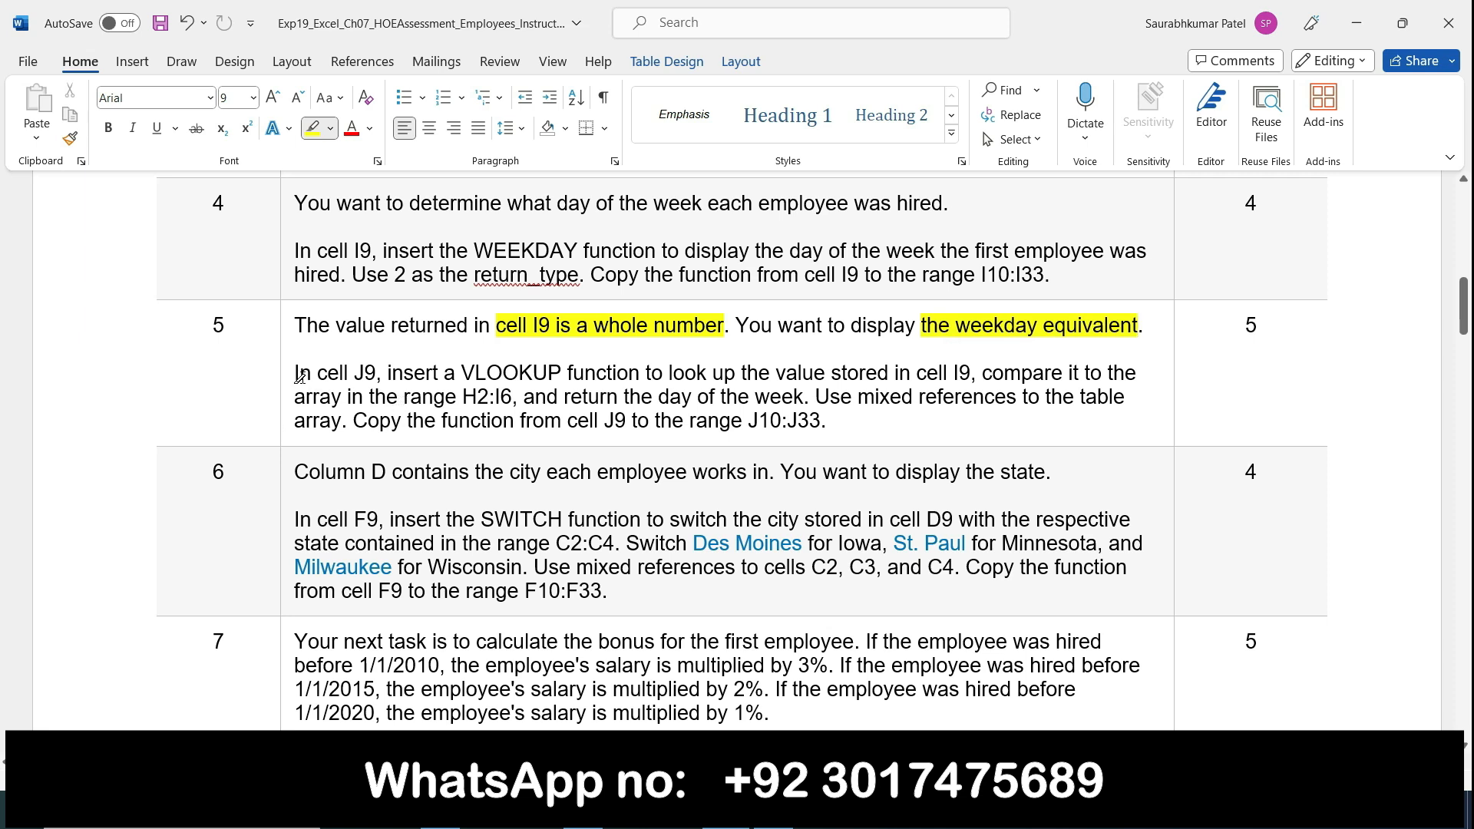
{"action": "mouse_move", "coordinate": [322, 370]}
{"action": "left_mouse_down"}
{"action": "mouse_move", "coordinate": [536, 357]}
{"action": "mouse_move", "coordinate": [561, 373]}
{"action": "left_mouse_up"}
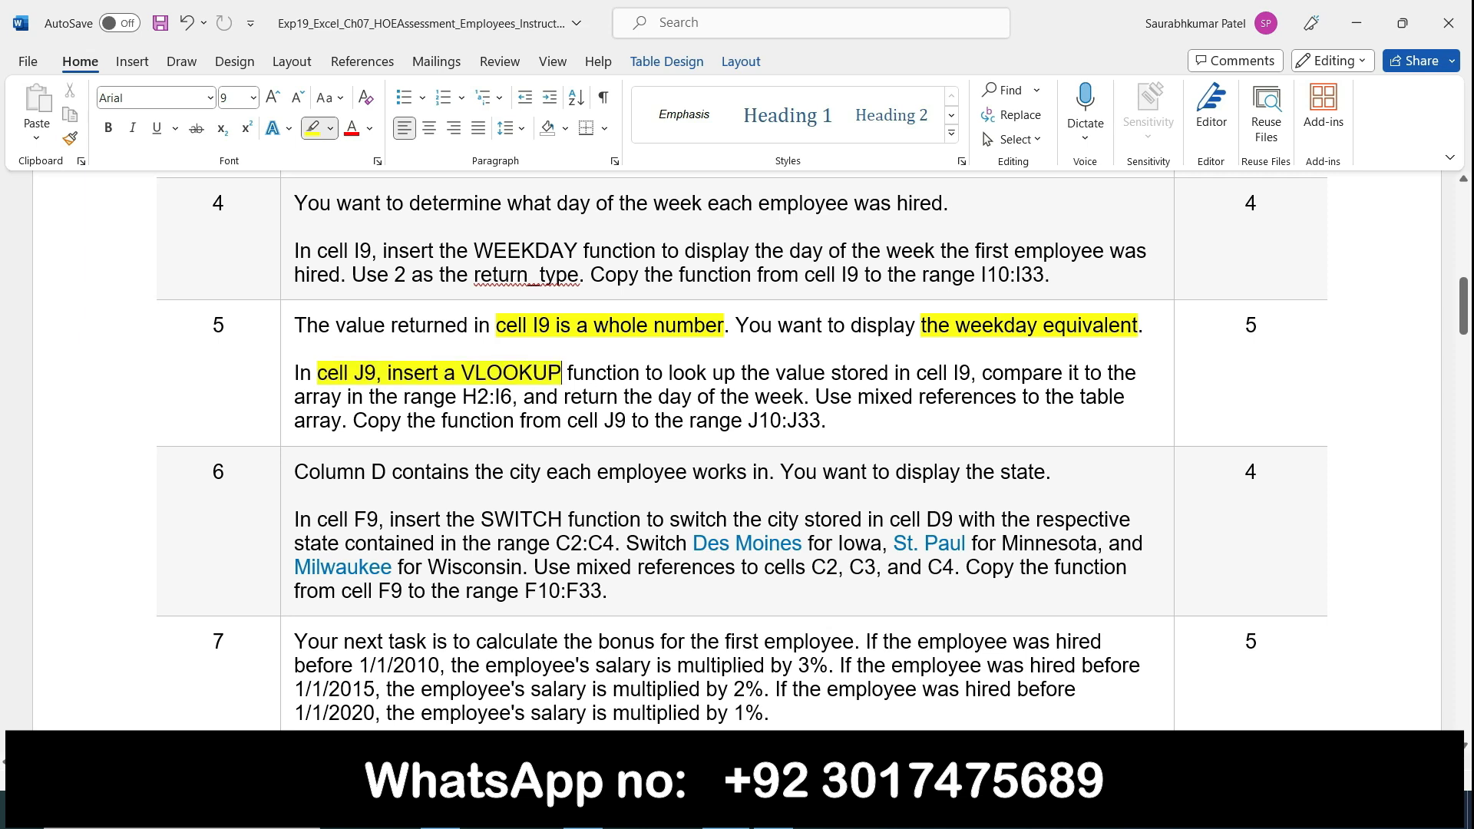
Step: Switch to the employee workbook in Excel and start a VLOOKUP function in cell J9
{"action": "left_click", "coordinate": [773, 812]}
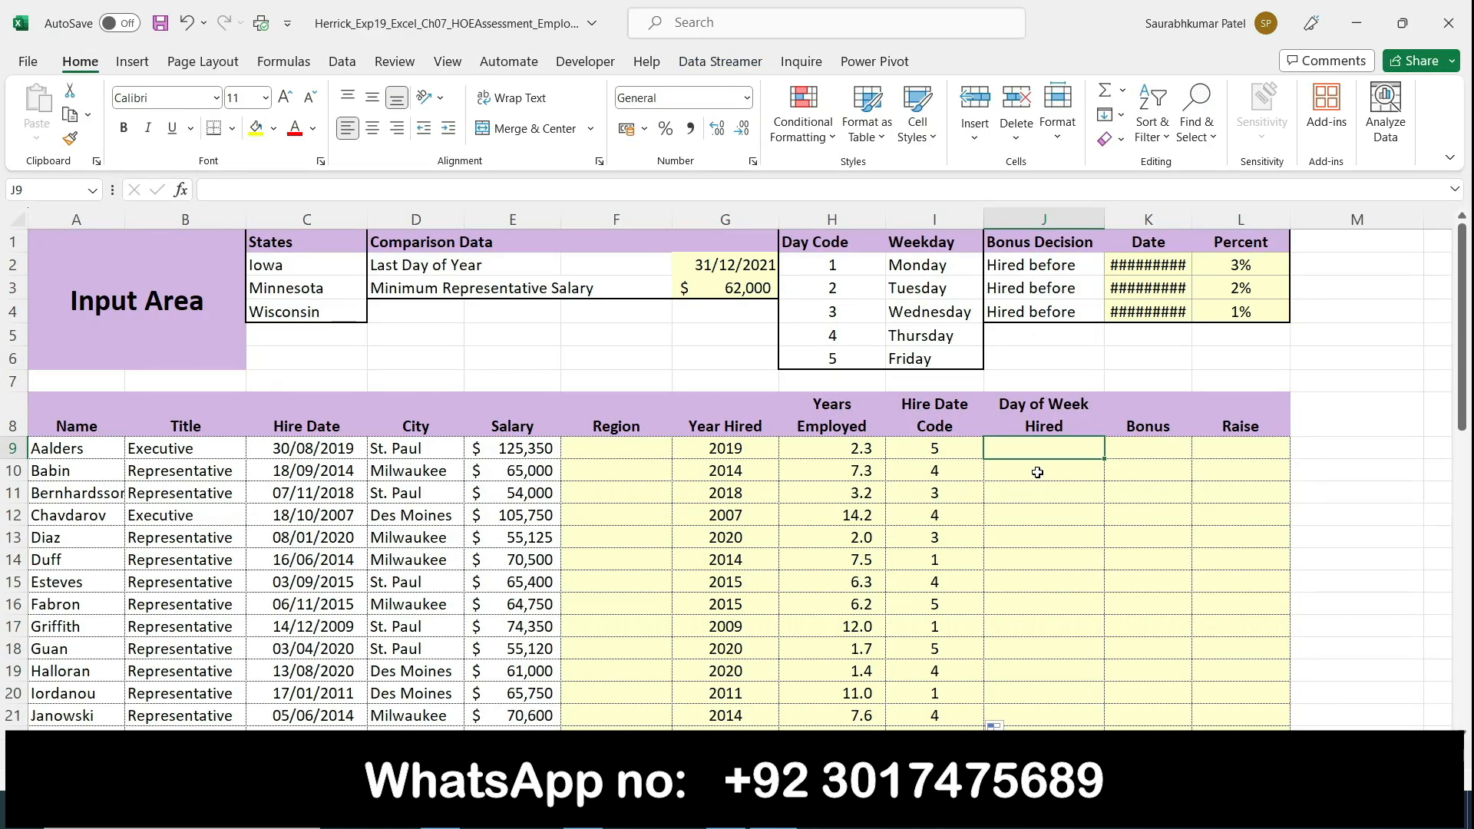
{"action": "type", "text": "=vlooku"}
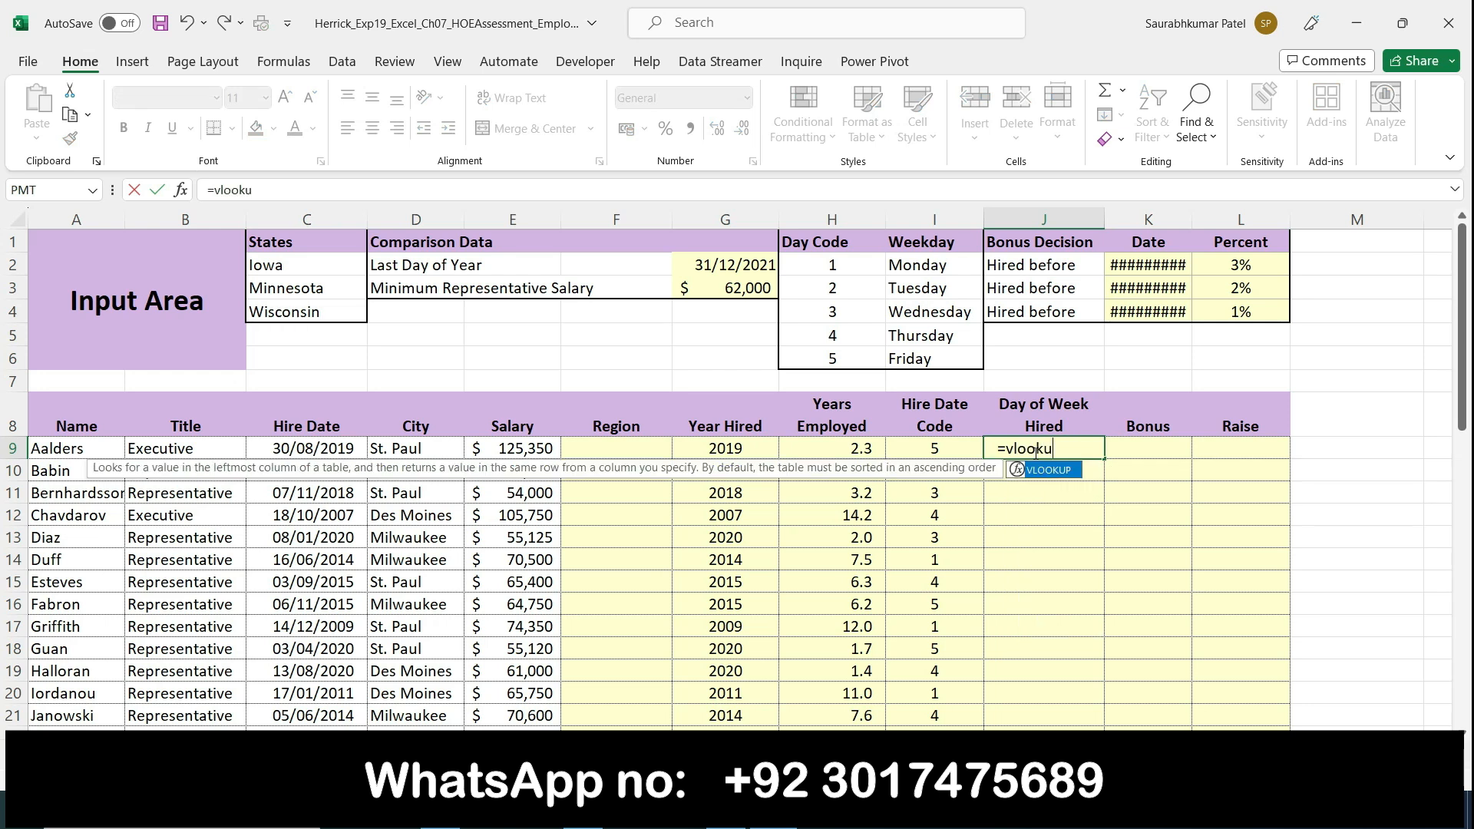
{"action": "type", "text": "p"}
{"action": "double_click", "coordinate": [1051, 472]}
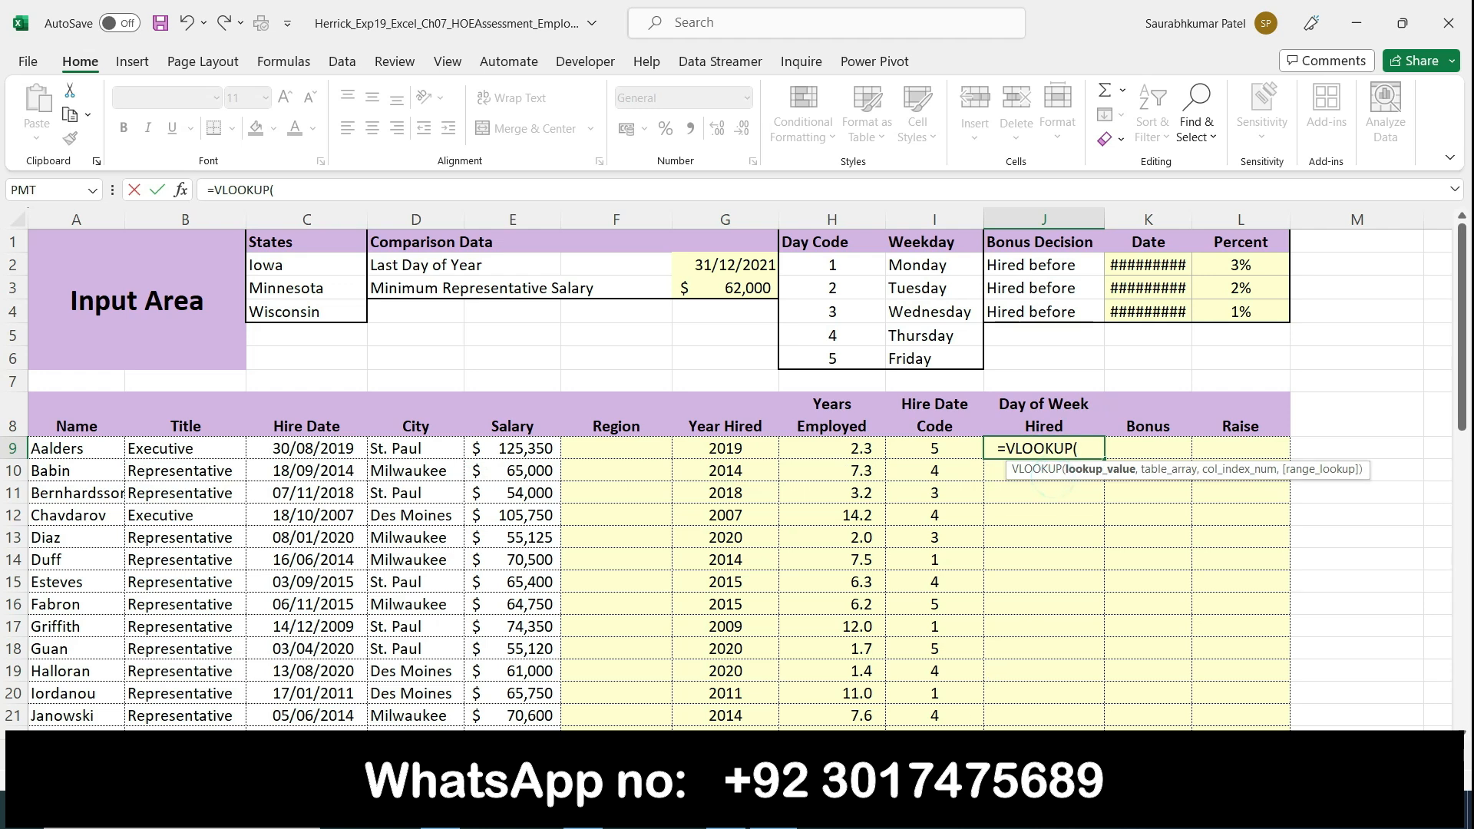
Step: Highlight "up the value stored in cell I9" in Word's step 5, and enter I9 as the VLOOKUP lookup value in Excel
{"action": "key", "text": "alt+Tab"}
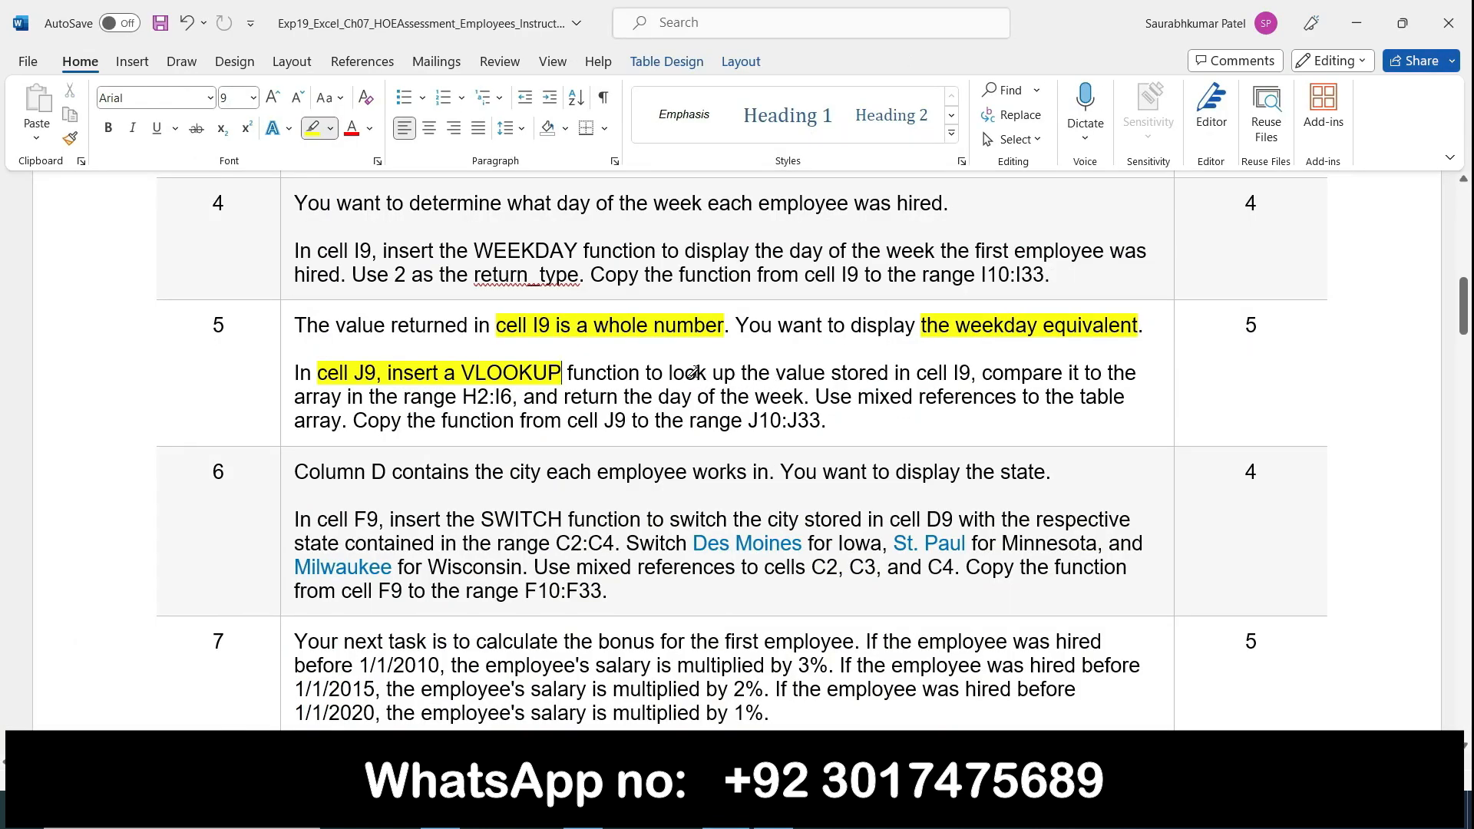
{"action": "mouse_move", "coordinate": [730, 374]}
{"action": "left_mouse_down"}
{"action": "mouse_move", "coordinate": [294, 374]}
{"action": "mouse_move", "coordinate": [971, 372]}
{"action": "left_mouse_up"}
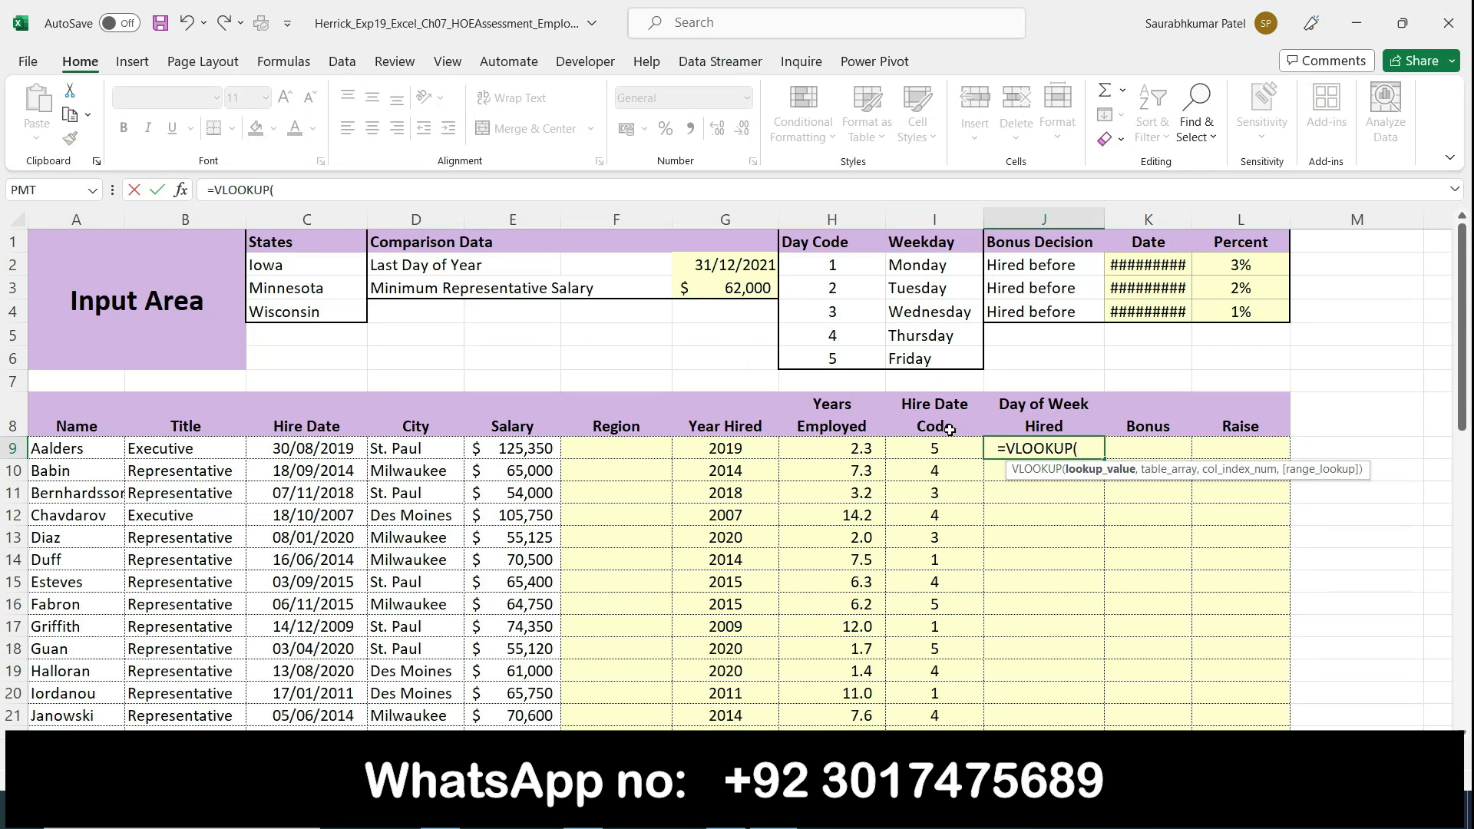
{"action": "left_click", "coordinate": [935, 449]}
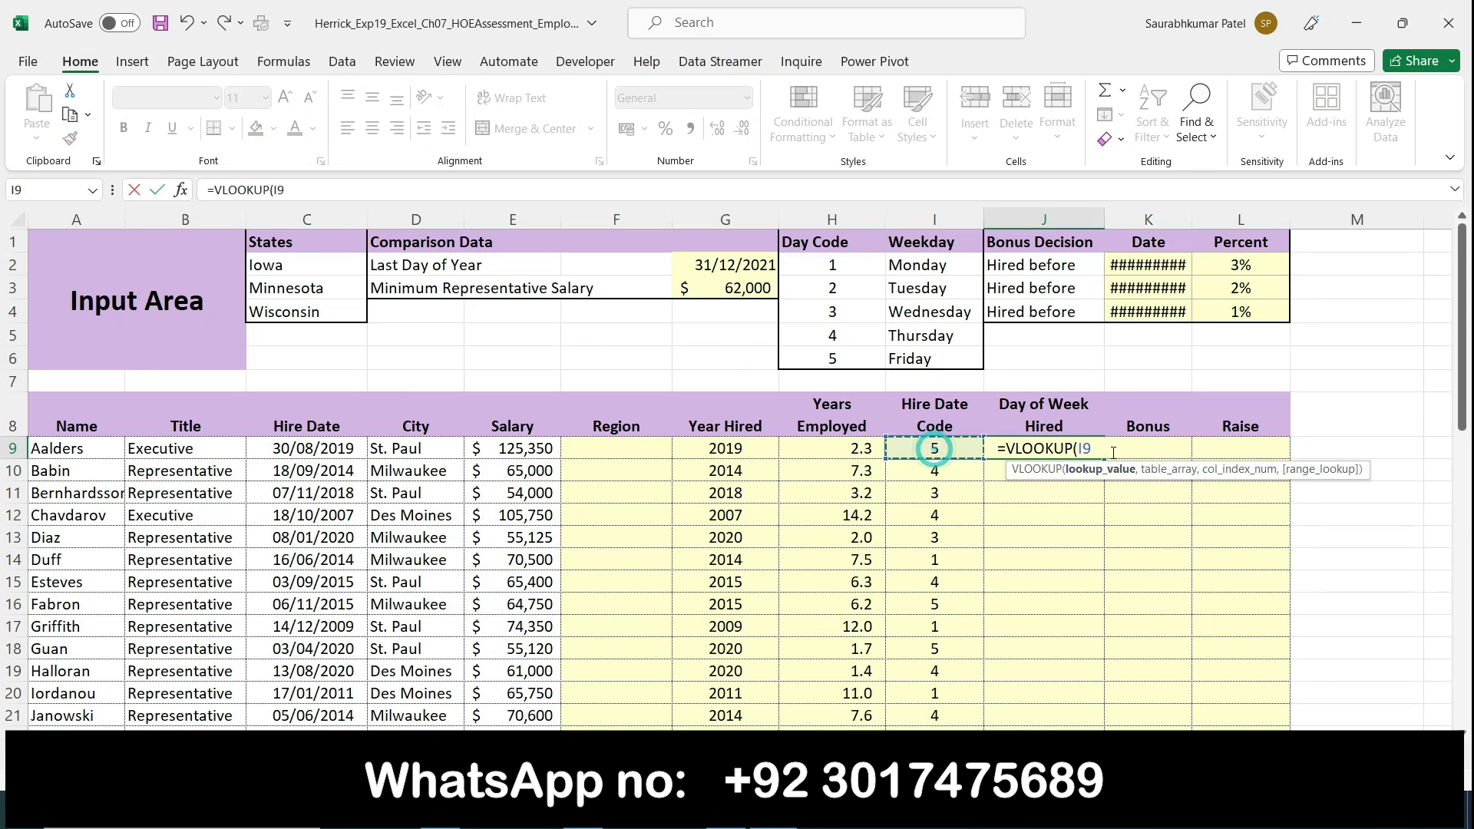
{"action": "type", "text": ","}
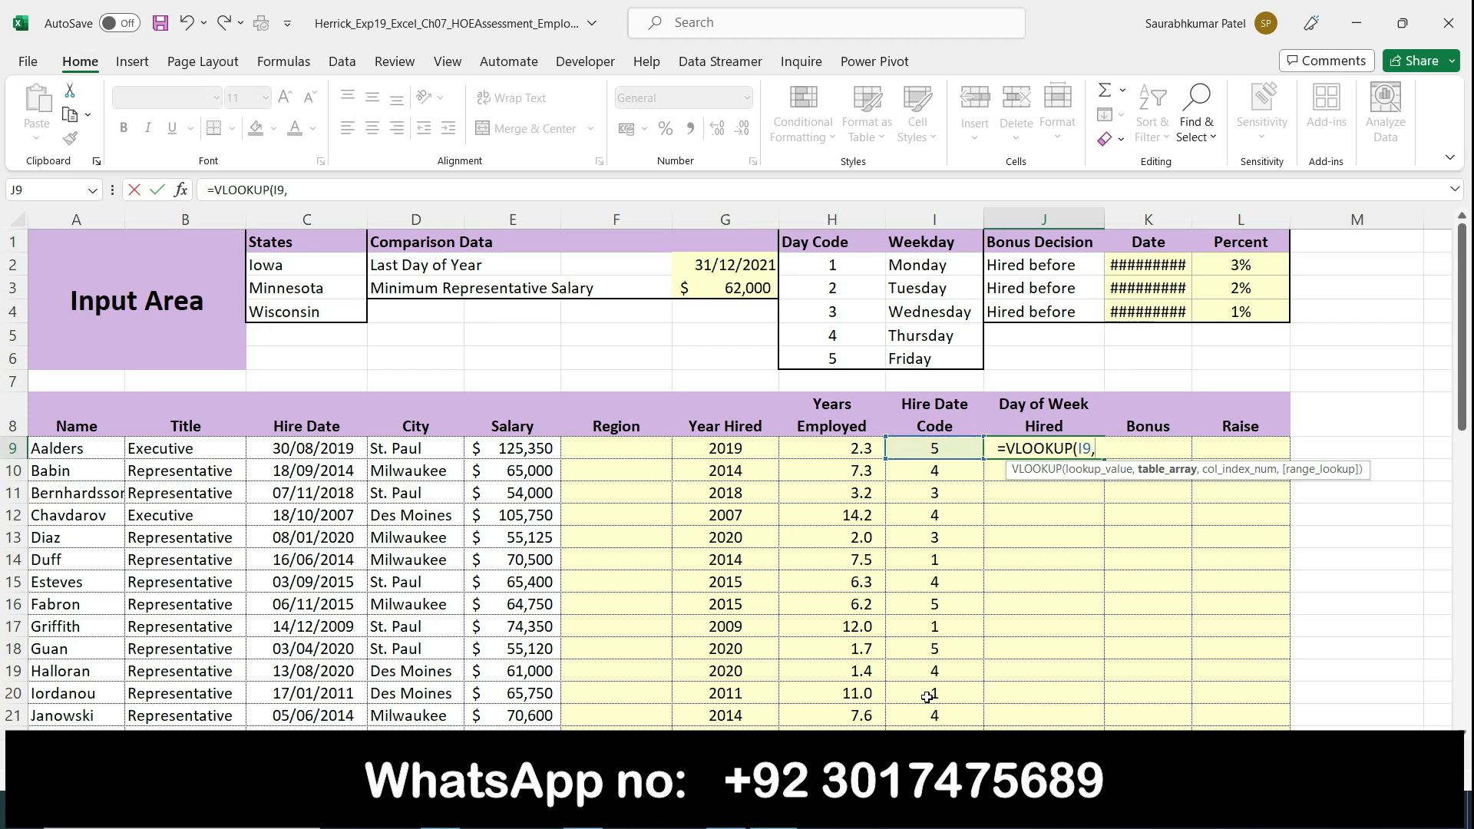
Step: Check step 5 in Word, and set the VLOOKUP table array in Excel to the absolute range $H$2:$I$6
{"action": "key", "text": "alt+Tab"}
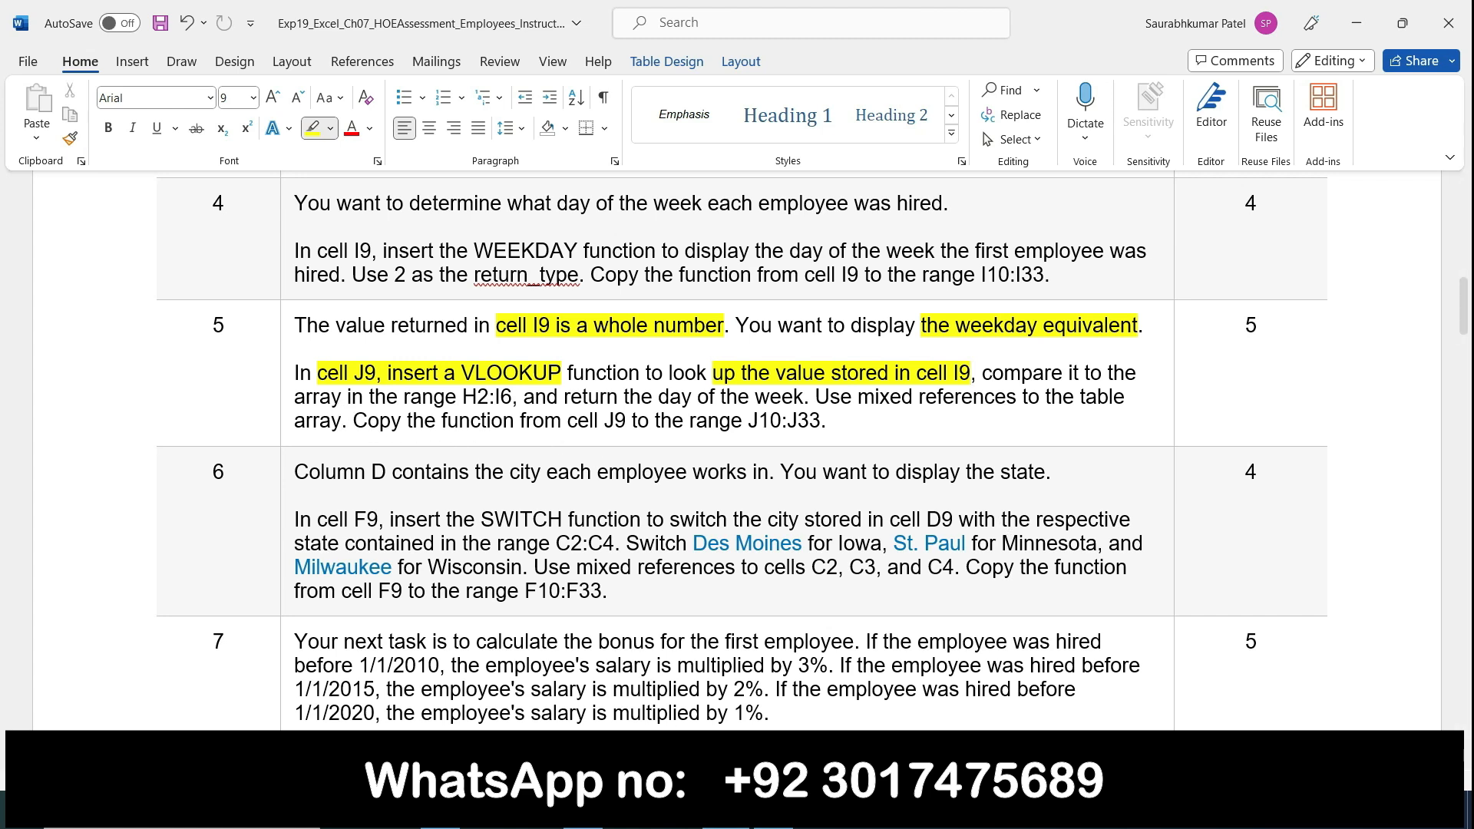
{"action": "key", "text": "alt+Tab"}
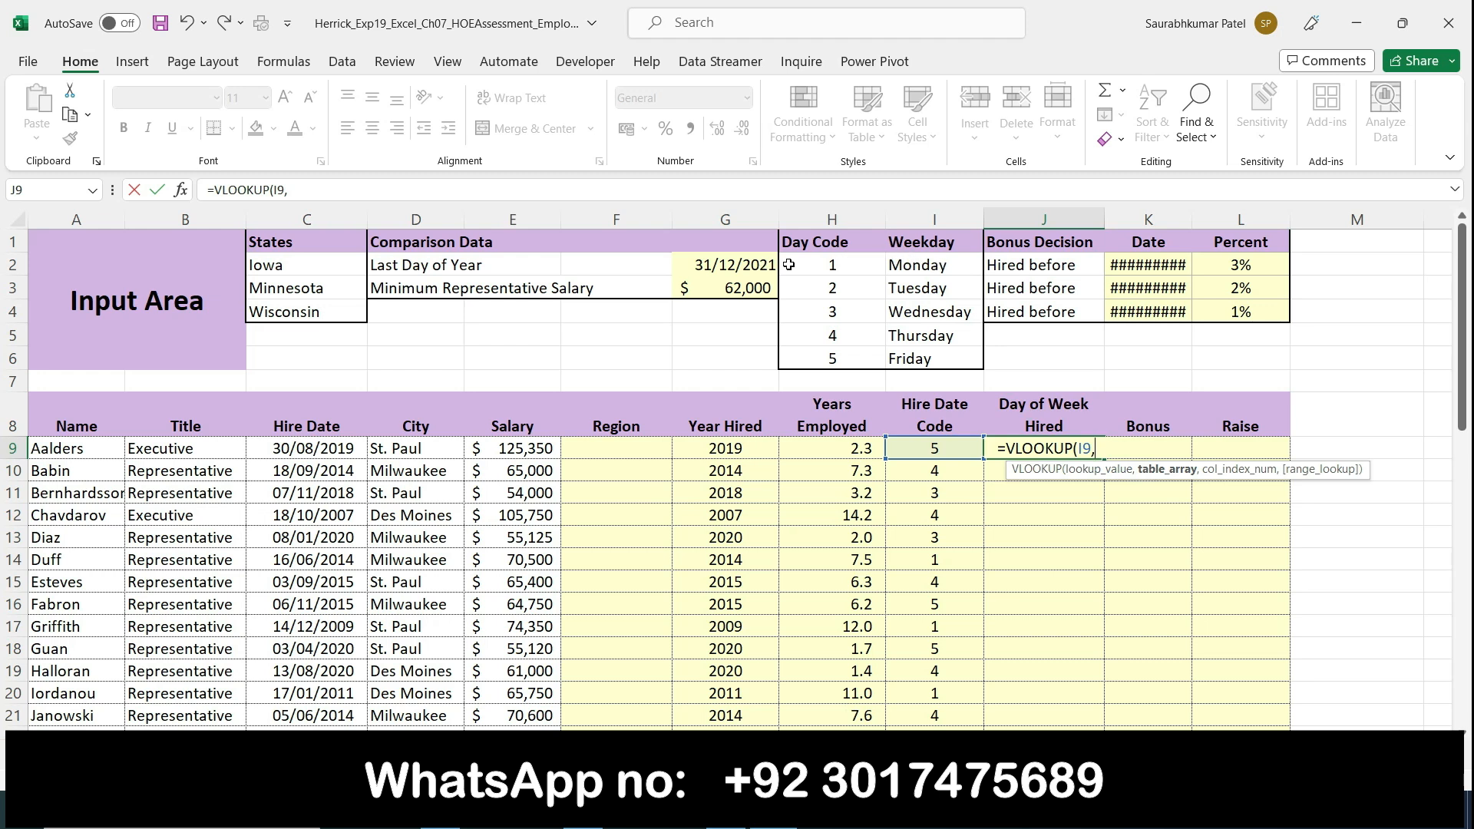
{"action": "left_click_drag", "start_coordinate": [804, 264], "coordinate": [952, 357]}
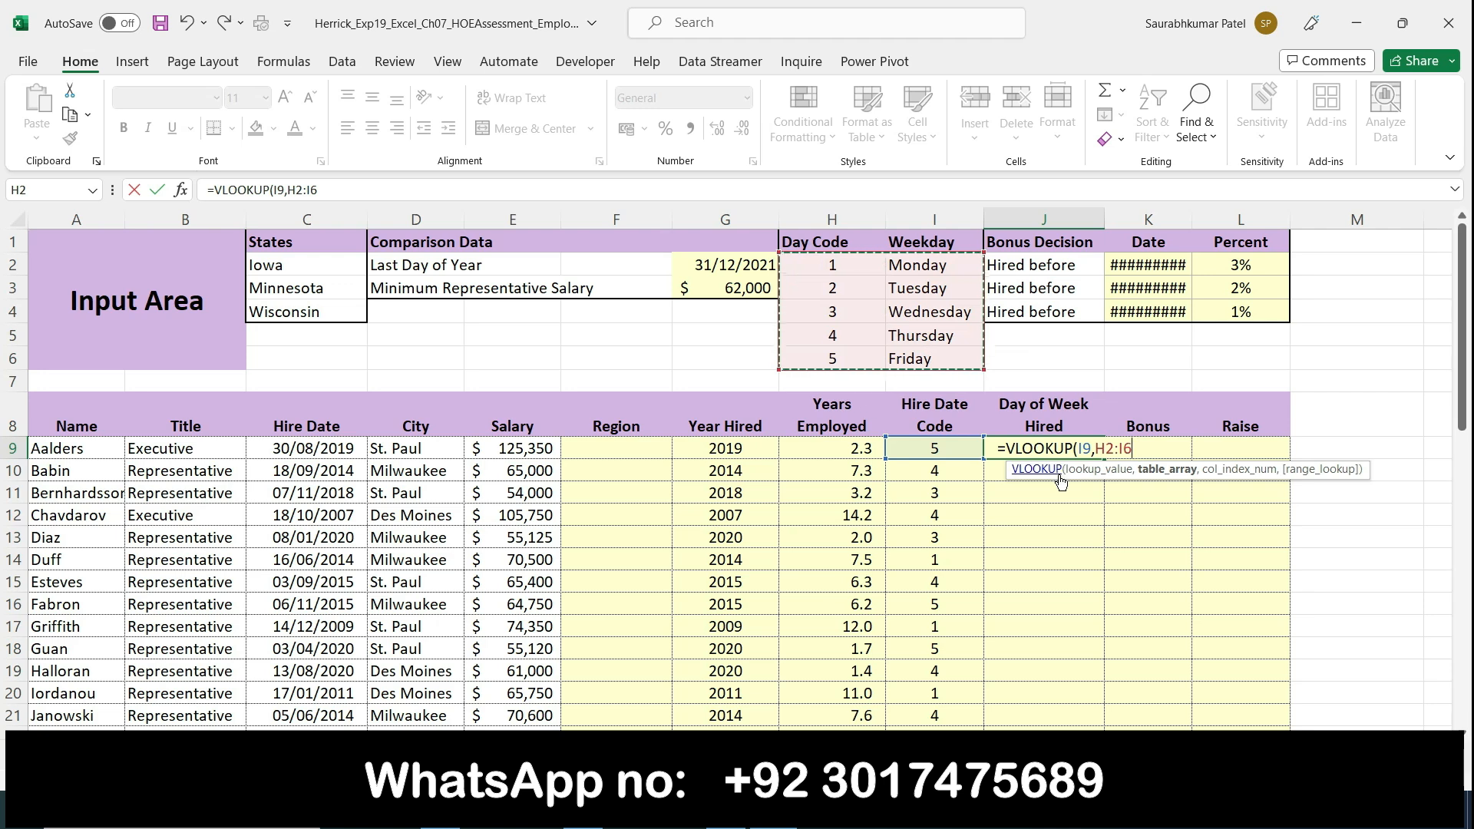
{"action": "key", "text": "F4"}
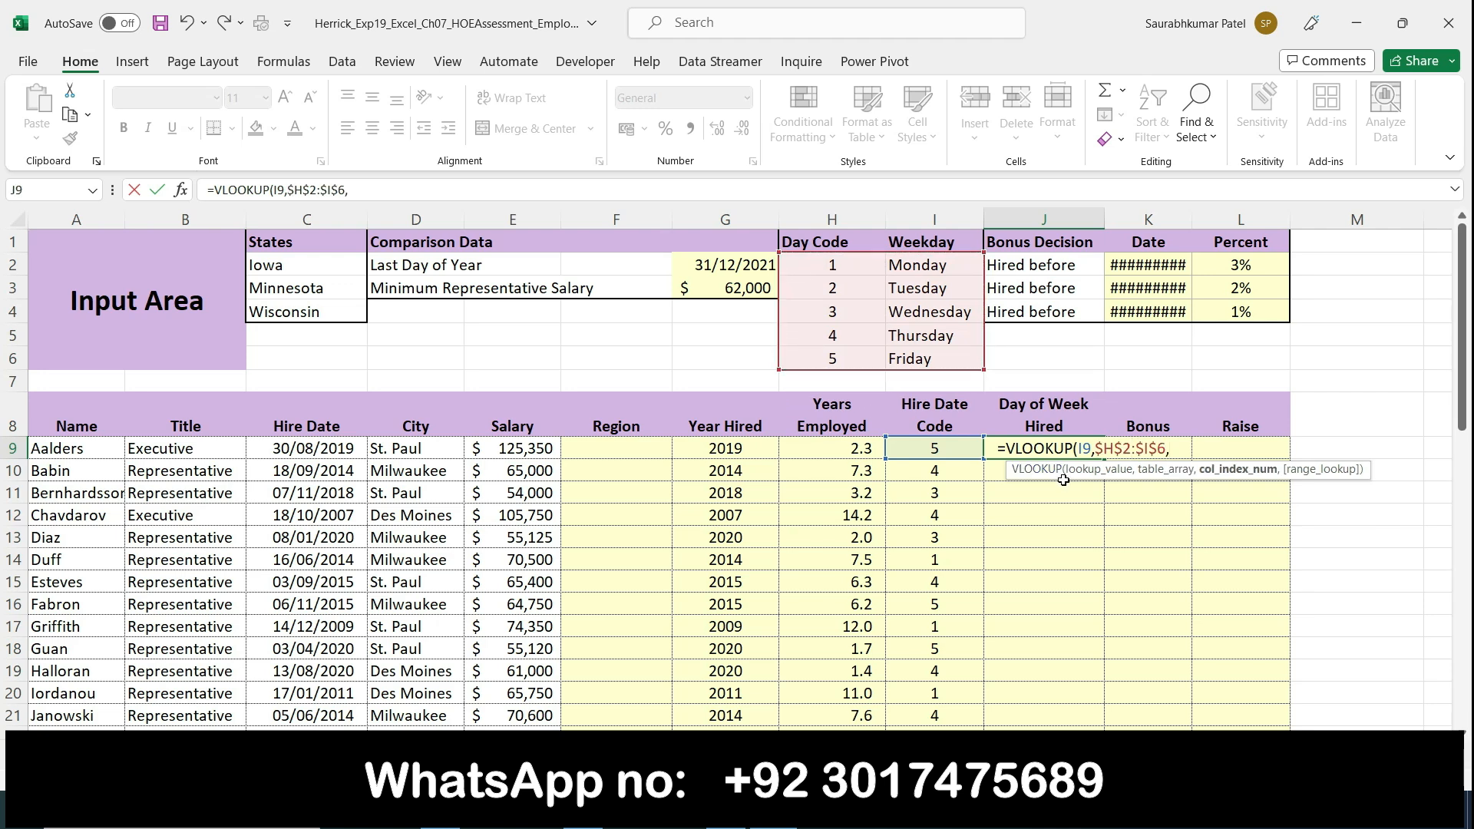
{"action": "type", "text": ","}
Step: Highlight "day of the week" in Word's step 5, and complete cell J9 in Excel as =VLOOKUP(I9,$H$2:$I$6,2)
{"action": "left_click", "coordinate": [726, 811]}
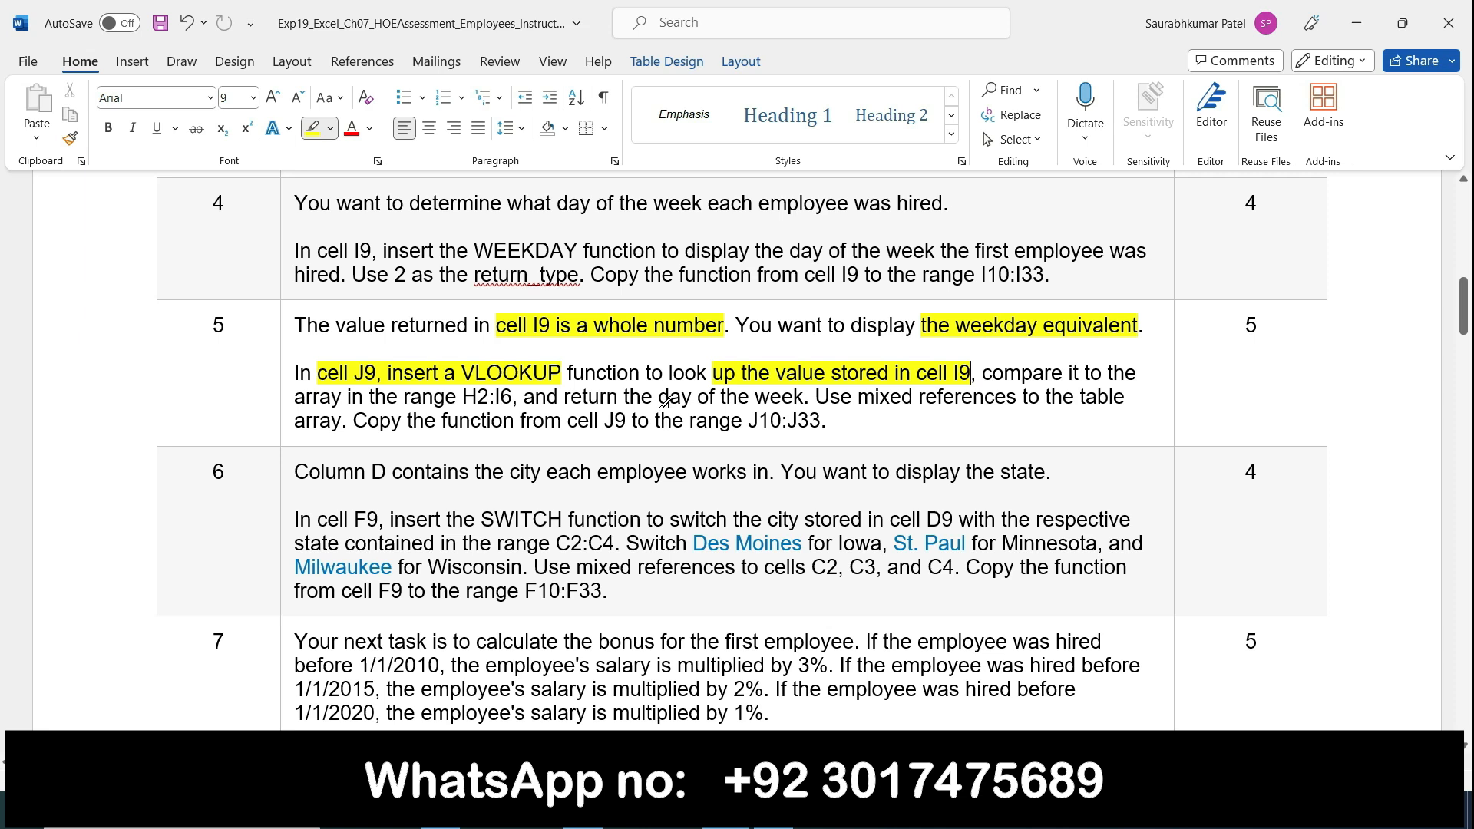
{"action": "left_click_drag", "start_coordinate": [665, 399], "coordinate": [802, 399]}
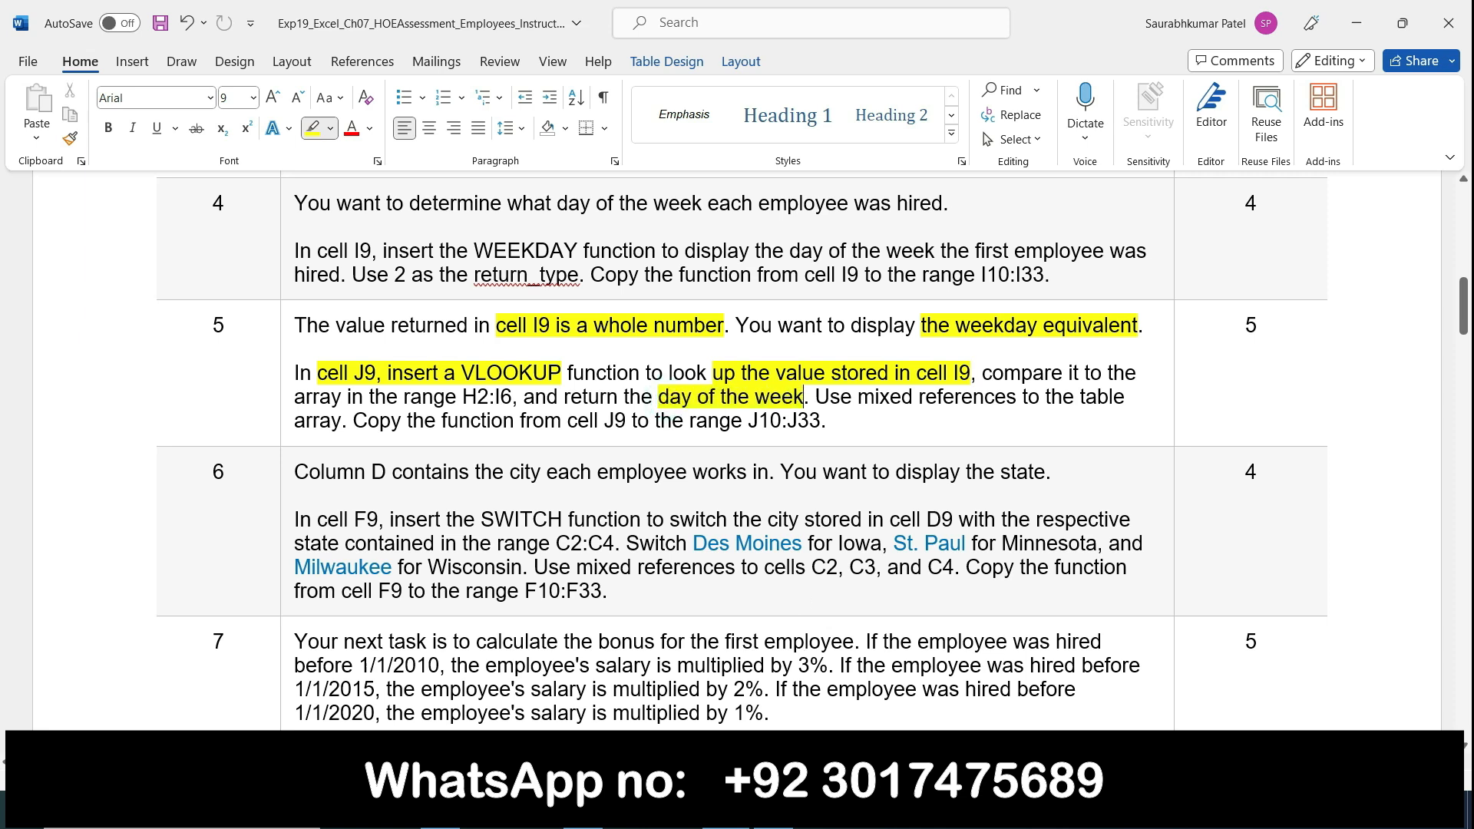
{"action": "left_click", "coordinate": [774, 810]}
{"action": "type", "text": "2:$I$6,2"}
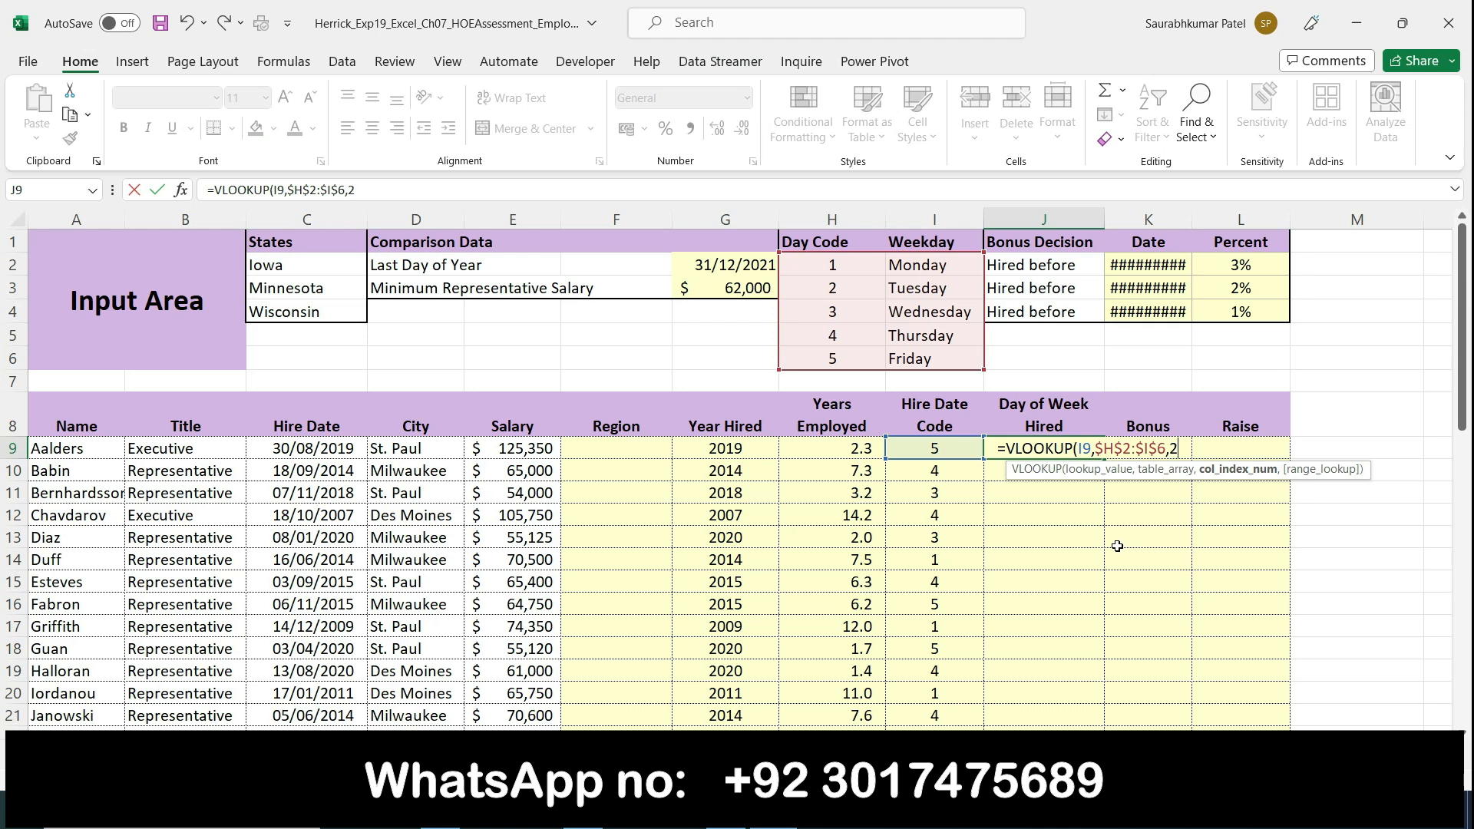
{"action": "type", "text": ")"}
{"action": "key", "text": "Return"}
Step: Review the lookup value, table array and column index arguments of the VLOOKUP function in cell J9
{"action": "left_click", "coordinate": [1035, 438]}
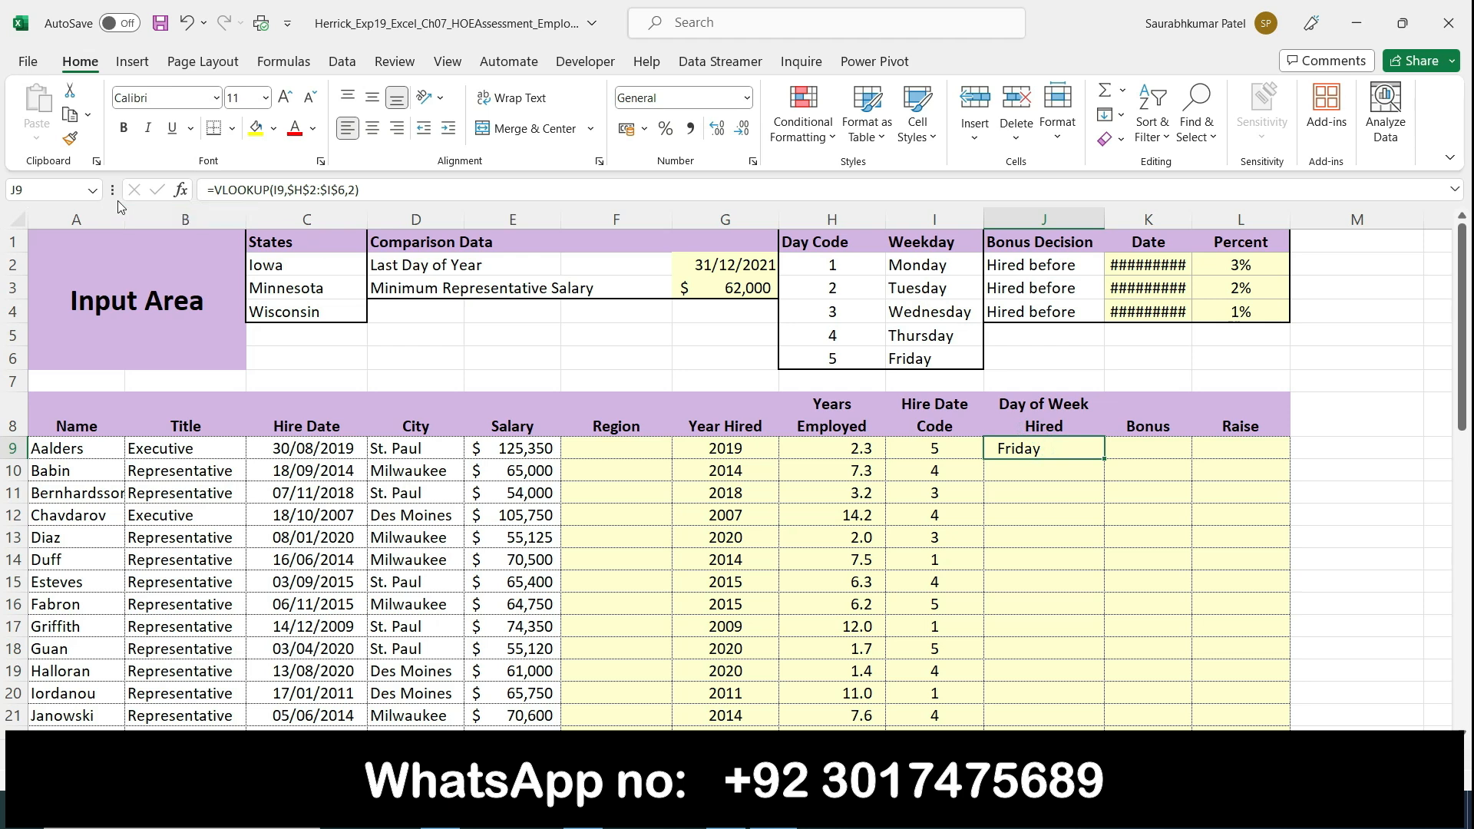
{"action": "left_click", "coordinate": [179, 189]}
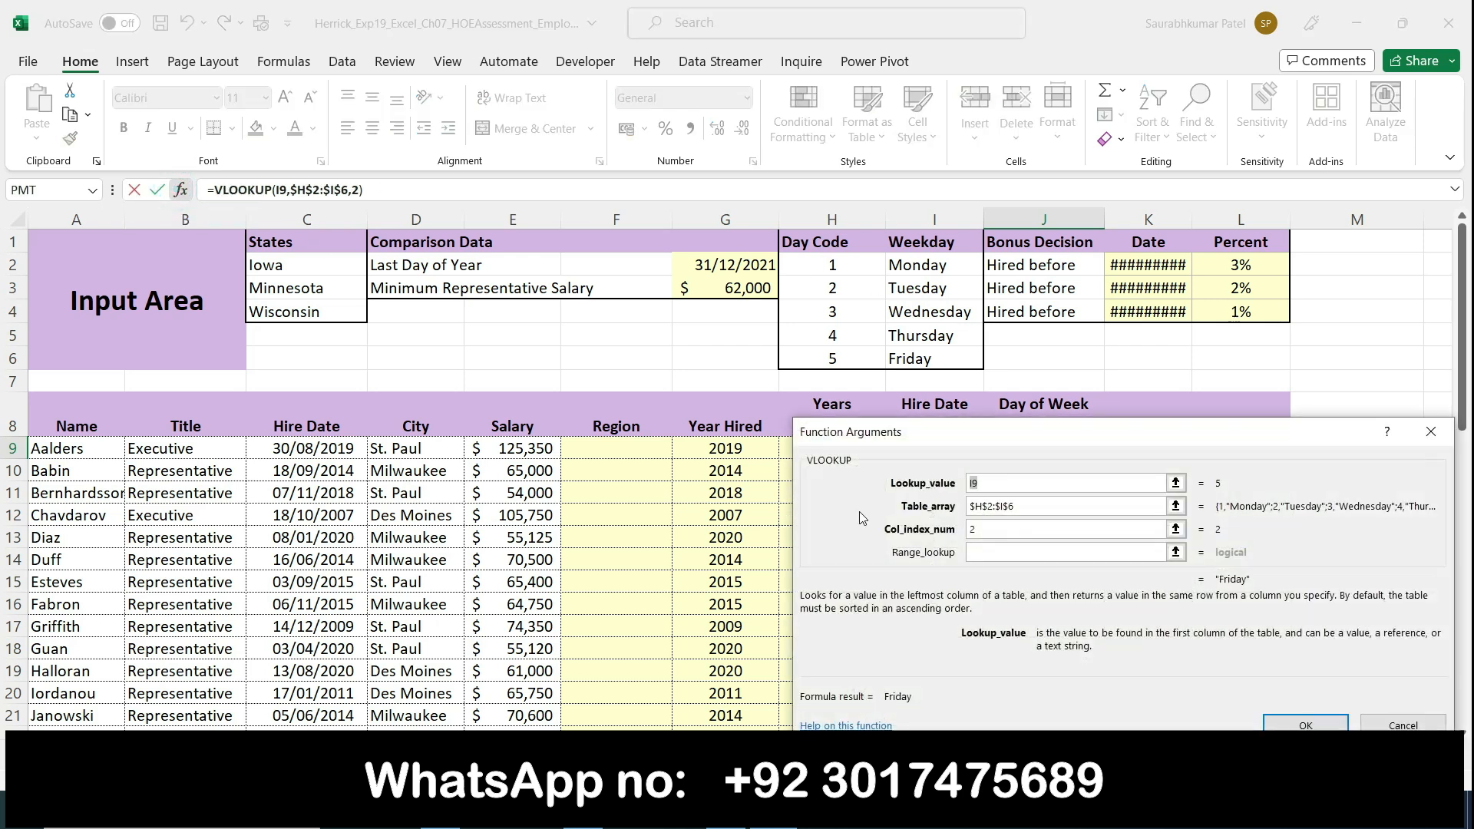
{"action": "left_click", "coordinate": [1010, 530]}
{"action": "left_click", "coordinate": [1300, 724]}
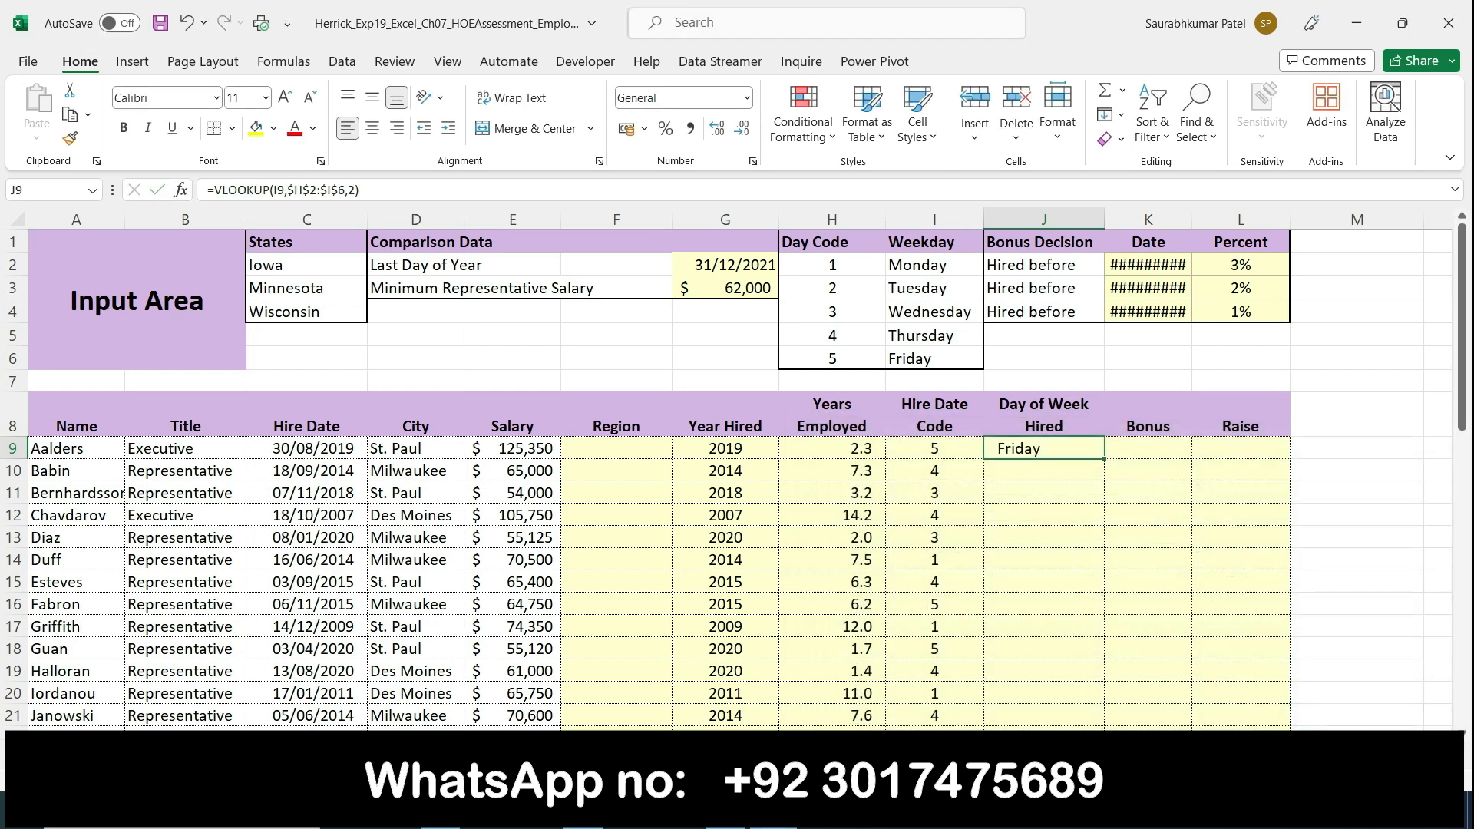
Step: Highlight "Use mixed references to the table array." in Word's step 5, and check J9's table array argument in Excel
{"action": "left_click", "coordinate": [726, 811]}
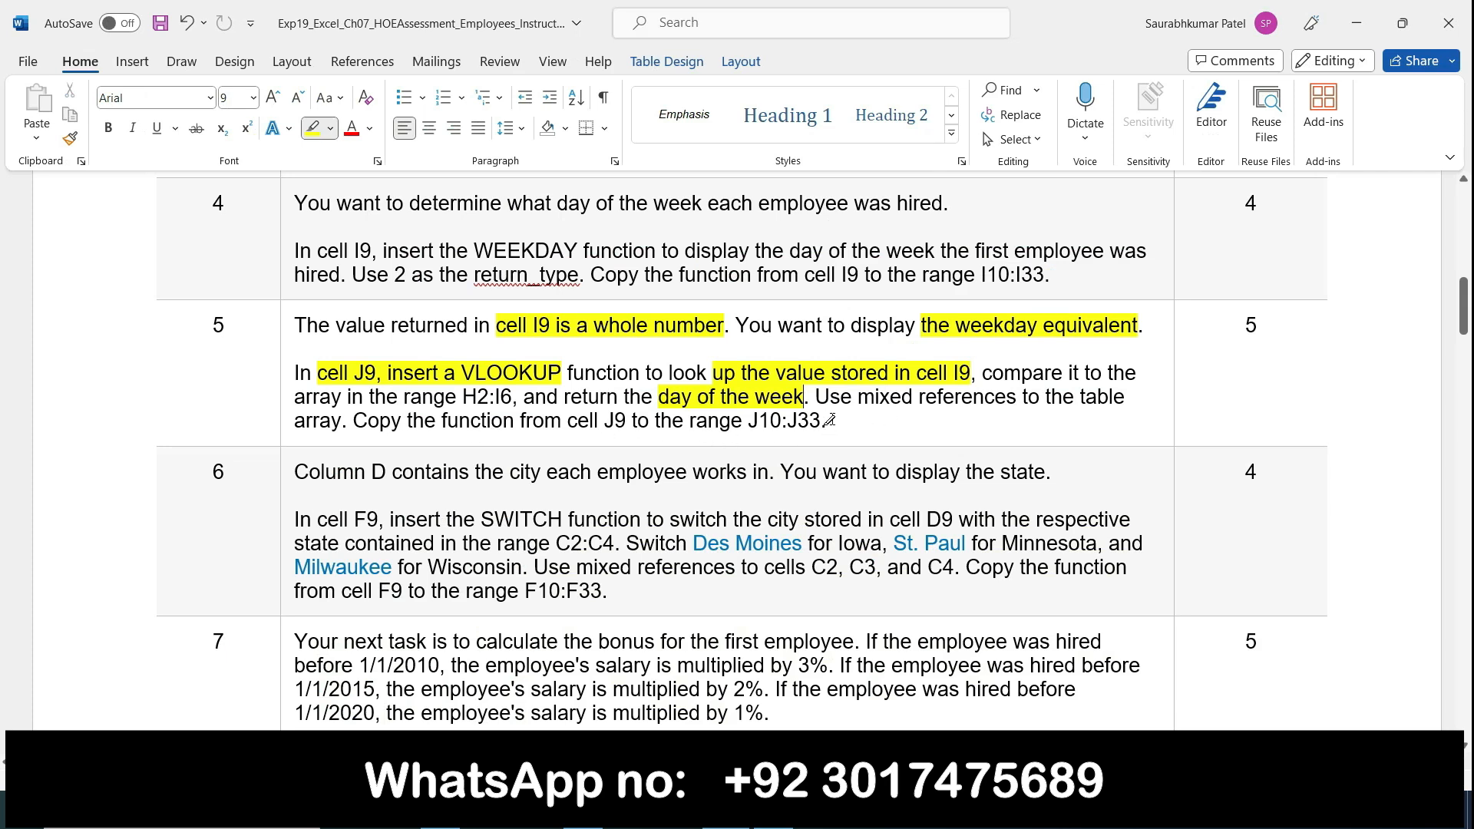
{"action": "mouse_move", "coordinate": [818, 391]}
{"action": "left_mouse_down"}
{"action": "mouse_move", "coordinate": [1125, 413]}
{"action": "mouse_move", "coordinate": [295, 412]}
{"action": "mouse_move", "coordinate": [347, 421]}
{"action": "left_mouse_up"}
{"action": "left_click", "coordinate": [771, 809]}
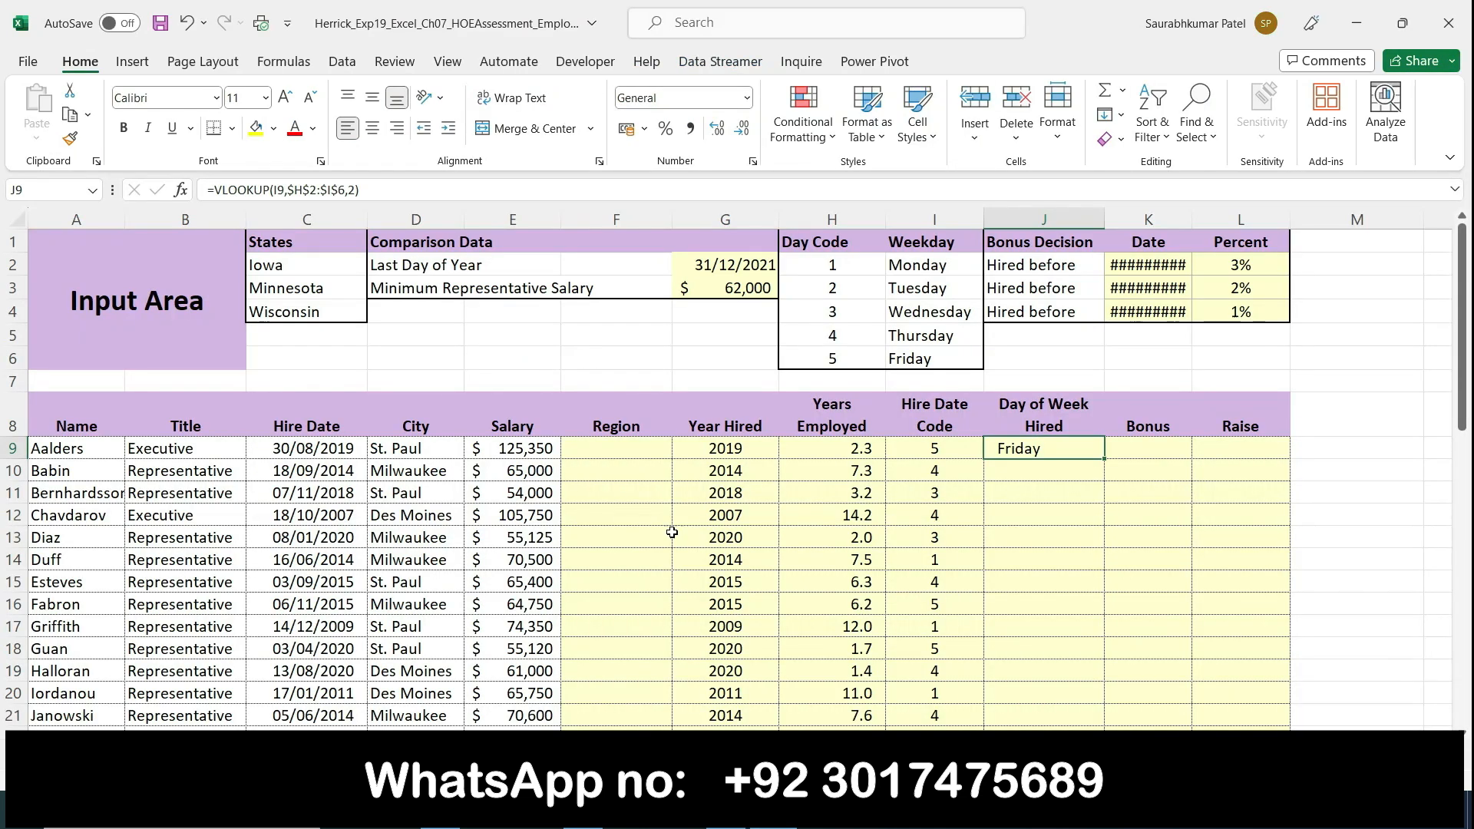
{"action": "left_click", "coordinate": [182, 190]}
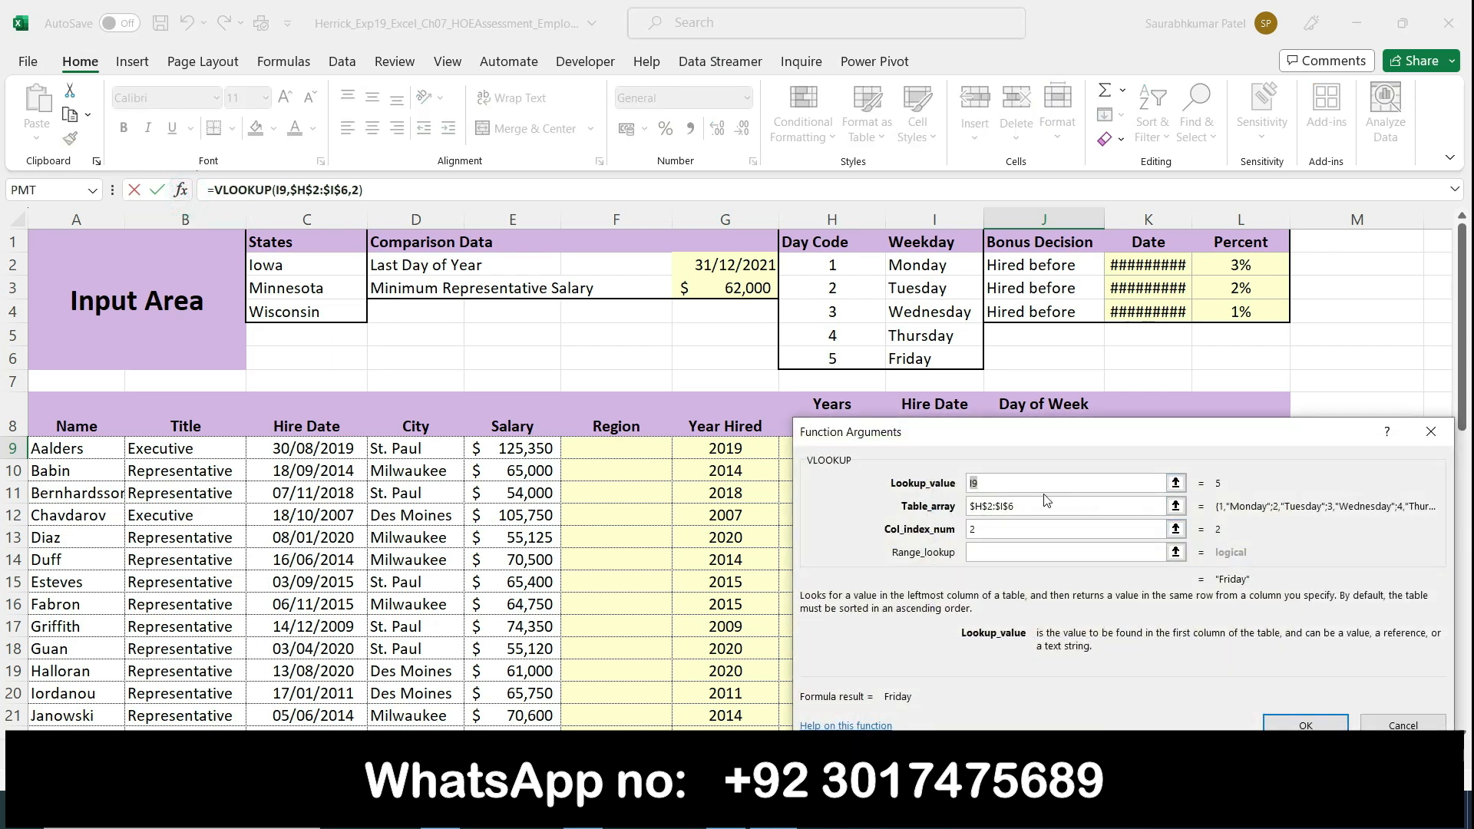
{"action": "left_click", "coordinate": [1328, 725]}
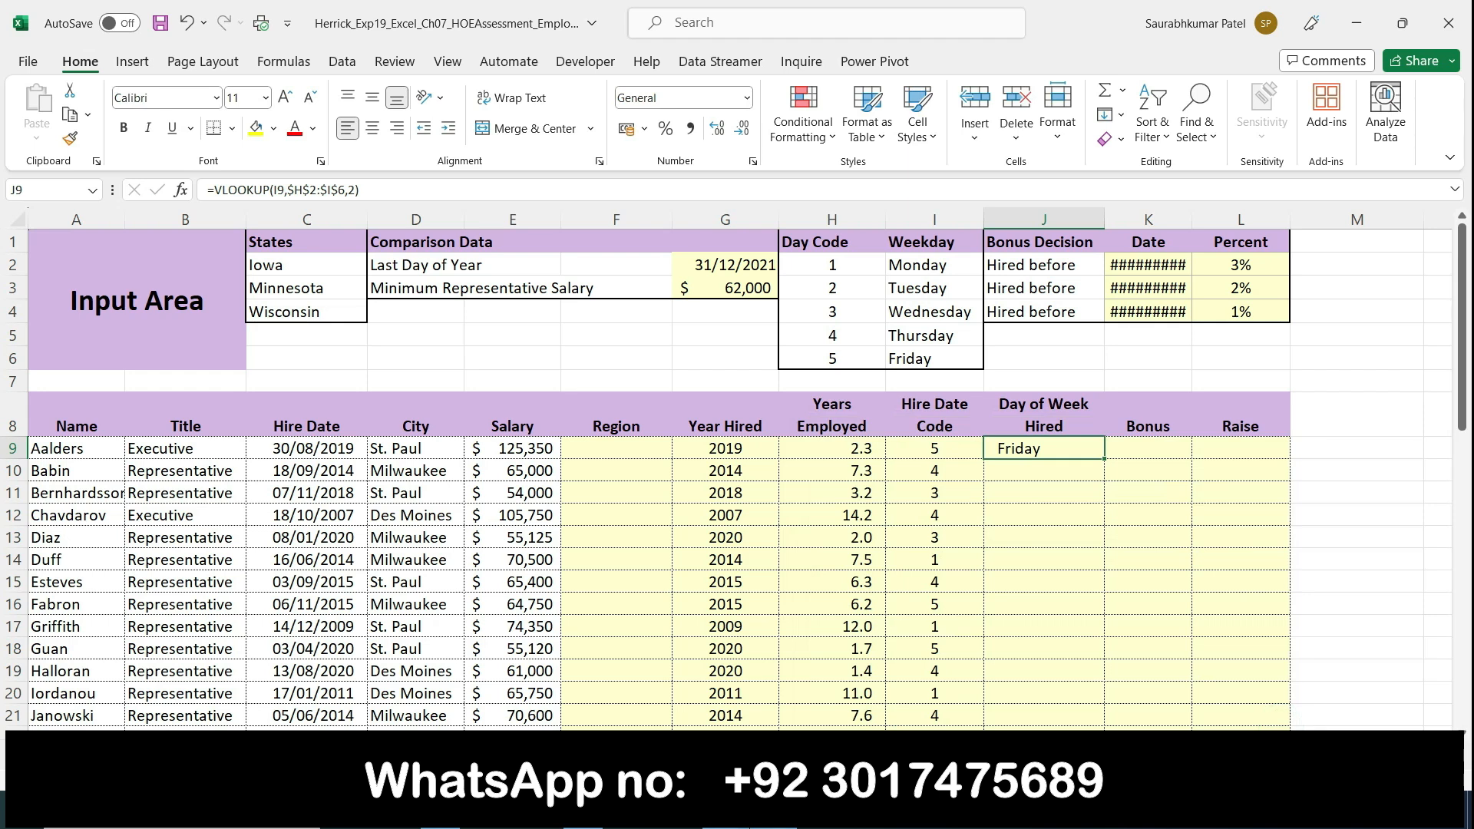
Step: Highlight "the function from cell J9 to the range J10:J33" in Word's step 5, and return to the employee workbook in Excel
{"action": "key", "text": "alt+Tab"}
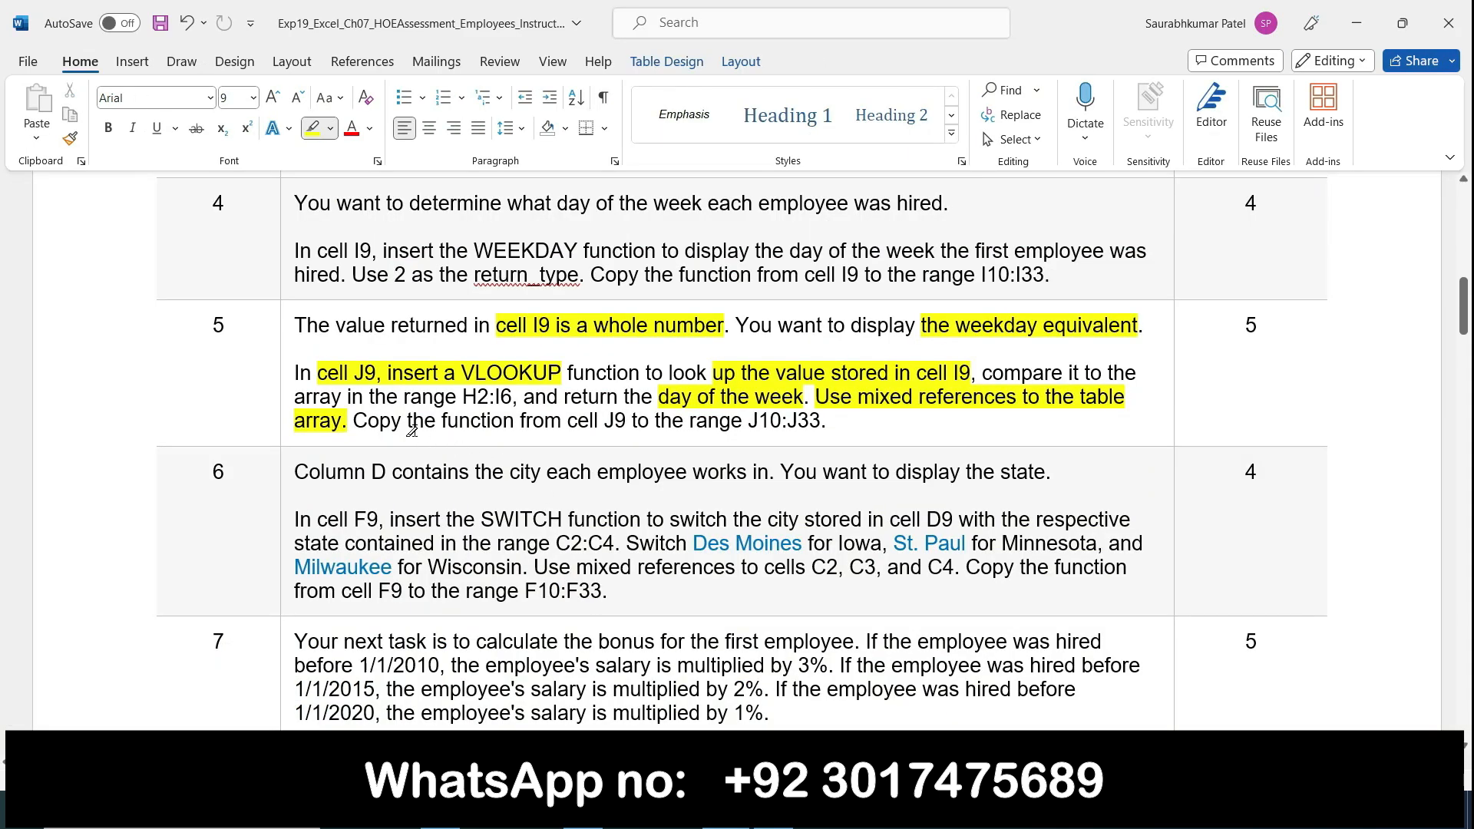
{"action": "left_click_drag", "start_coordinate": [407, 422], "coordinate": [822, 422]}
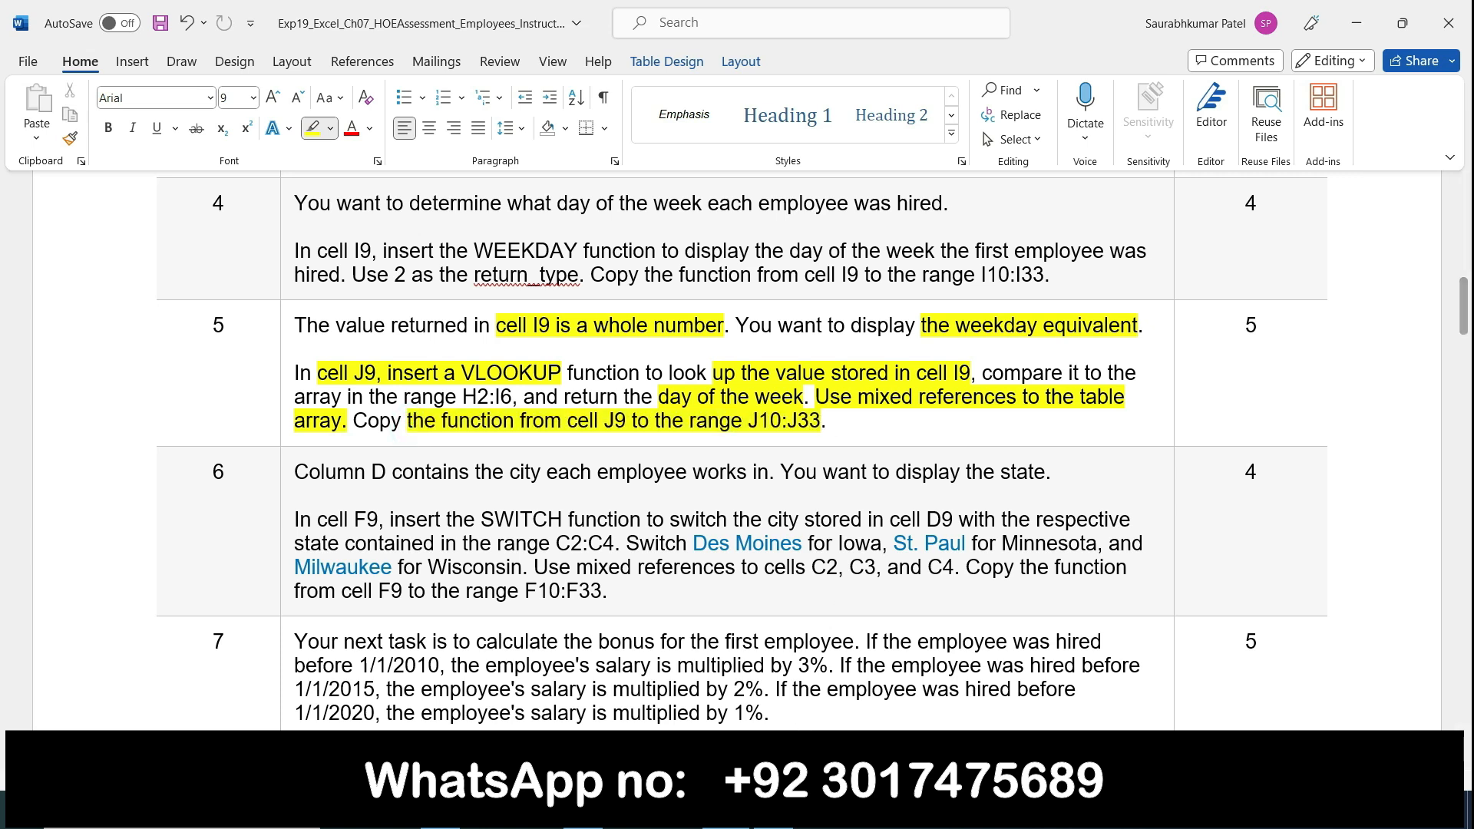
{"action": "key", "text": "alt+Tab"}
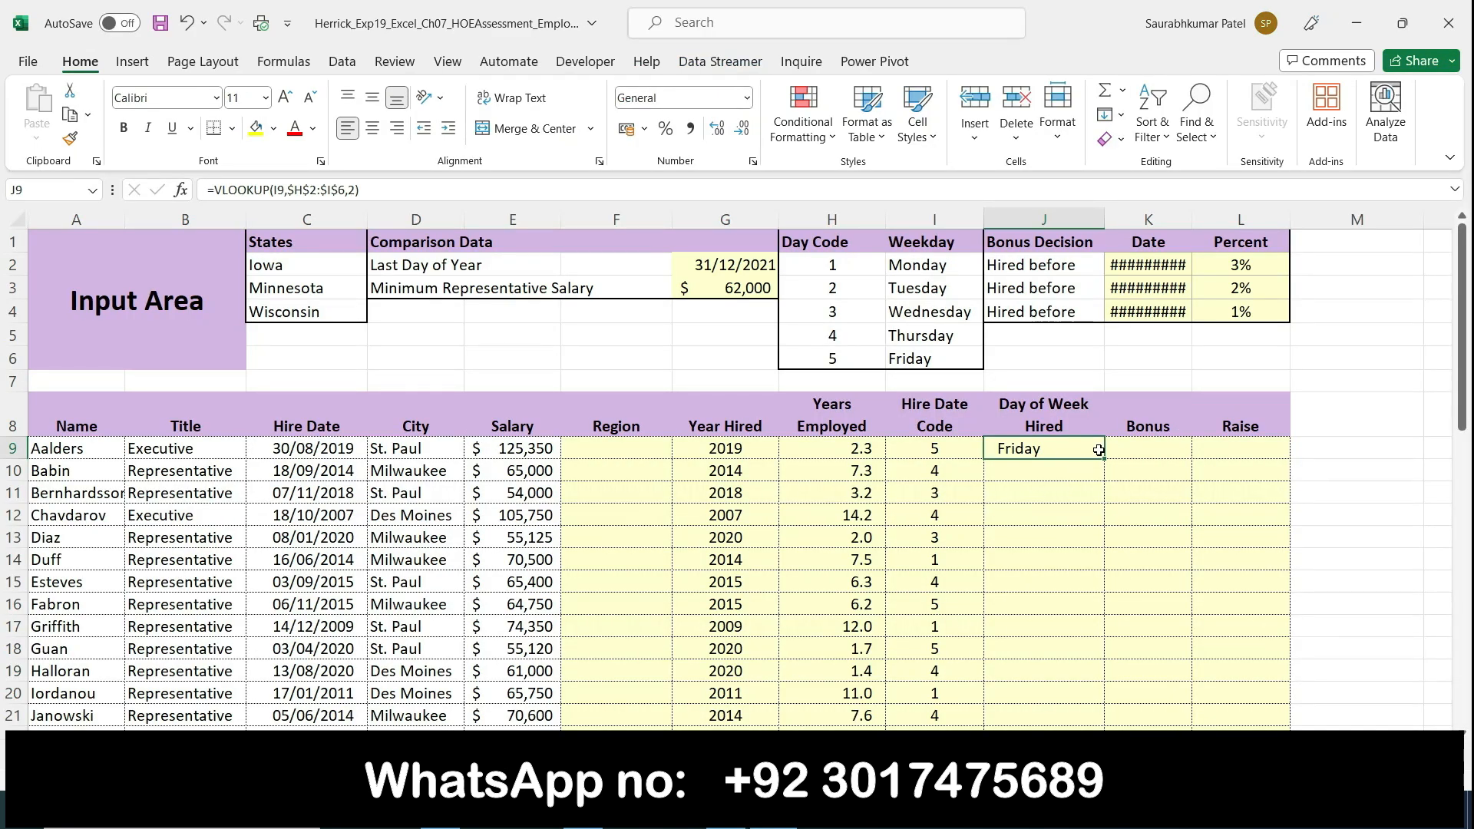
Step: Copy the VLOOKUP function from cell J9 down to the range J10:J33, and select cell K9
{"action": "left_click_drag", "start_coordinate": [1103, 459], "coordinate": [1105, 652]}
{"action": "scroll", "coordinate": [1105, 652], "scroll_direction": "up", "scroll_amount": 5}
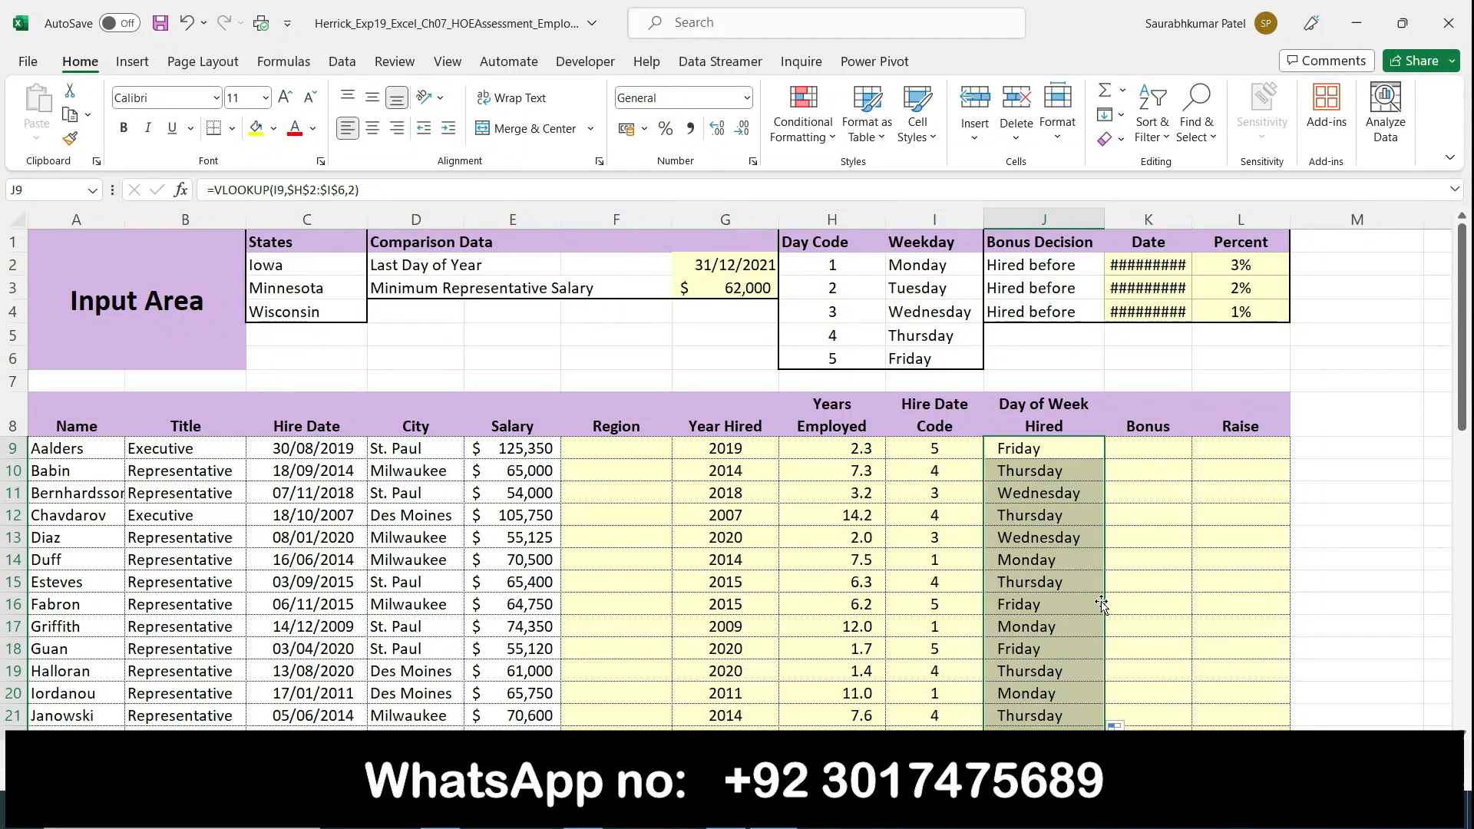
{"action": "left_click", "coordinate": [1138, 447]}
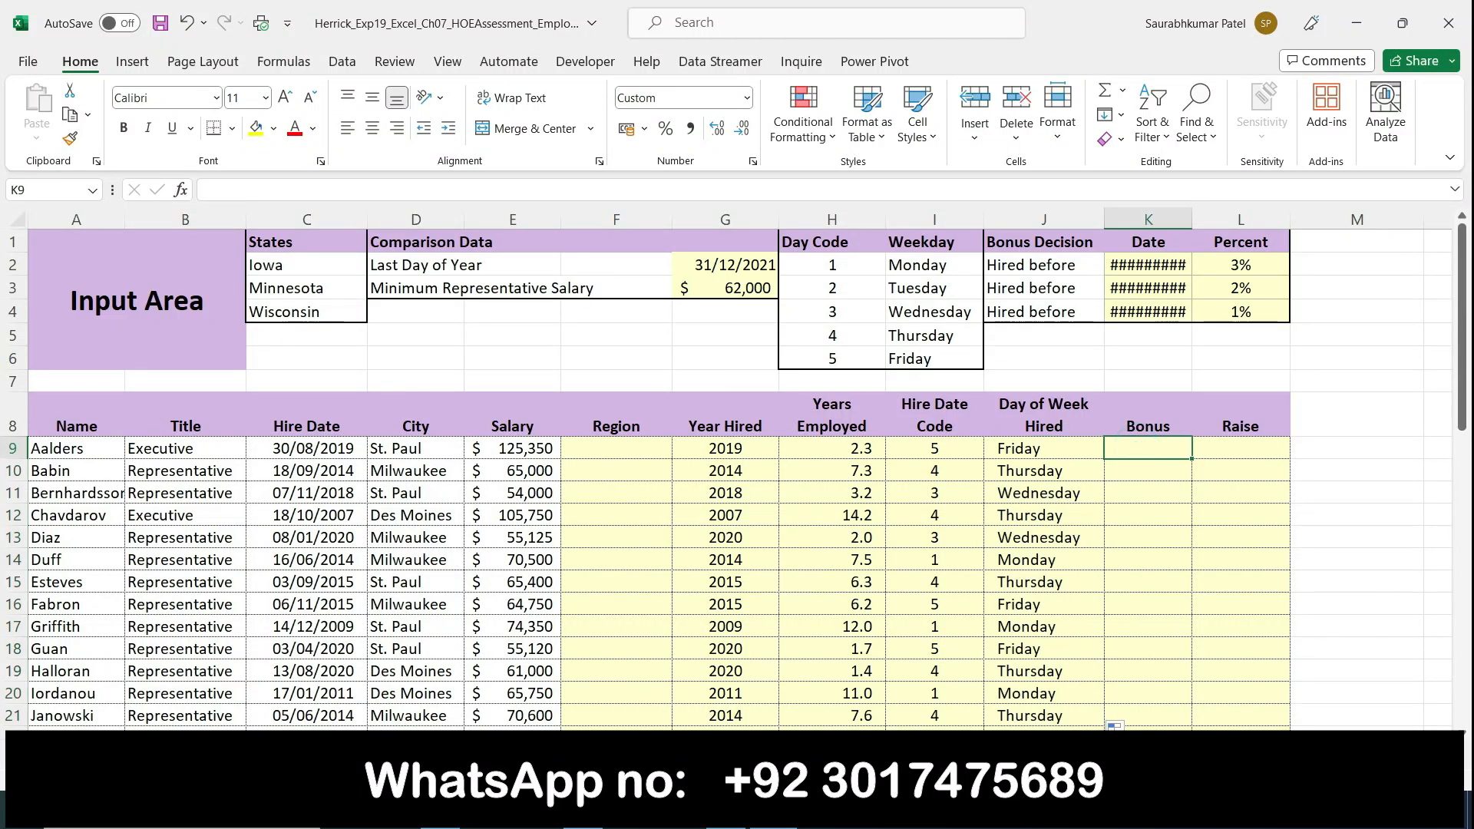
Step: Switch to the Word instructions and clear the highlighting from the text of step 5
{"action": "left_click", "coordinate": [726, 811]}
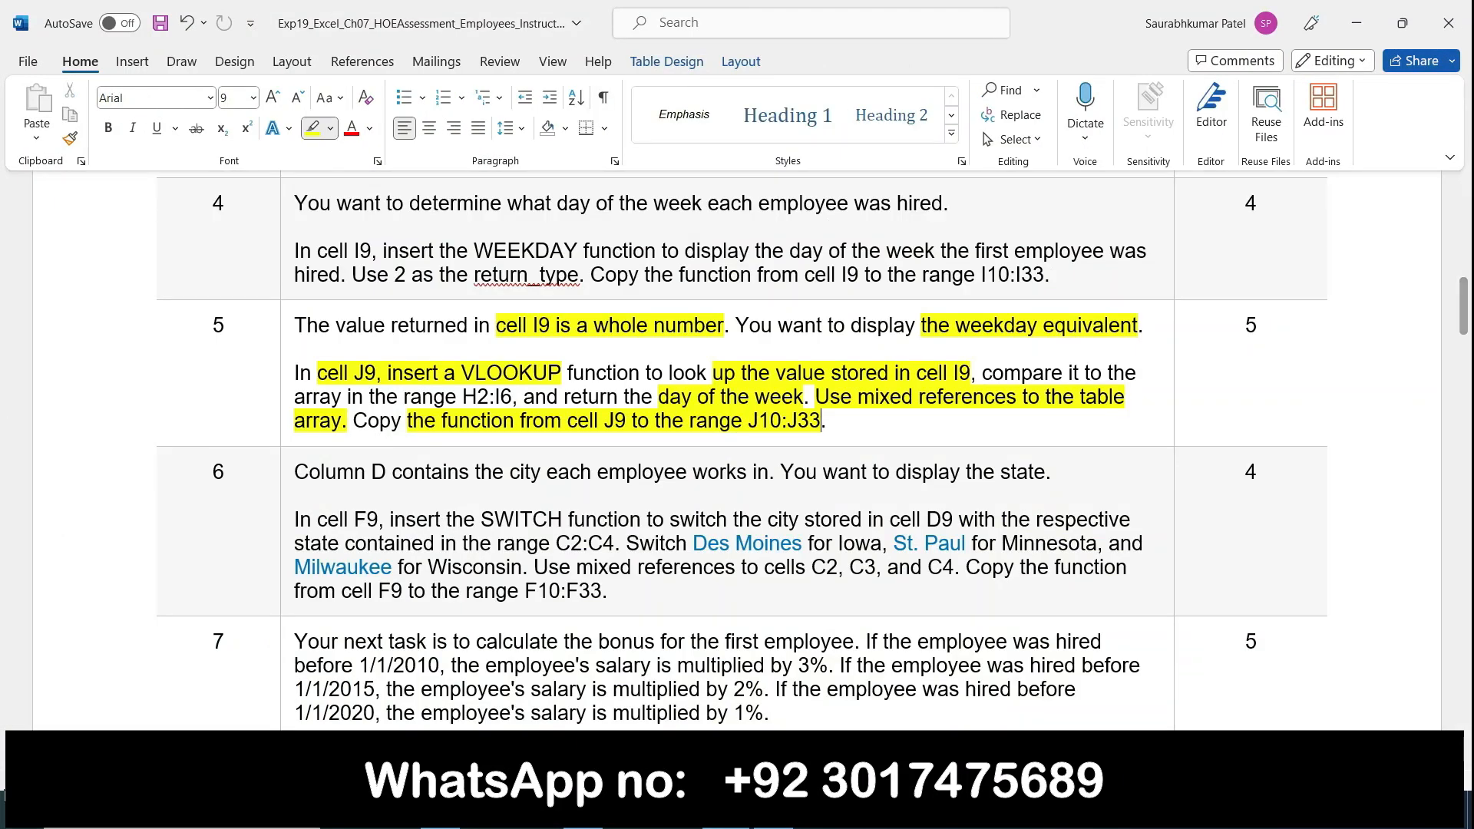
{"action": "double_click", "coordinate": [287, 330]}
{"action": "left_click", "coordinate": [287, 328]}
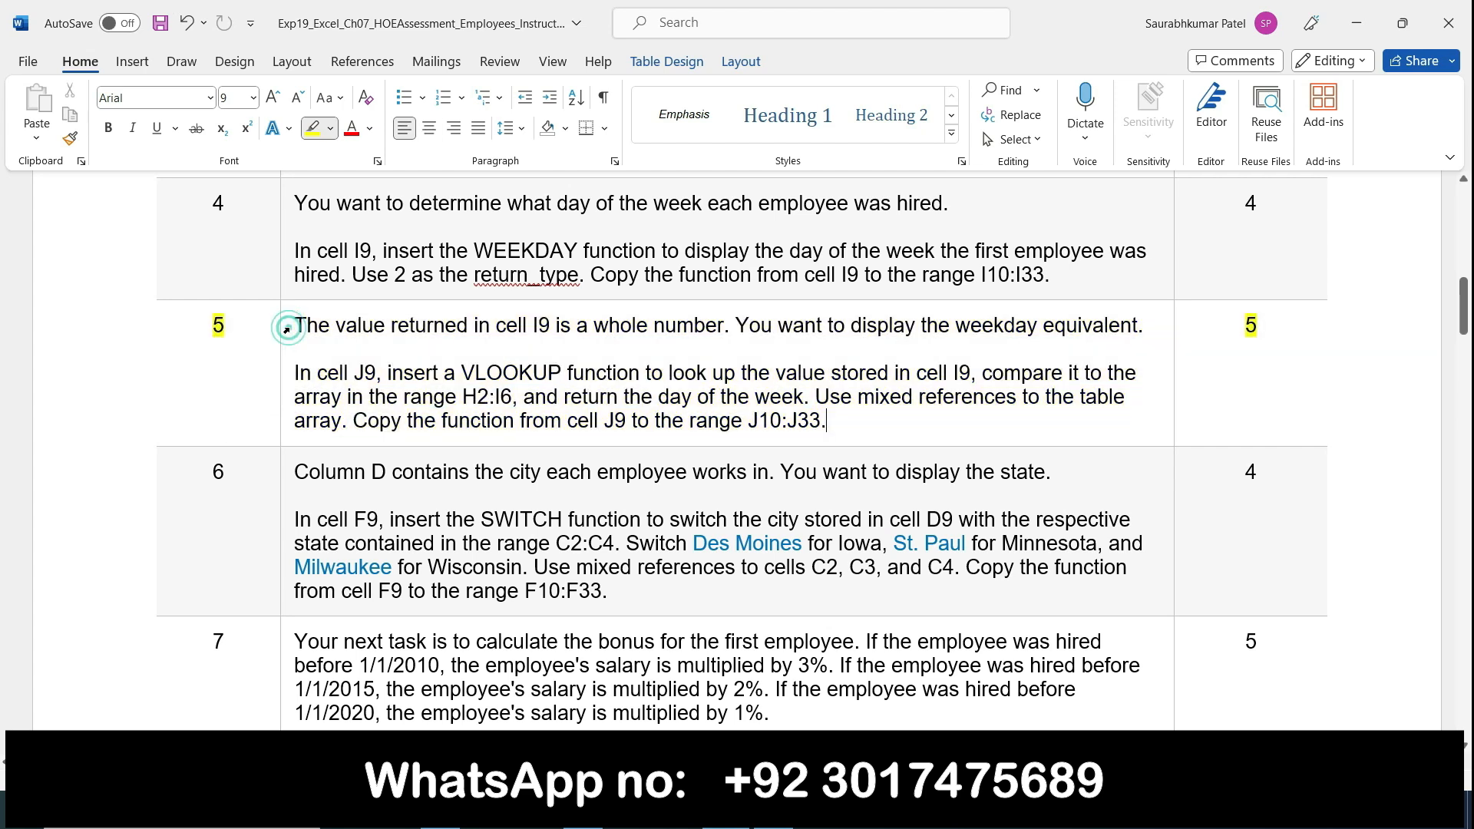
Step: Highlight "D contains the city each employee works in.", "display the state.", "In cell F9" and "SWITCH function" in step 6
{"action": "scroll", "coordinate": [346, 422], "scroll_direction": "down", "scroll_amount": 3}
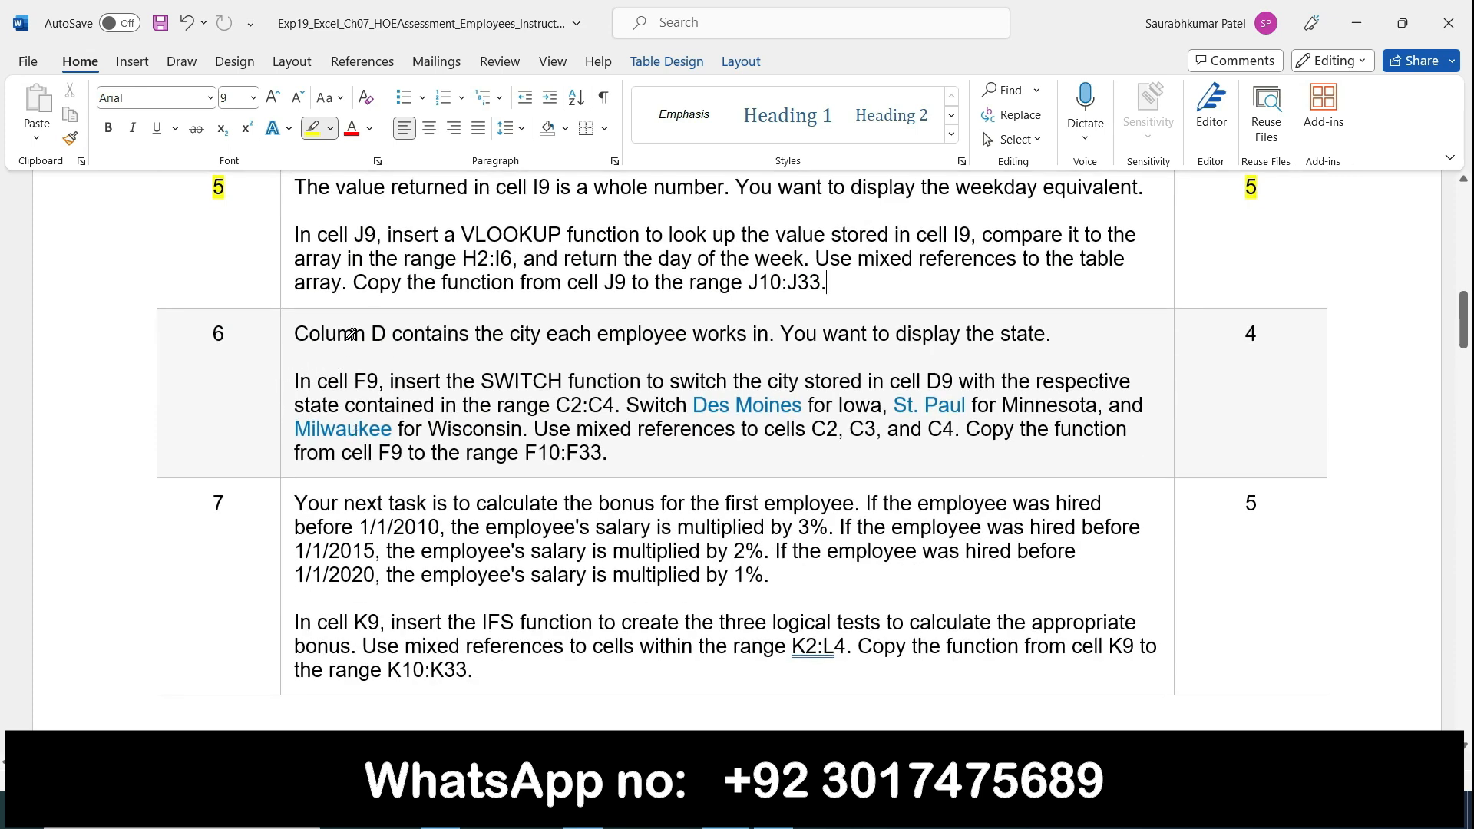
{"action": "left_click_drag", "start_coordinate": [371, 332], "coordinate": [782, 320]}
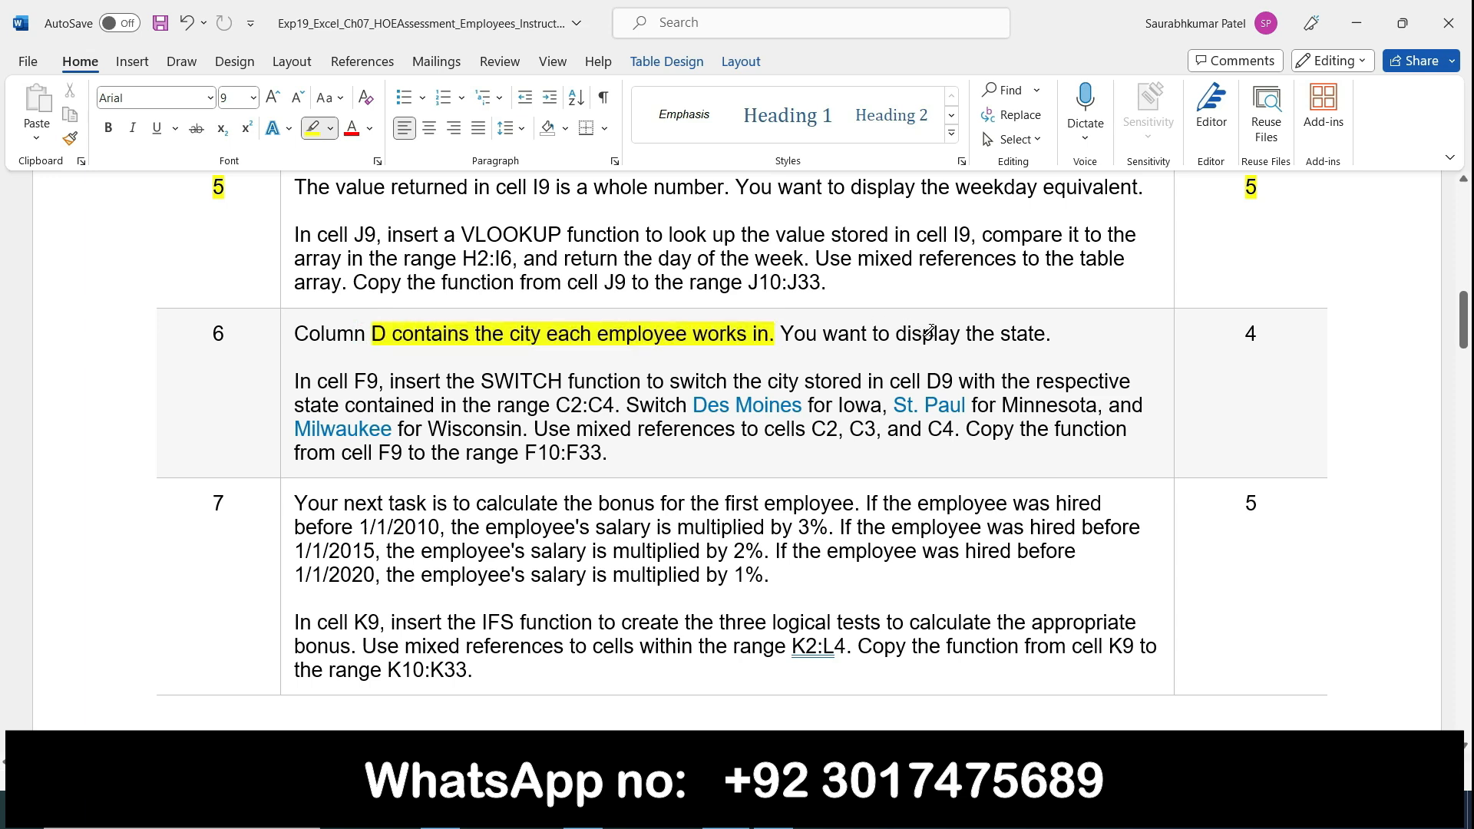
{"action": "left_click_drag", "start_coordinate": [898, 332], "coordinate": [1051, 332]}
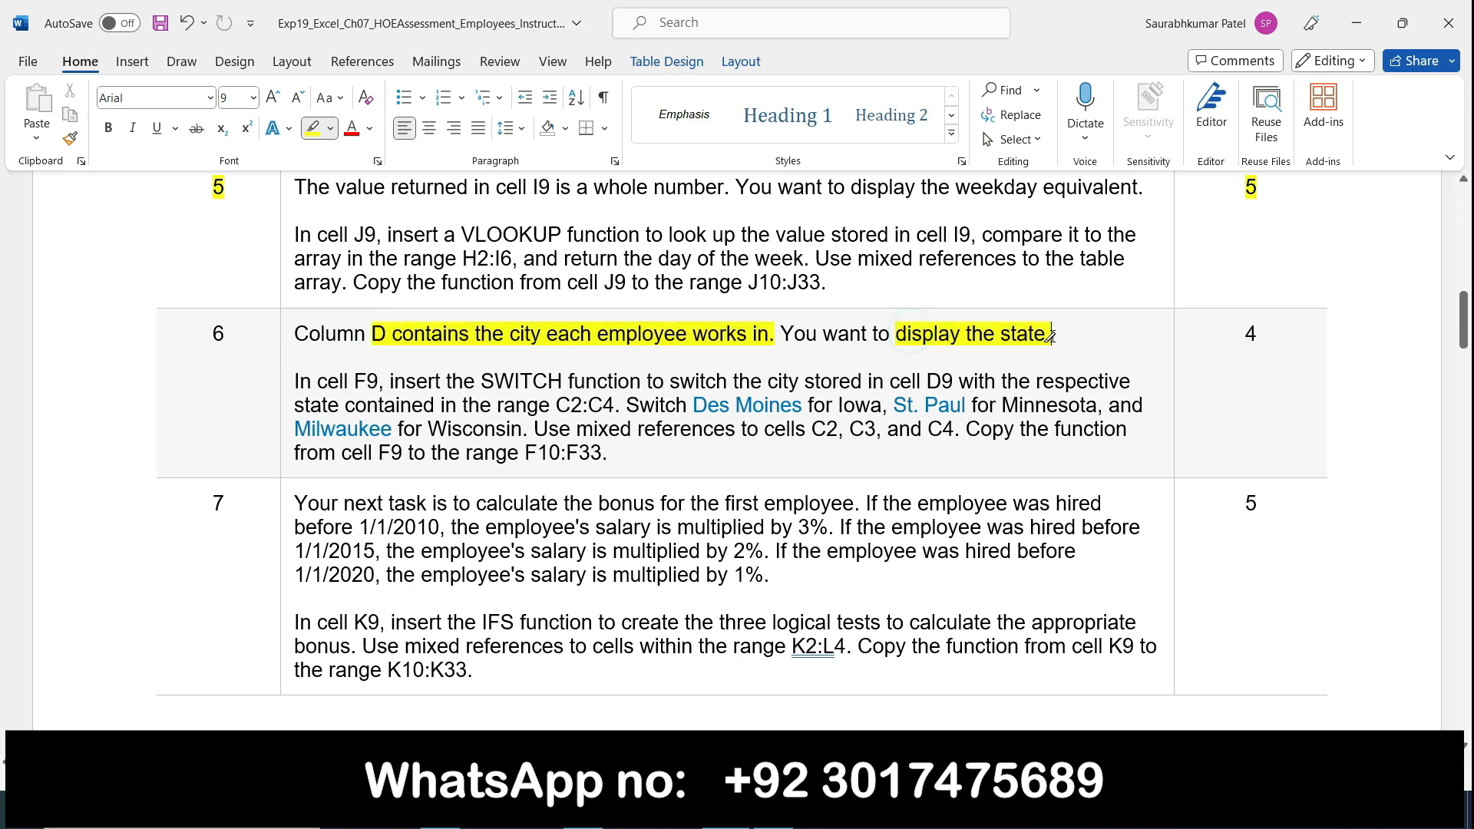
{"action": "left_click_drag", "start_coordinate": [296, 384], "coordinate": [381, 384]}
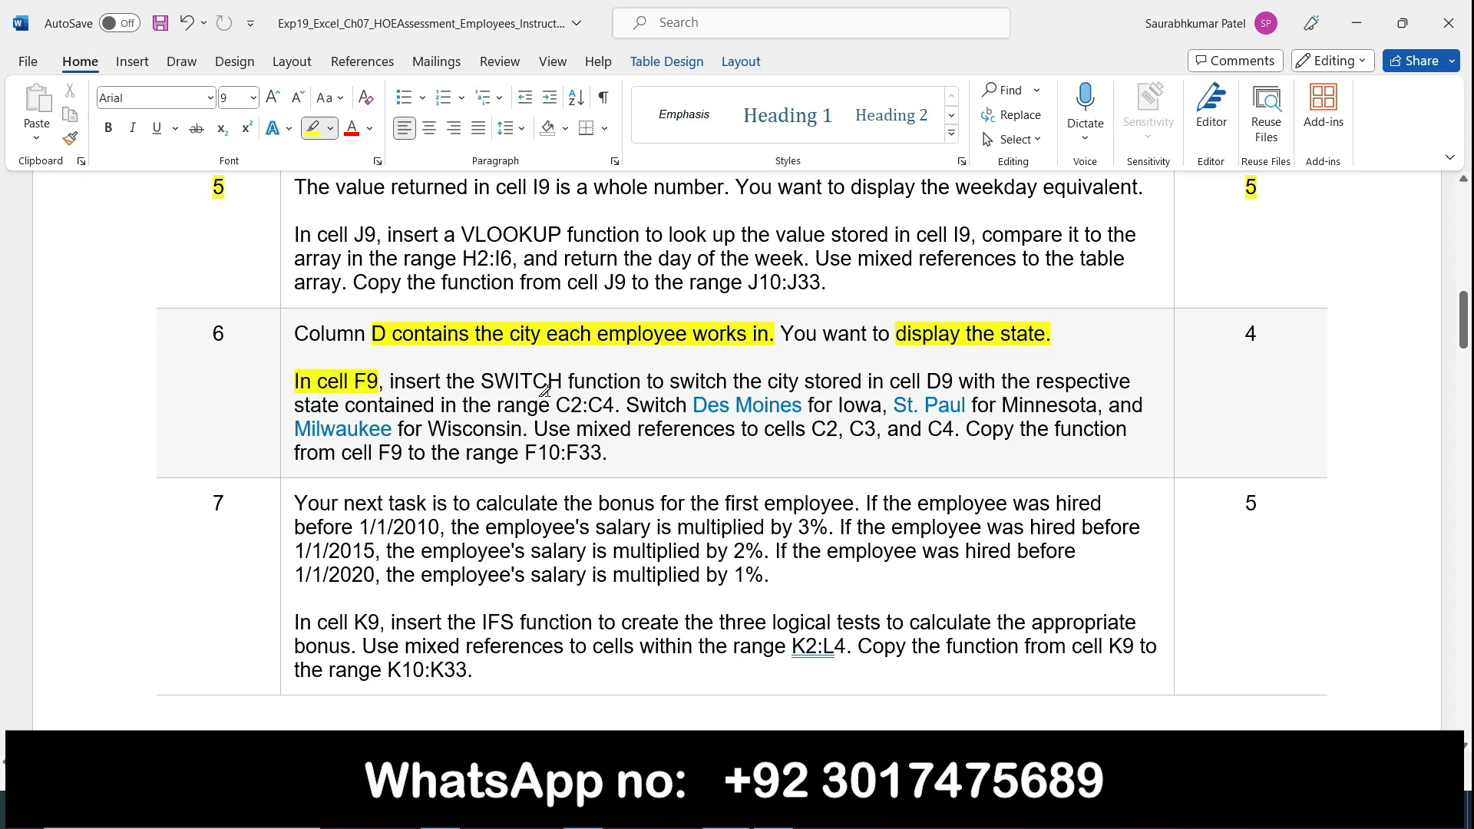
{"action": "left_click_drag", "start_coordinate": [484, 381], "coordinate": [642, 382]}
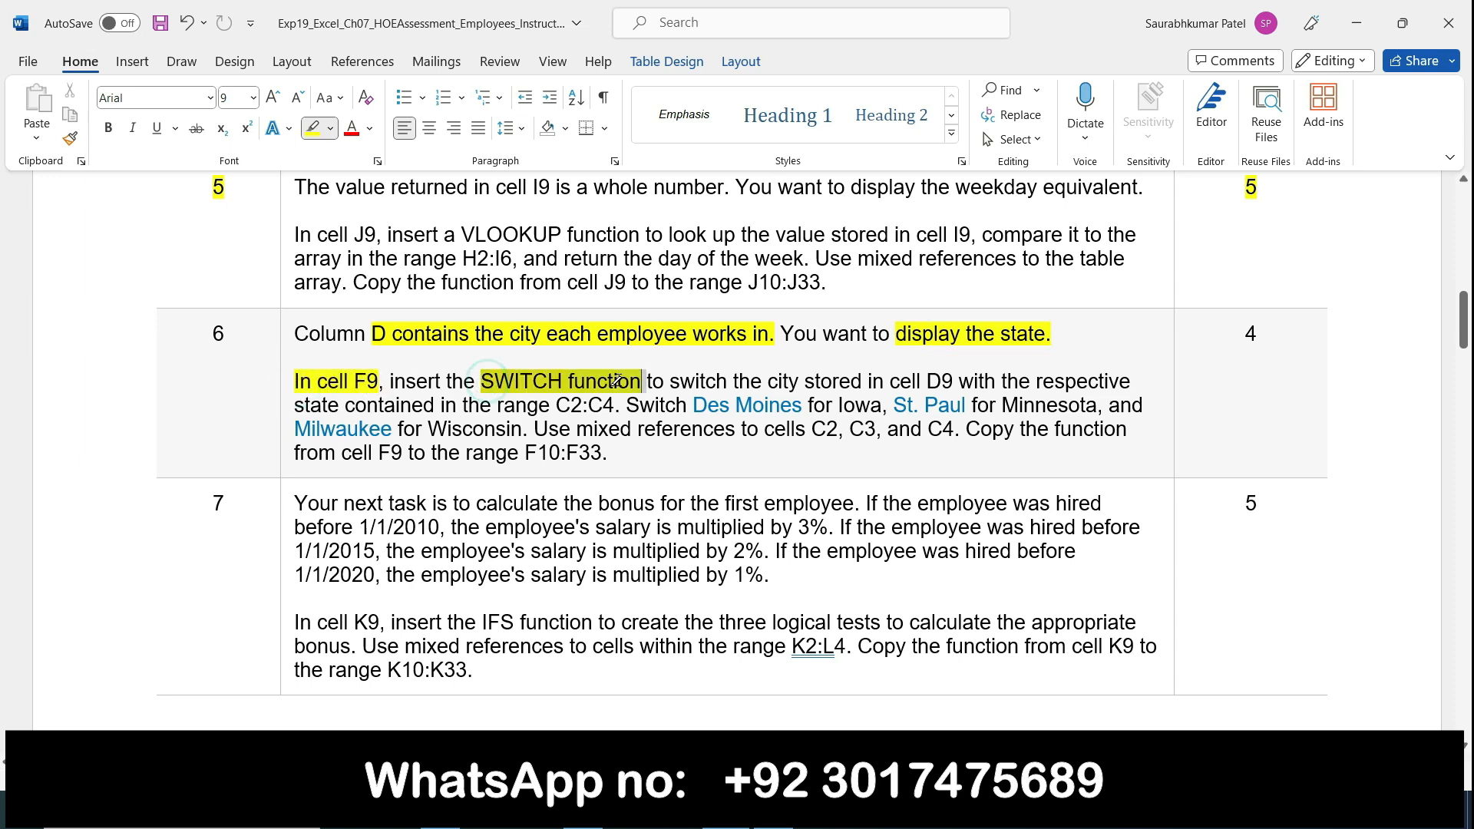
Step: Switch to the employee workbook in Excel and start a SWITCH function in cell F9
{"action": "key", "text": "alt+Tab"}
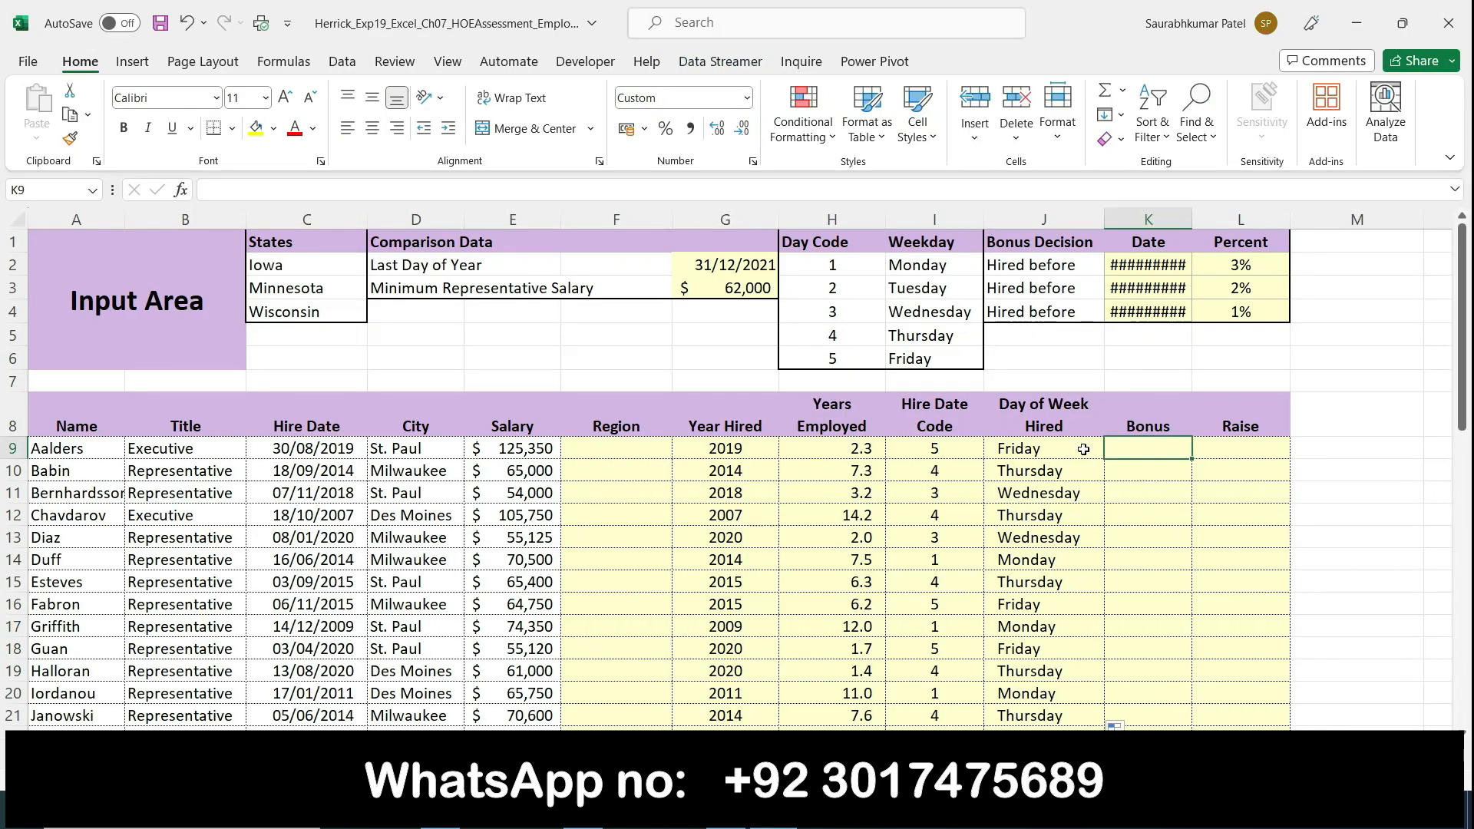
{"action": "left_click", "coordinate": [607, 450]}
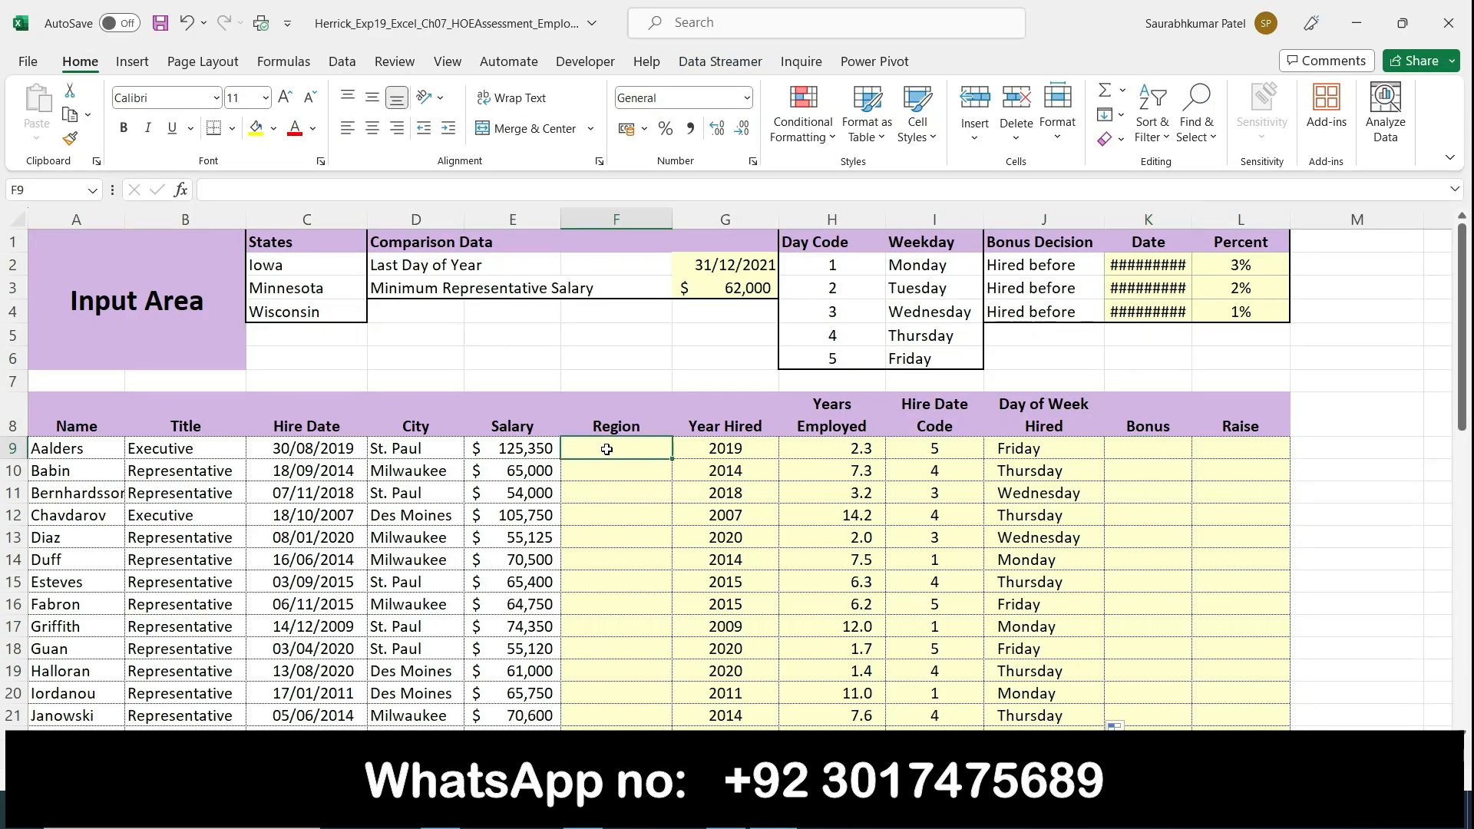
{"action": "type", "text": "=switch"}
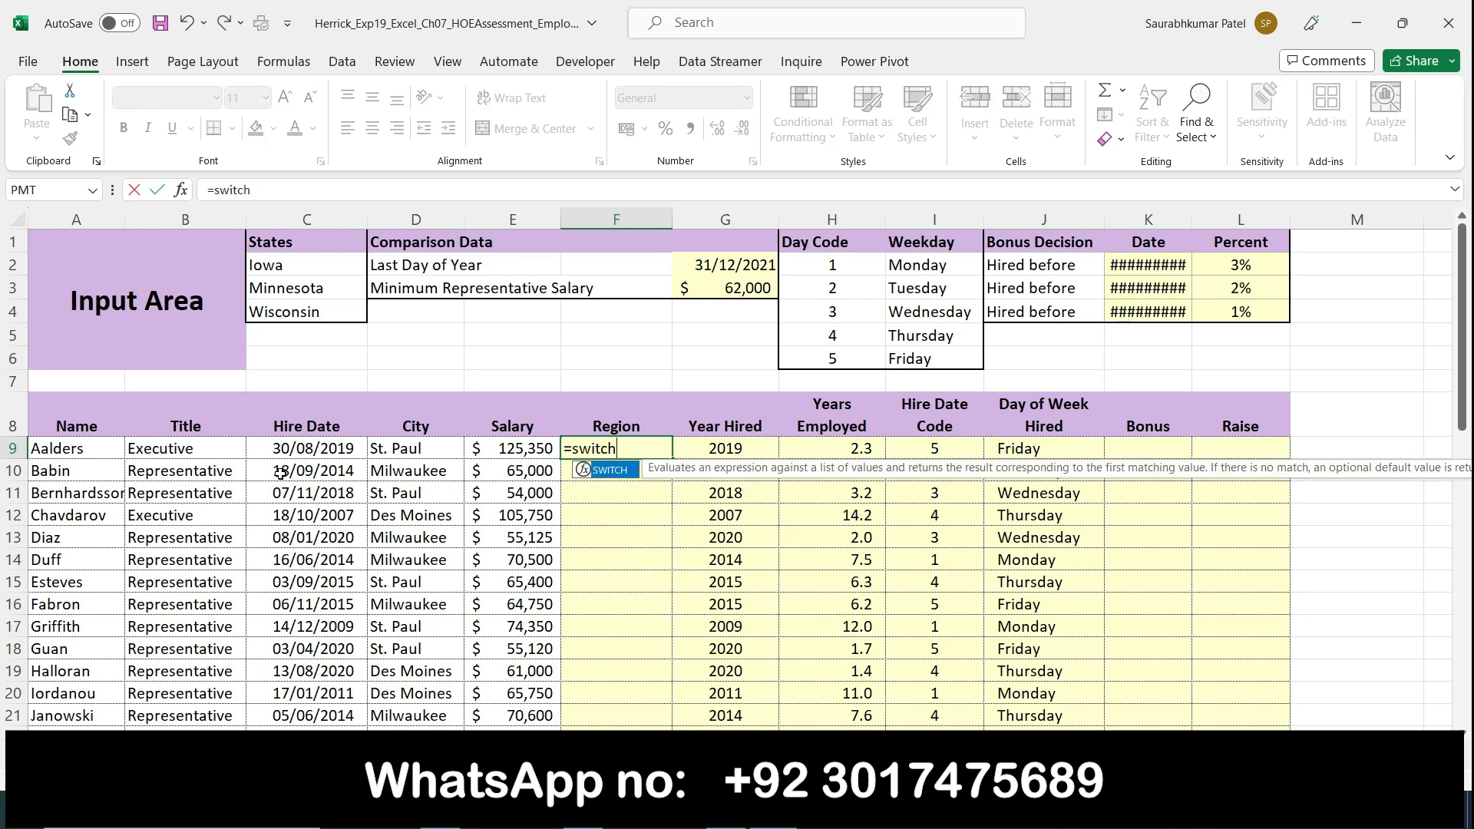
{"action": "double_click", "coordinate": [611, 472]}
Step: Highlight "D9 with" in Word's step 6, and reference cell D9 in F9's SWITCH expression in Excel
{"action": "key", "text": "alt+Tab"}
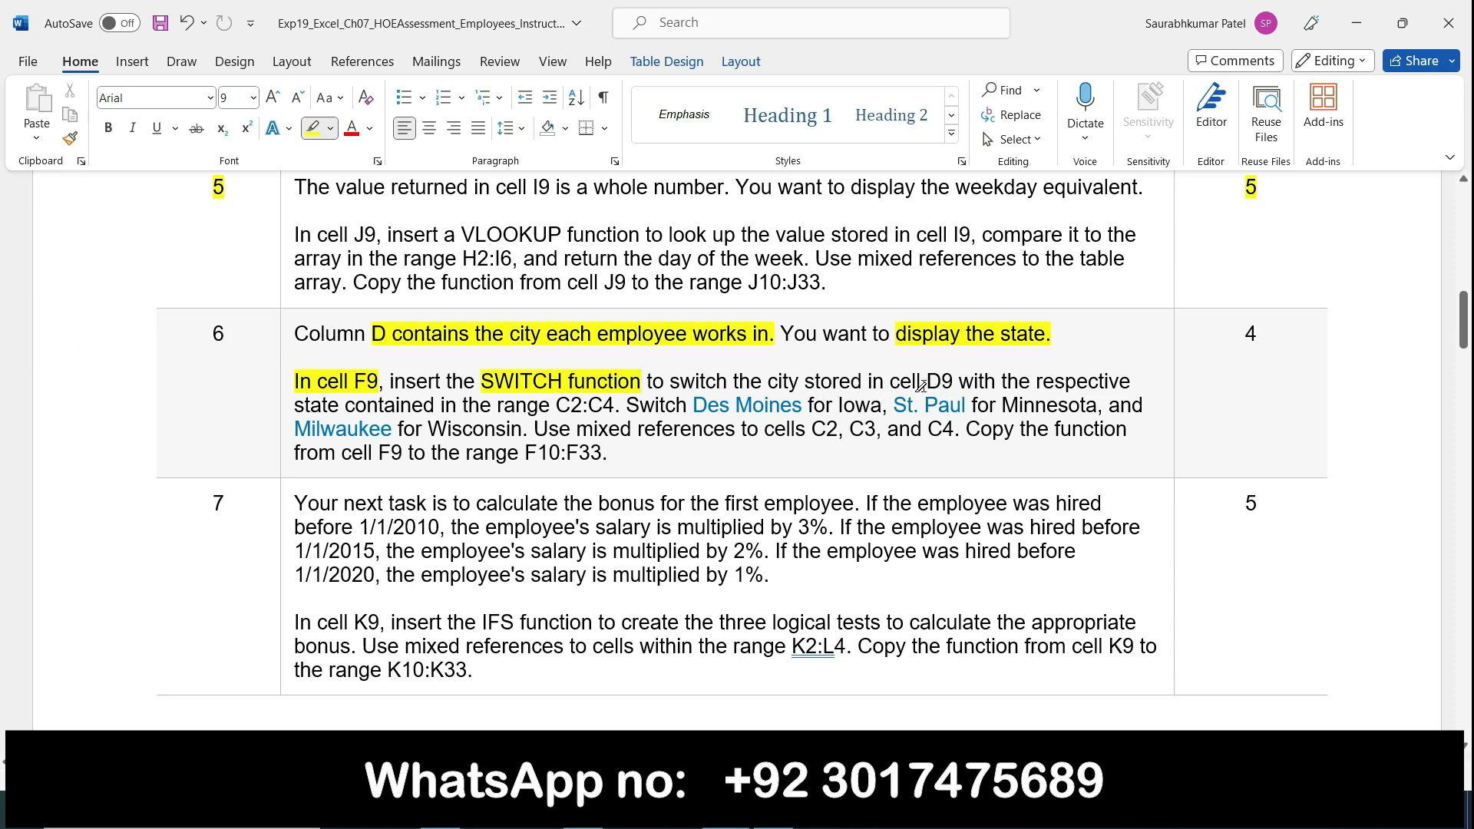
{"action": "left_click_drag", "start_coordinate": [921, 385], "coordinate": [983, 380]}
{"action": "left_click", "coordinate": [773, 810]}
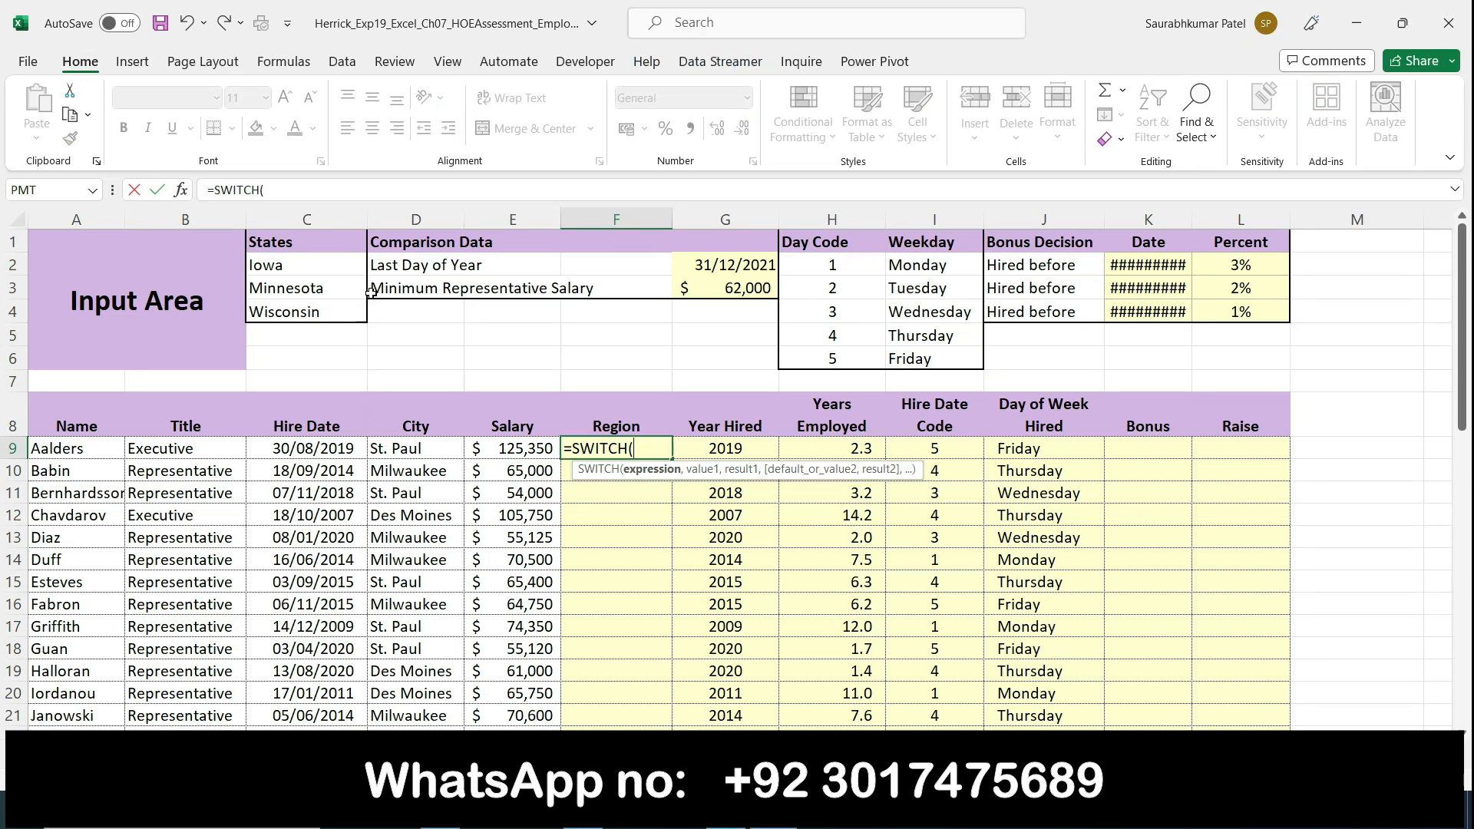
{"action": "left_click", "coordinate": [416, 448]}
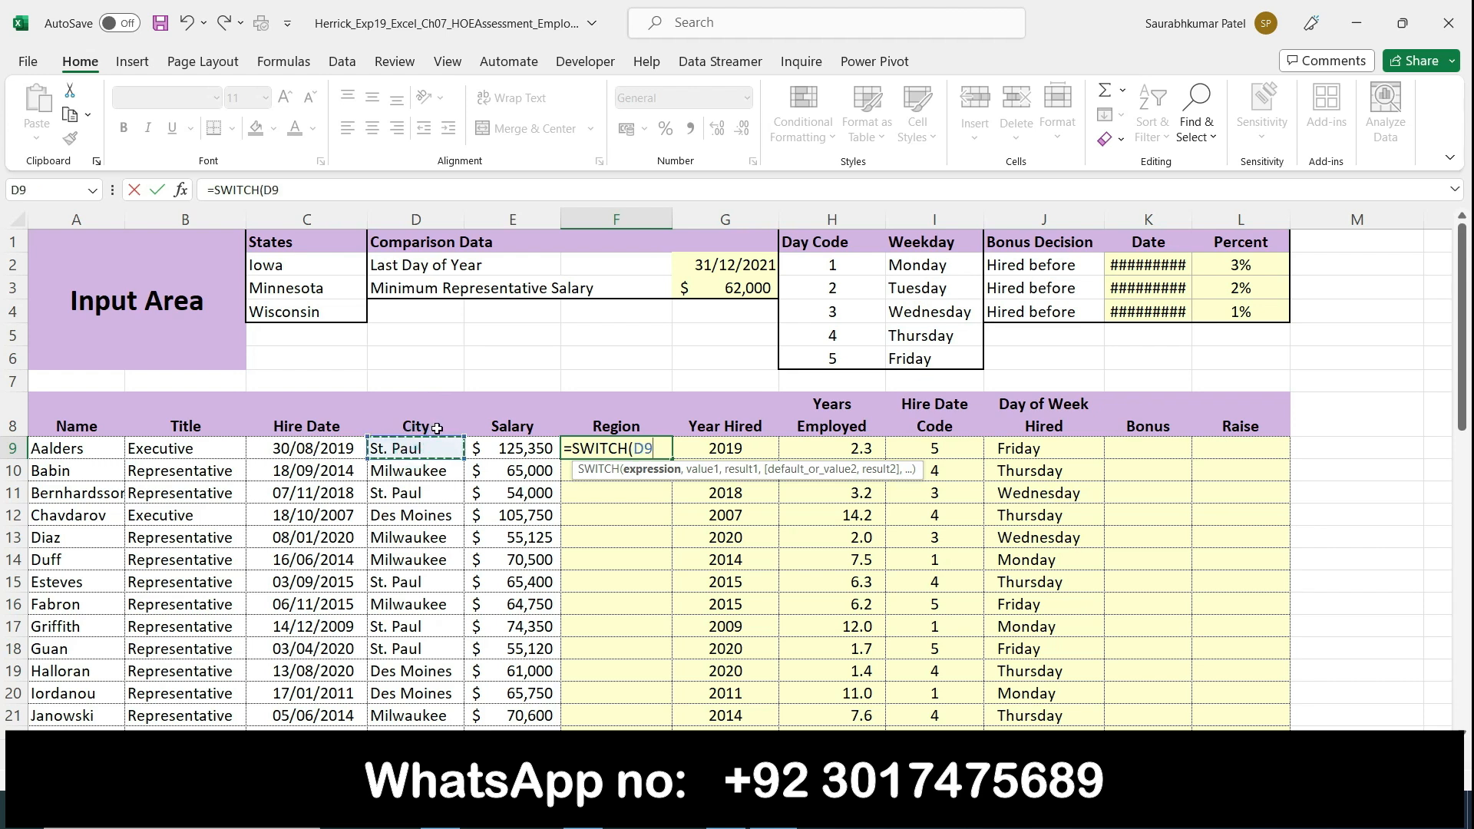
Step: Extend the SWITCH expression in cell F9 to D9=St.Paul, followed by a comma
{"action": "type", "text": "=st"}
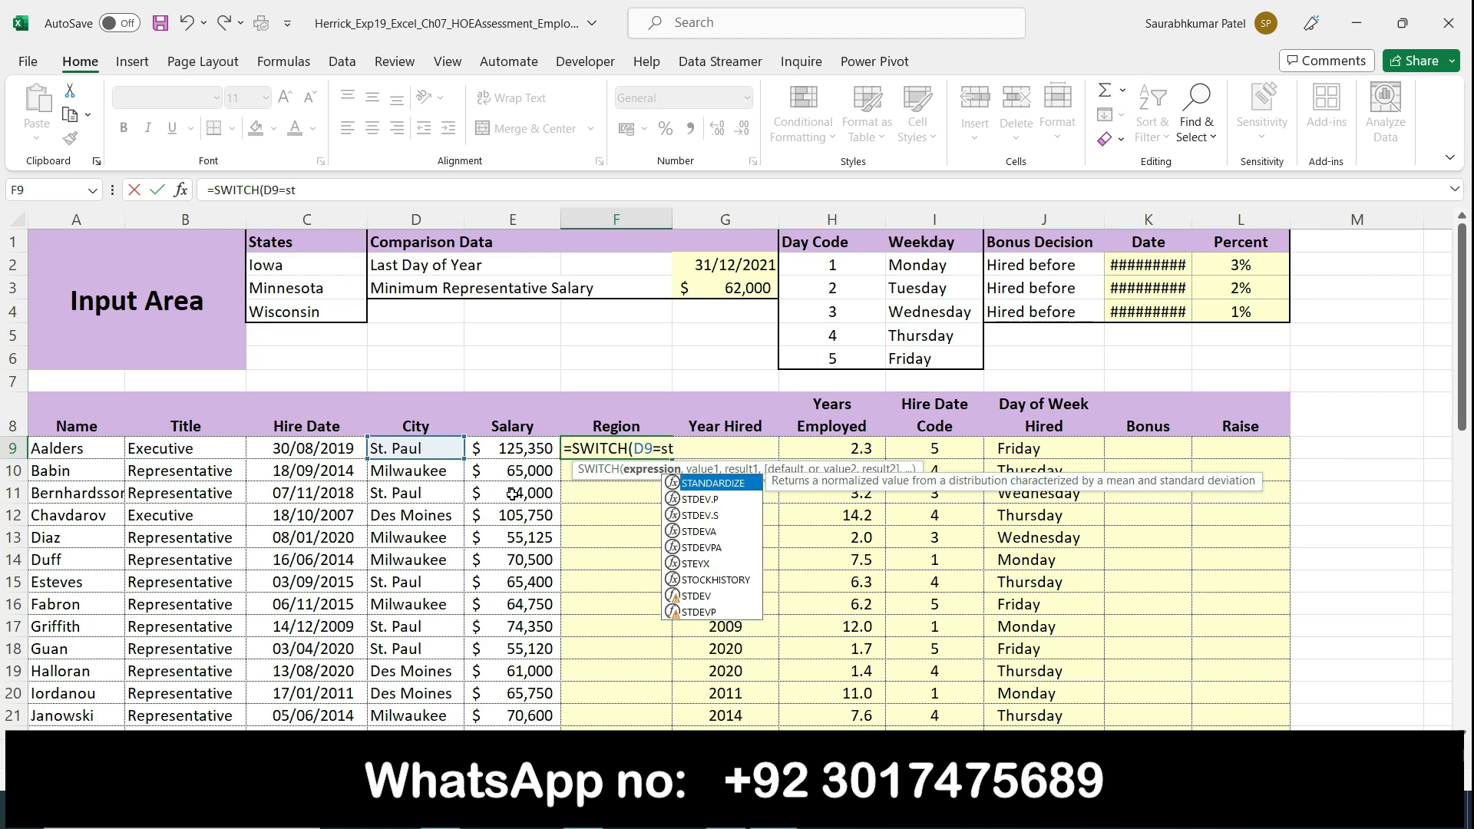
{"action": "type", "text": "."}
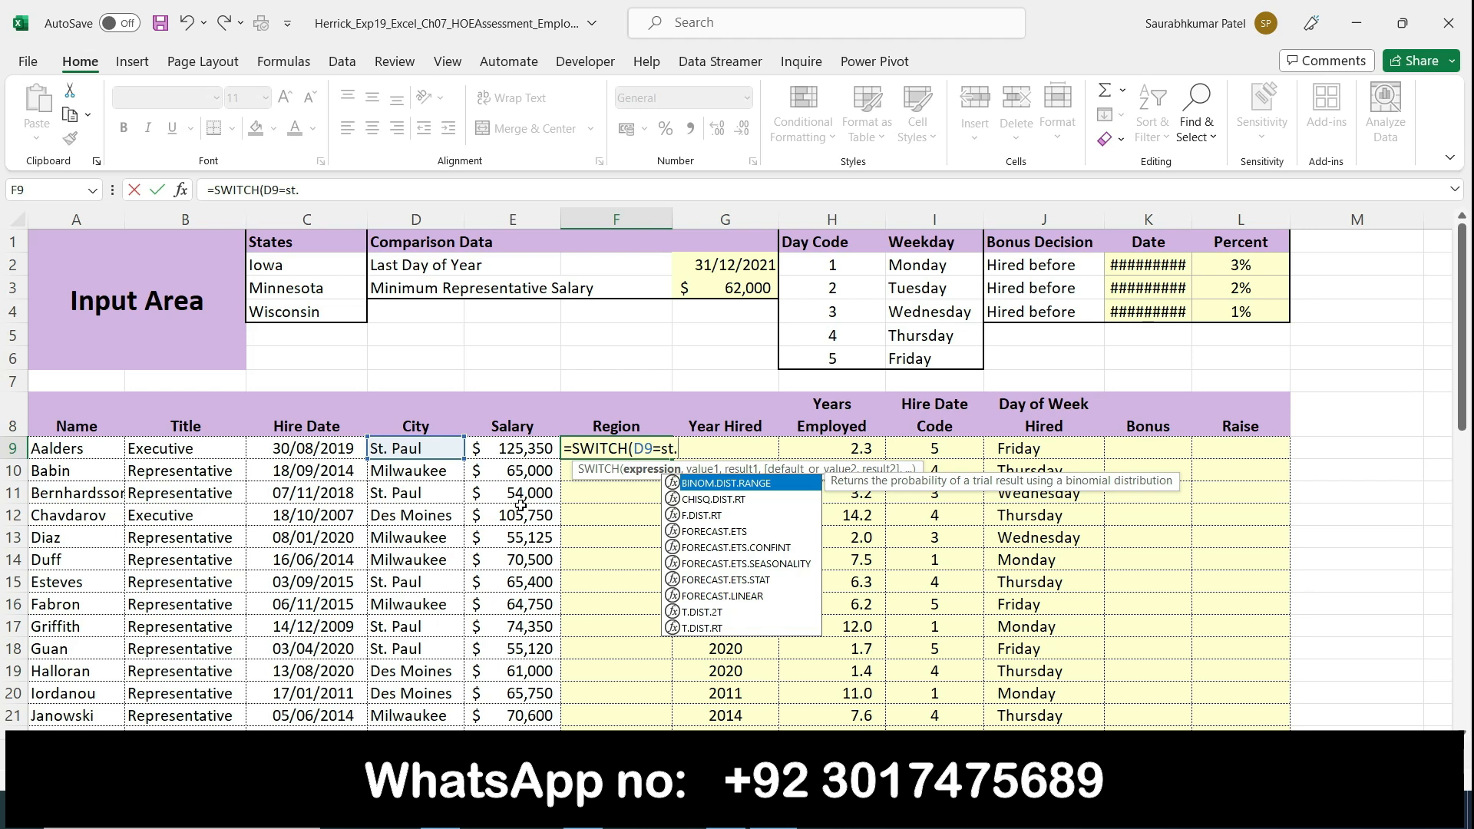
{"action": "type", "text": "Pa"}
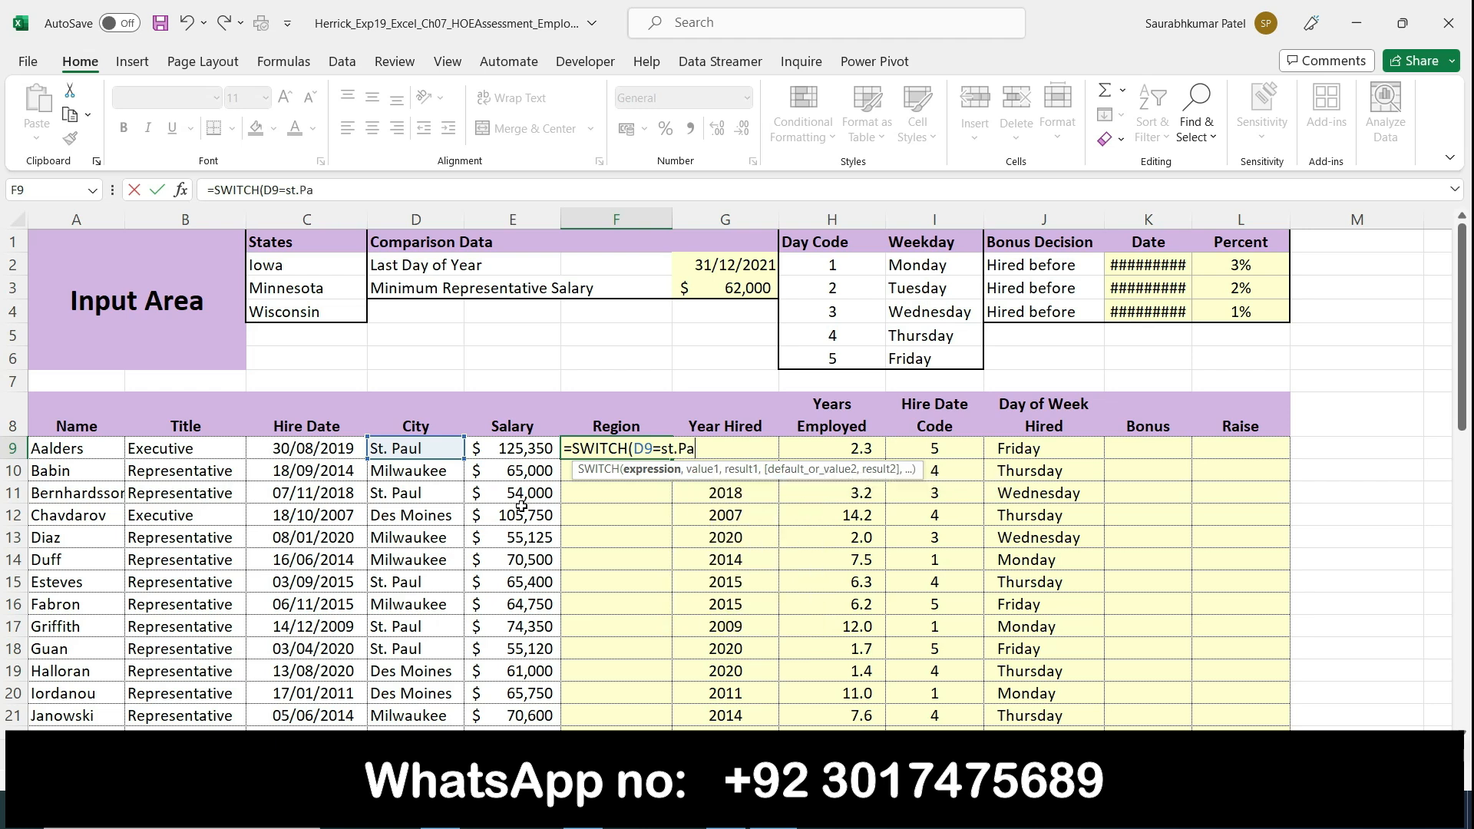
{"action": "key", "text": "BackSpace"}
{"action": "key", "text": "BackSpace"}
{"action": "key", "text": "BackSpace"}
{"action": "key", "text": "BackSpace"}
{"action": "key", "text": "BackSpace"}
{"action": "type", "text": "St.Paul,"}
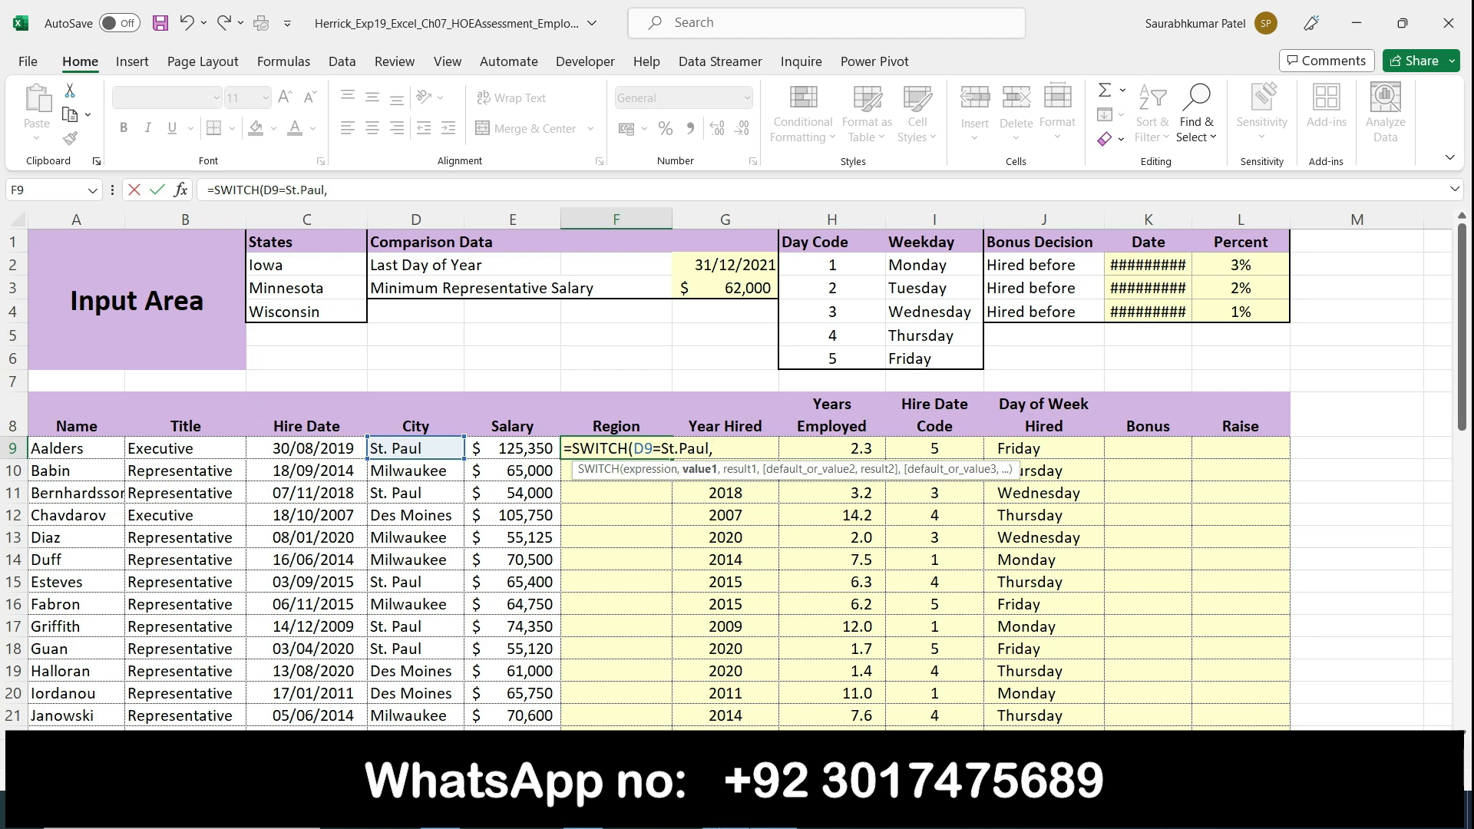
Step: Highlight "Minnesota," in Word's step 6, and add $C$3 as the next argument of F9's SWITCH function in Excel
{"action": "left_click", "coordinate": [726, 810]}
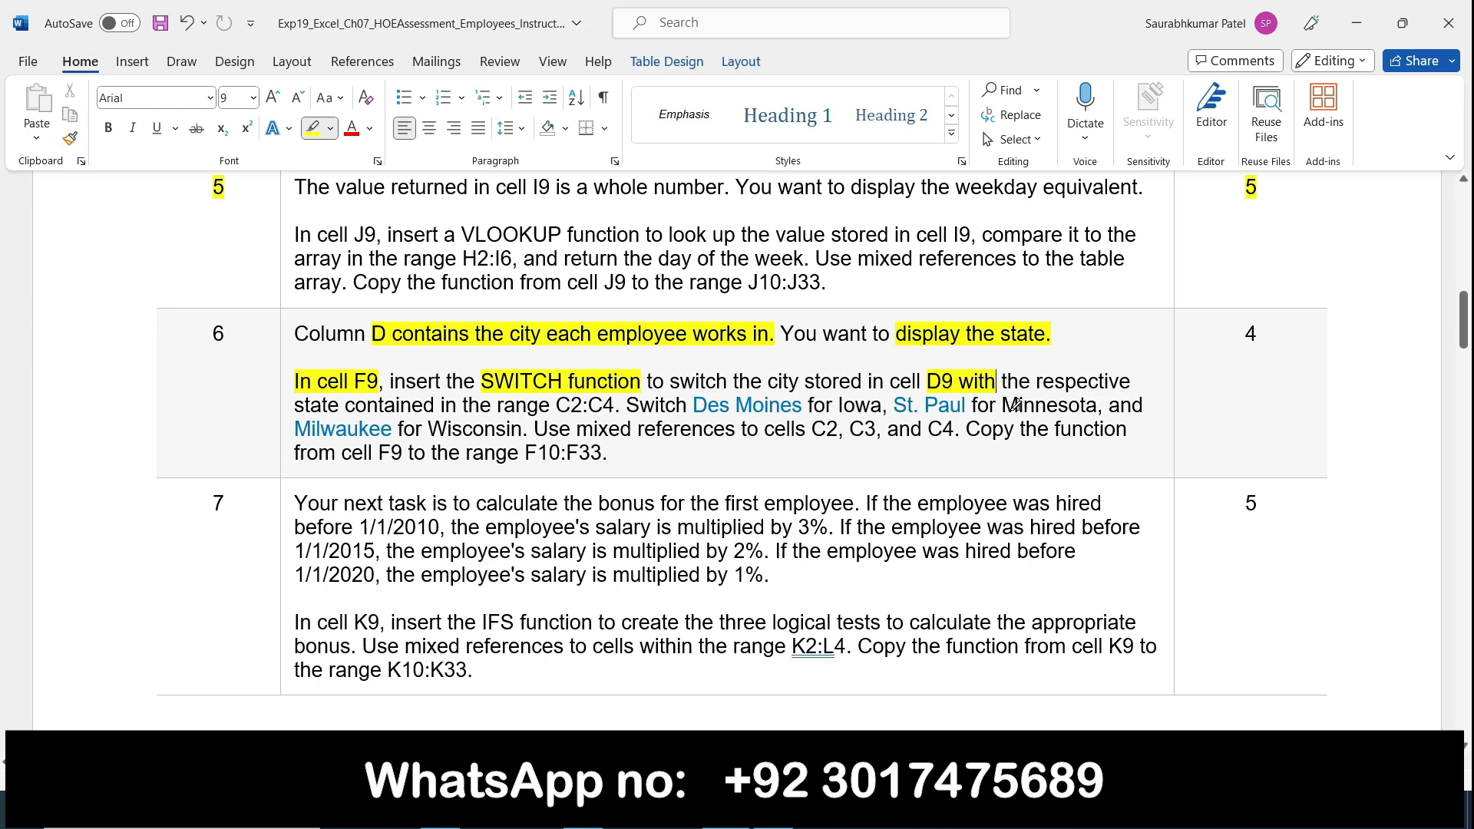
{"action": "left_click_drag", "start_coordinate": [1001, 405], "coordinate": [1092, 409]}
{"action": "key", "text": "alt+Tab"}
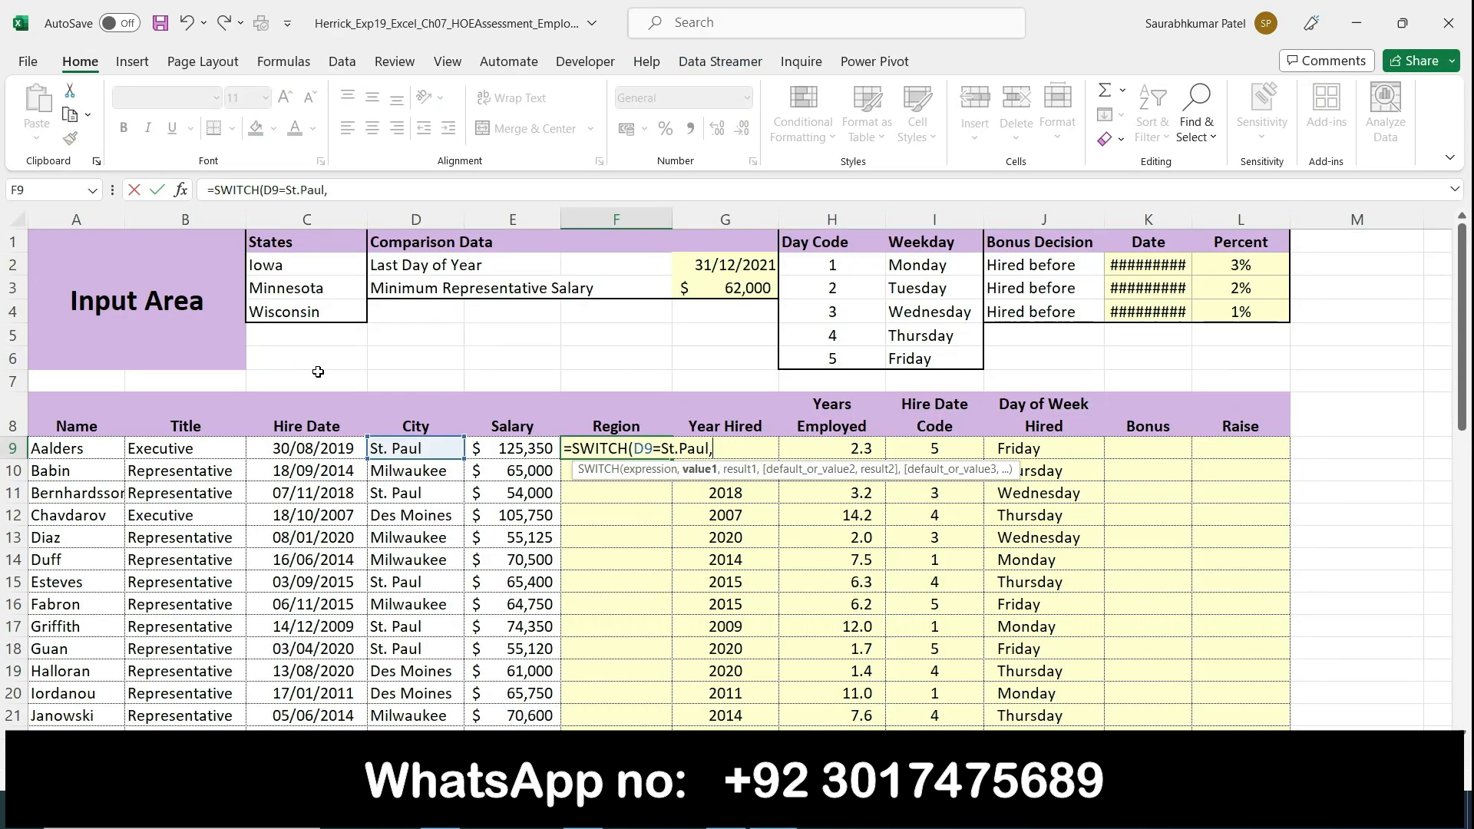
{"action": "left_click", "coordinate": [278, 289]}
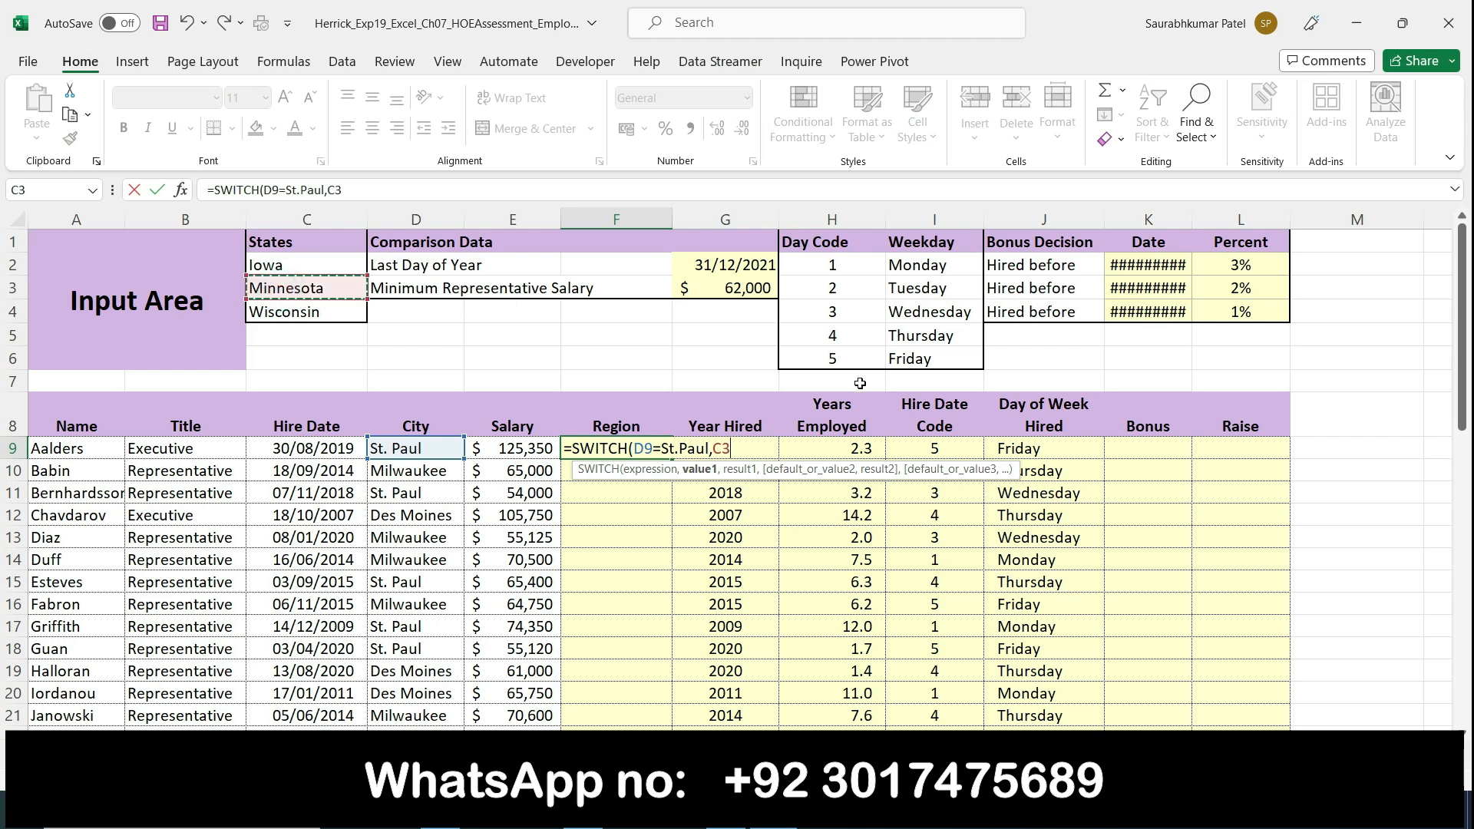
{"action": "key", "text": "F4"}
{"action": "type", "text": ","}
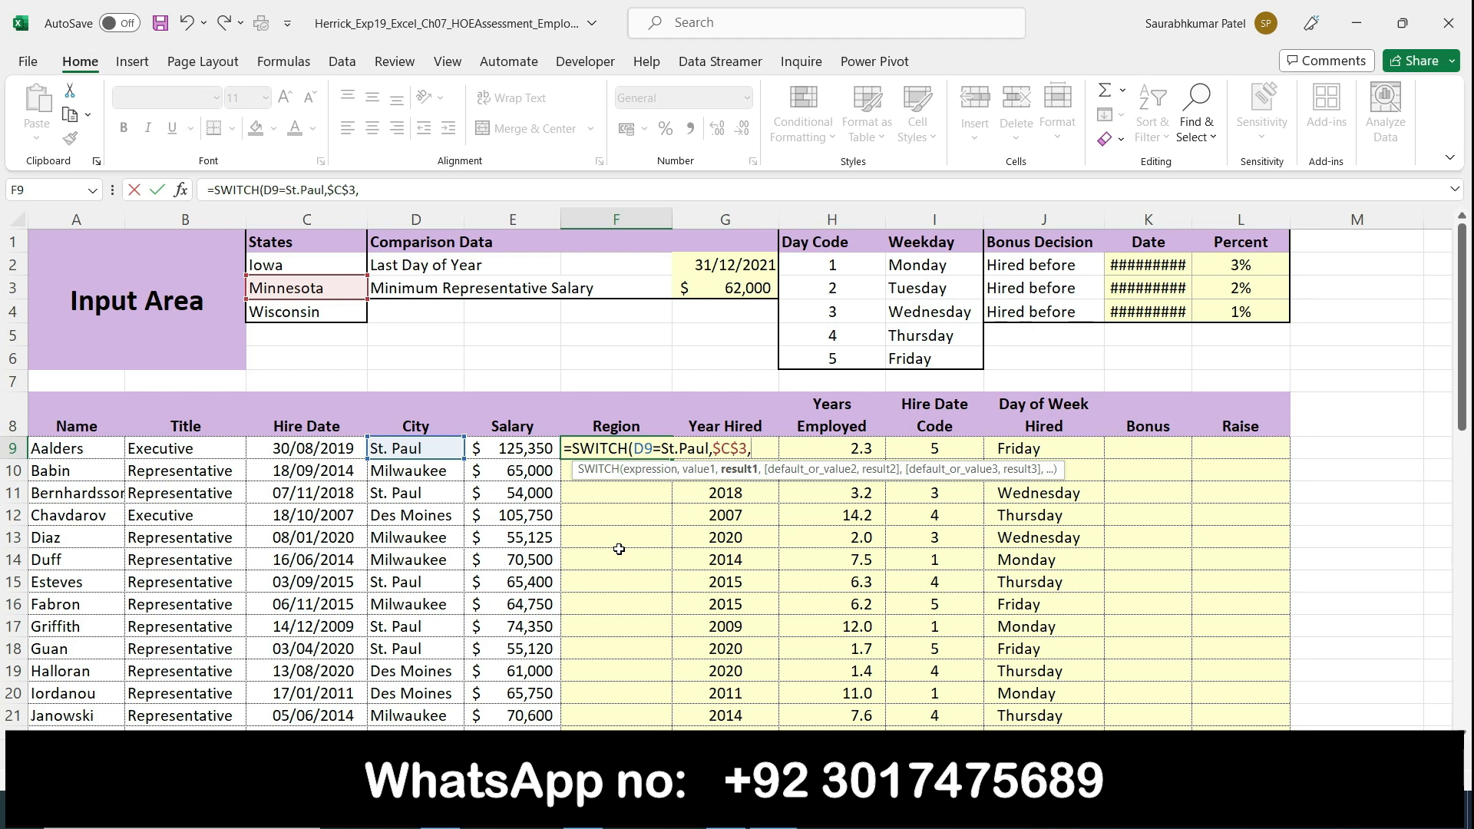
Step: Add Milwaukee as the next argument of the SWITCH function in cell F9, followed by a comma
{"action": "type", "text": "Milwaukee"}
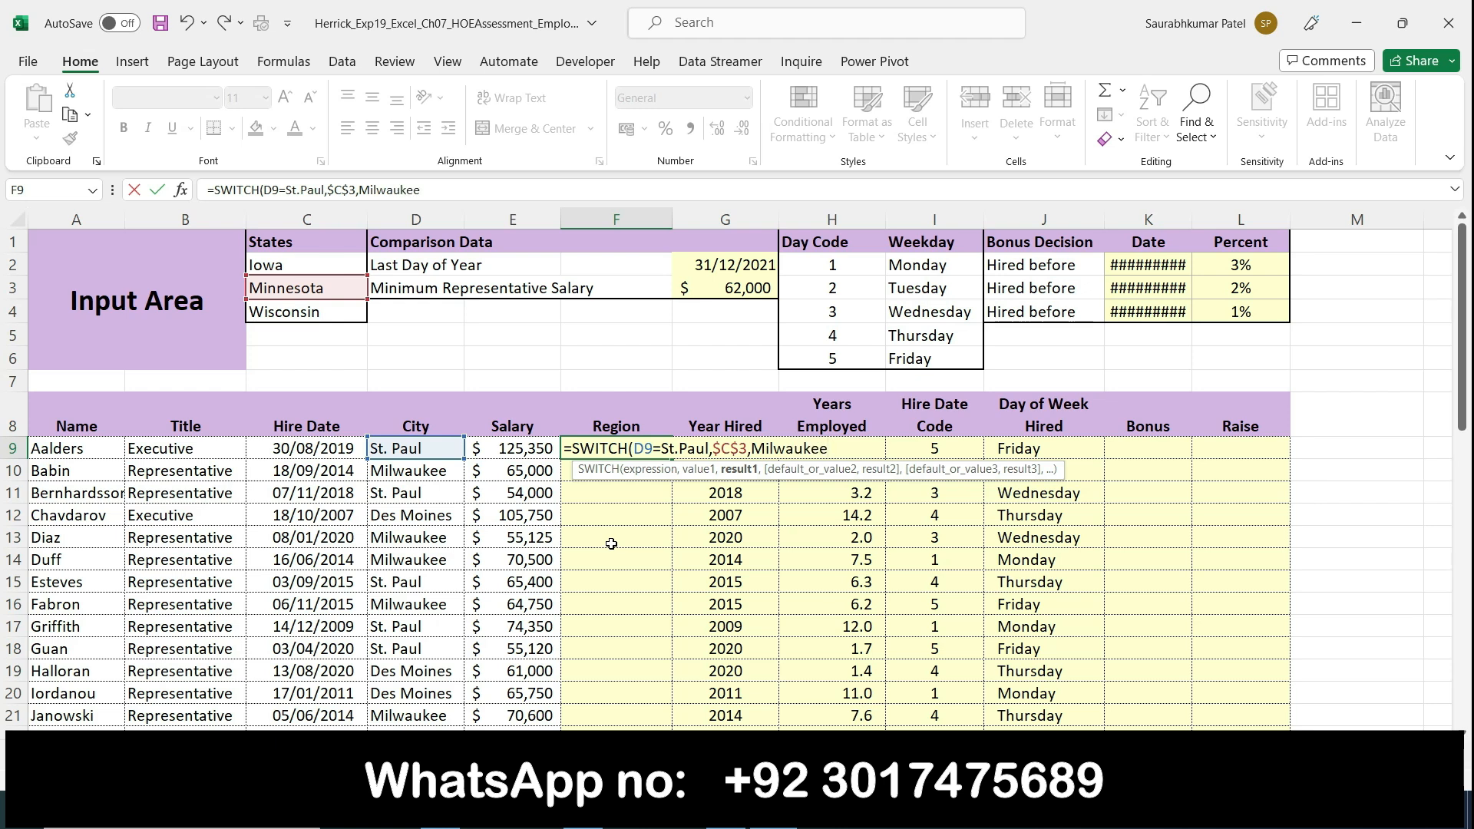
{"action": "type", "text": ","}
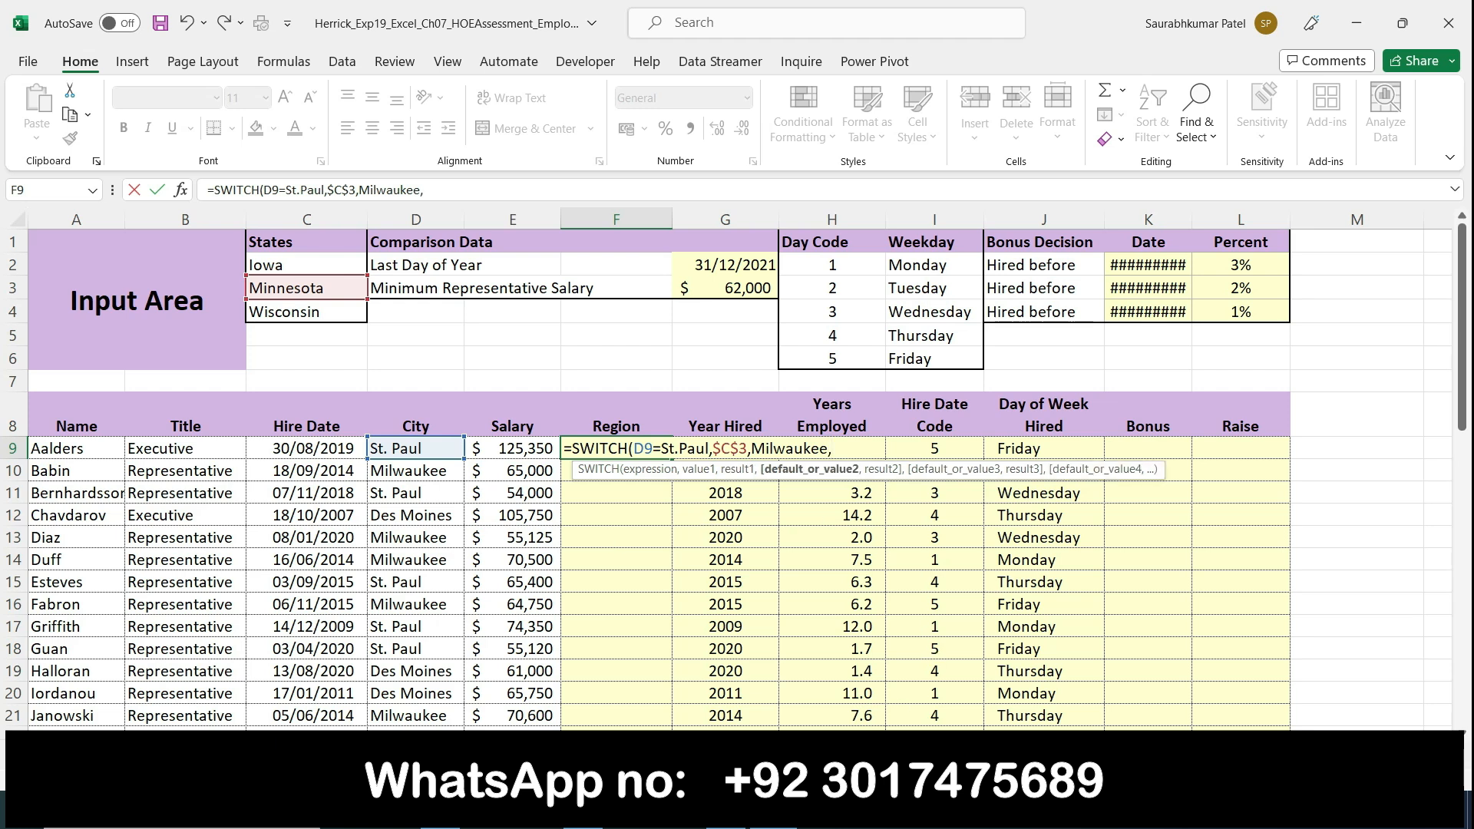
Step: Highlight "Milwaukee for Wisconsin" in Word's step 6, and add $C$4 to F9's SWITCH function in Excel
{"action": "key", "text": "alt+Tab"}
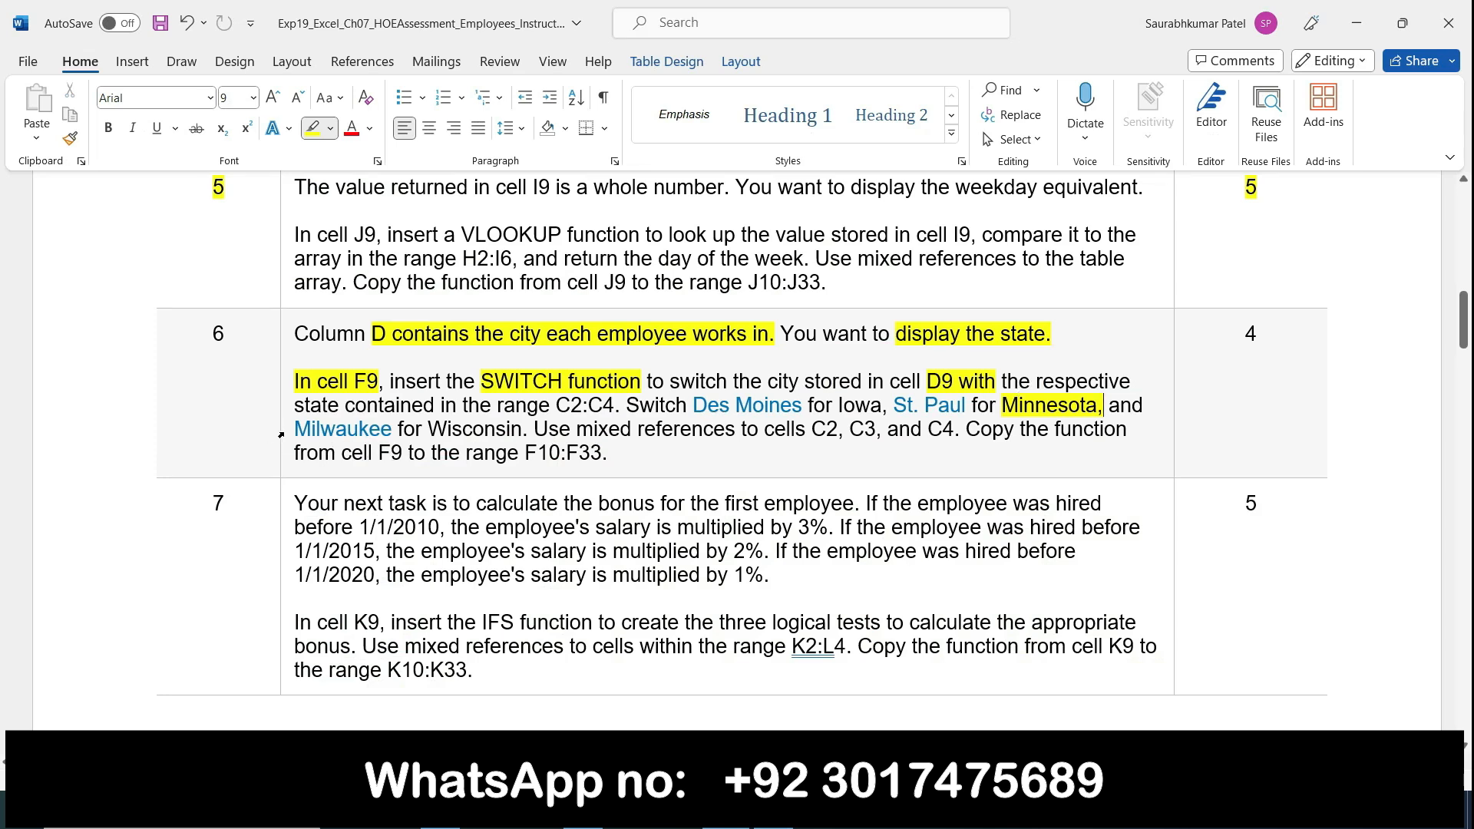
{"action": "mouse_move", "coordinate": [294, 430]}
{"action": "left_mouse_down"}
{"action": "mouse_move", "coordinate": [522, 430]}
{"action": "mouse_move", "coordinate": [454, 431]}
{"action": "left_mouse_up"}
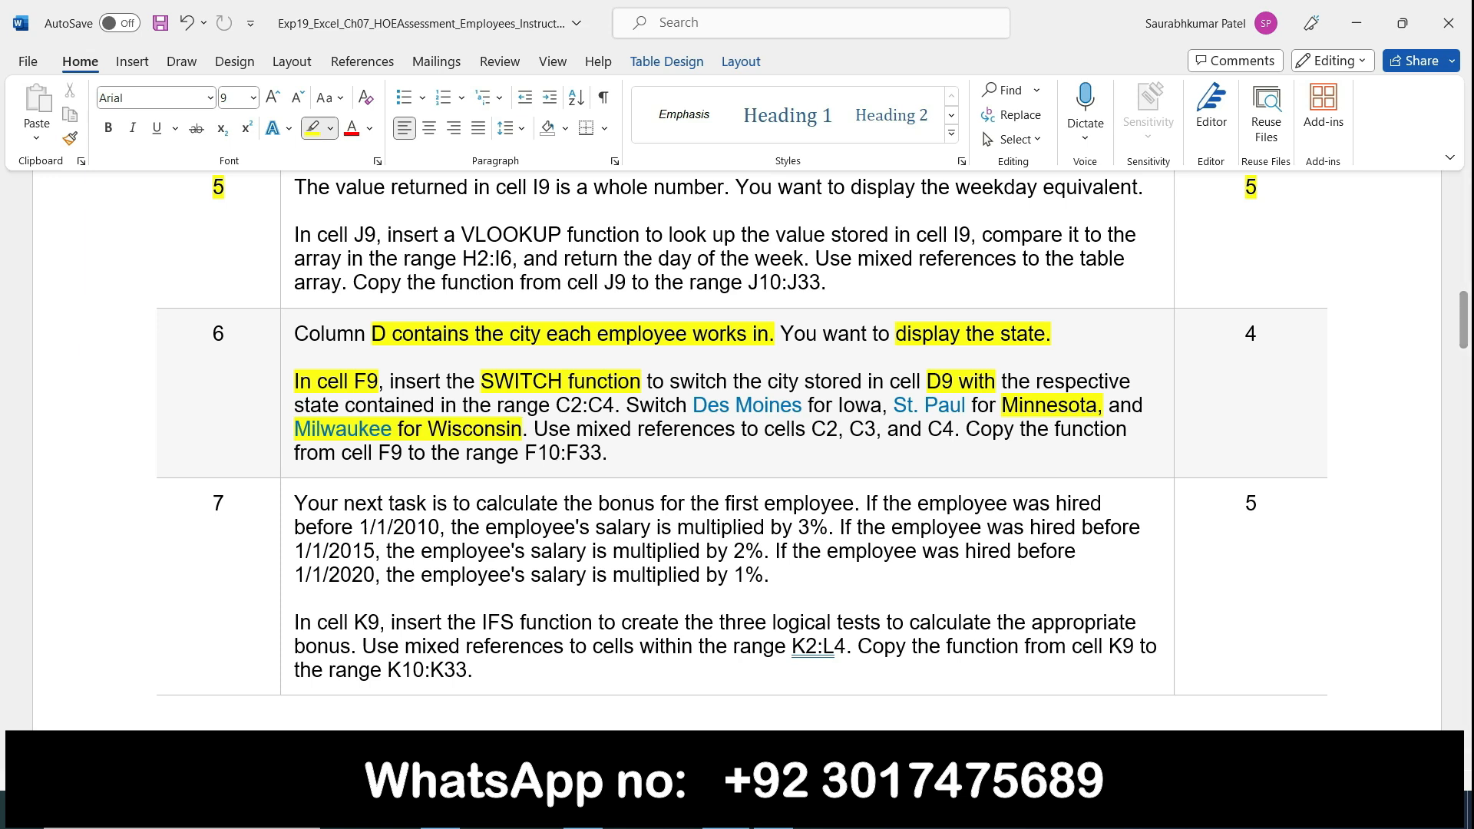
{"action": "left_click", "coordinate": [726, 810]}
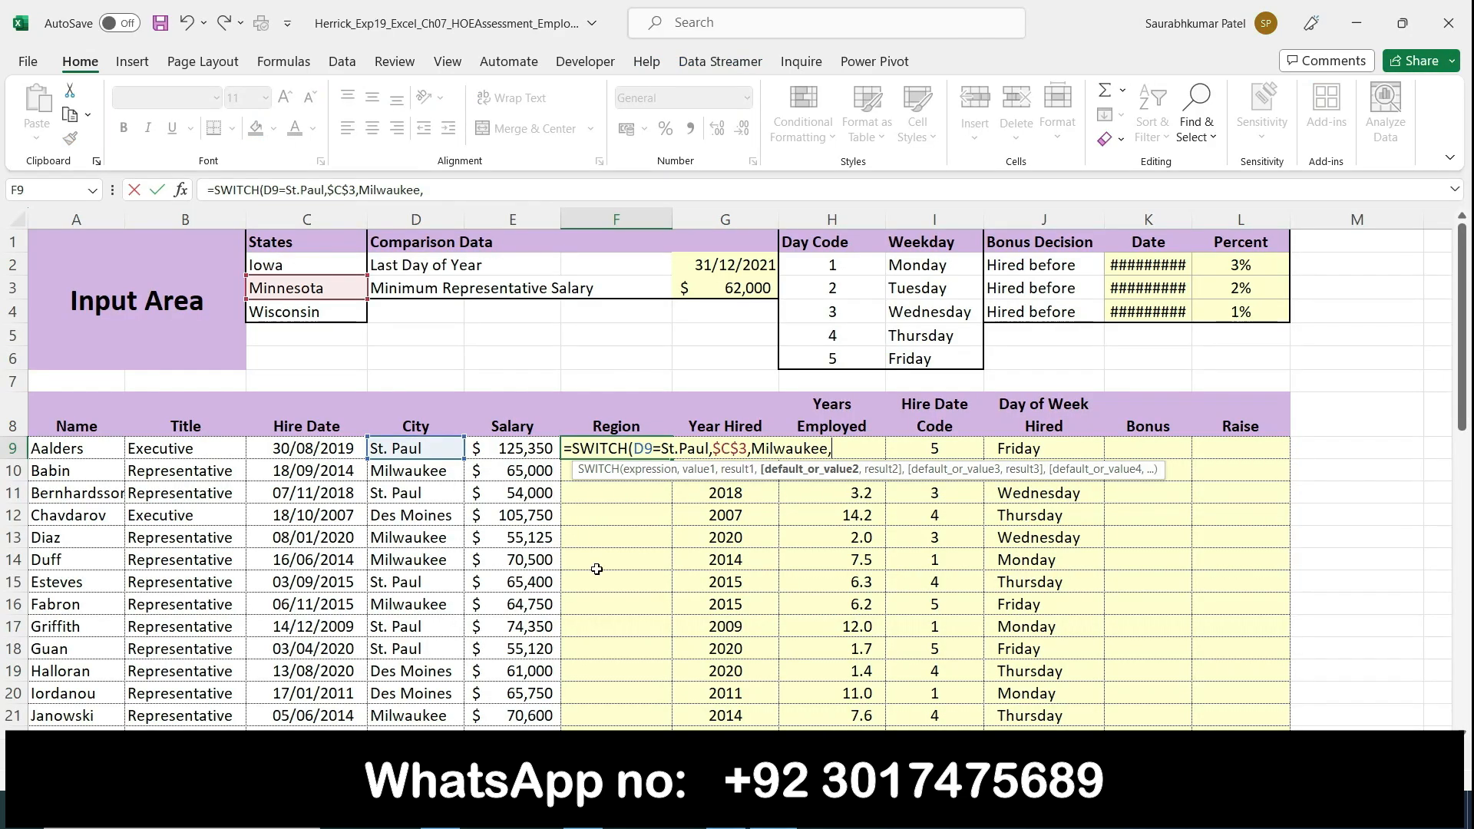
{"action": "left_click", "coordinate": [296, 319]}
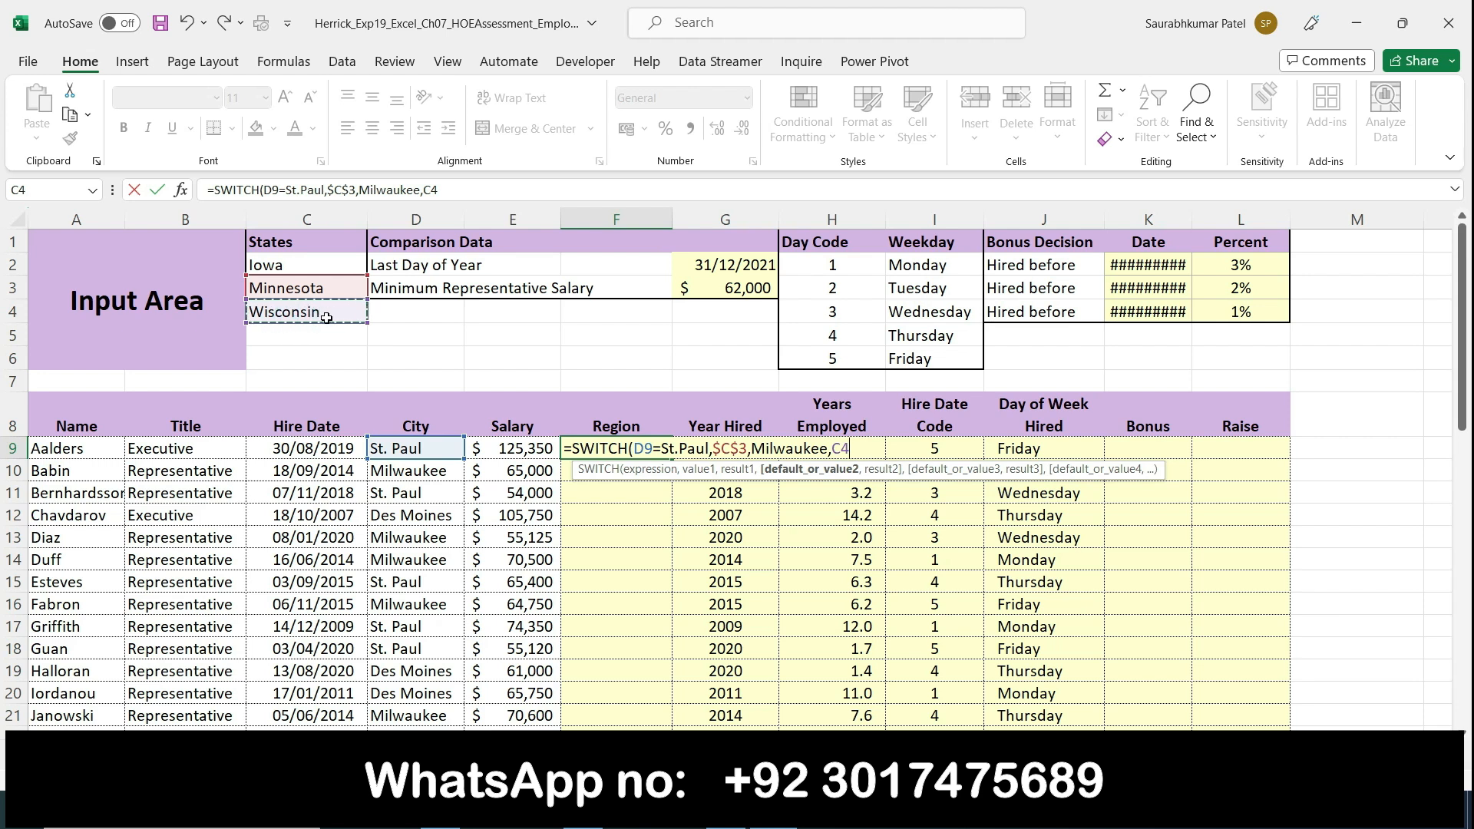
{"action": "key", "text": "F4"}
{"action": "type", "text": ","}
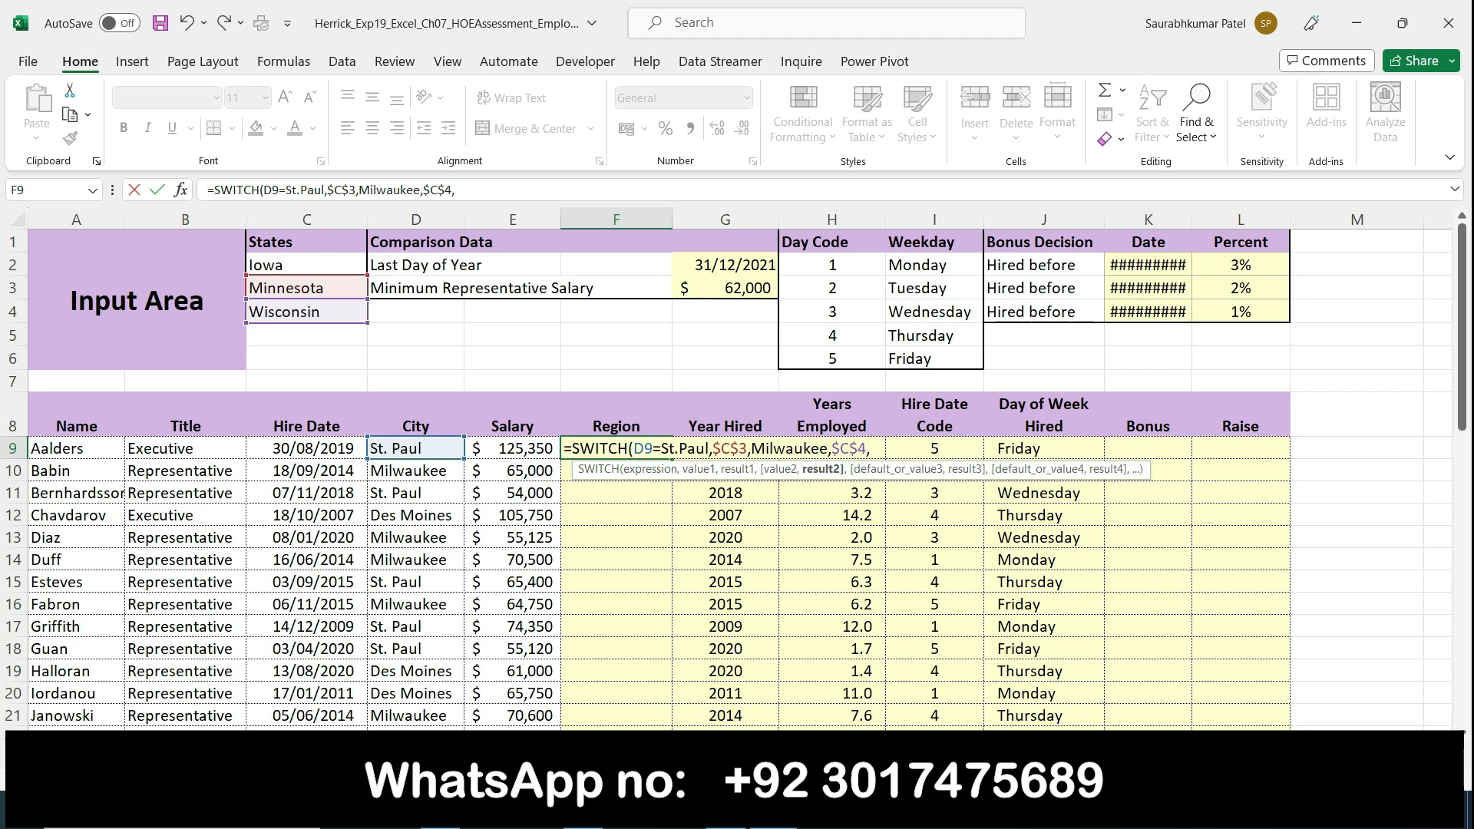
Step: Consult Word's step 6, and add Des Monies as the next argument of F9's SWITCH function in Excel, followed by a comma
{"action": "key", "text": "alt+Tab"}
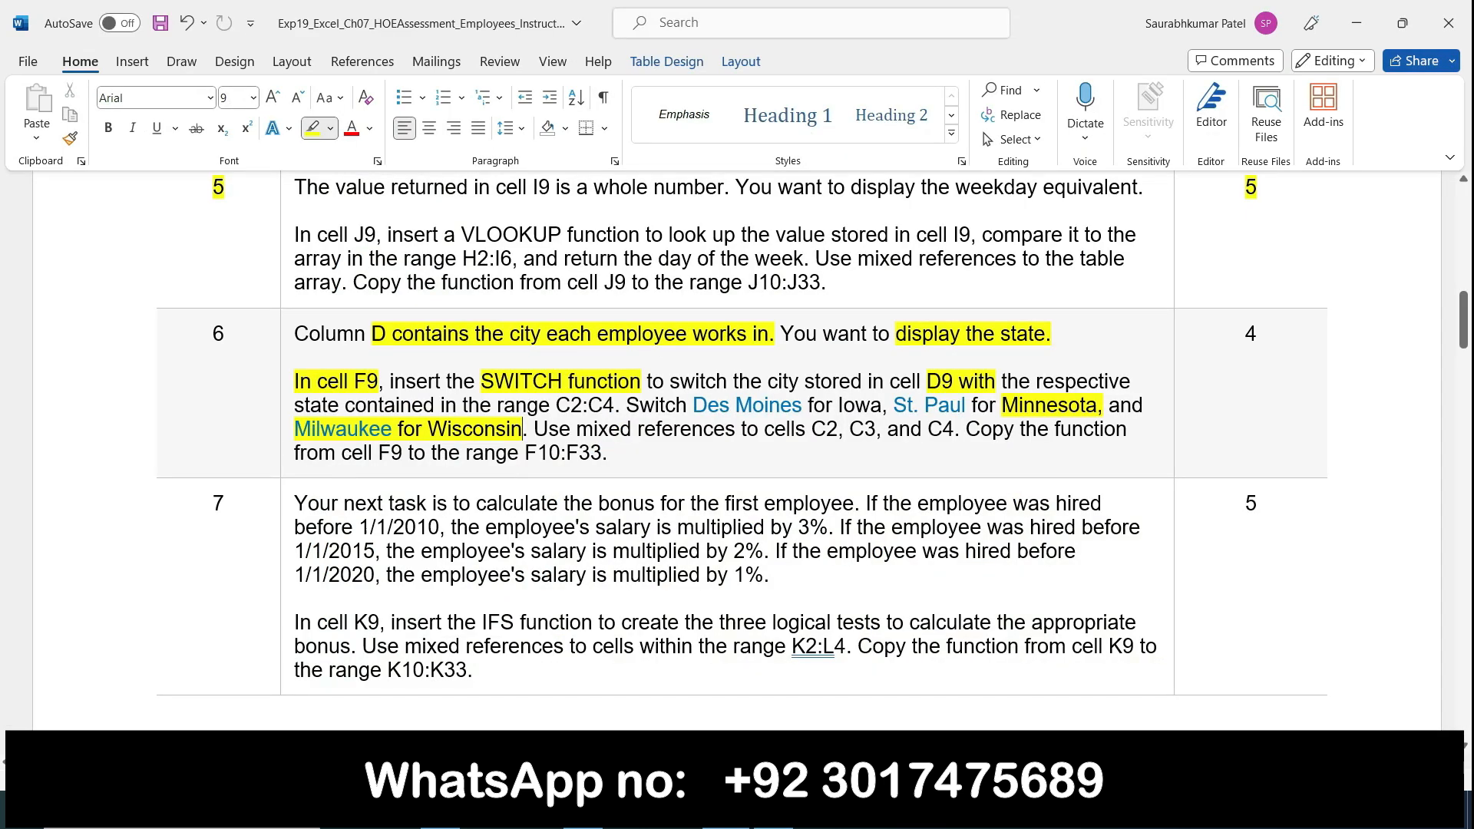
{"action": "key", "text": "alt+Tab"}
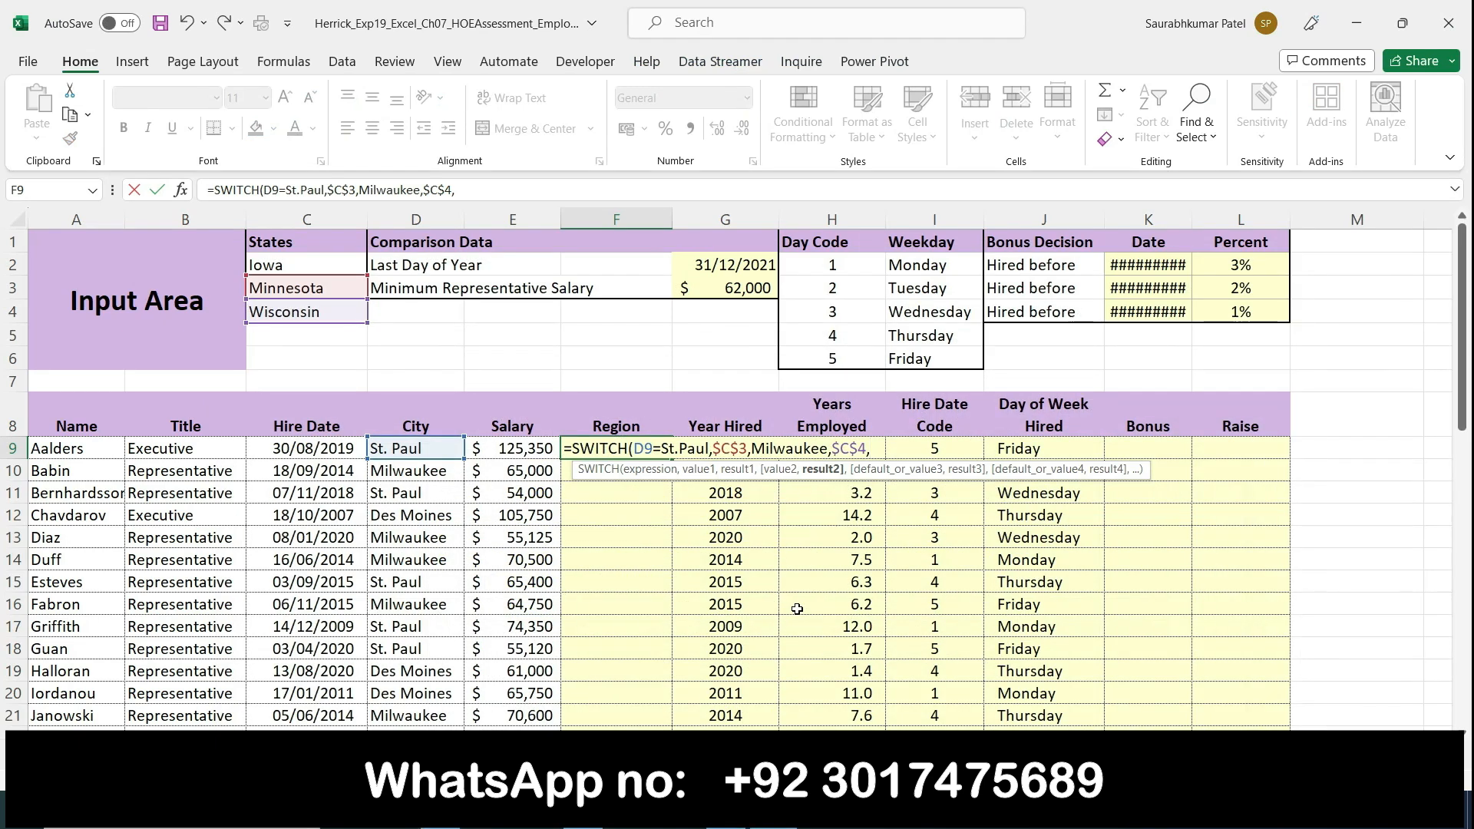
{"action": "type", "text": "Des Monies"}
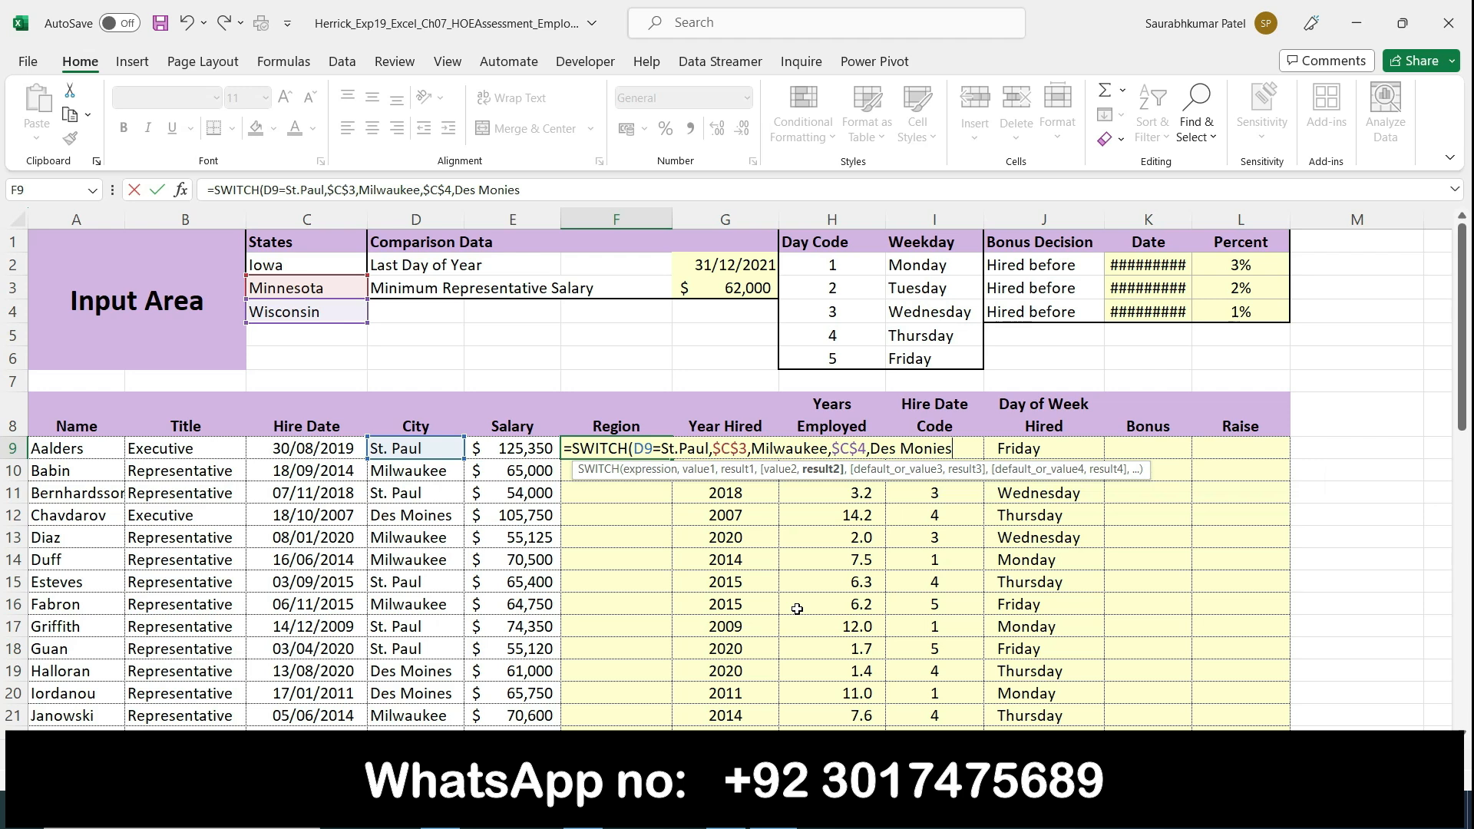
{"action": "type", "text": ","}
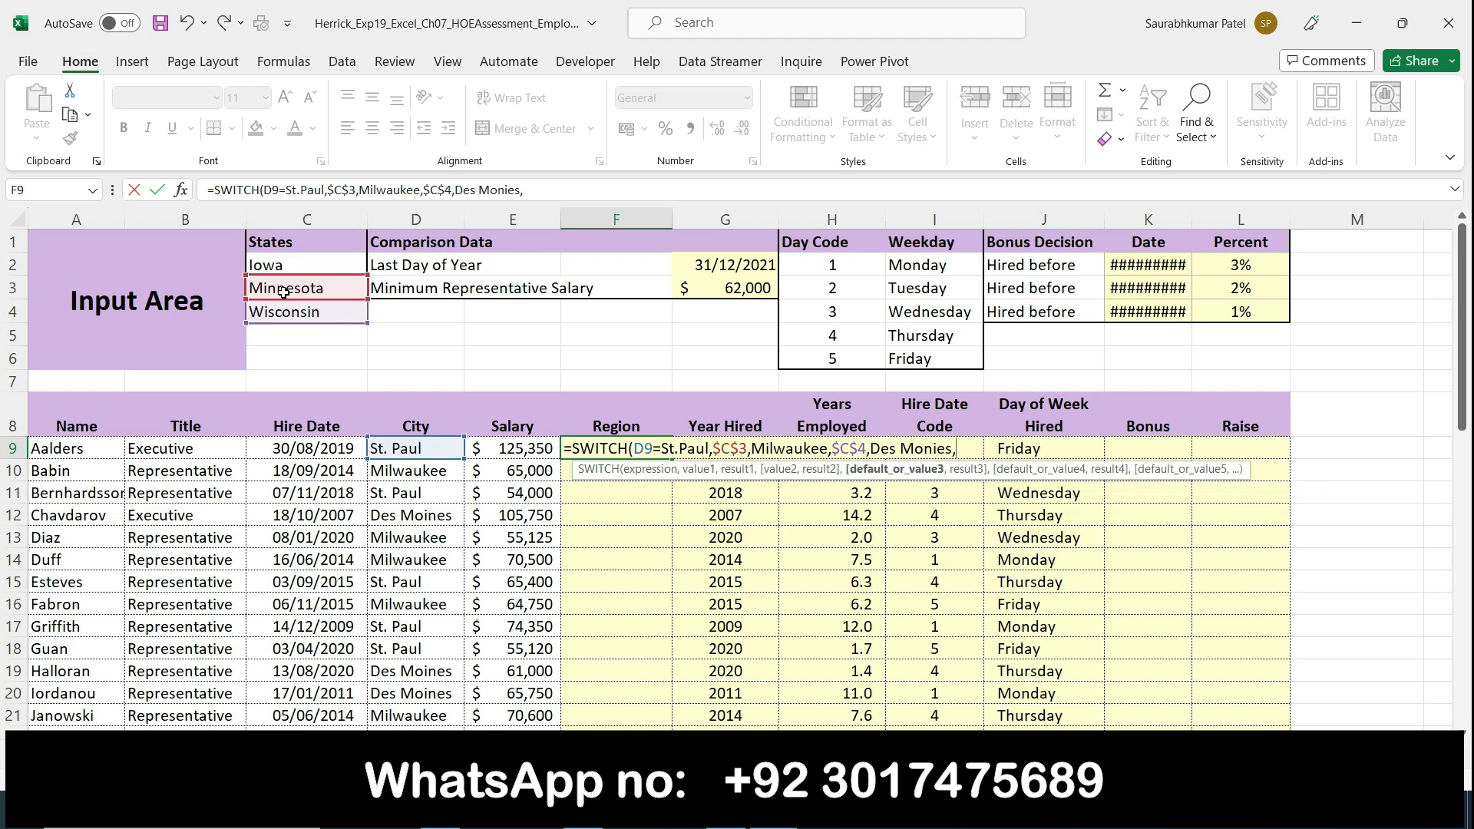
Step: Add $C$2 as the last argument of F9's SWITCH function, close the parenthesis and enter the formula
{"action": "left_click", "coordinate": [286, 265]}
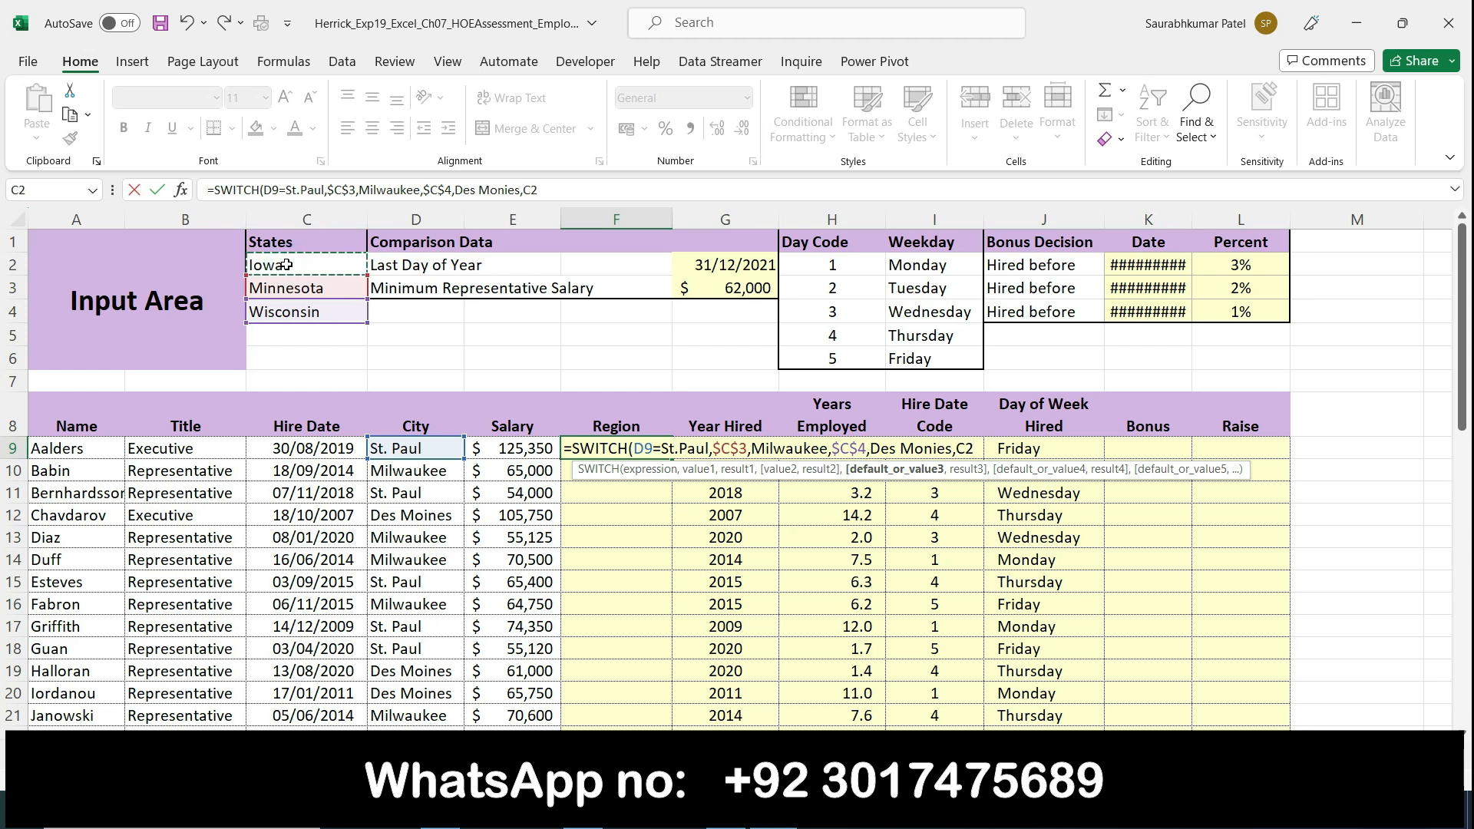
{"action": "key", "text": "F4"}
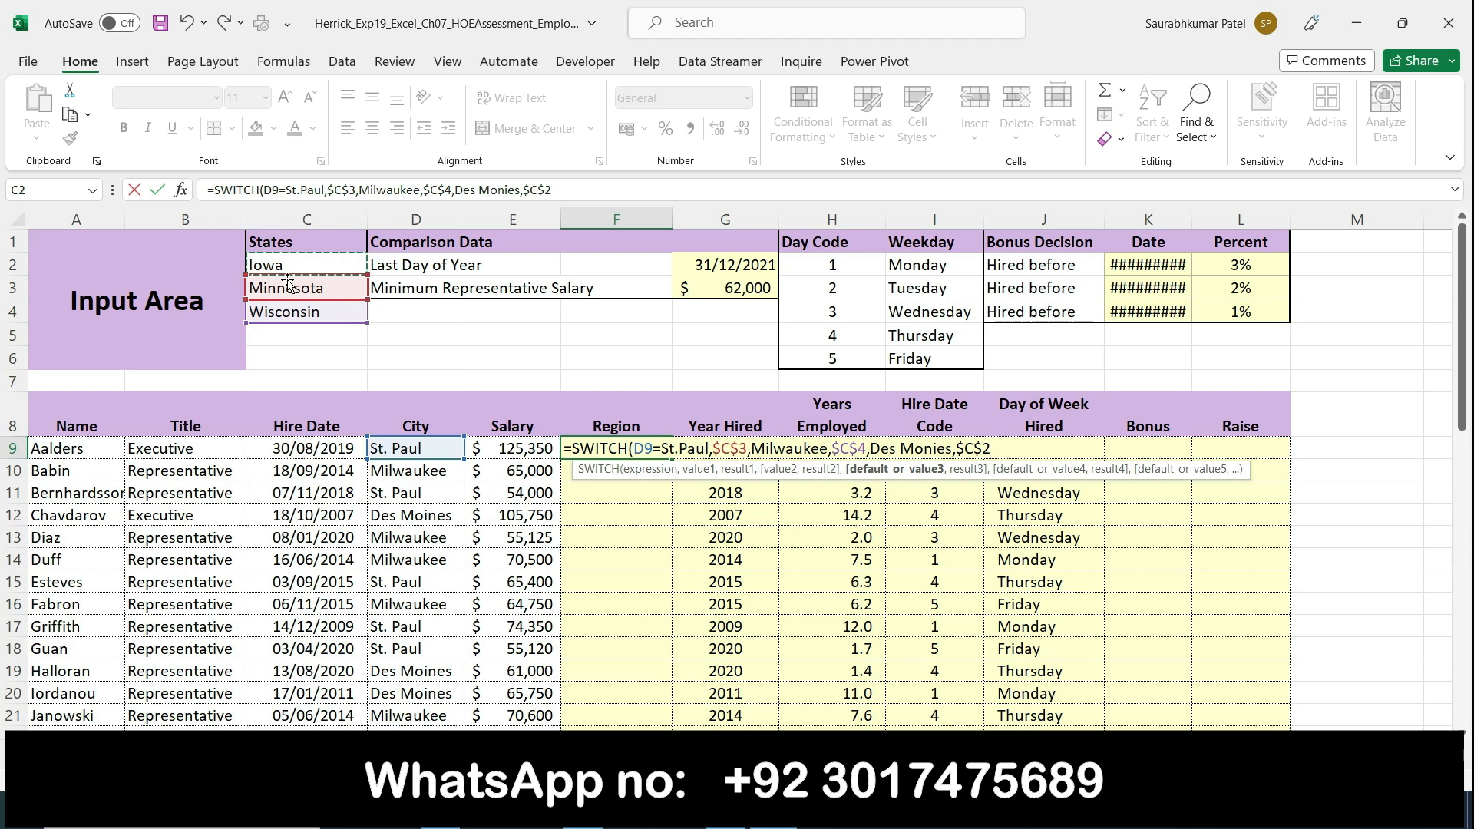
{"action": "type", "text": ")"}
{"action": "key", "text": "Return"}
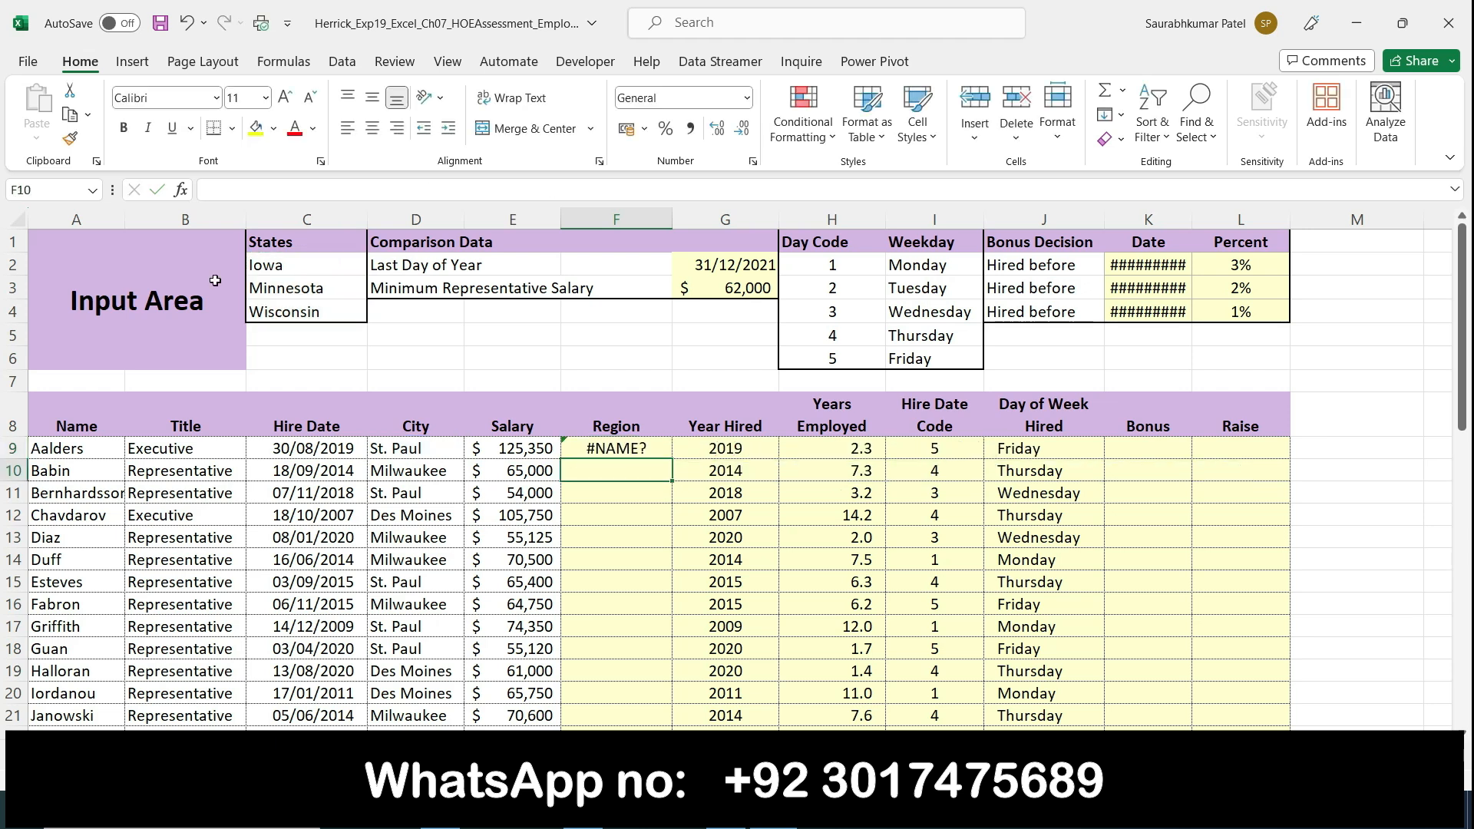
Step: Open the function arguments of cell F9's SWITCH formula and enclose St.Paul in quotation marks in the expression
{"action": "left_click", "coordinate": [631, 445]}
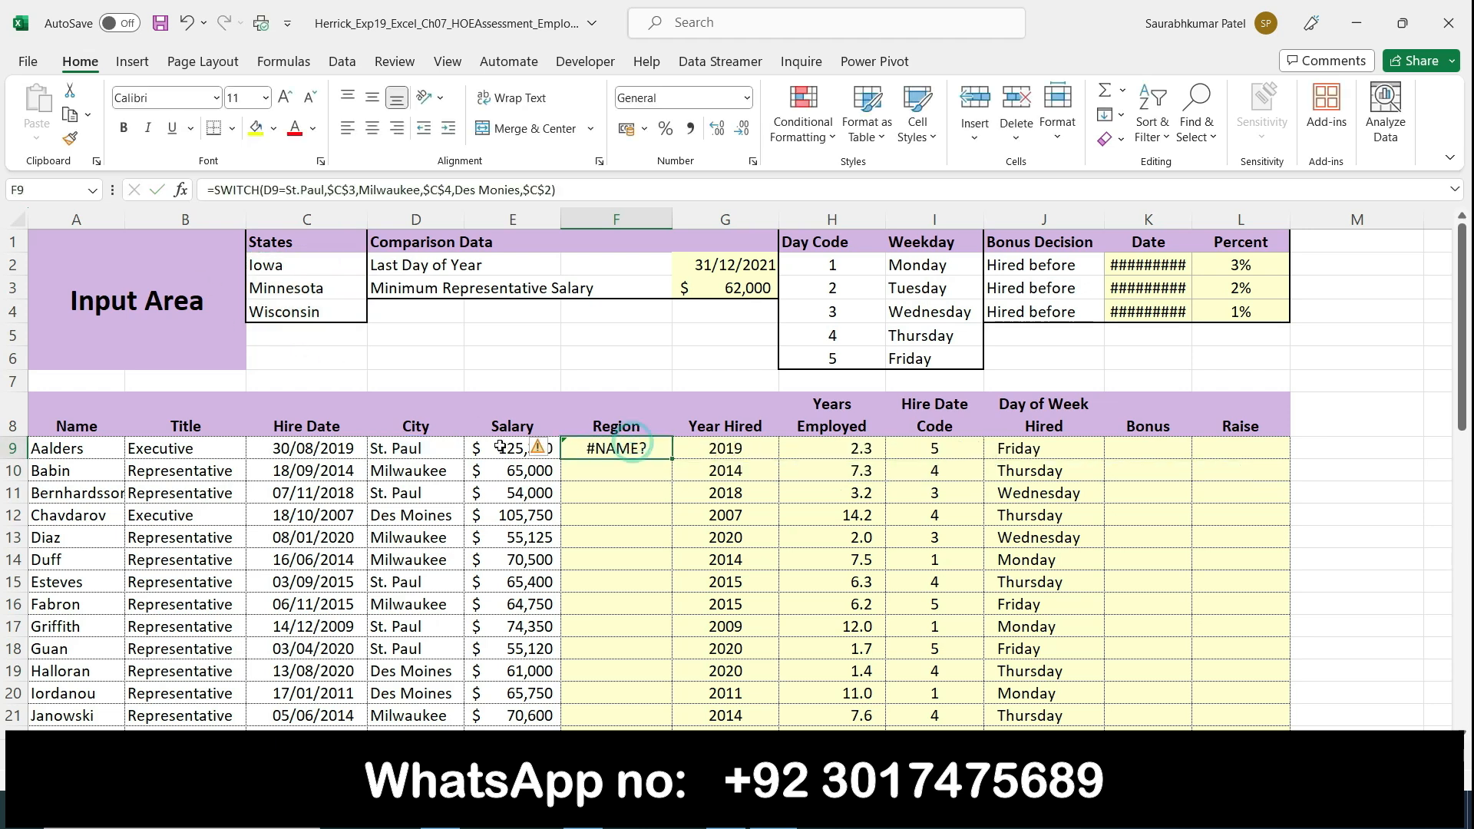
{"action": "left_click", "coordinate": [539, 448]}
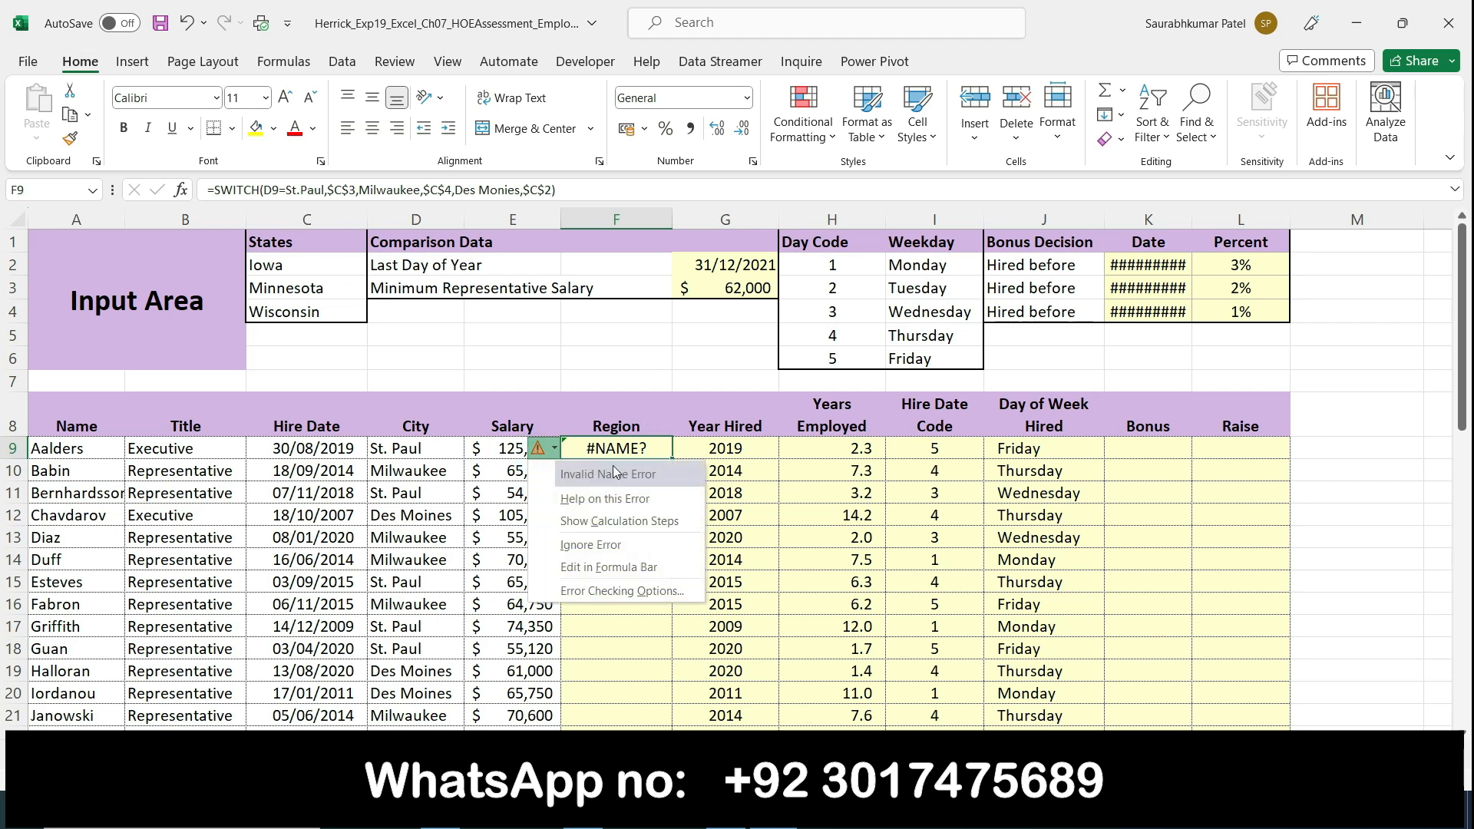
{"action": "left_click", "coordinate": [184, 192]}
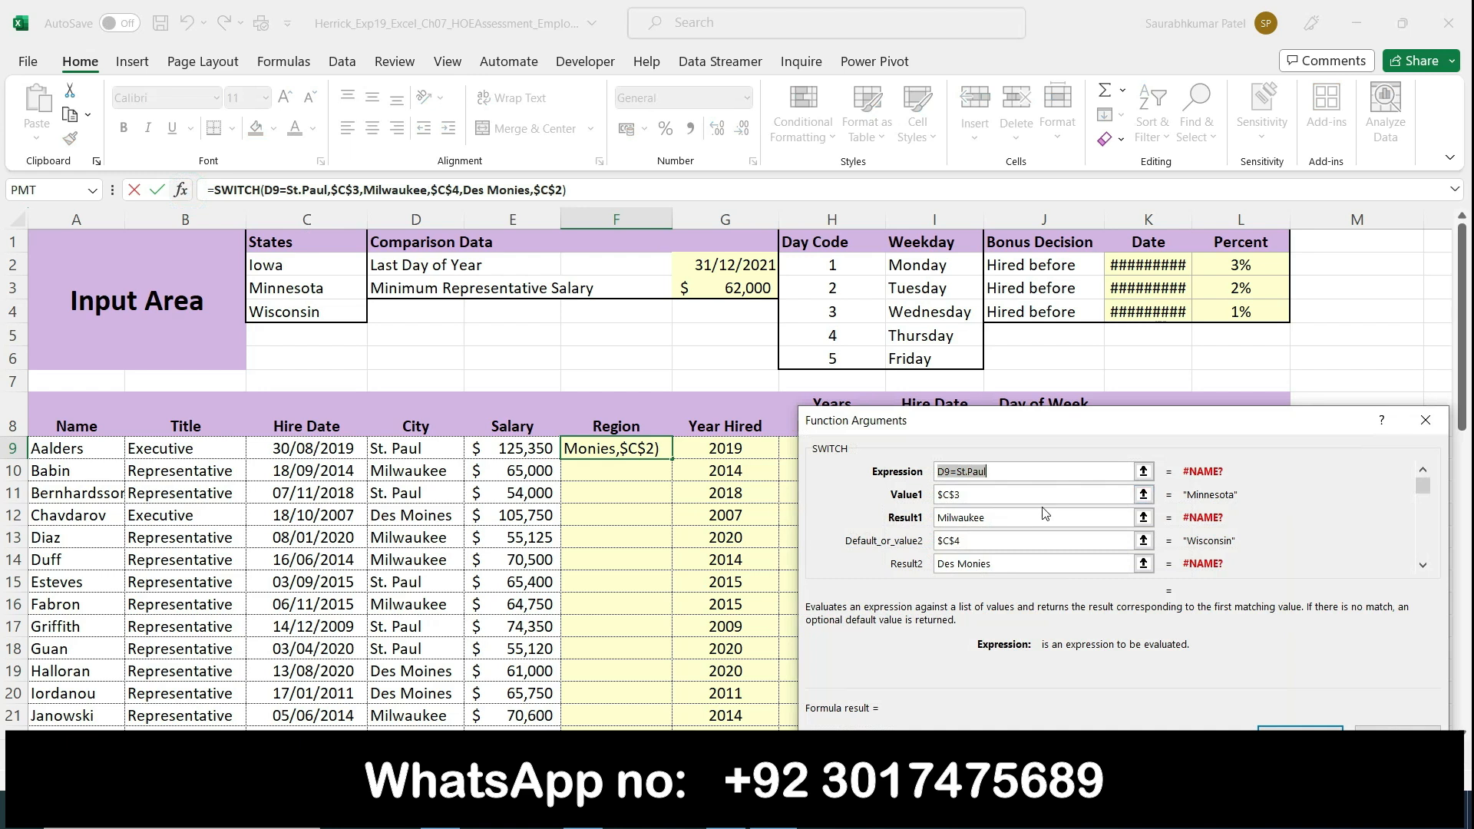
{"action": "left_click", "coordinate": [998, 474]}
{"action": "left_click", "coordinate": [991, 490]}
{"action": "left_click", "coordinate": [987, 475]}
{"action": "type", "text": "\""}
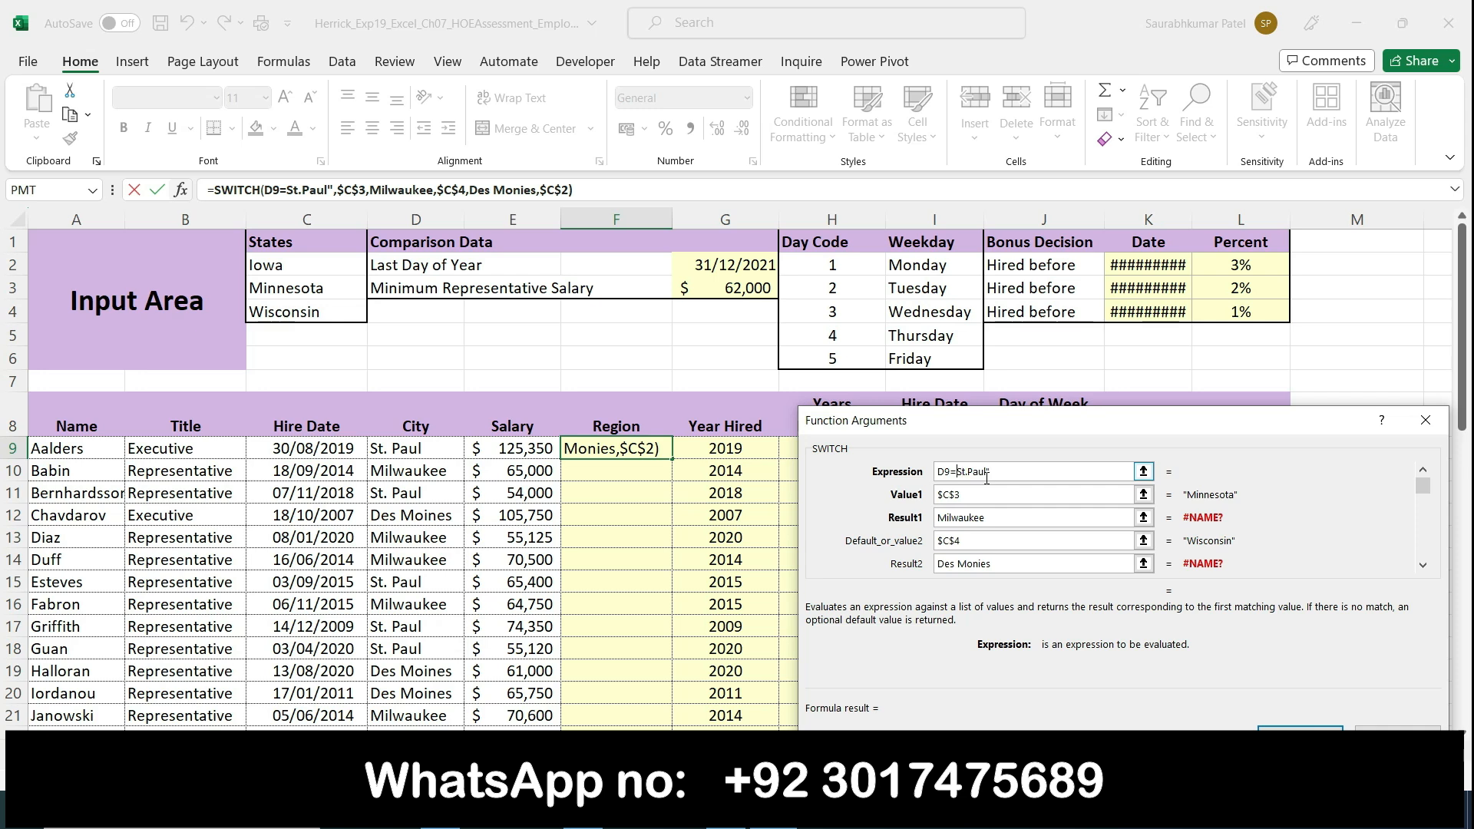
{"action": "type", "text": "\""}
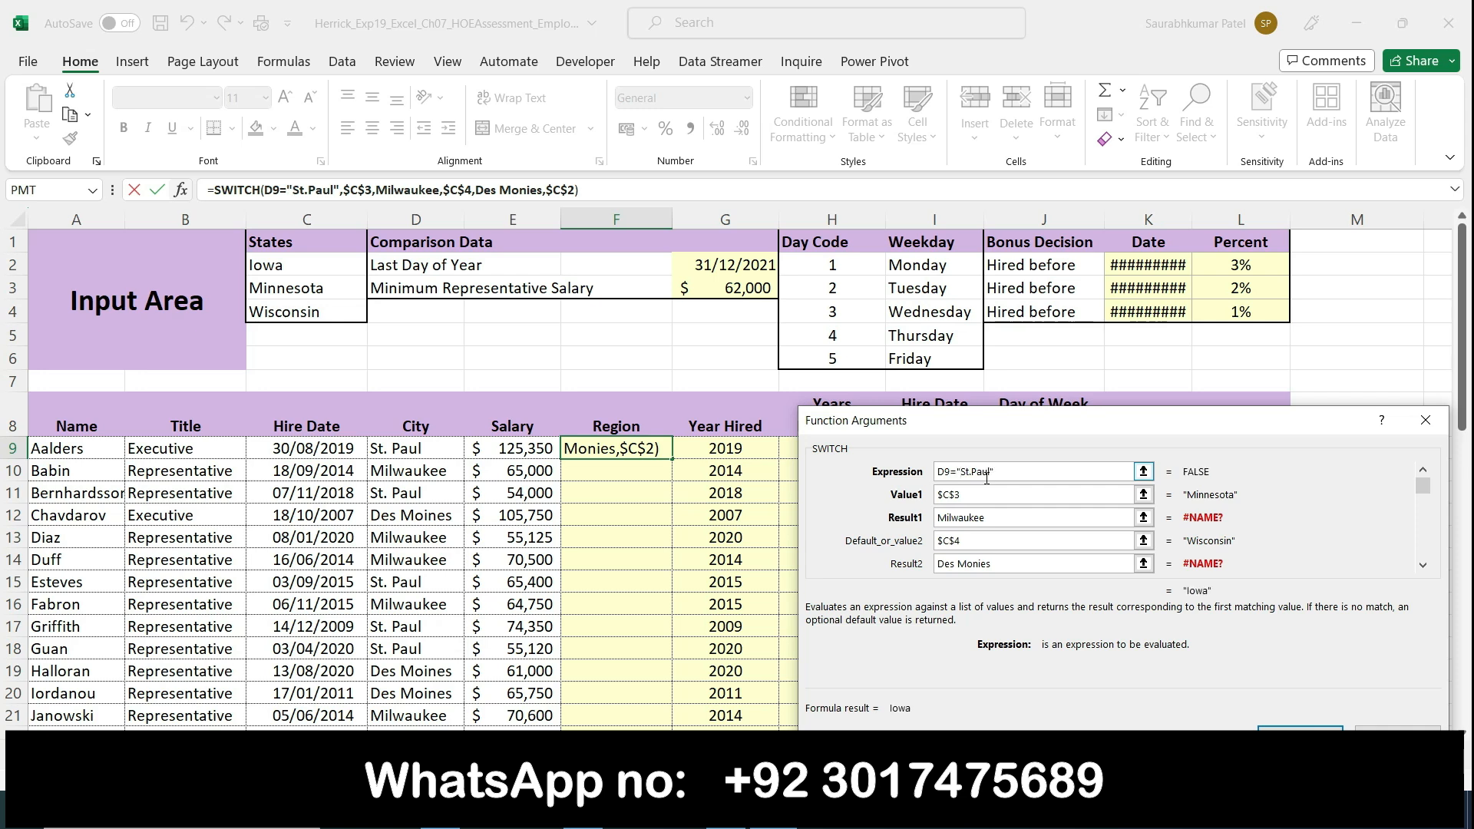
Step: Enclose the Milwaukee and Des Monies arguments in quotation marks and confirm F9's SWITCH function
{"action": "left_click", "coordinate": [1002, 519]}
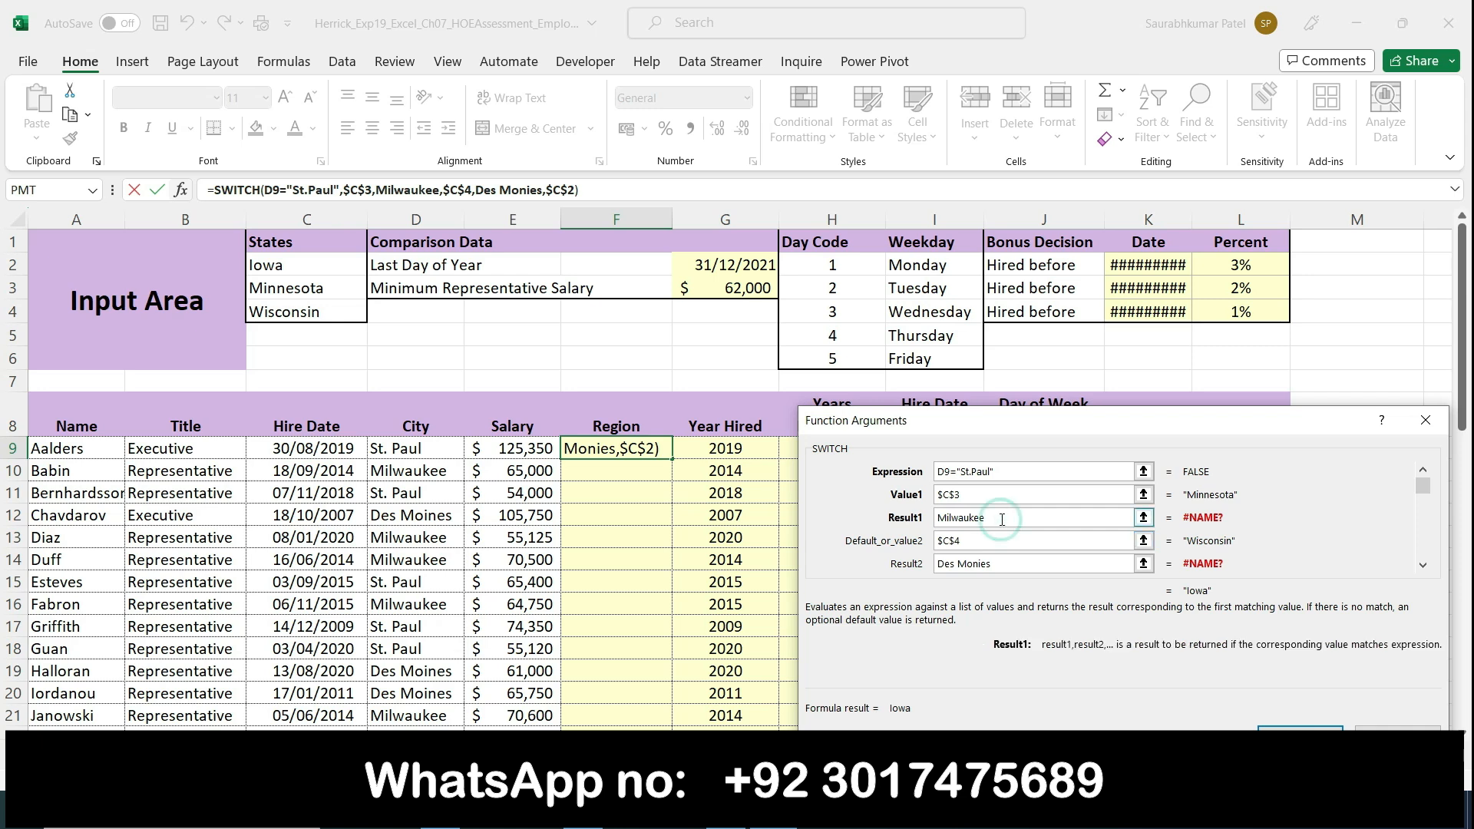
{"action": "type", "text": "\""}
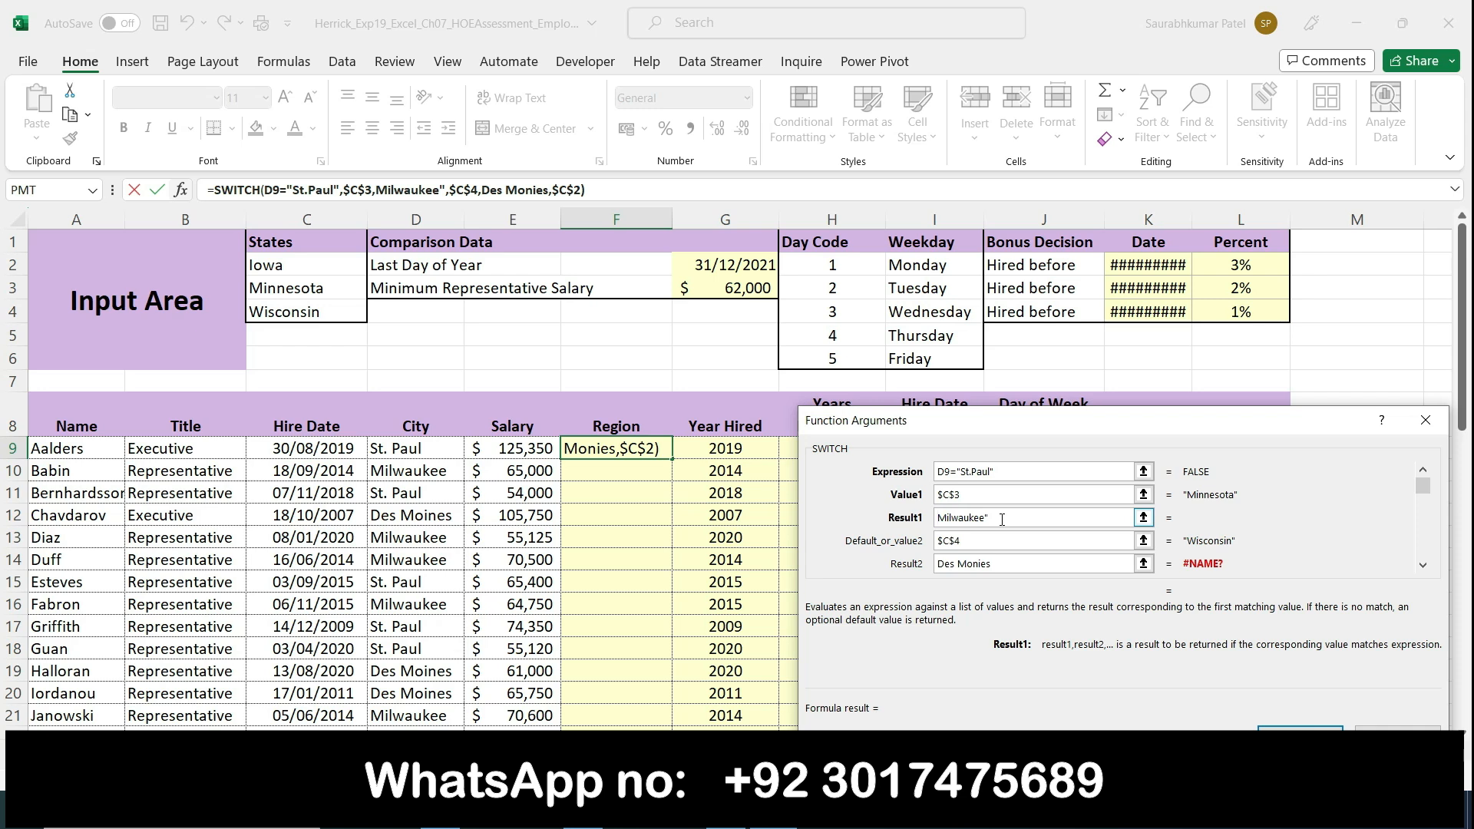
{"action": "key", "text": "Home"}
{"action": "type", "text": "\""}
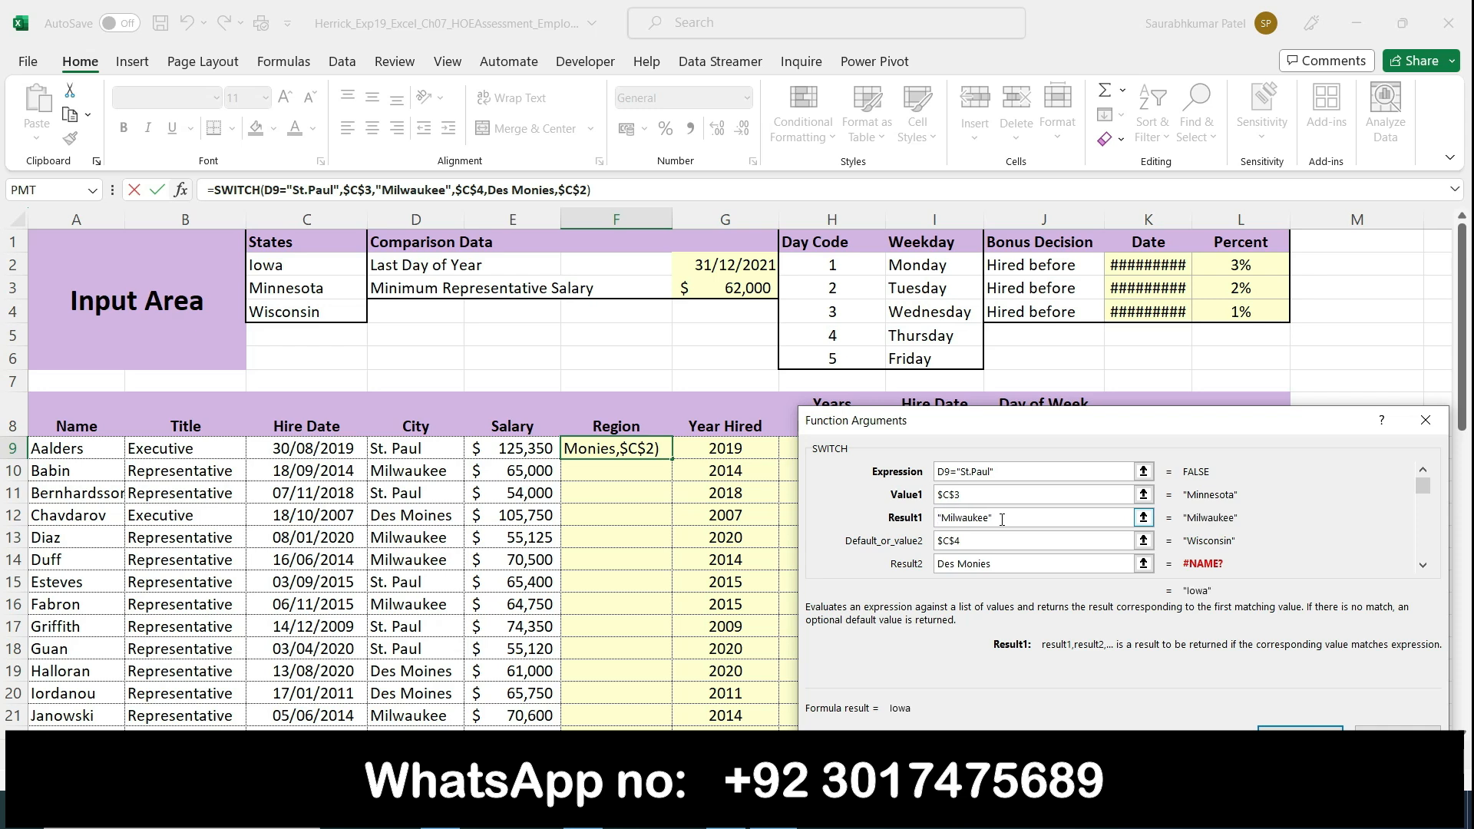
{"action": "left_click", "coordinate": [1003, 565]}
{"action": "type", "text": "\""}
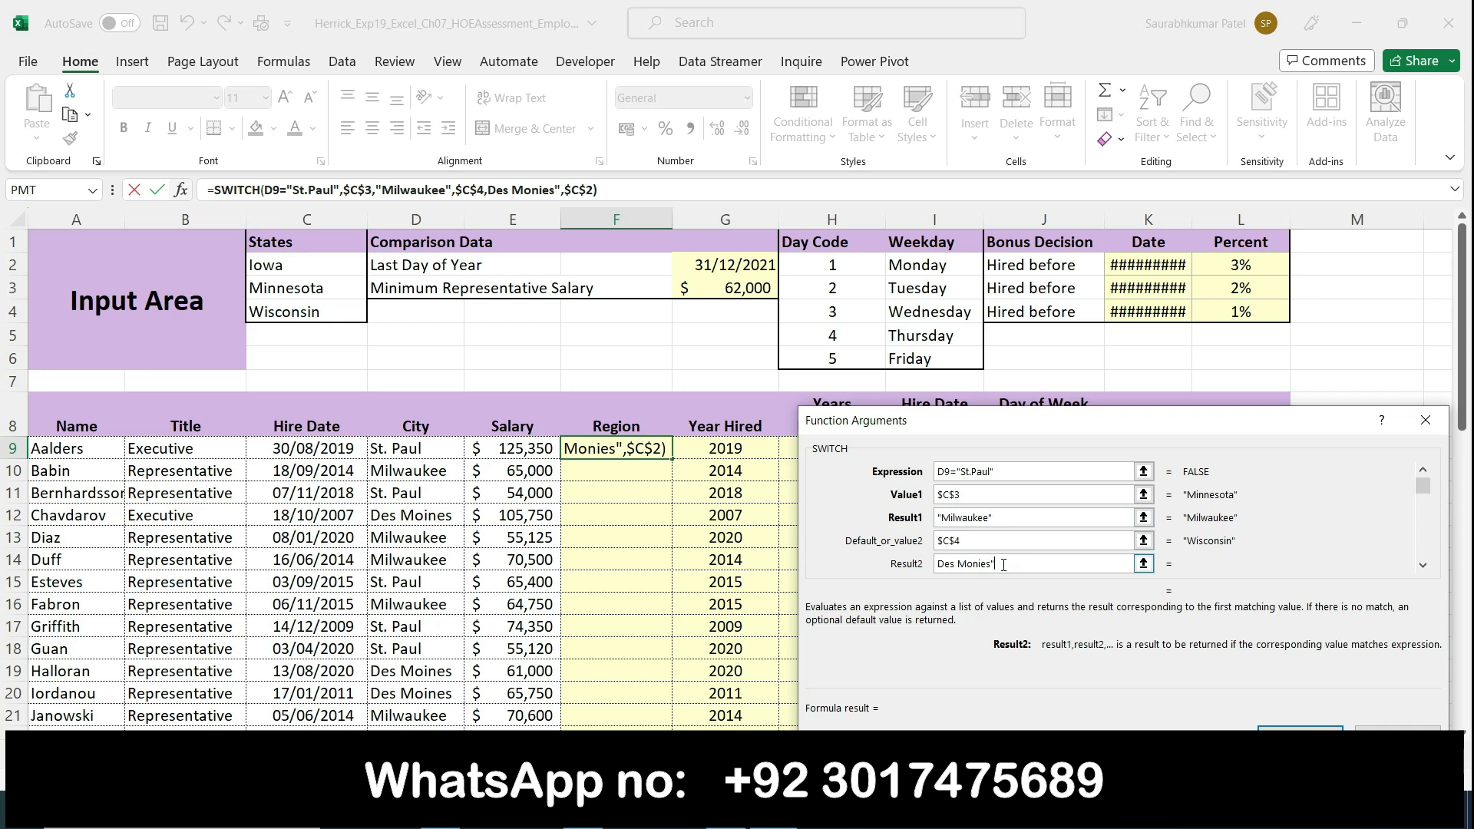
{"action": "left_click", "coordinate": [940, 564]}
{"action": "type", "text": "\""}
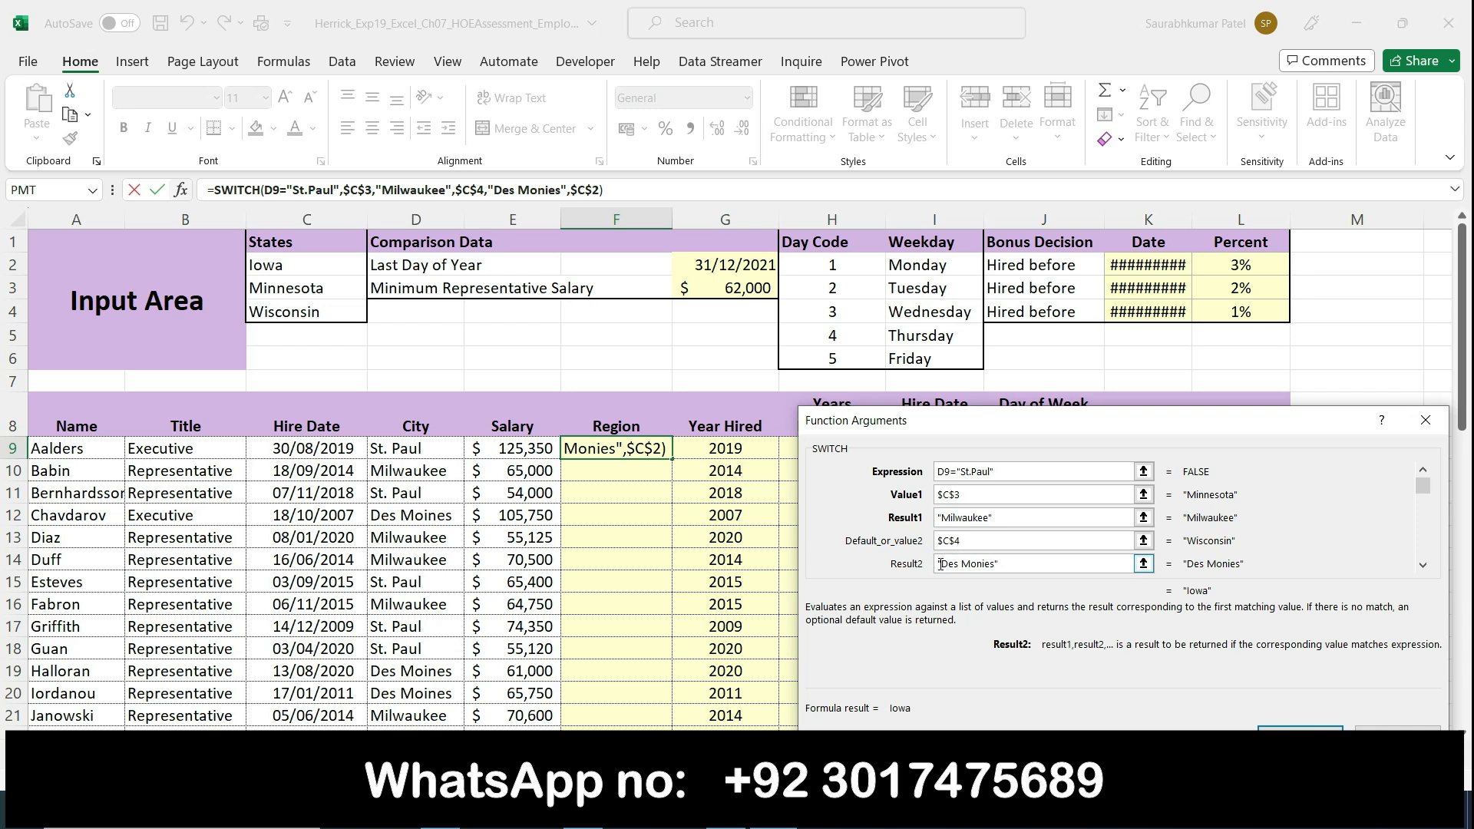
{"action": "left_click", "coordinate": [1300, 728]}
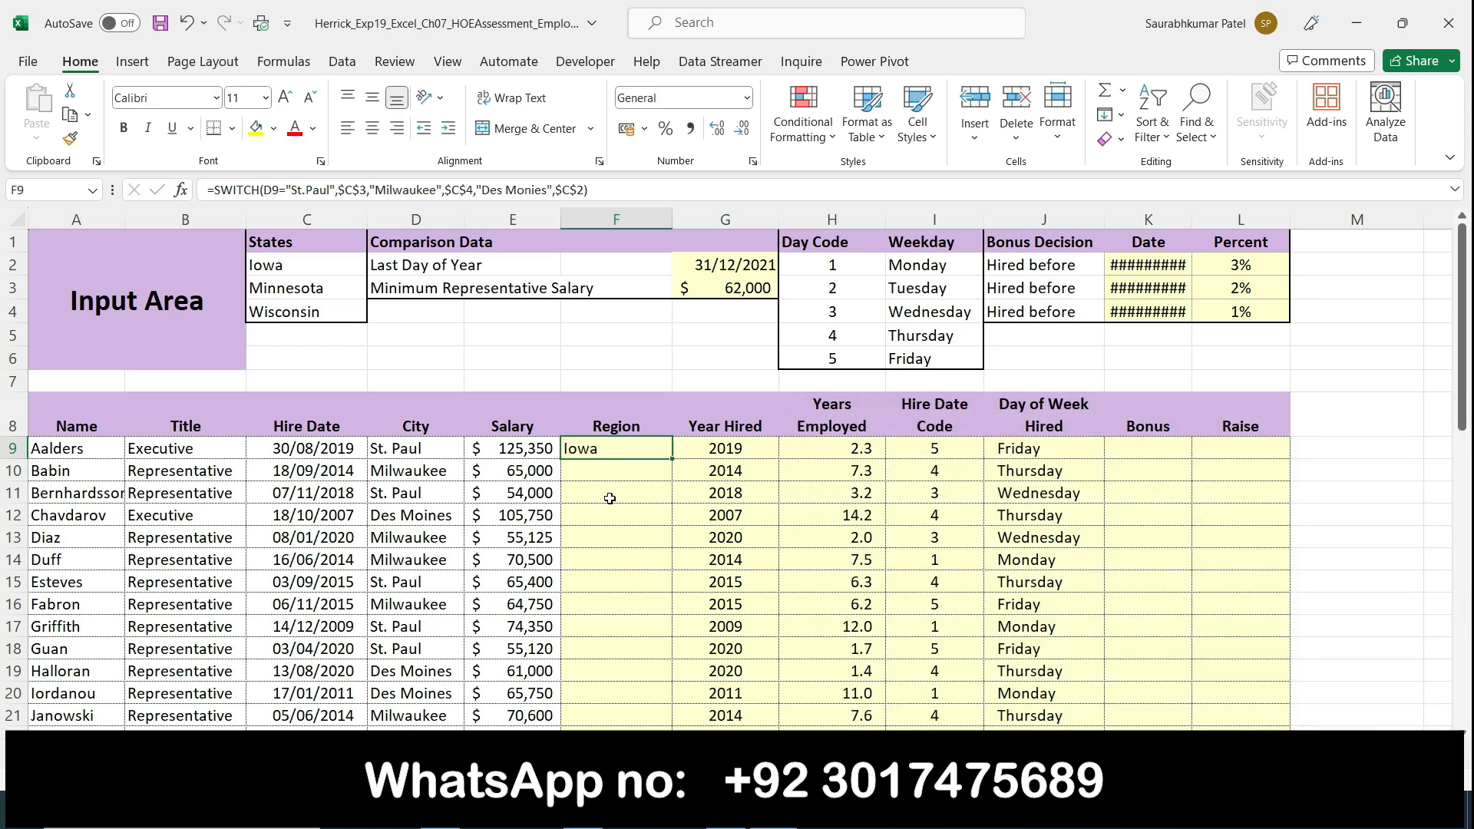
Step: Compare cell F9's SWITCH formula in Excel with the step 6 instructions in Word
{"action": "key", "text": "alt+Tab"}
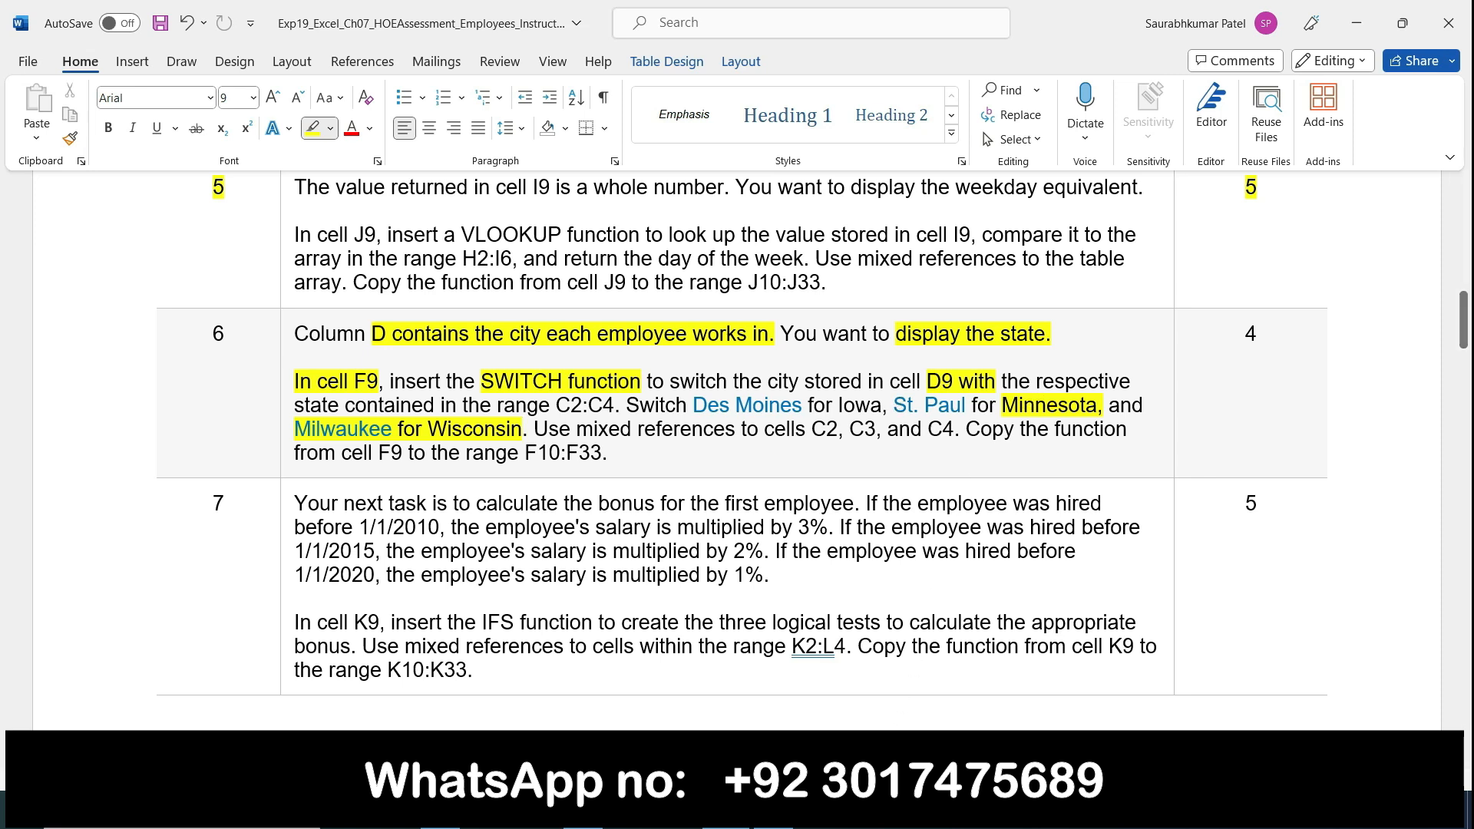
{"action": "key", "text": "alt+Tab"}
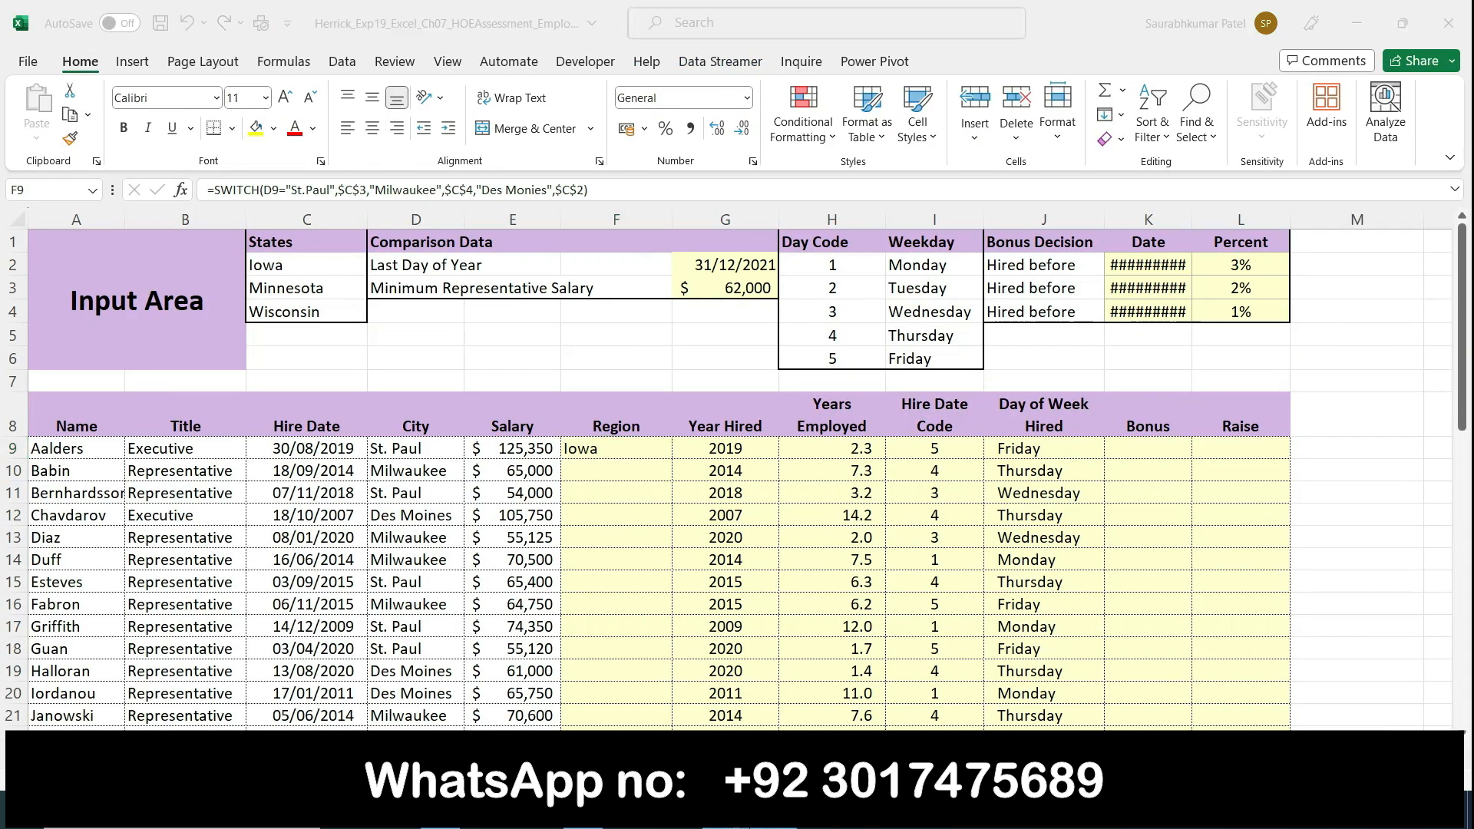
{"action": "key", "text": "alt+Tab"}
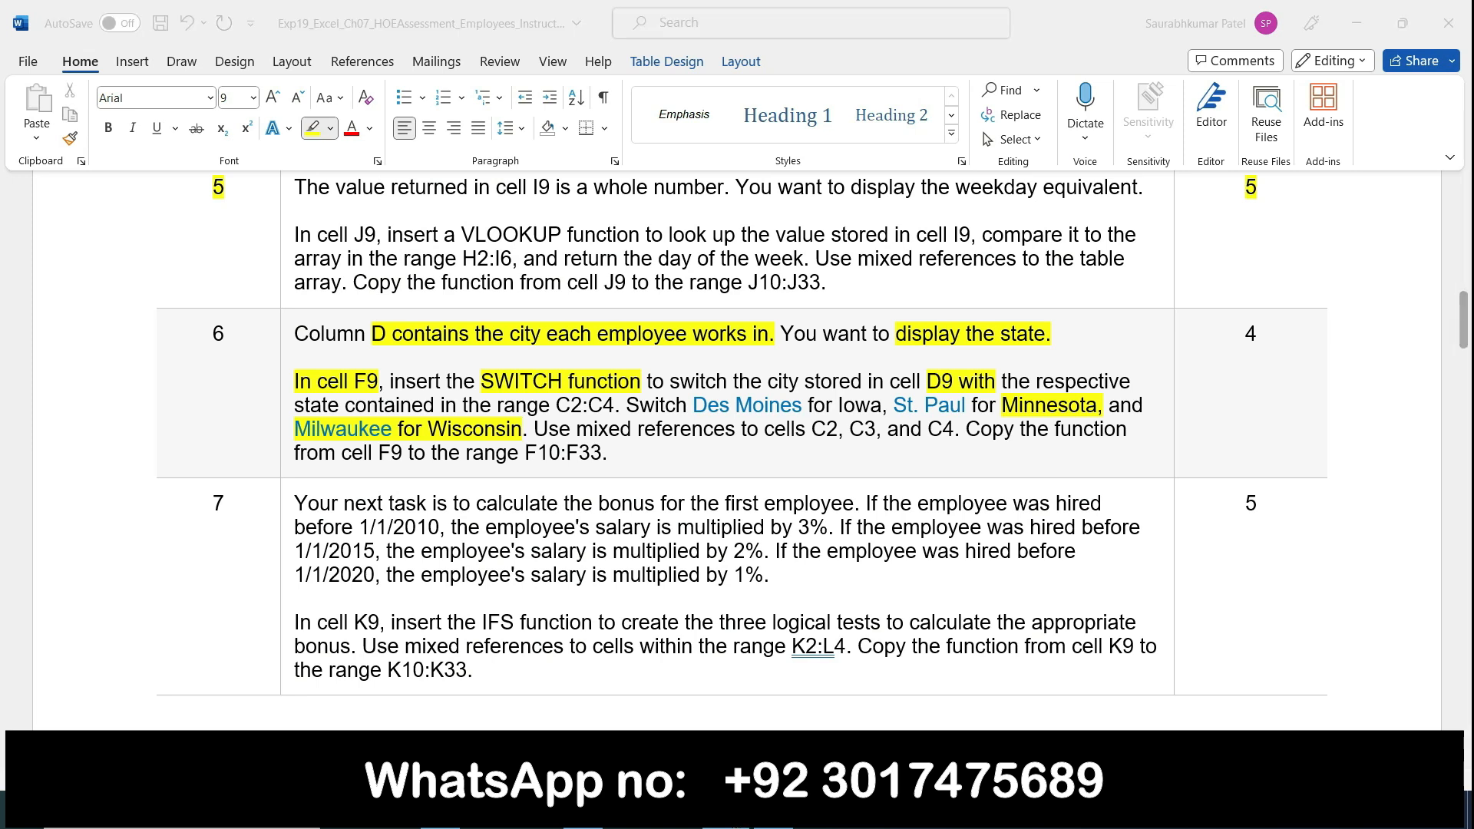
{"action": "key", "text": "alt+Tab"}
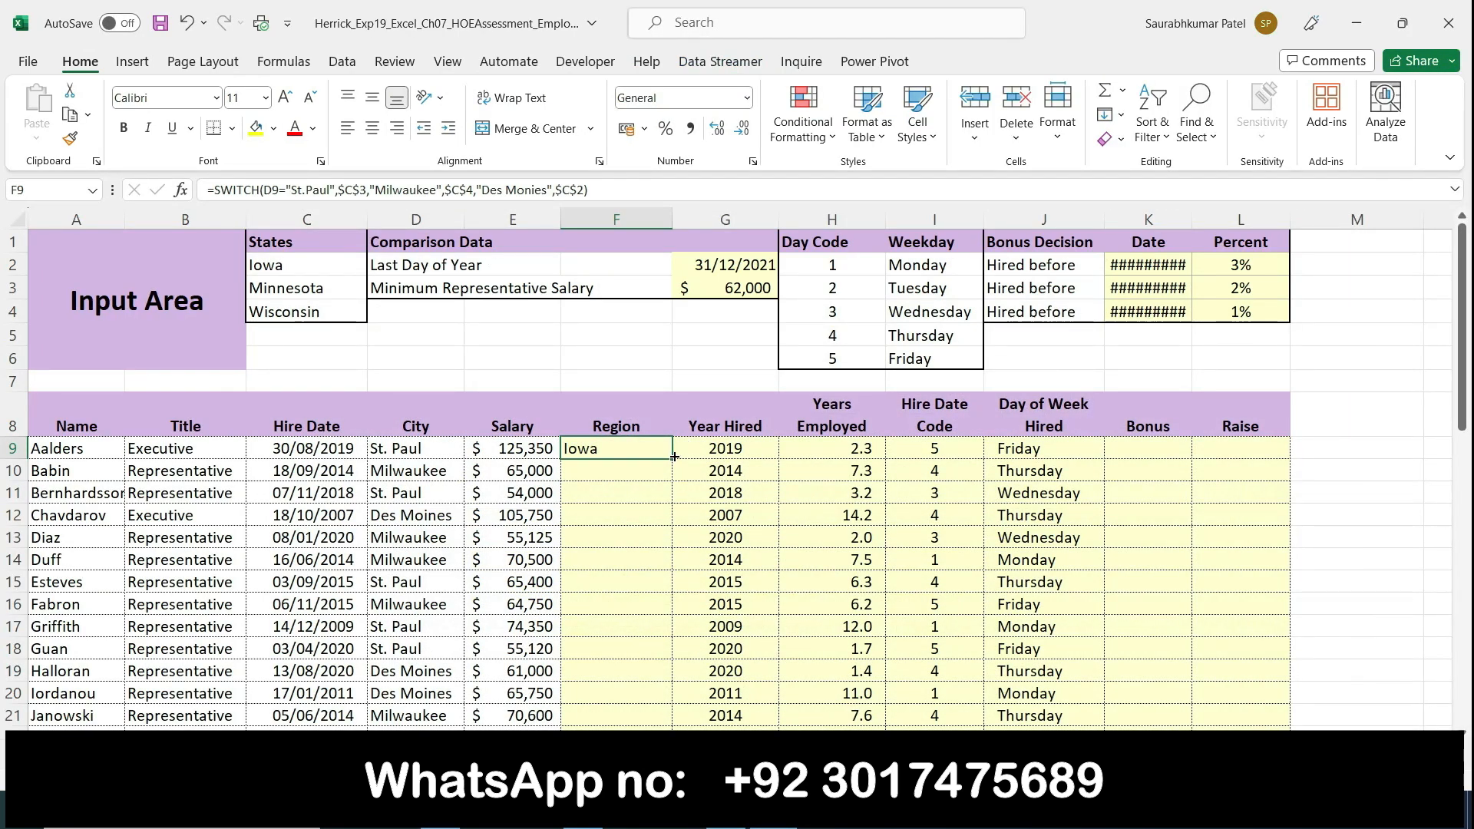
{"action": "mouse_move", "coordinate": [674, 457]}
{"action": "left_mouse_down"}
{"action": "mouse_move", "coordinate": [678, 517]}
{"action": "mouse_move", "coordinate": [676, 453]}
{"action": "left_mouse_up"}
{"action": "left_click", "coordinate": [694, 491]}
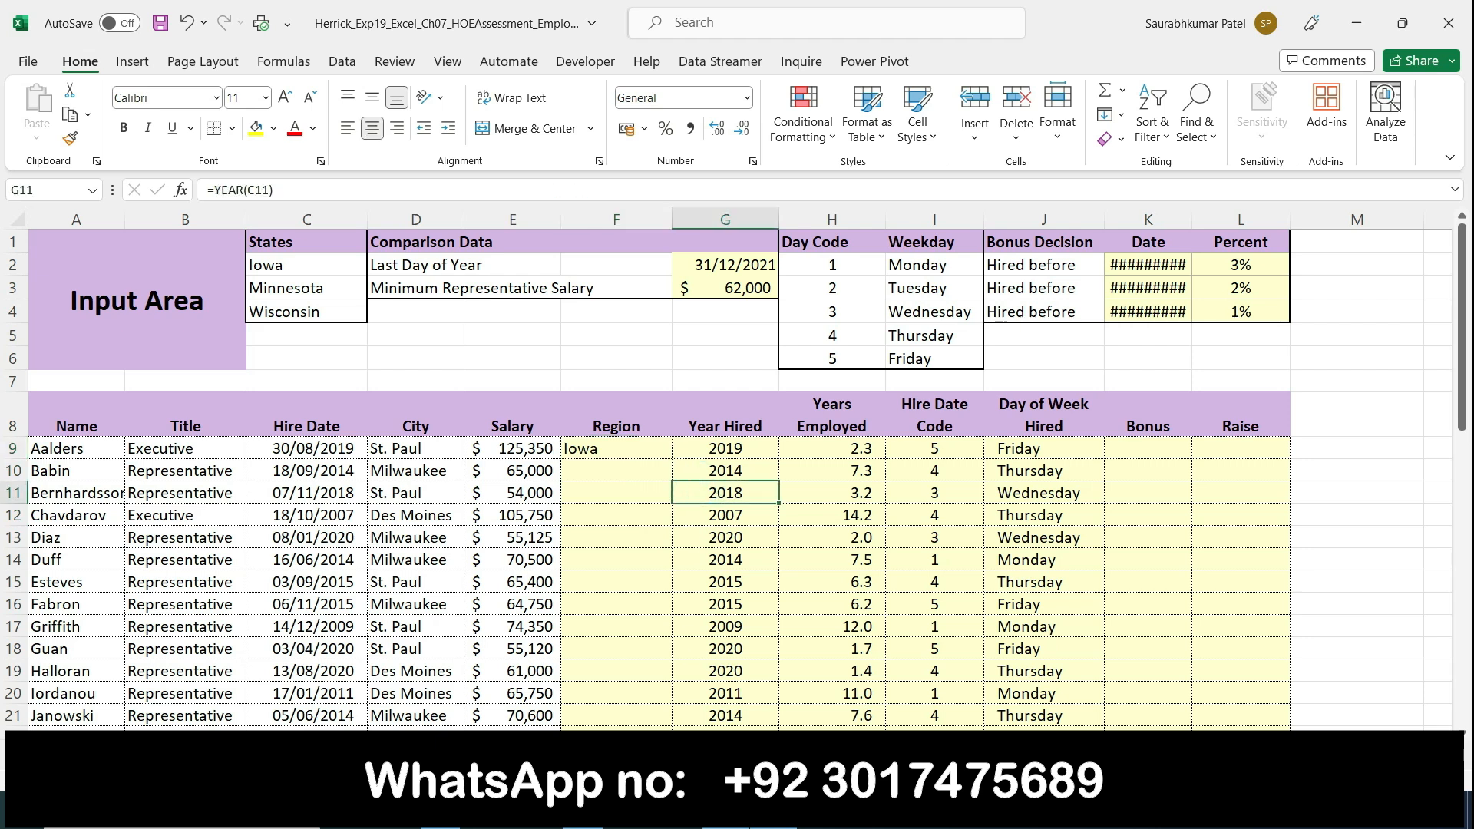
Step: Switch to Word and clear the yellow highlighting from the whole step 6 instruction cell
{"action": "left_click", "coordinate": [725, 813]}
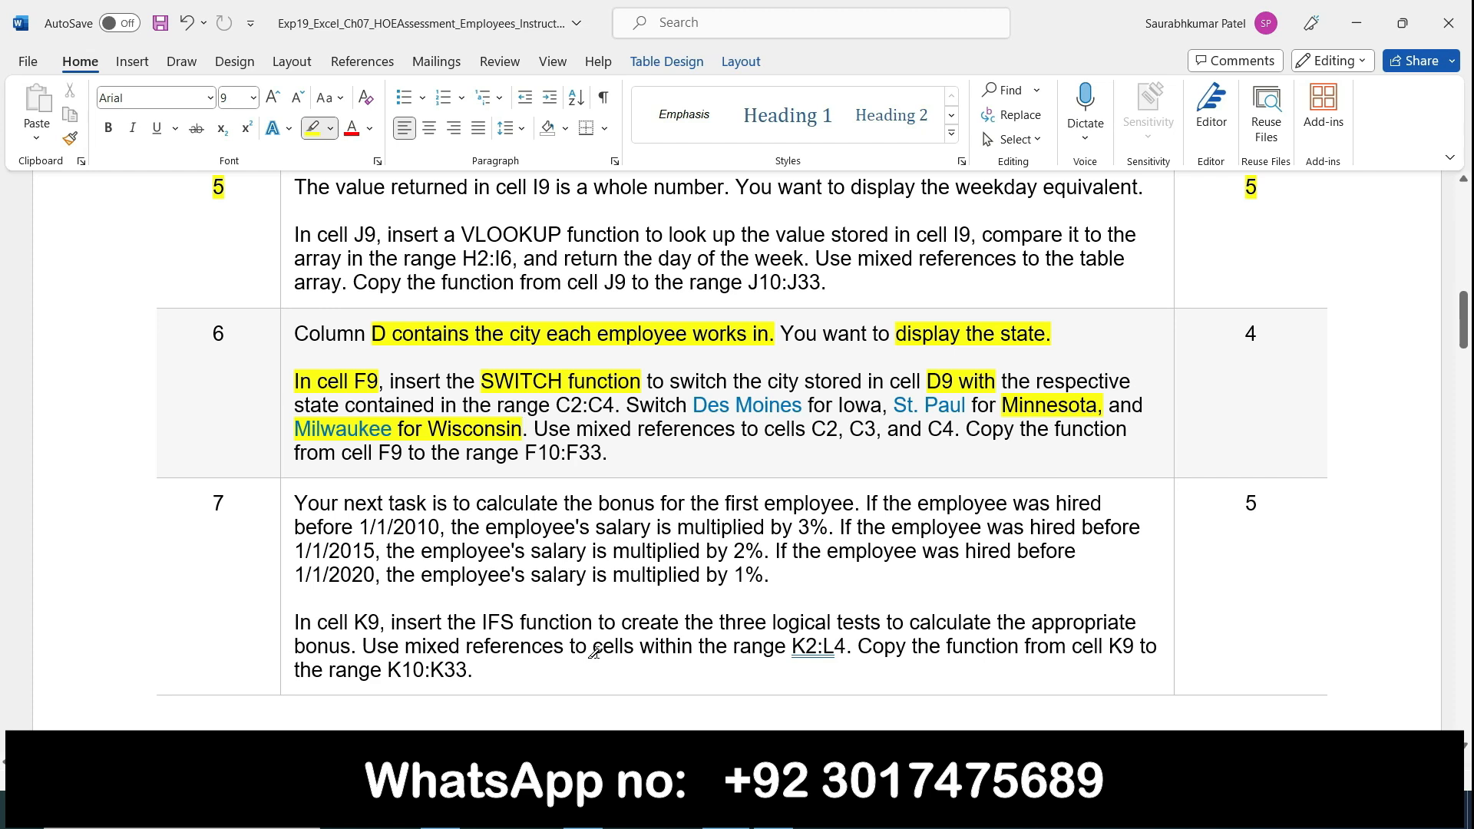
{"action": "scroll", "coordinate": [594, 652], "scroll_direction": "down", "scroll_amount": 3}
{"action": "scroll", "coordinate": [414, 467], "scroll_direction": "up", "scroll_amount": 3}
{"action": "scroll", "coordinate": [414, 481], "scroll_direction": "down", "scroll_amount": 3}
{"action": "scroll", "coordinate": [414, 481], "scroll_direction": "up", "scroll_amount": 3}
{"action": "left_click", "coordinate": [283, 339]}
{"action": "key", "text": "Escape"}
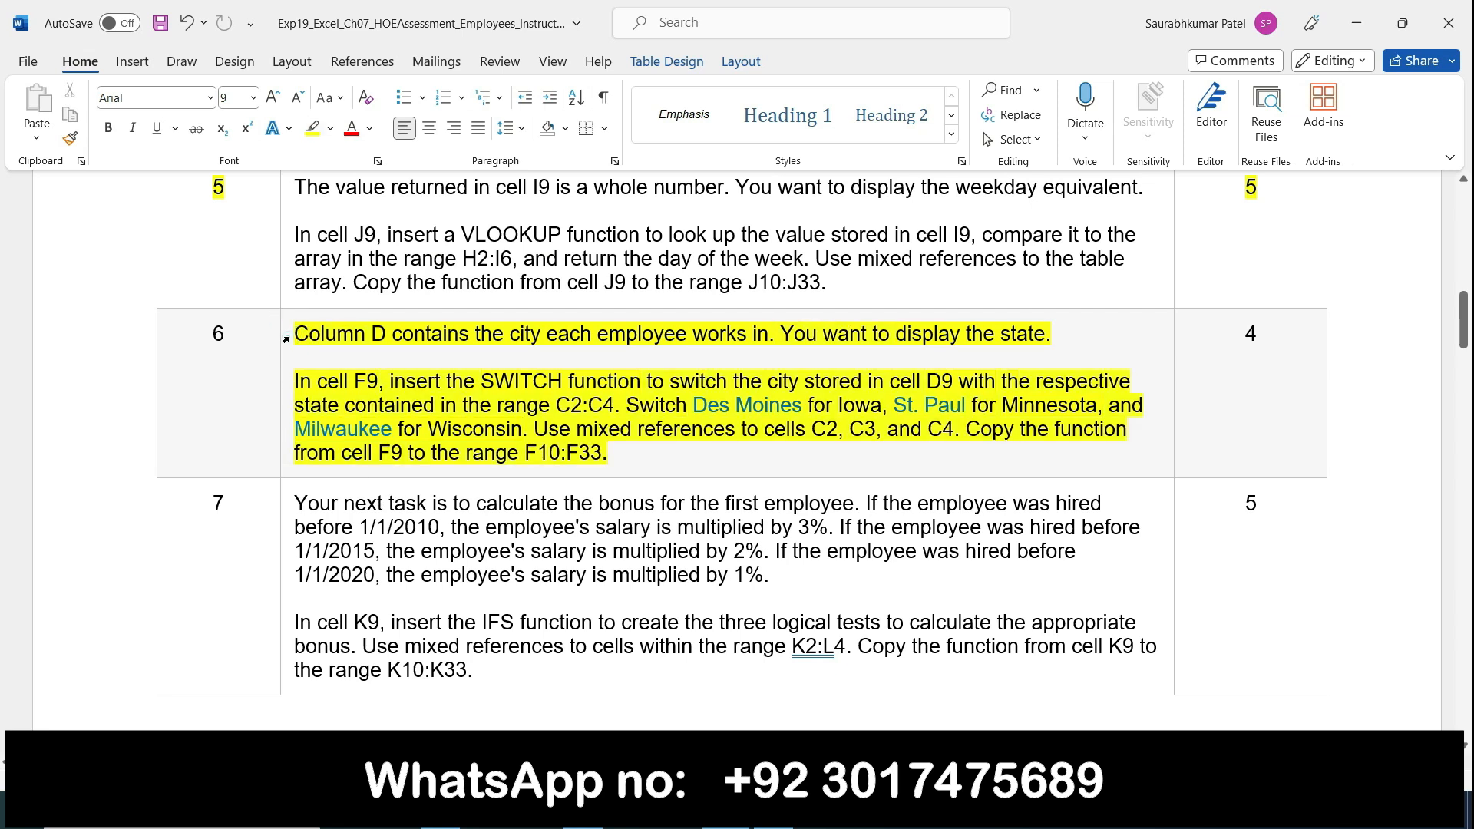
{"action": "left_click", "coordinate": [287, 337]}
{"action": "left_click", "coordinate": [303, 305]}
{"action": "left_click", "coordinate": [303, 304]}
{"action": "left_click", "coordinate": [373, 304]}
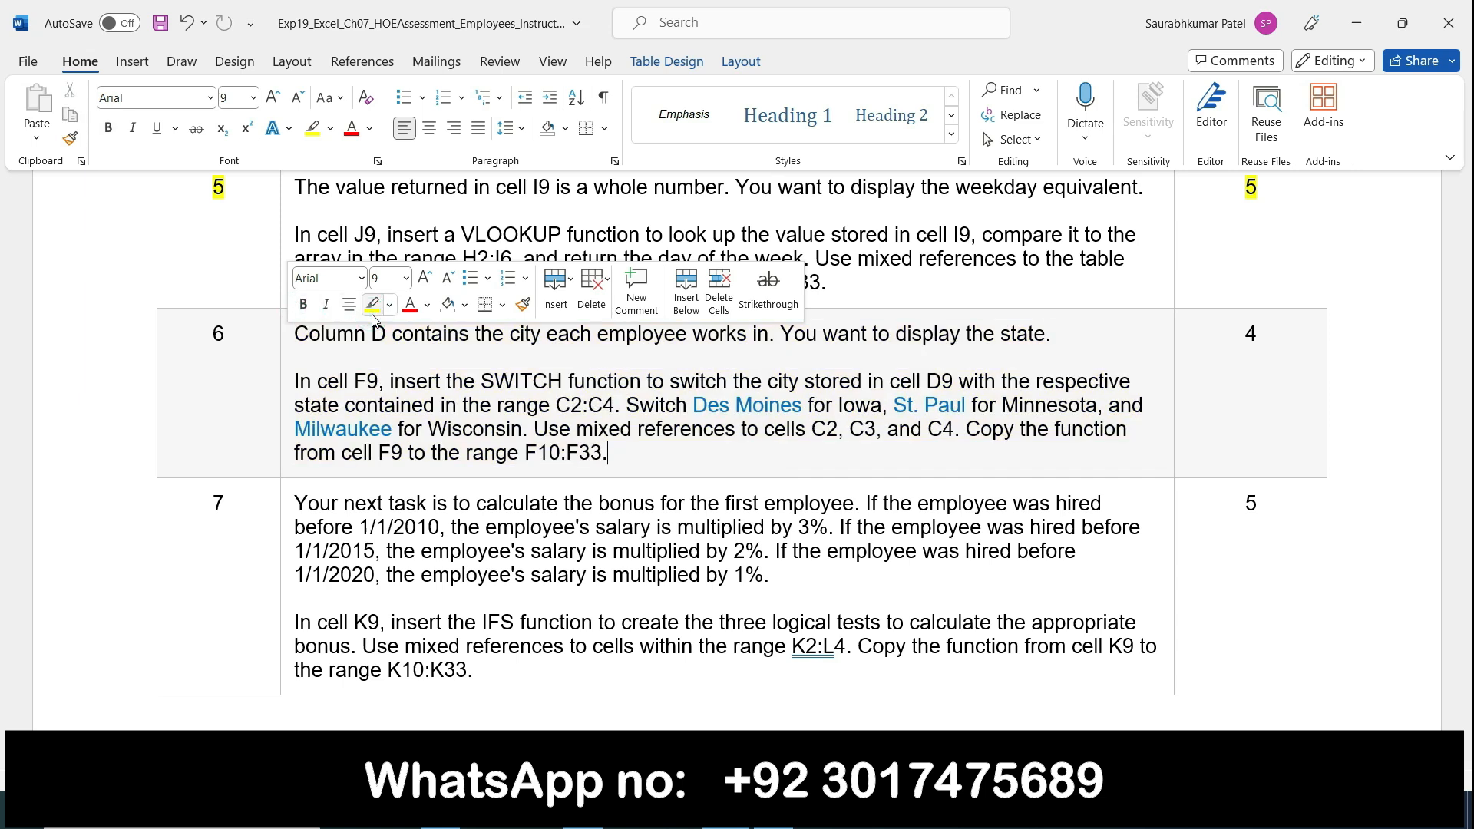
Step: Make Word's step 7 instructions bold and highlight them in yellow
{"action": "left_click", "coordinate": [284, 521]}
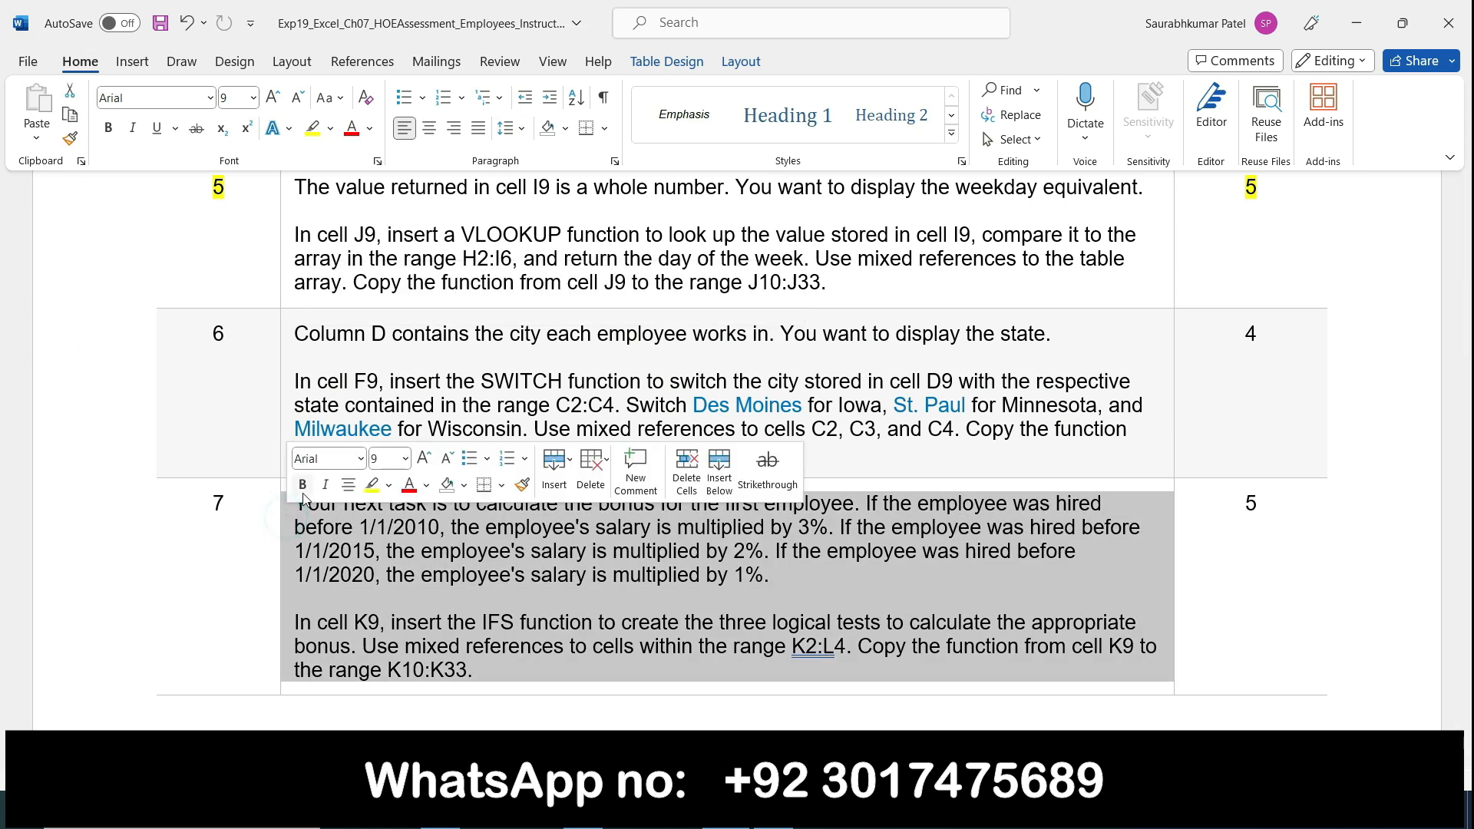
{"action": "left_click", "coordinate": [301, 485]}
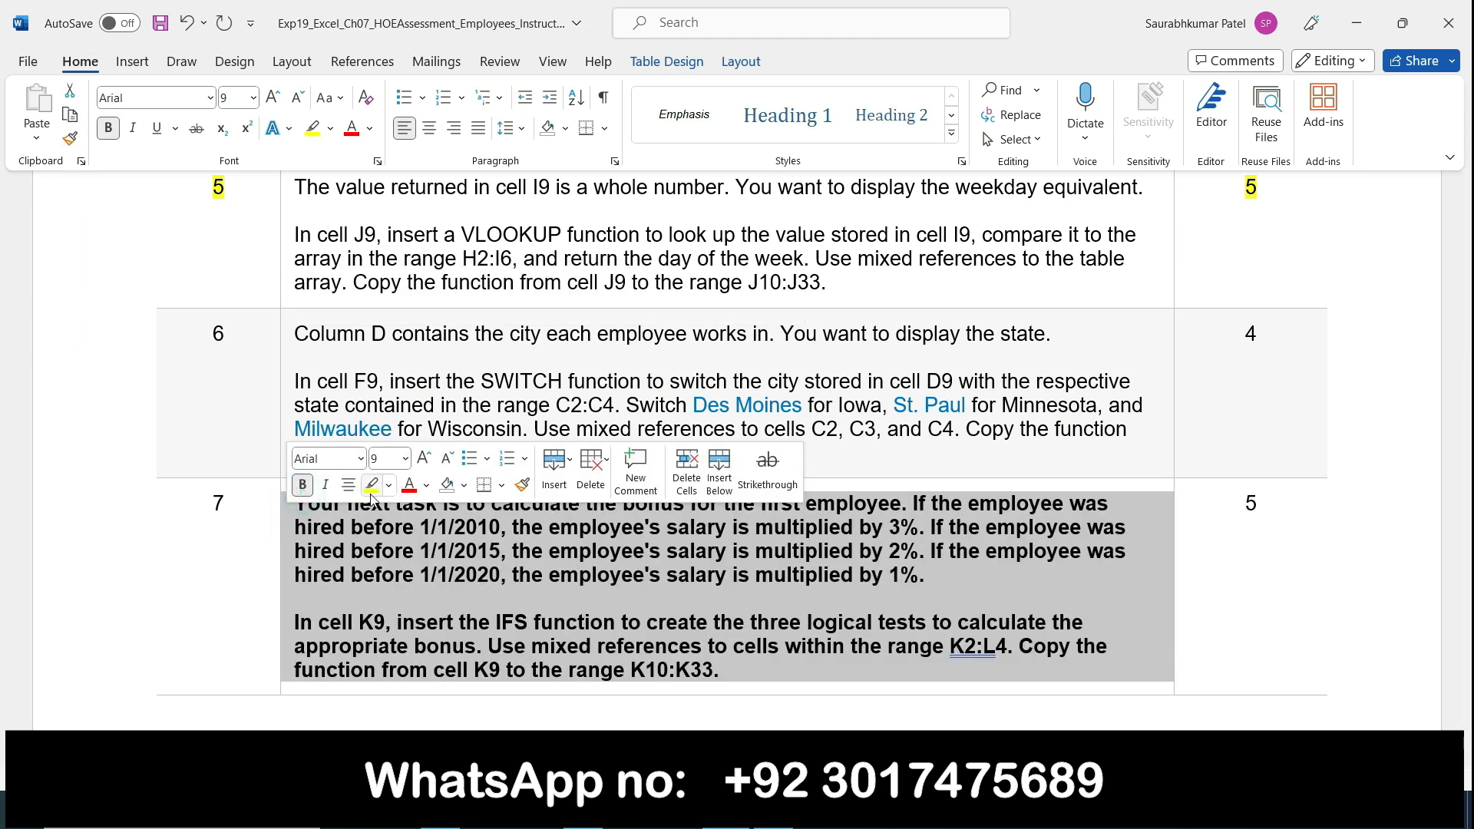
{"action": "left_click", "coordinate": [372, 485]}
{"action": "left_click", "coordinate": [800, 649]}
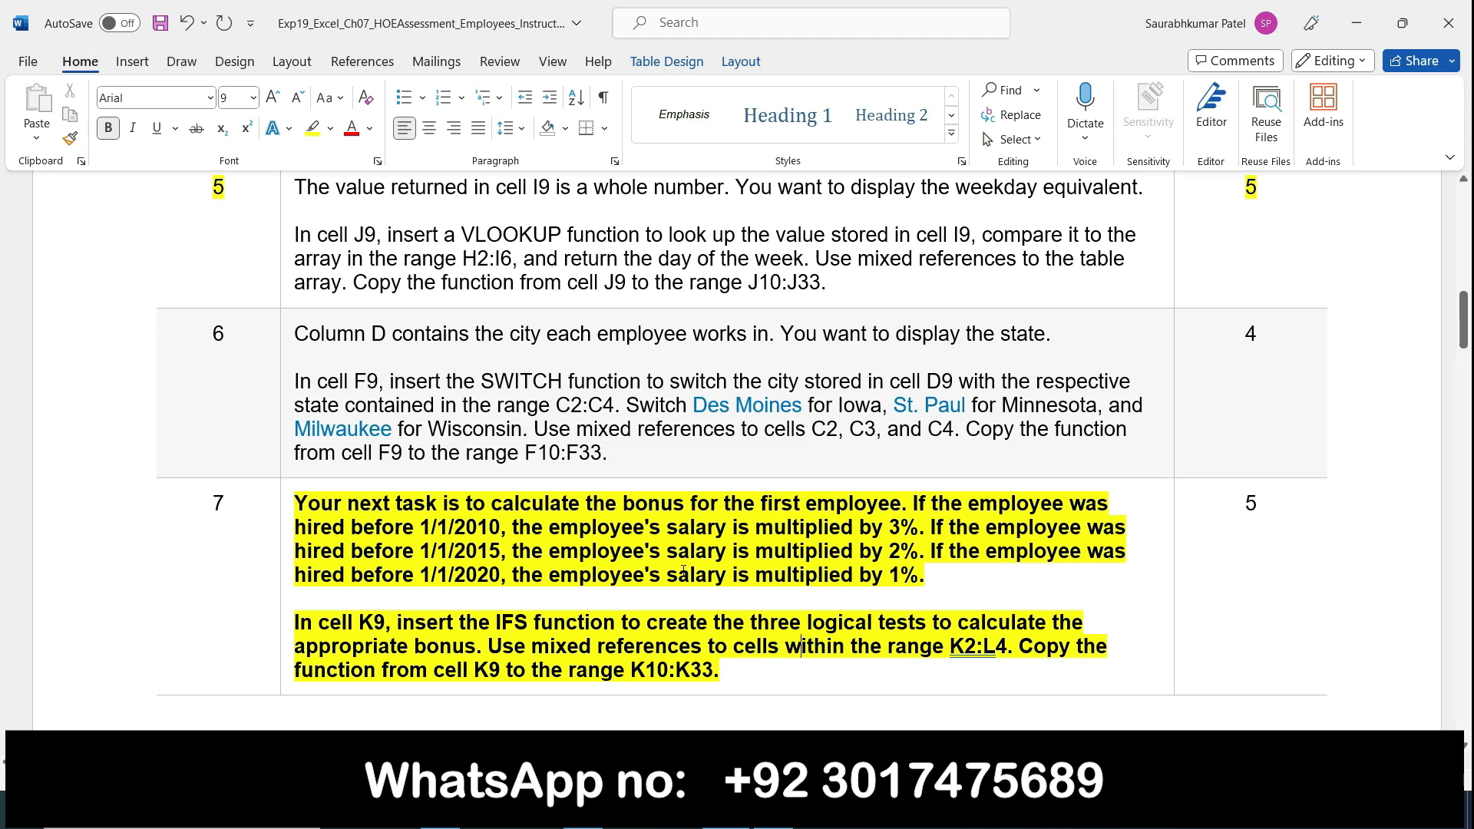
{"action": "scroll", "coordinate": [771, 608], "scroll_direction": "down", "scroll_amount": 12}
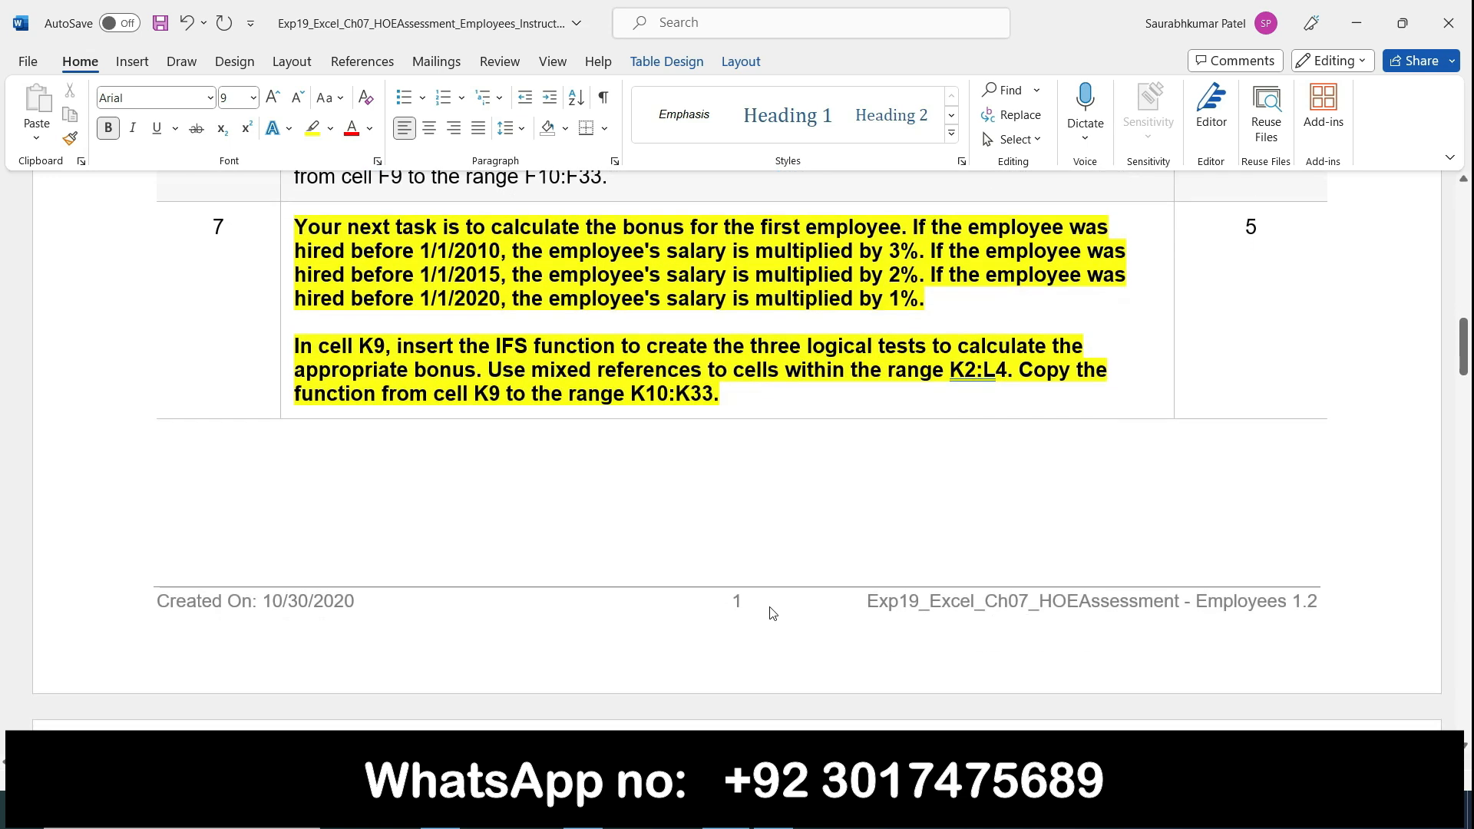
{"action": "scroll", "coordinate": [771, 607], "scroll_direction": "up", "scroll_amount": 3}
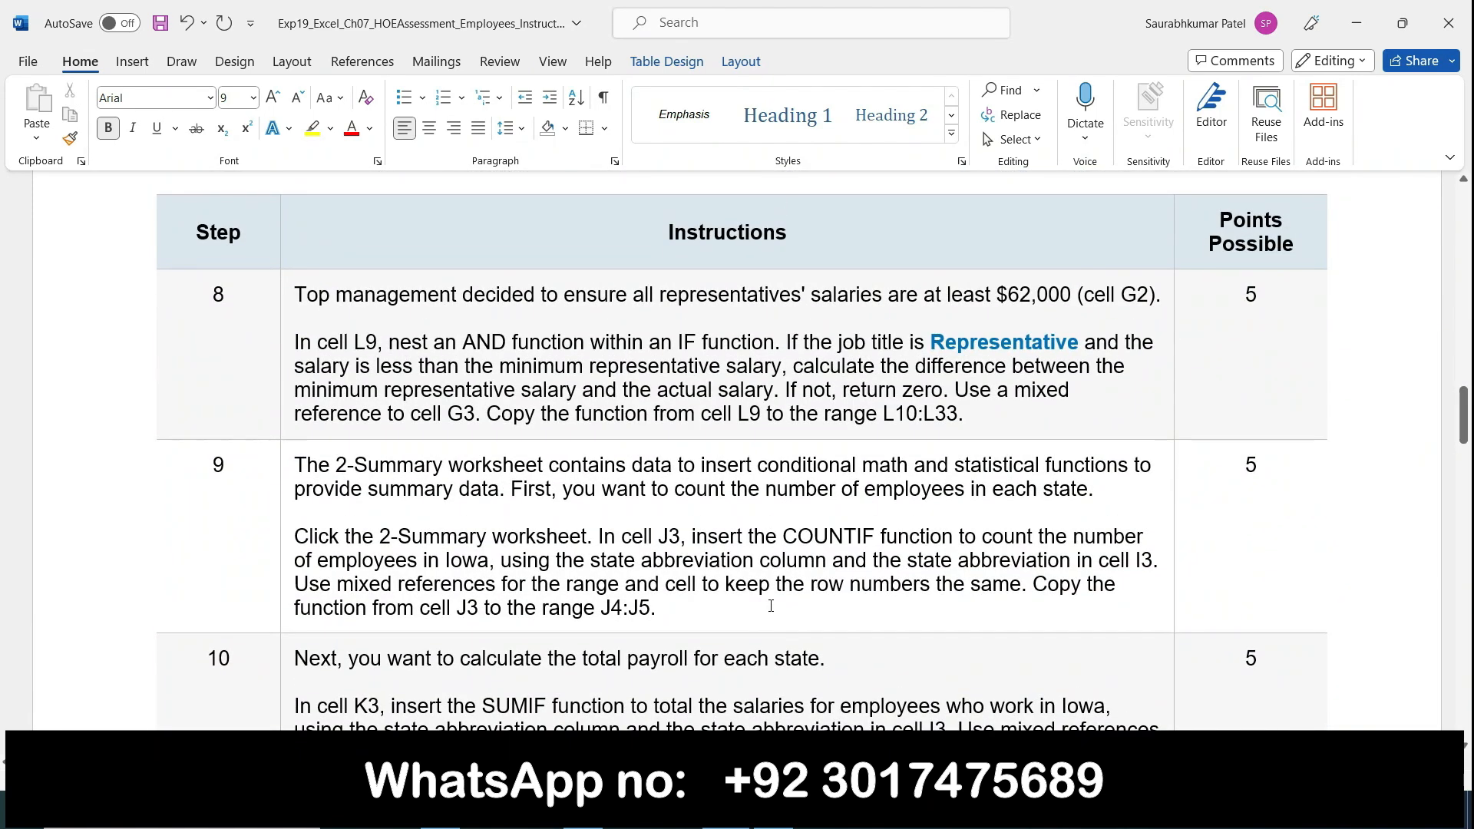
{"action": "scroll", "coordinate": [771, 607], "scroll_direction": "up", "scroll_amount": 12}
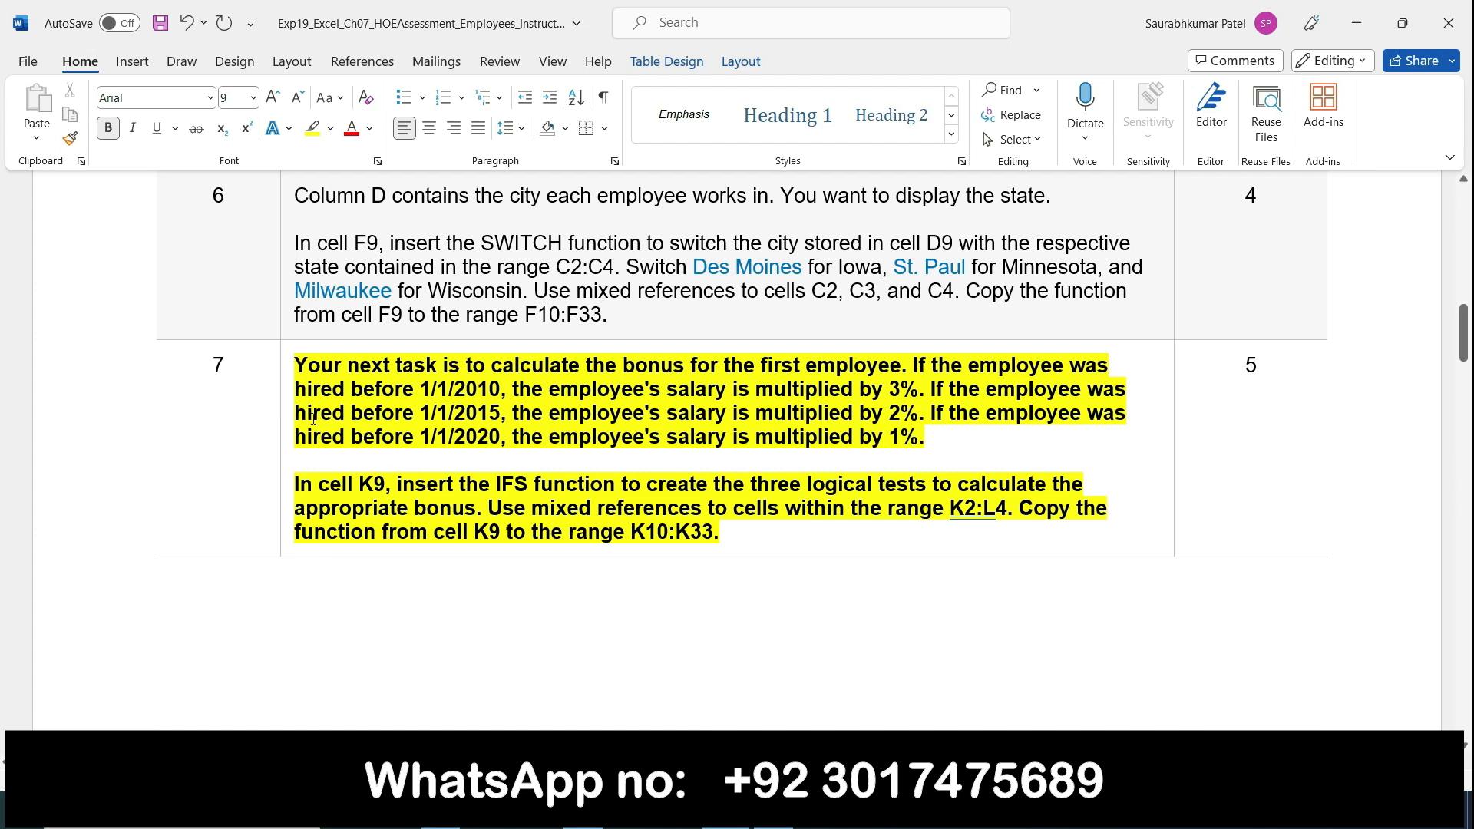
Step: Remove the bold formatting and yellow highlighting from Word's step 7 instructions
{"action": "left_click", "coordinate": [294, 380]}
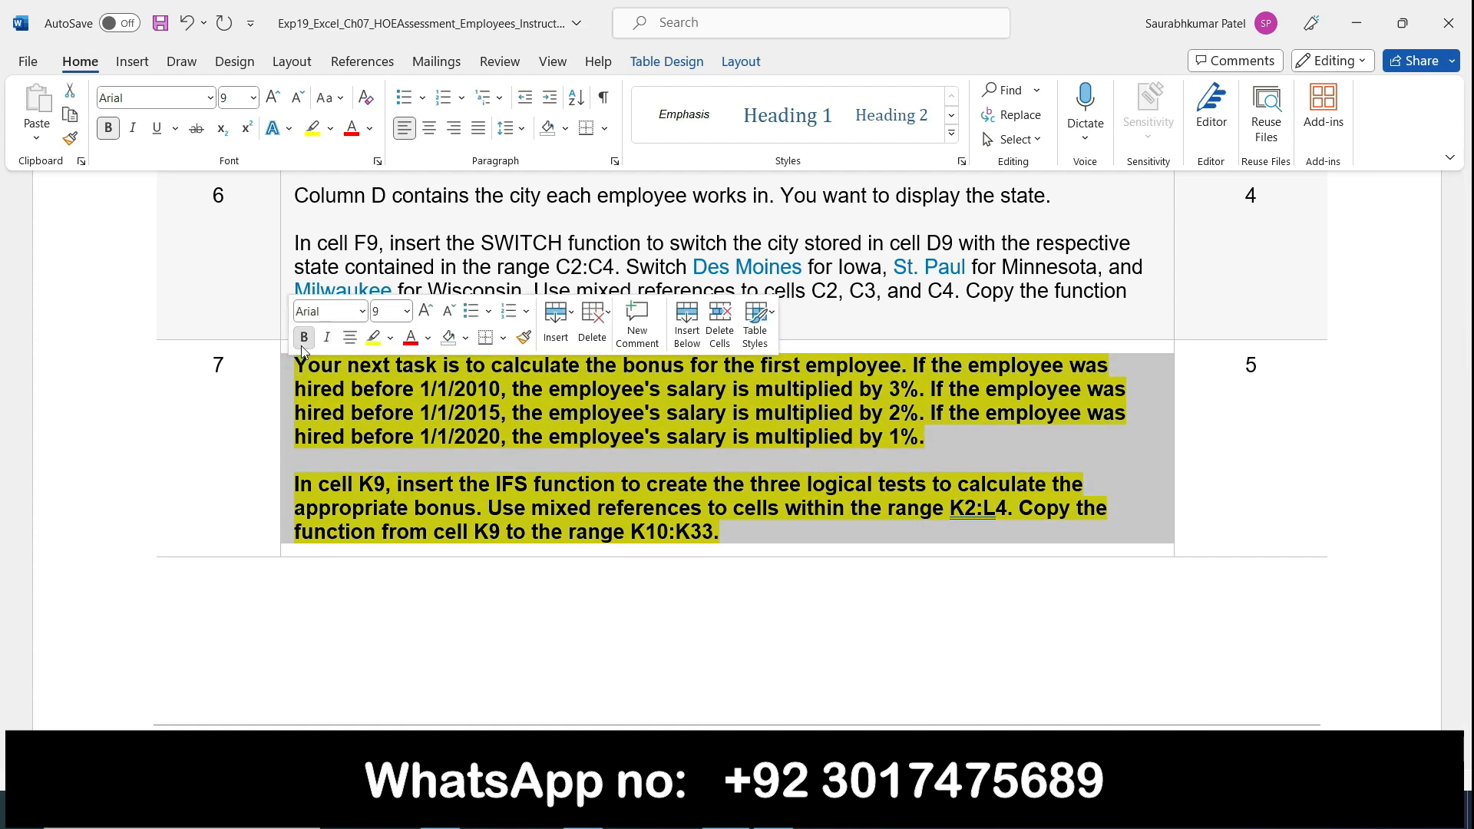
{"action": "left_click", "coordinate": [304, 338]}
{"action": "left_click", "coordinate": [374, 338]}
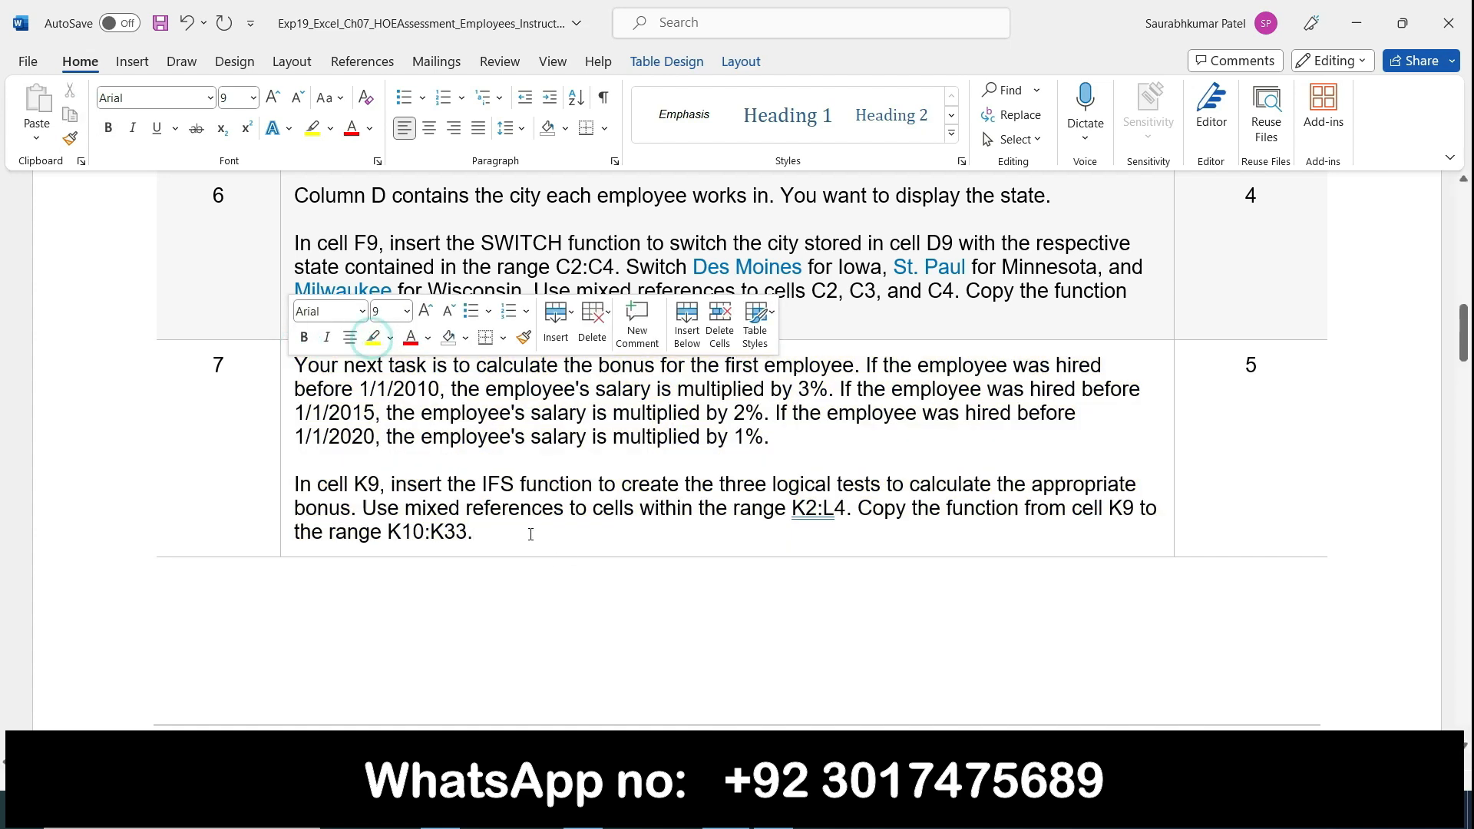
{"action": "scroll", "coordinate": [561, 566], "scroll_direction": "down", "scroll_amount": 7}
{"action": "scroll", "coordinate": [561, 567], "scroll_direction": "down", "scroll_amount": 6}
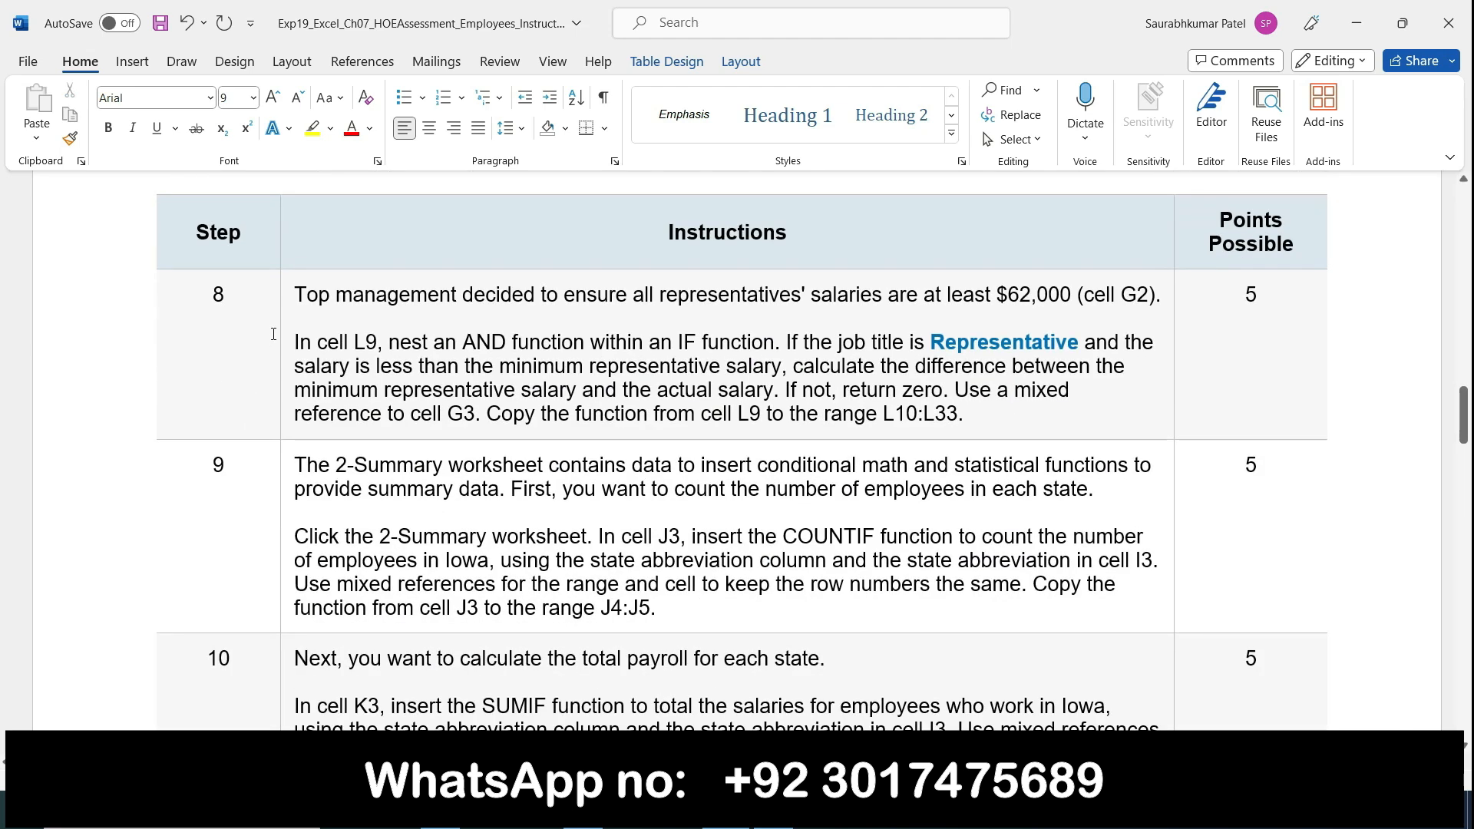
Step: Make Word's step 8 instructions bold and highlight them in yellow
{"action": "left_click", "coordinate": [285, 325]}
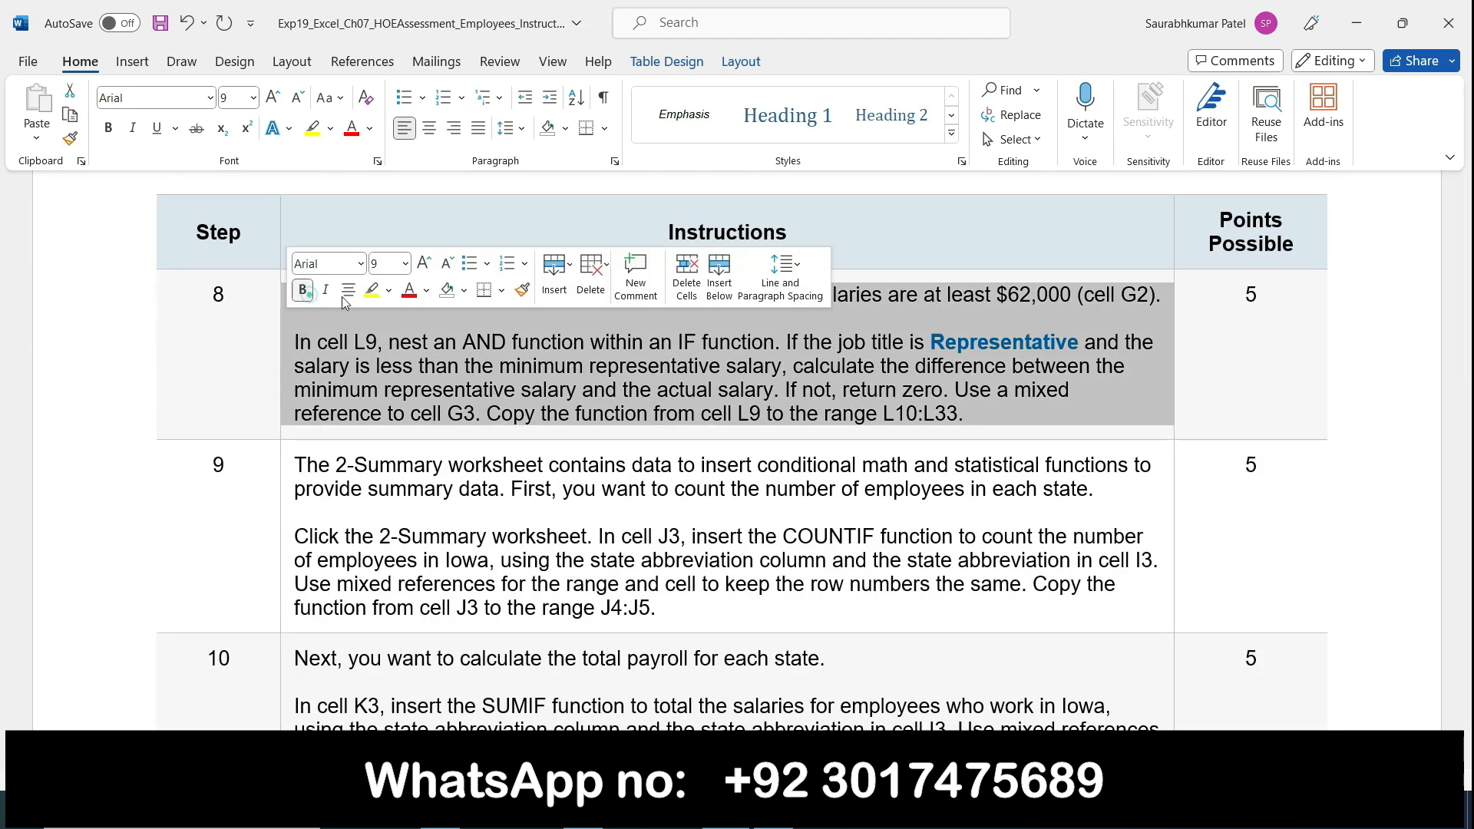
{"action": "left_click", "coordinate": [302, 290]}
{"action": "left_click", "coordinate": [372, 290]}
{"action": "left_click", "coordinate": [507, 344]}
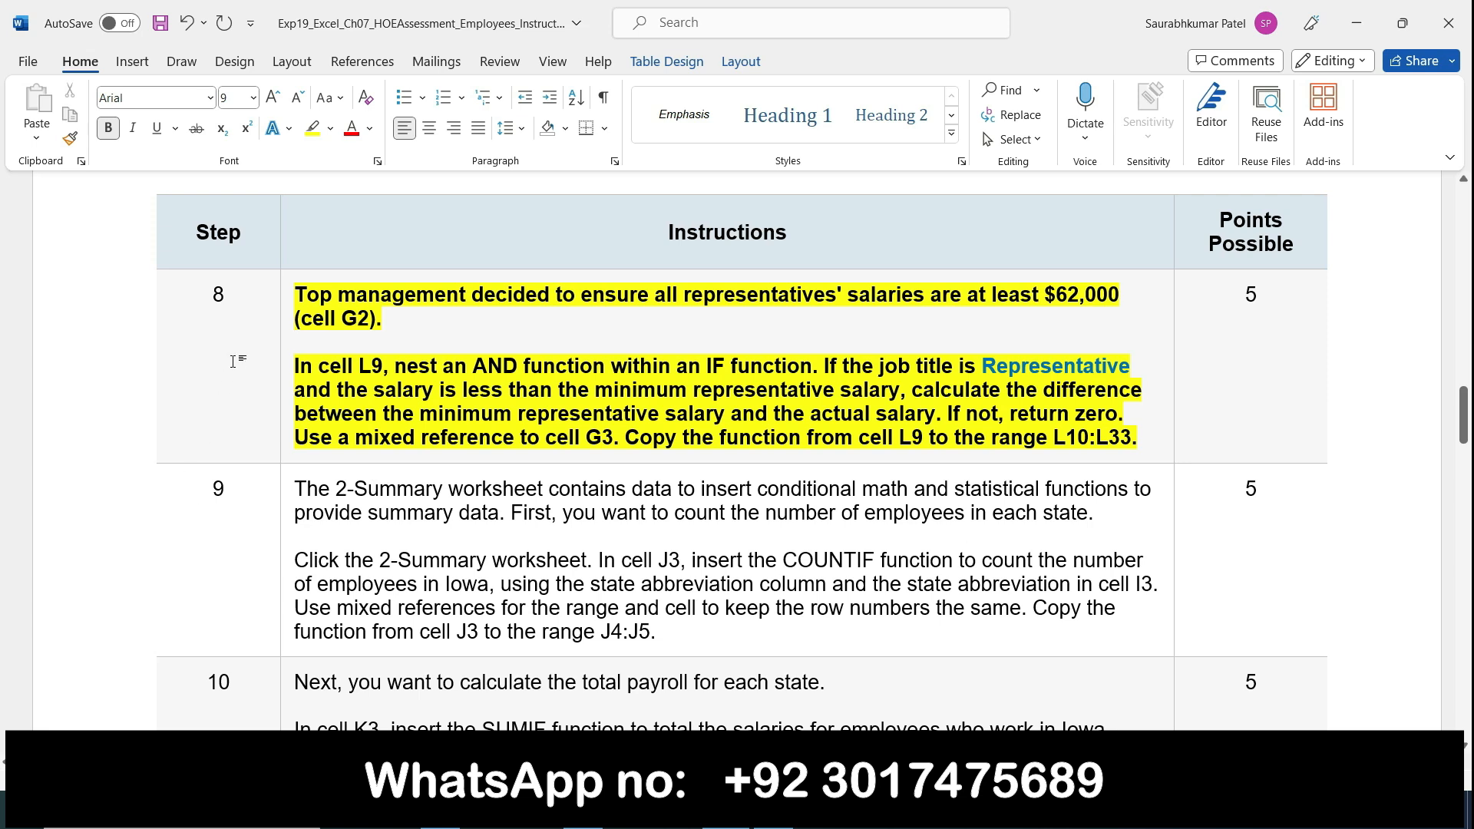
Step: Remove the bold formatting and yellow highlighting from Word's step 8 instructions
{"action": "left_click", "coordinate": [285, 316]}
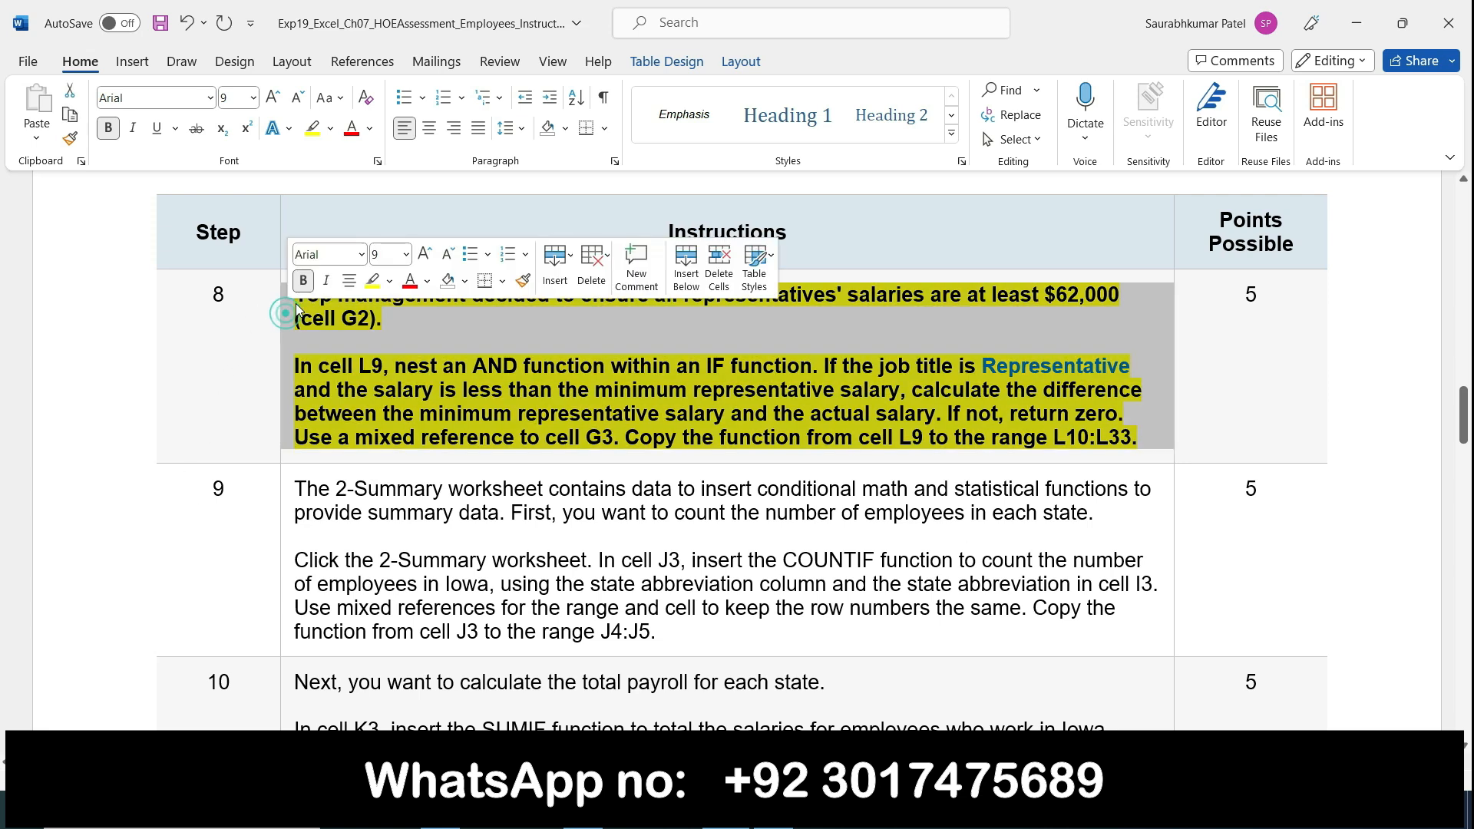
{"action": "left_click", "coordinate": [303, 281]}
{"action": "left_click", "coordinate": [373, 280]}
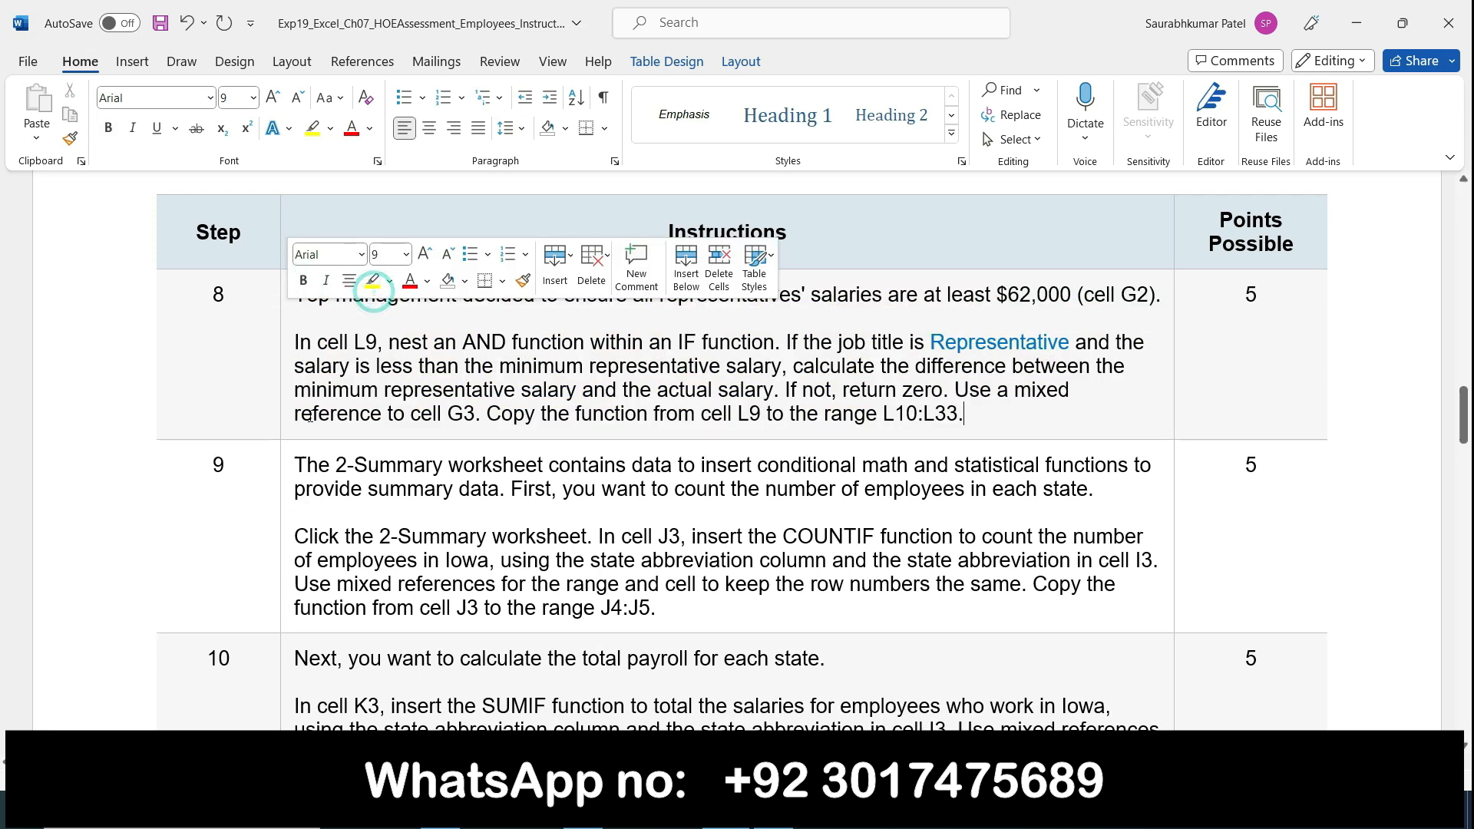
Step: Make Word's step 9 instructions bold and highlight them in yellow
{"action": "left_click", "coordinate": [286, 470]}
{"action": "left_click", "coordinate": [305, 443]}
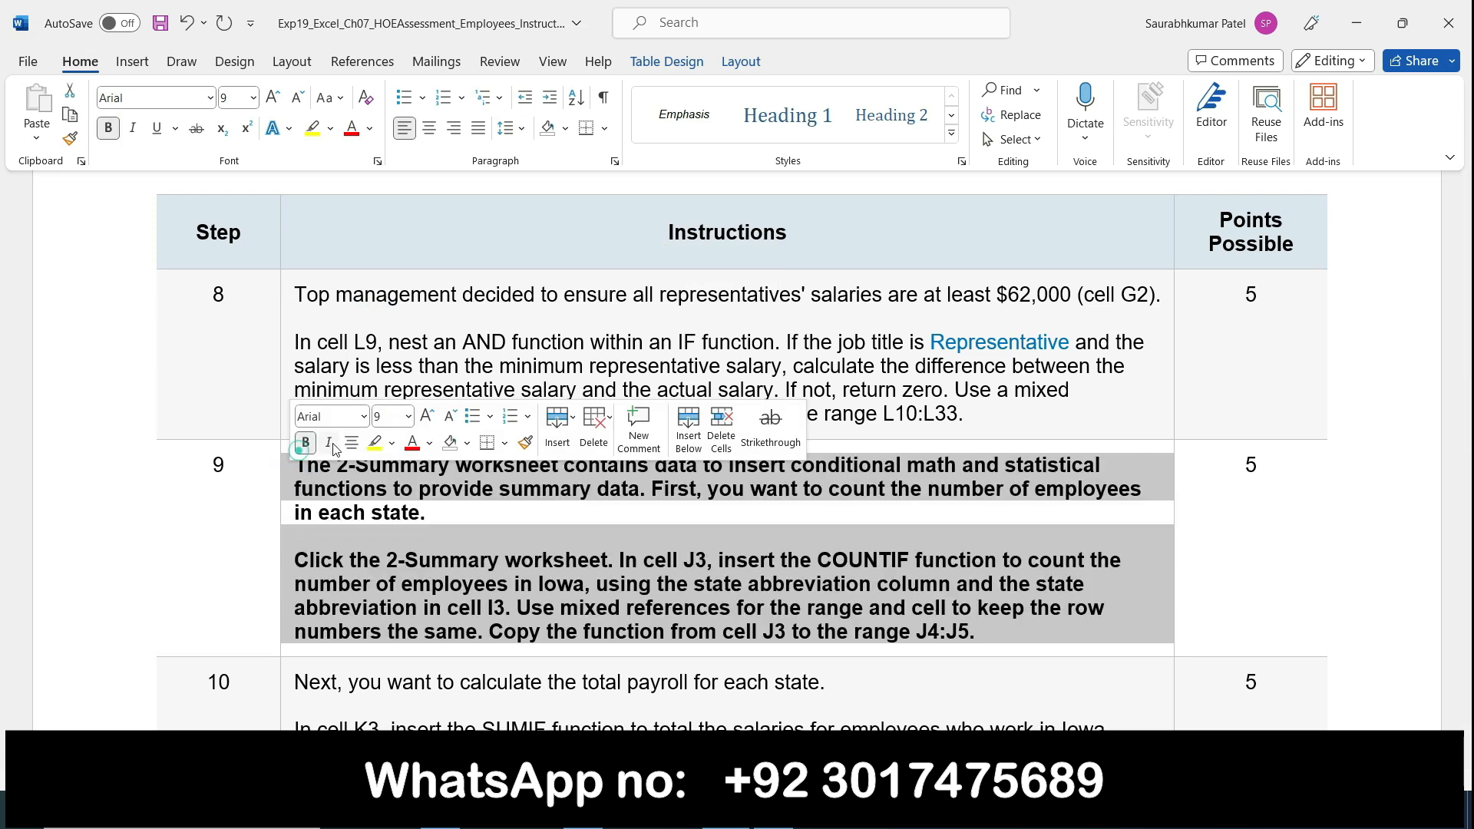
{"action": "left_click", "coordinate": [374, 442]}
{"action": "left_click", "coordinate": [446, 529]}
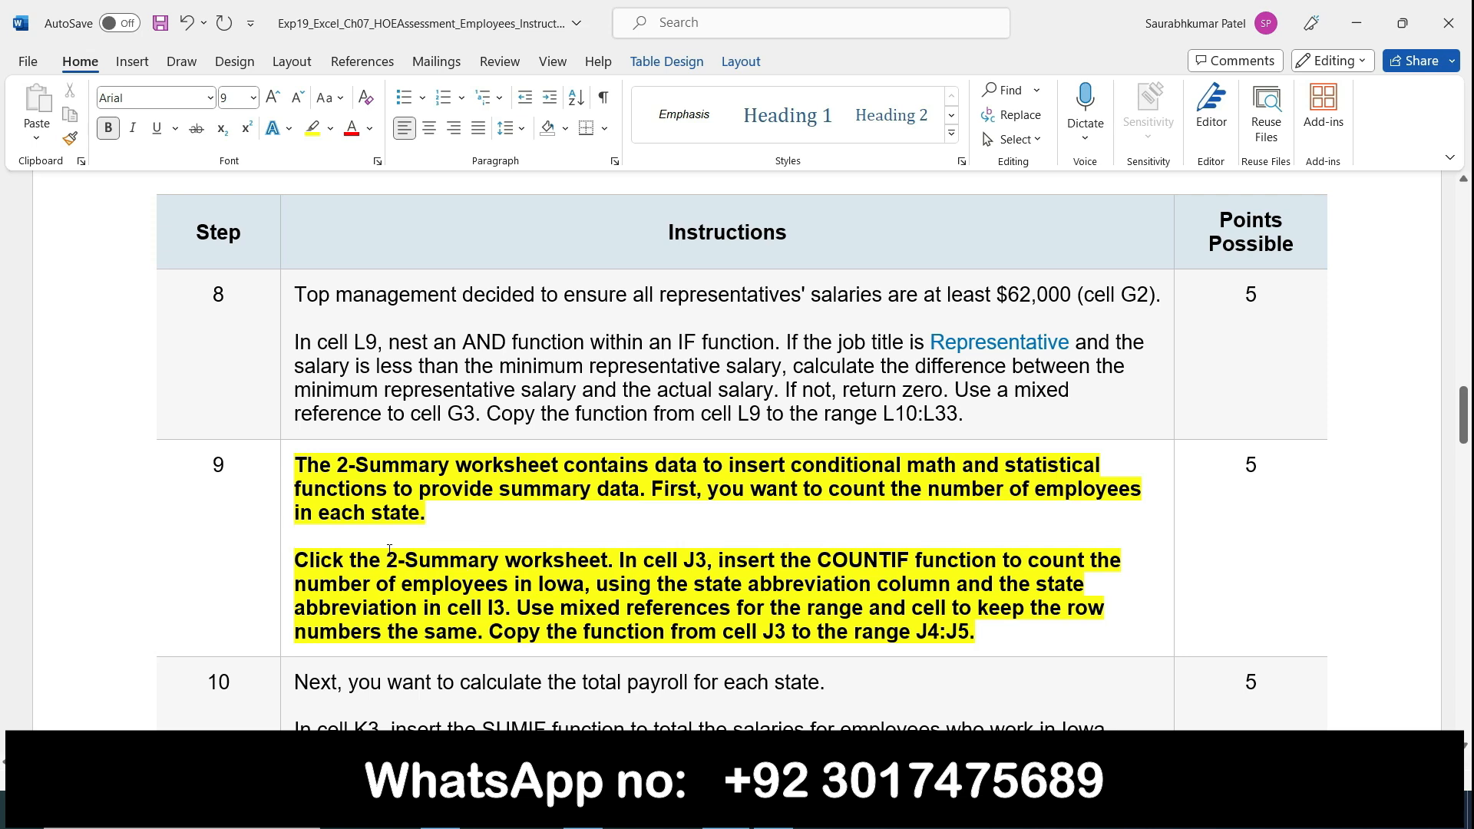
Step: Switch to Excel, open the 2-Summary worksheet and select cell J3 after rechecking Word's step 9 instructions
{"action": "left_click", "coordinate": [773, 810]}
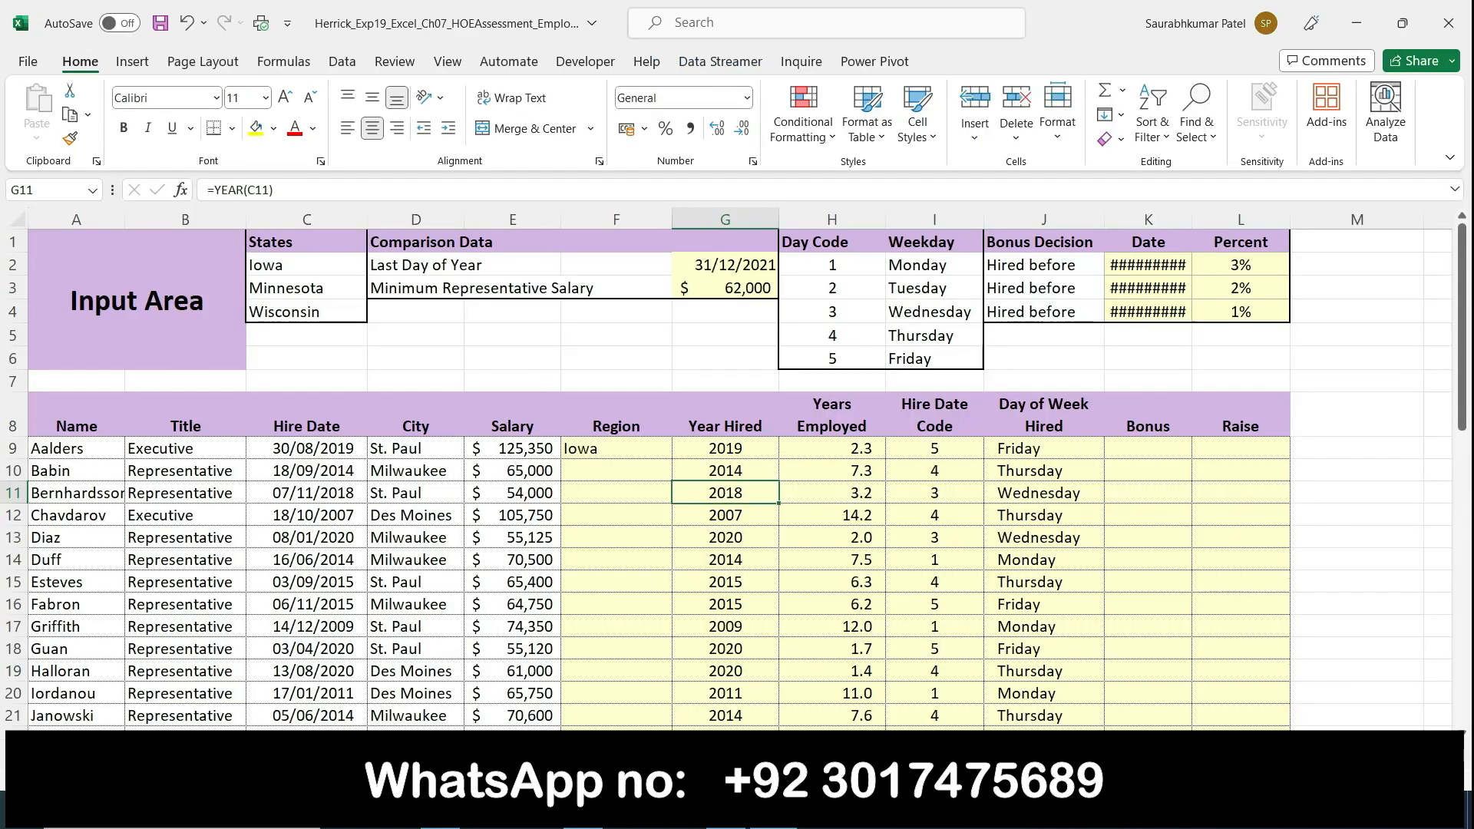
{"action": "left_click", "coordinate": [269, 749]}
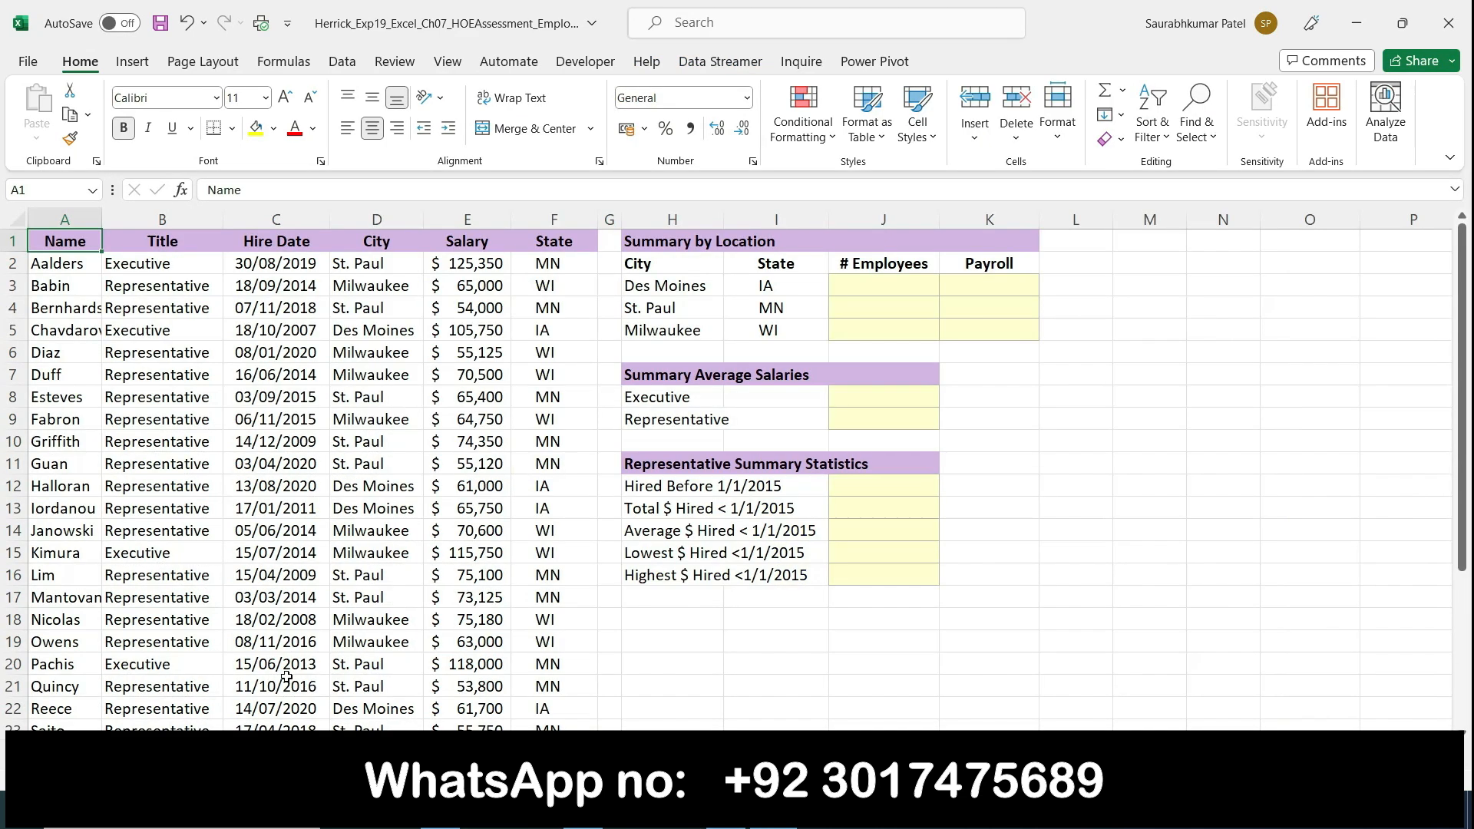
{"action": "left_click", "coordinate": [726, 810]}
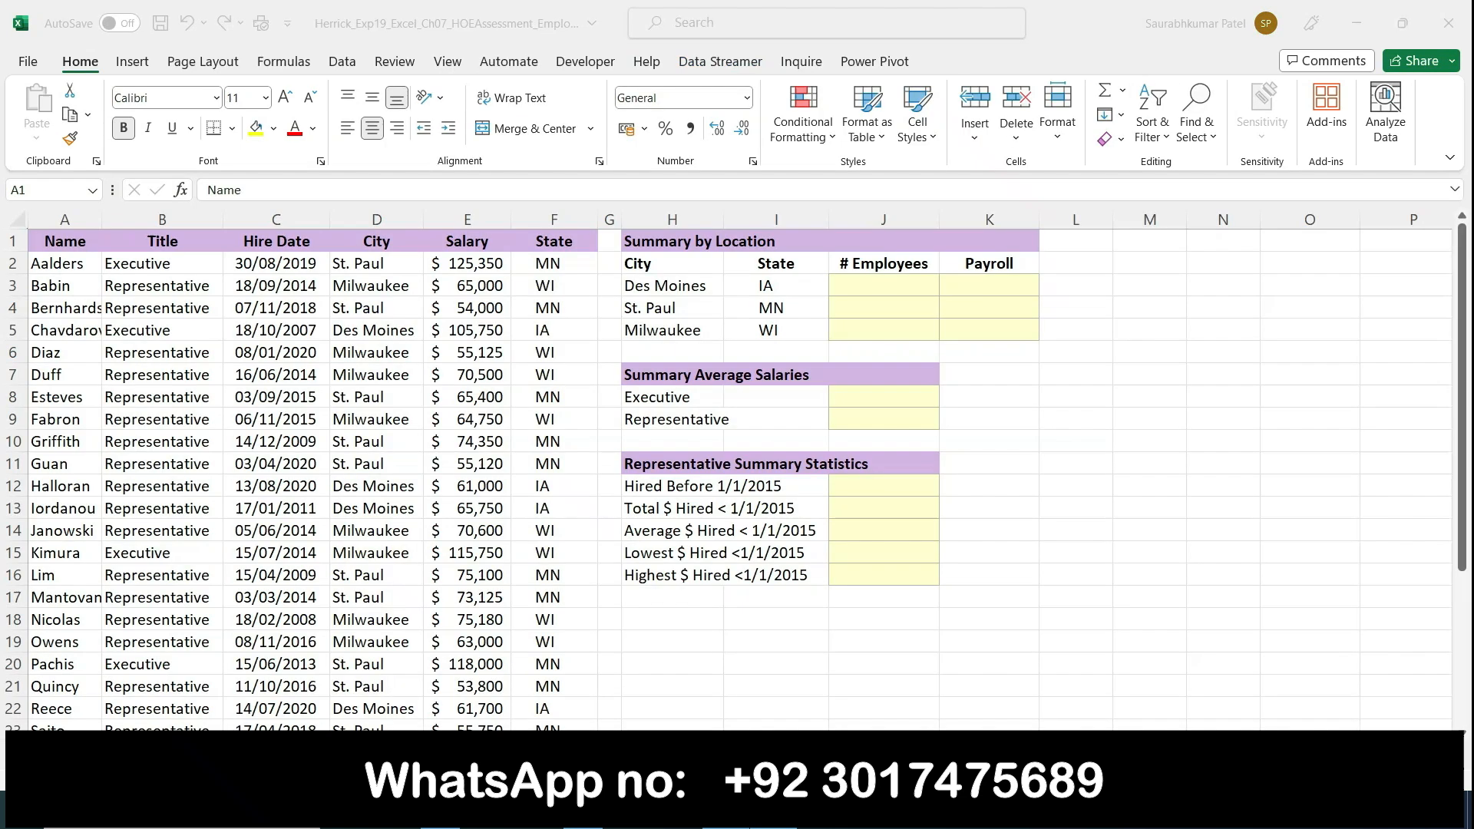
{"action": "left_click", "coordinate": [773, 811]}
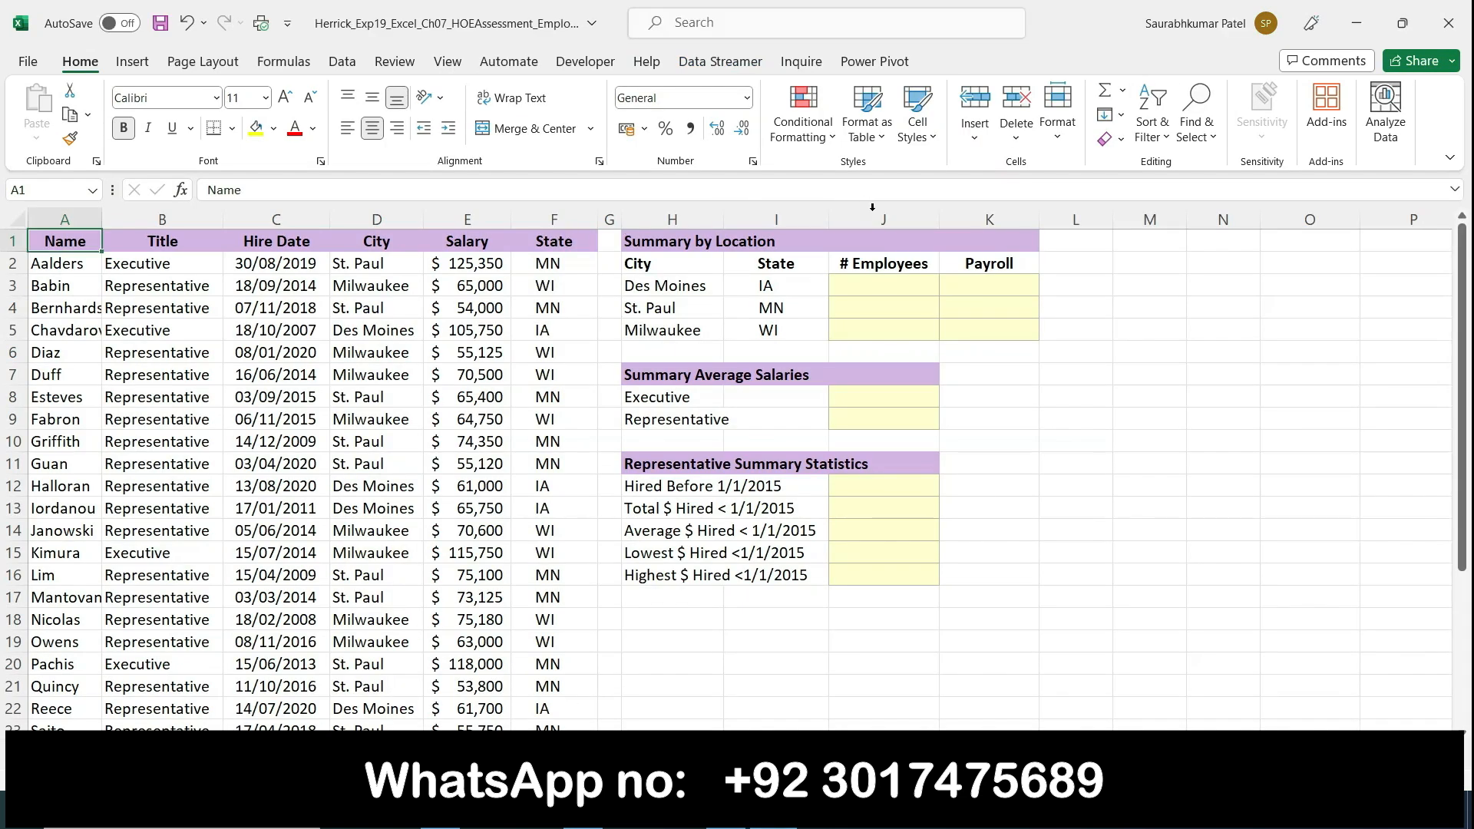
{"action": "left_click", "coordinate": [869, 285]}
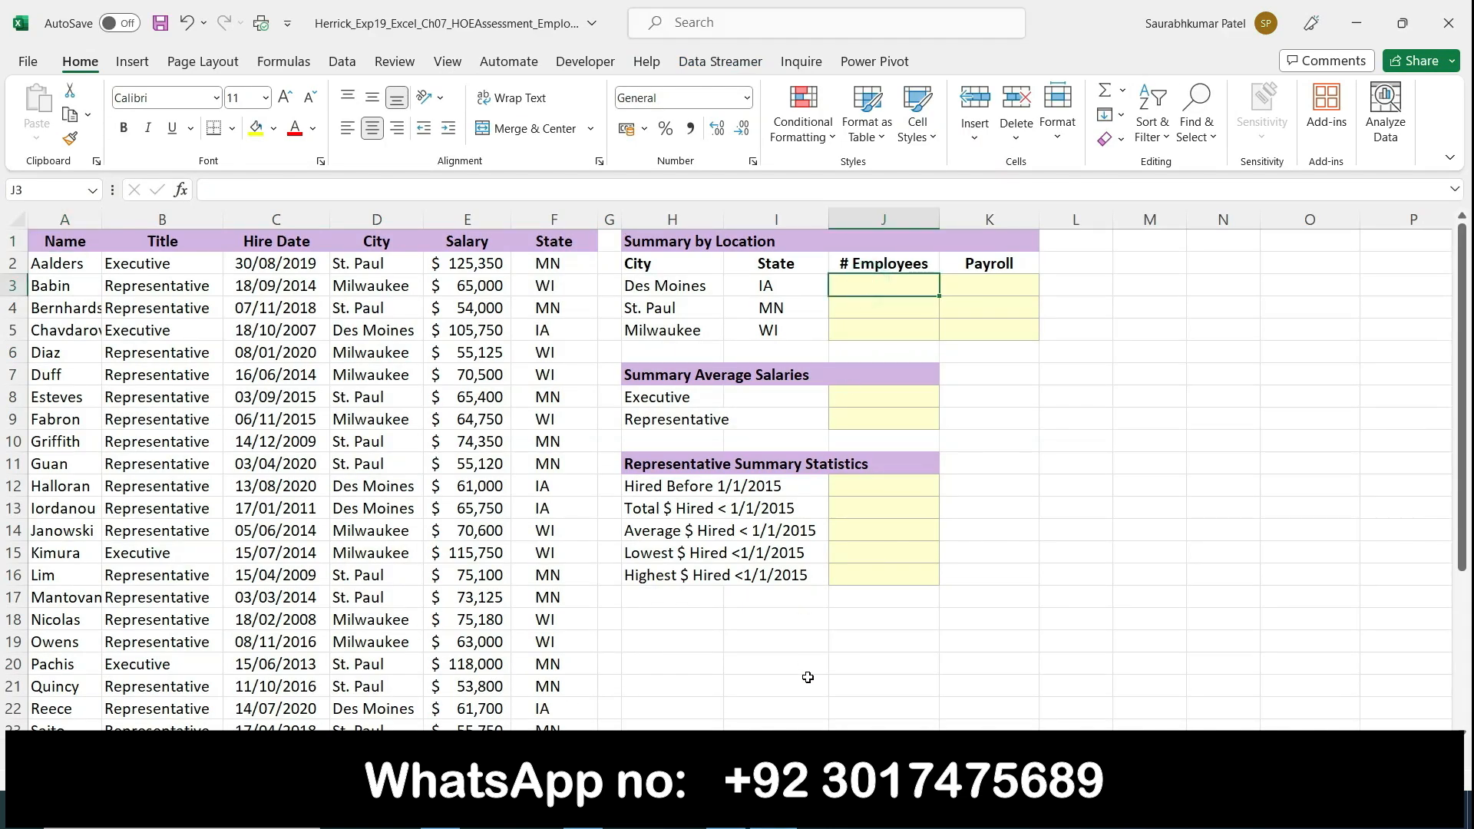
Step: Compare Word's step 9 COUNTIF instructions with the employee list and location summary on Excel's 2-Summary worksheet
{"action": "left_click", "coordinate": [726, 810]}
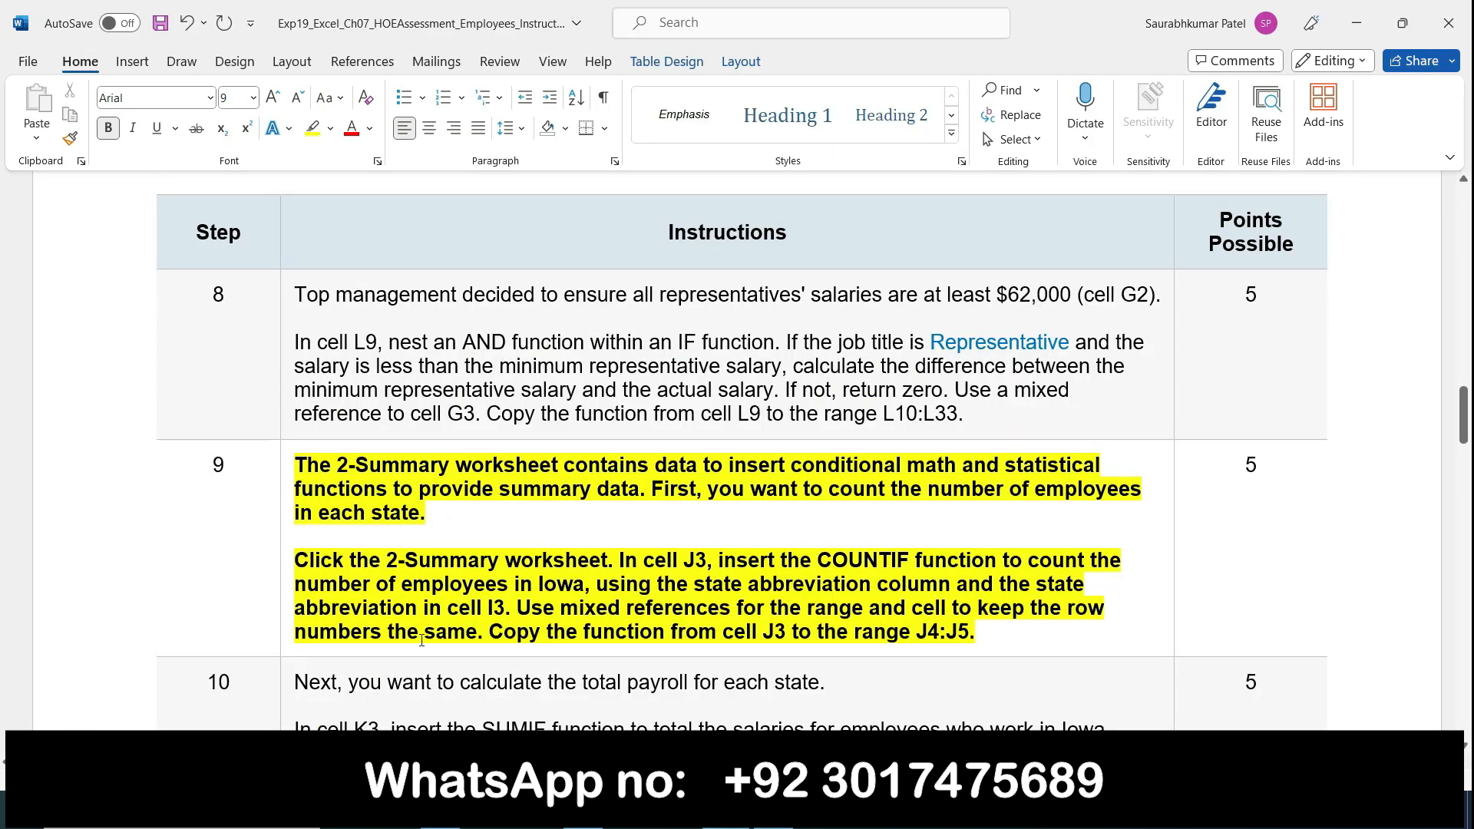
{"action": "left_click", "coordinate": [773, 810]}
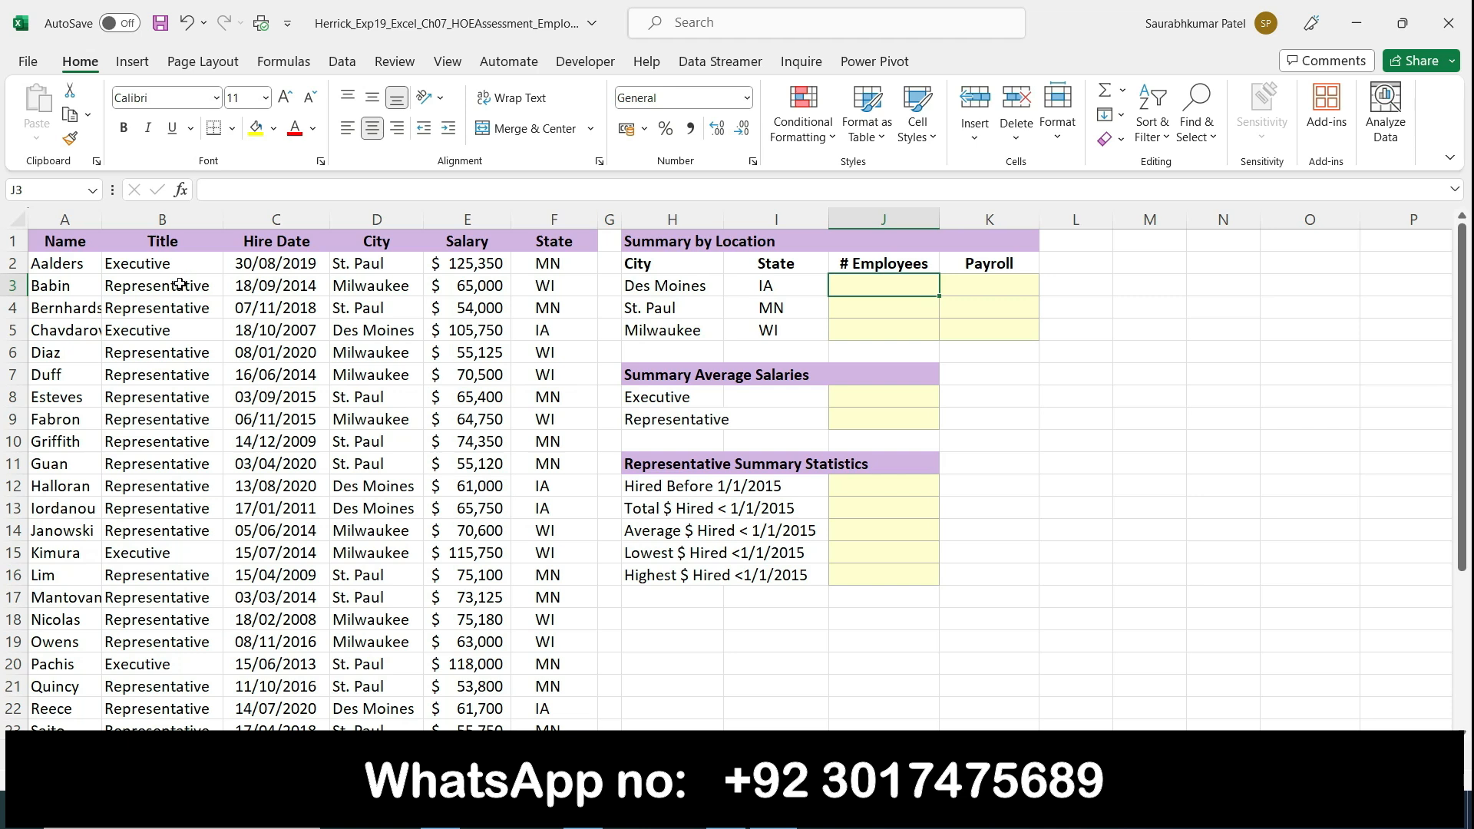
{"action": "scroll", "coordinate": [407, 565], "scroll_direction": "down", "scroll_amount": 5}
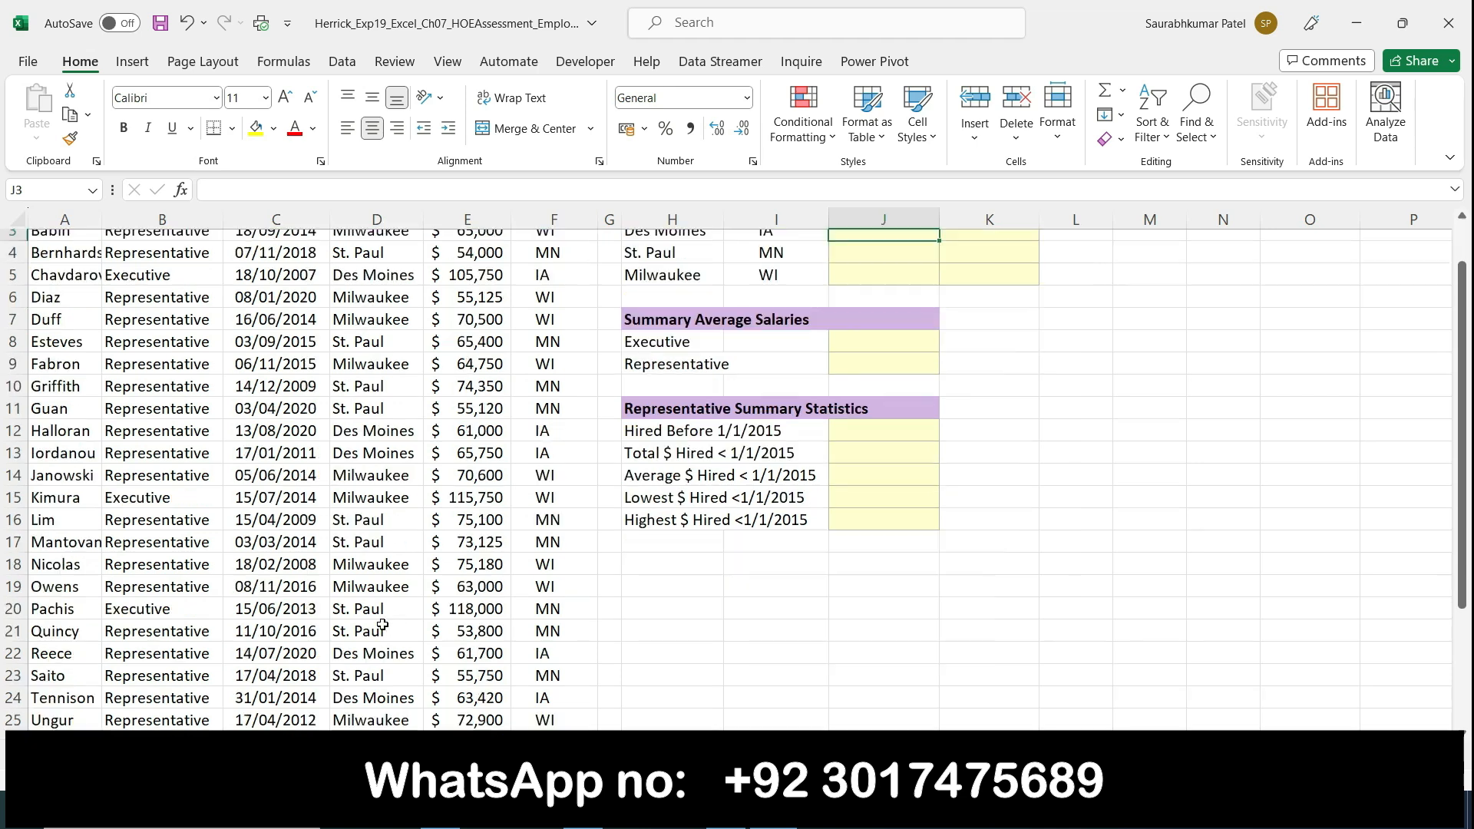
{"action": "scroll", "coordinate": [383, 628], "scroll_direction": "up", "scroll_amount": 5}
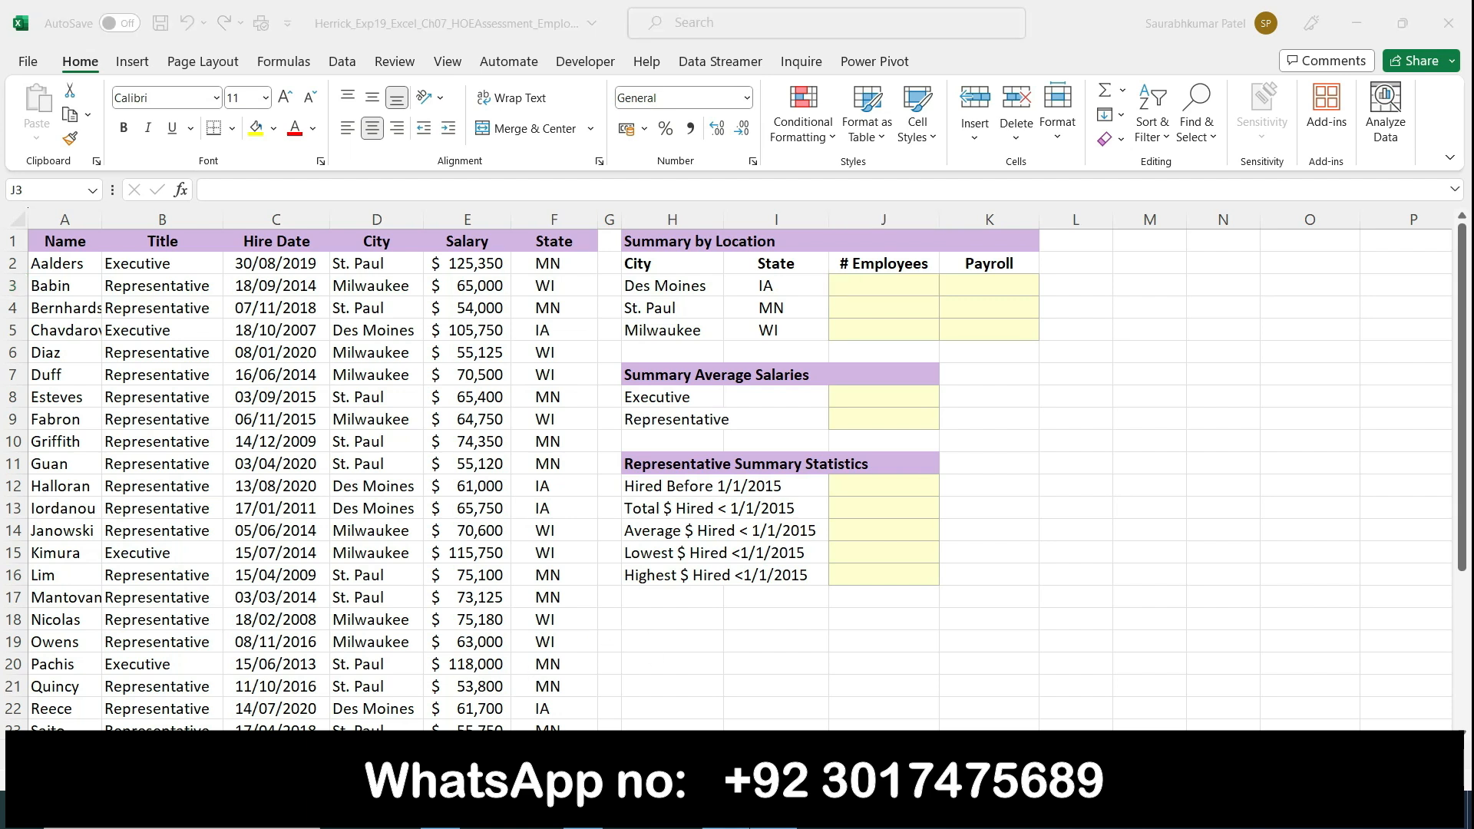
{"action": "key", "text": "alt+Tab"}
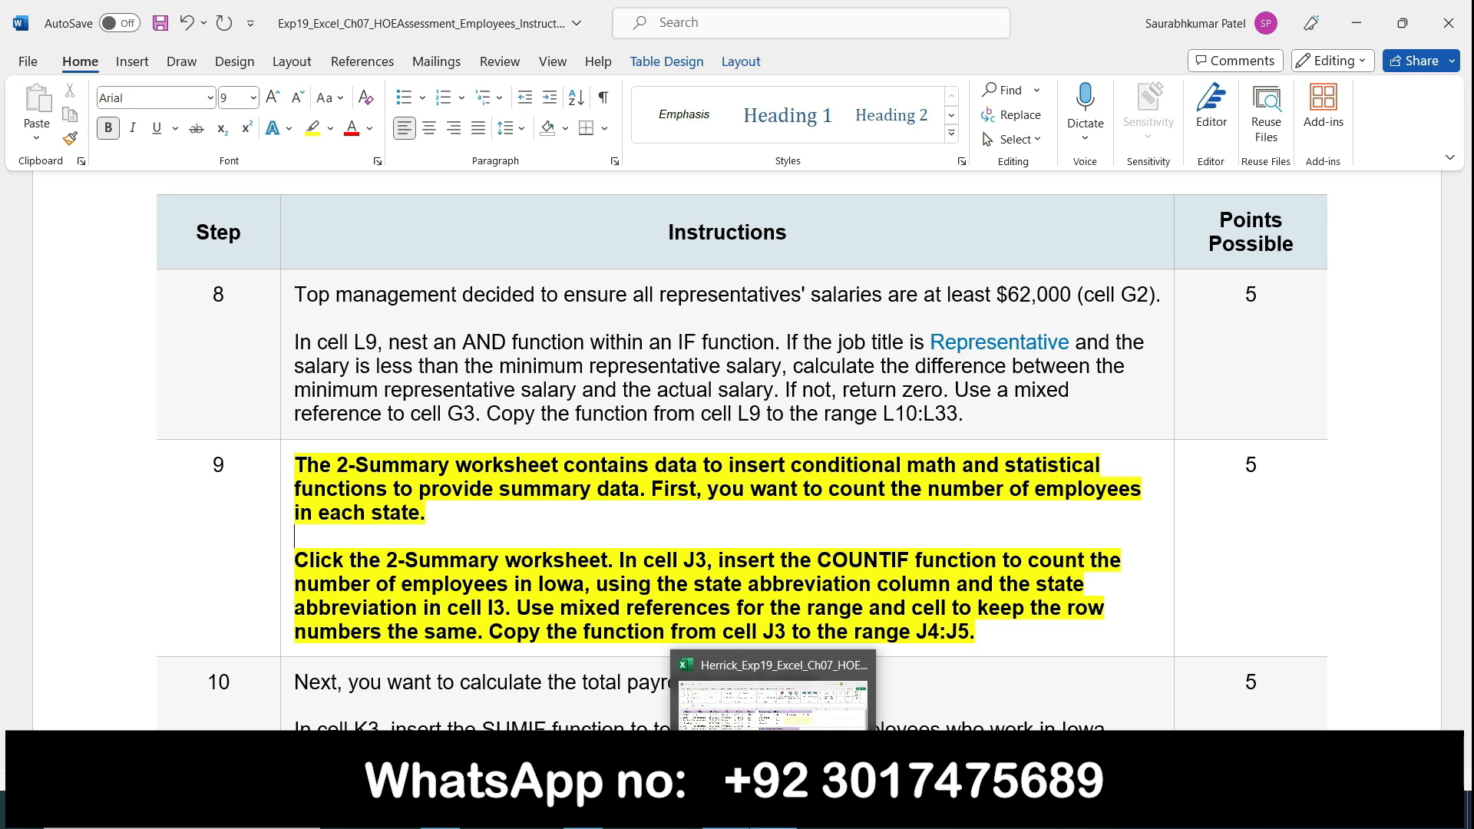
{"action": "left_click", "coordinate": [773, 812]}
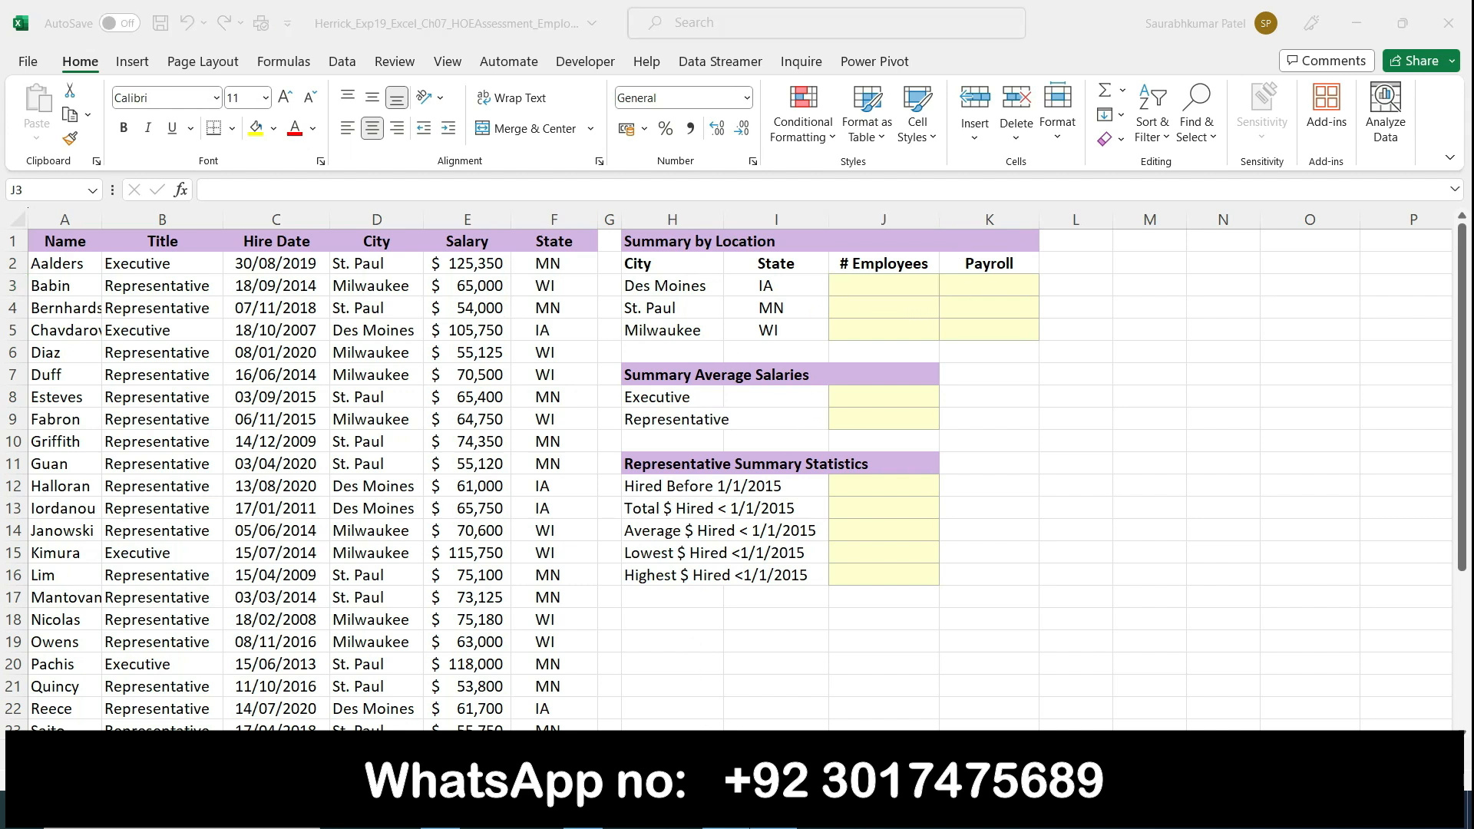
Step: Switch to Word and remove the bold formatting and yellow highlighting from the step 9 instructions
{"action": "key", "text": "alt+Tab"}
{"action": "left_click", "coordinate": [281, 469]}
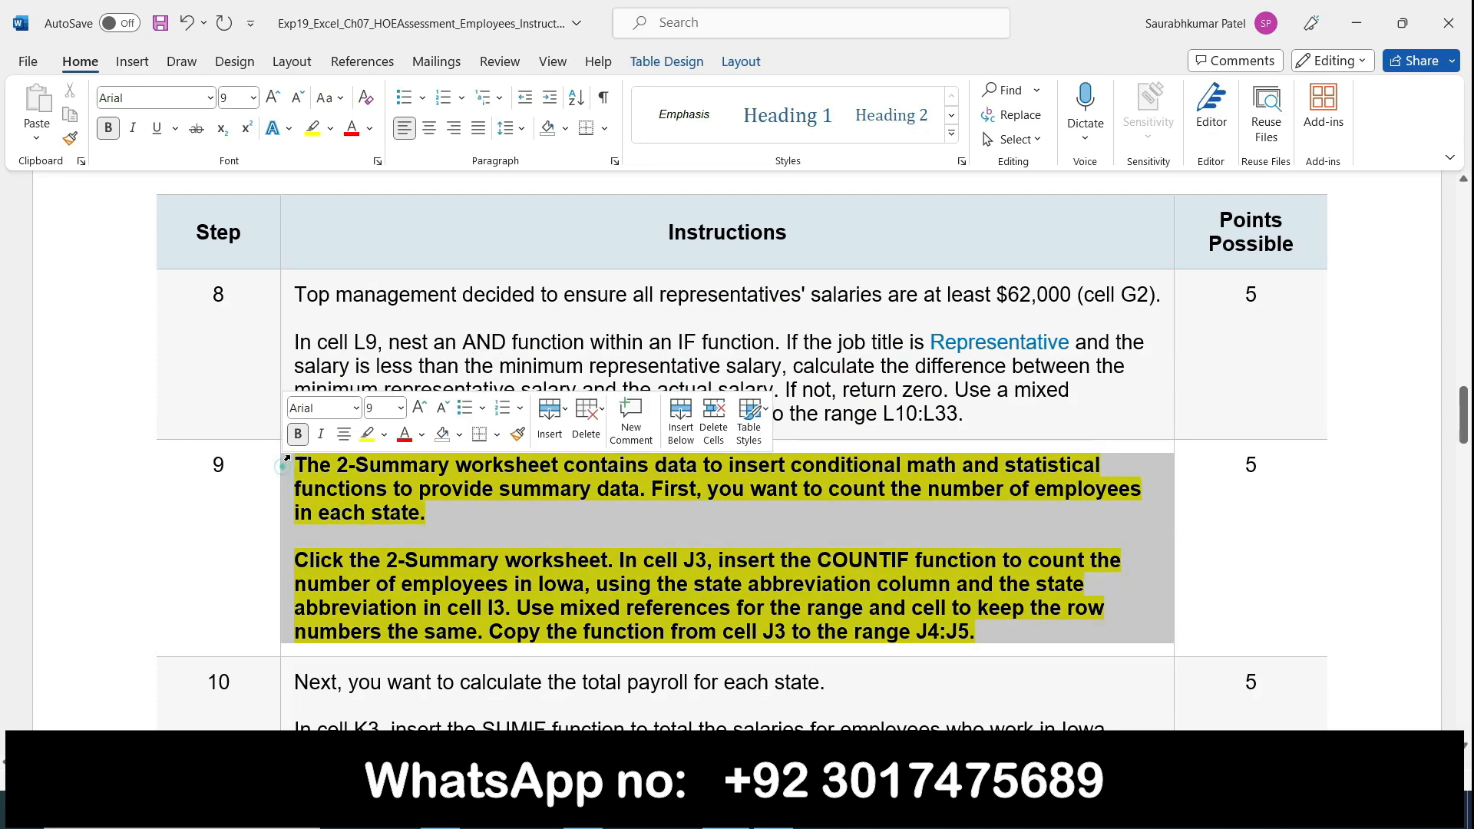
{"action": "left_click", "coordinate": [298, 434]}
{"action": "left_click", "coordinate": [362, 440]}
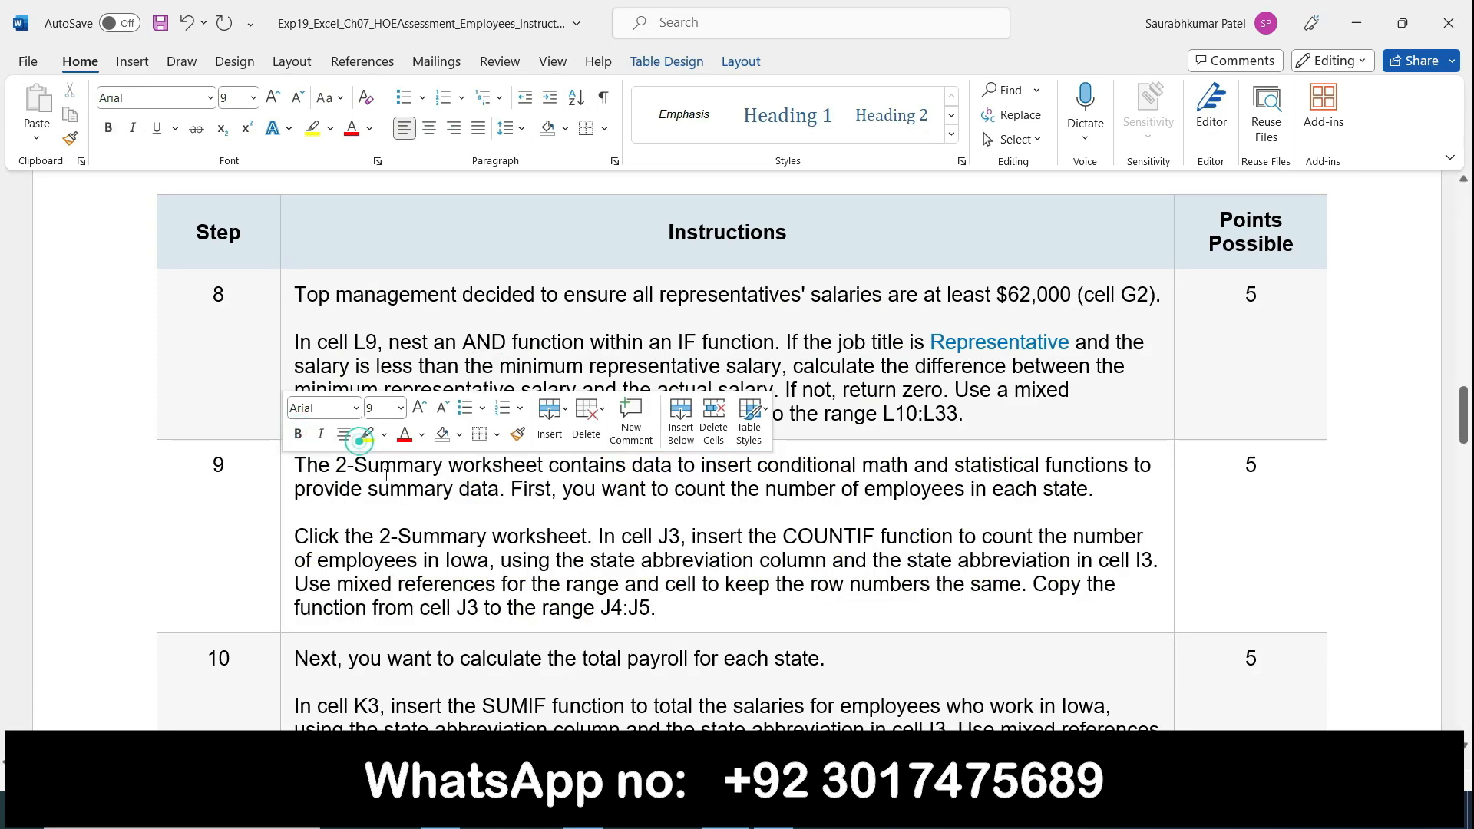
Step: Look through the remaining instruction steps in Word and return to the project description at the document's start
{"action": "scroll", "coordinate": [388, 481], "scroll_direction": "down", "scroll_amount": 15}
{"action": "scroll", "coordinate": [388, 482], "scroll_direction": "down", "scroll_amount": 15}
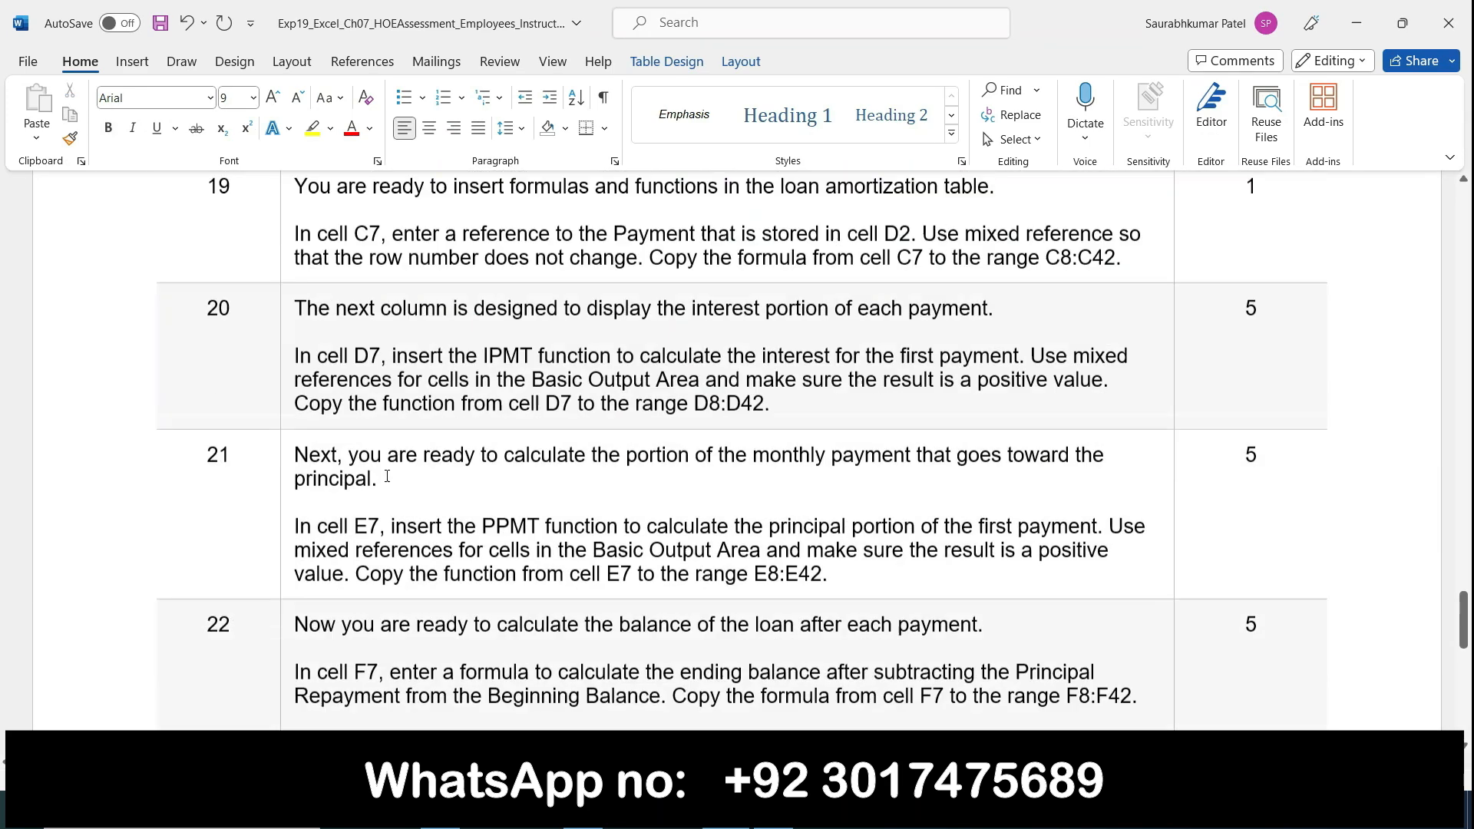
{"action": "scroll", "coordinate": [387, 479], "scroll_direction": "up", "scroll_amount": 8}
{"action": "scroll", "coordinate": [388, 482], "scroll_direction": "up", "scroll_amount": 20}
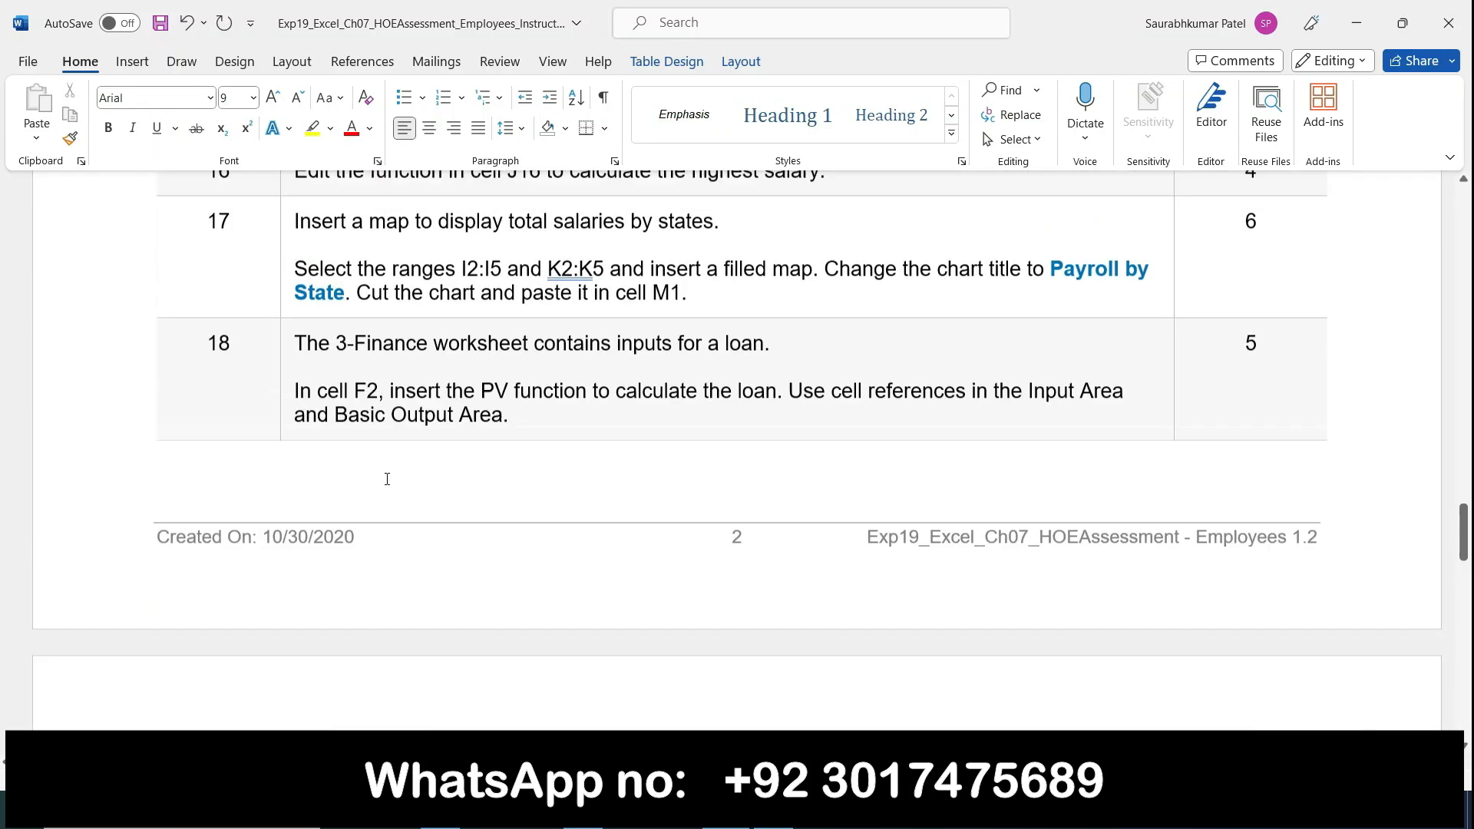
{"action": "scroll", "coordinate": [388, 479], "scroll_direction": "up", "scroll_amount": 10}
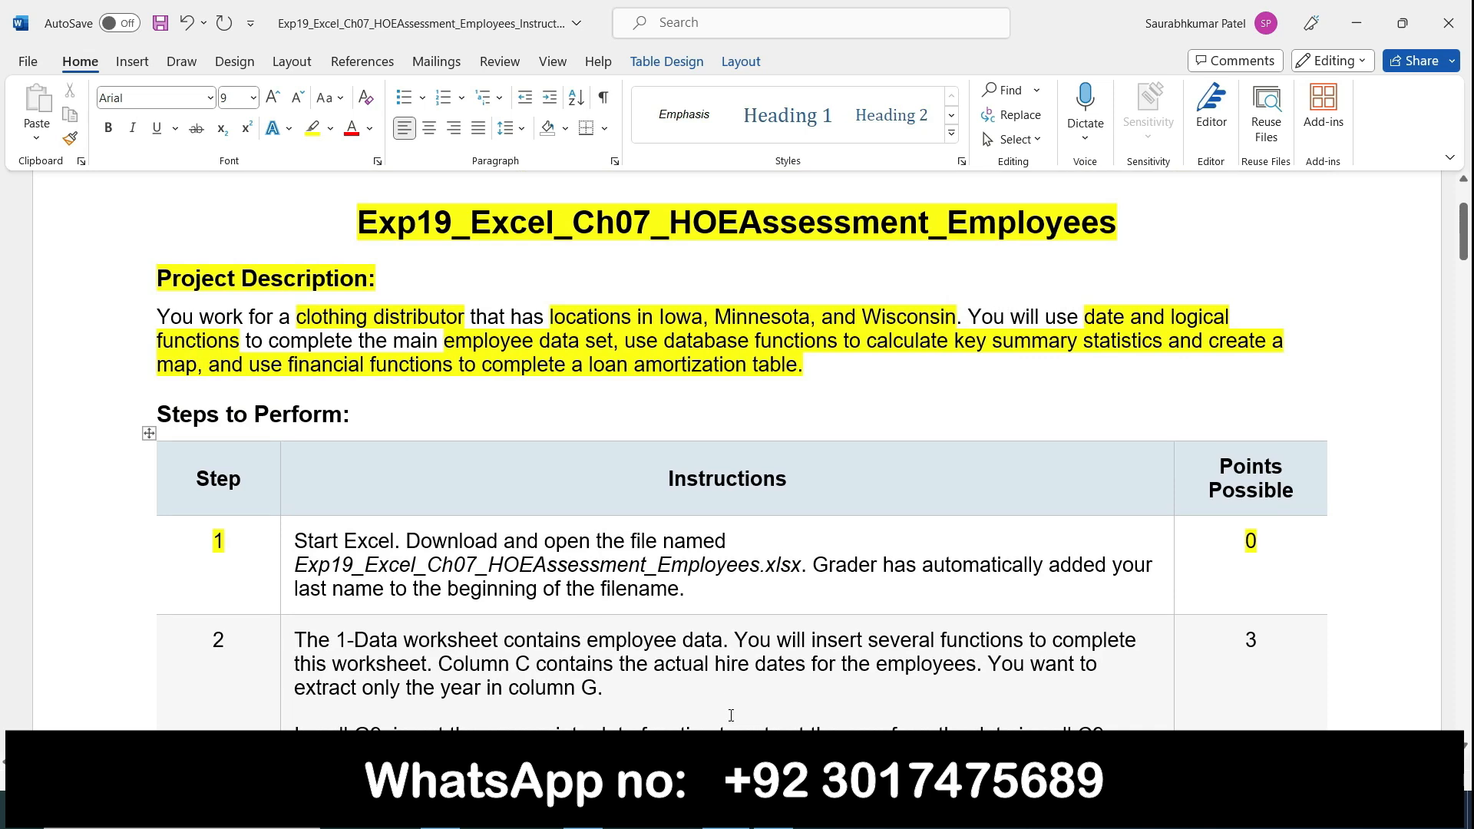
Step: Switch to Excel to review the 3-Finance and 1-Data worksheets, and return to the Word instructions
{"action": "key", "text": "alt+Tab"}
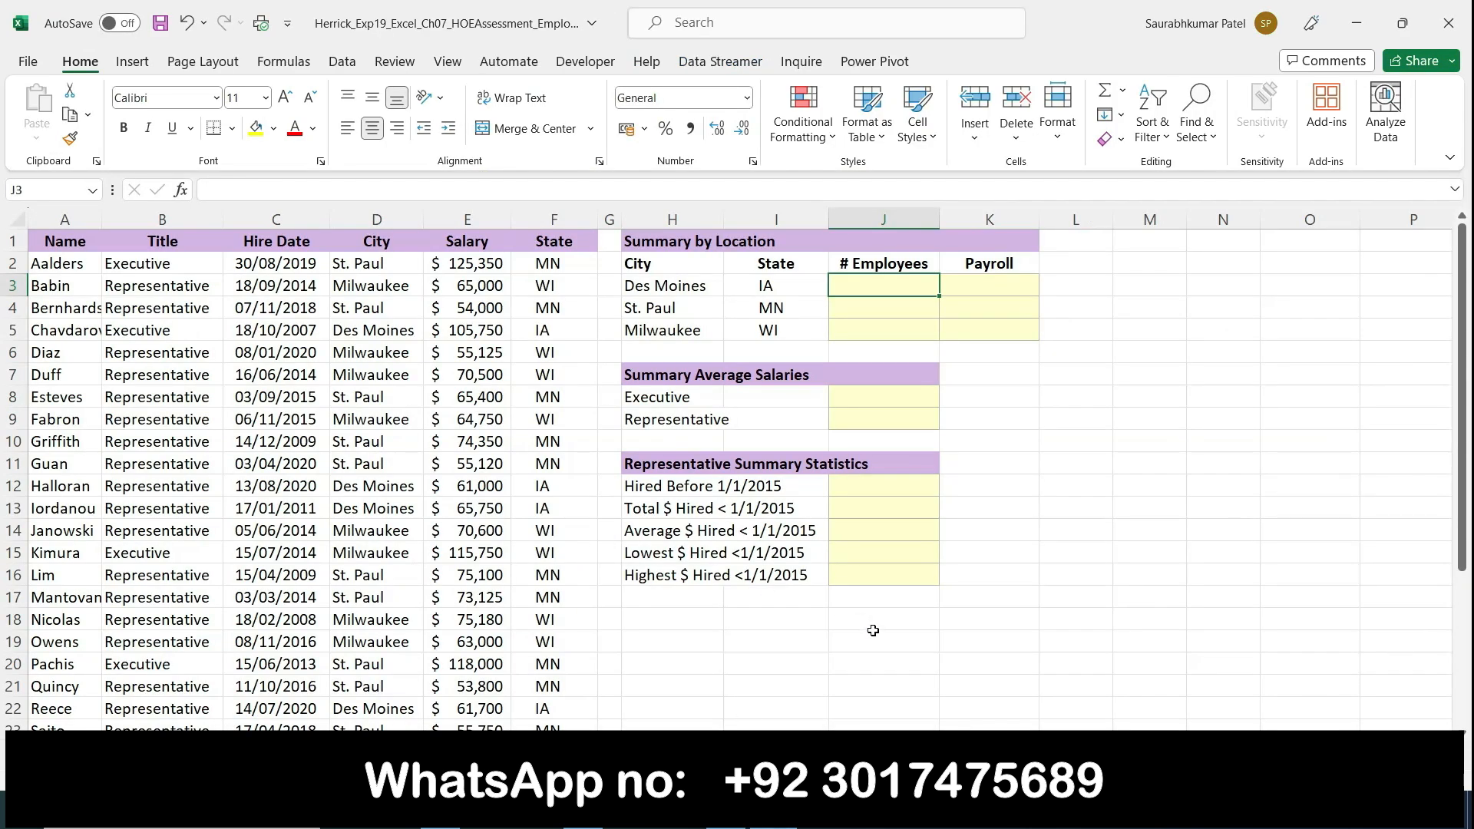
{"action": "key", "text": "ctrl+Page_Down"}
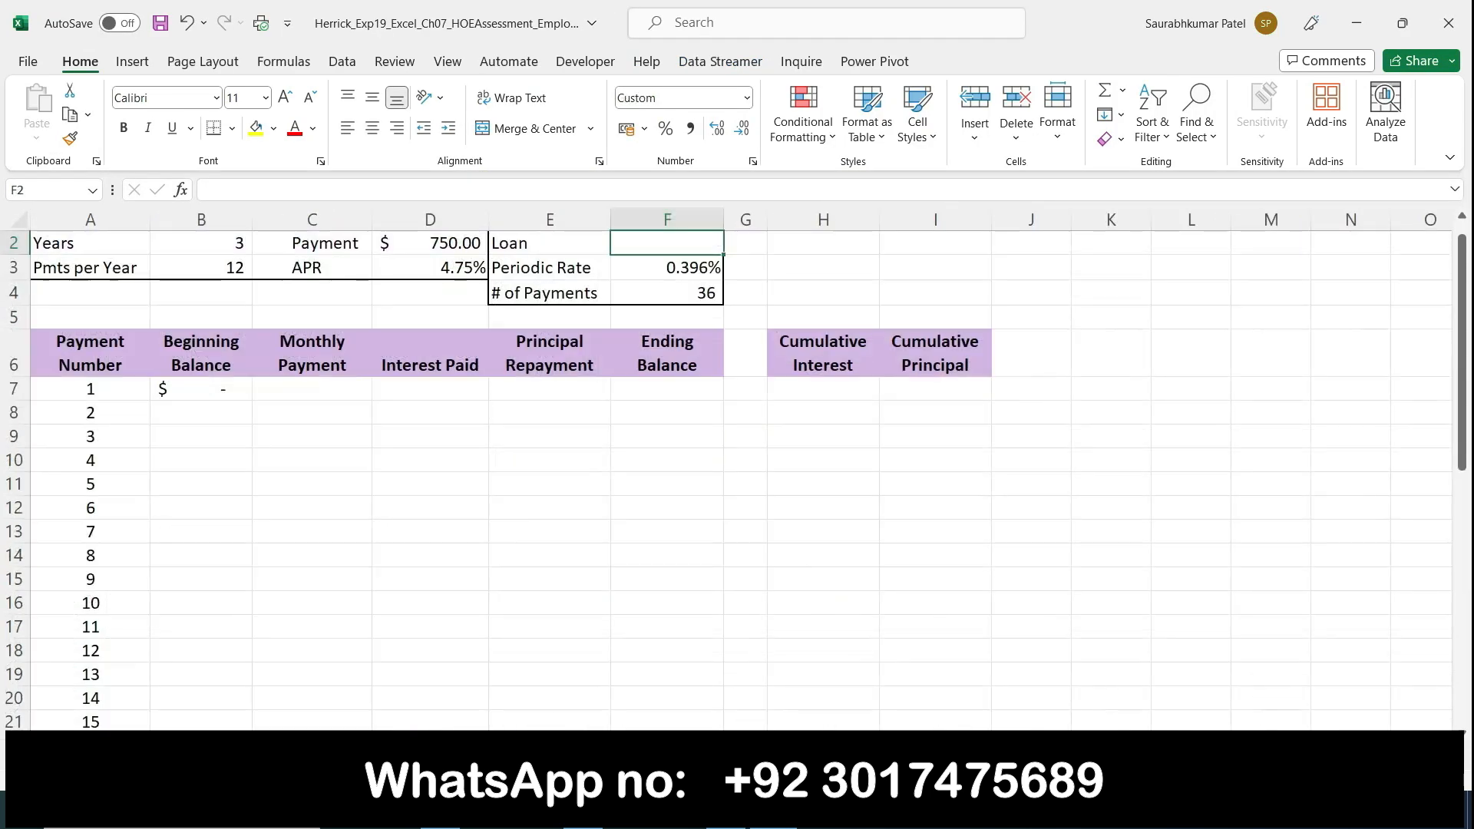
{"action": "key", "text": "ctrl+Page_Up"}
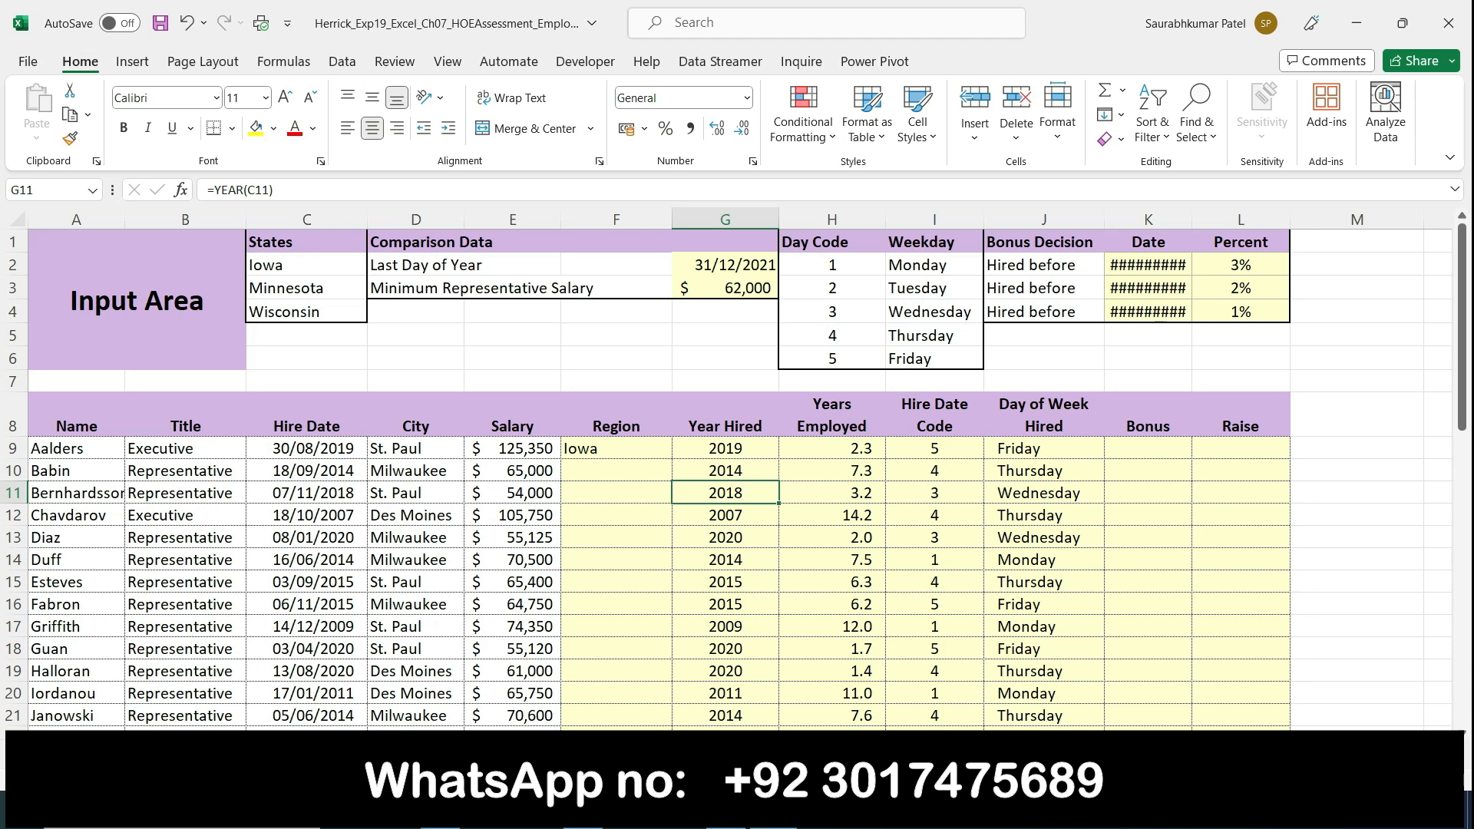
{"action": "key", "text": "alt+Tab"}
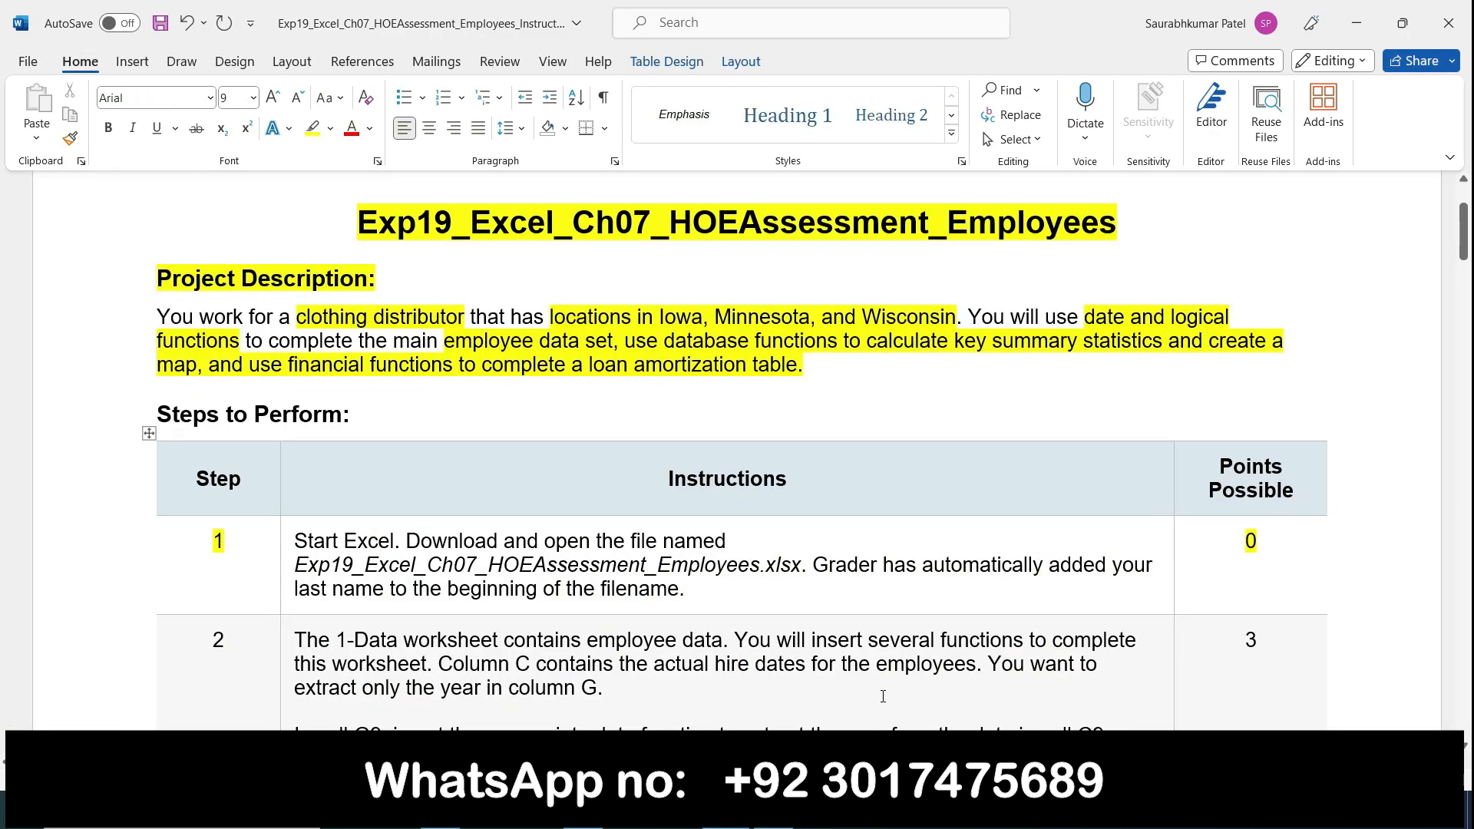